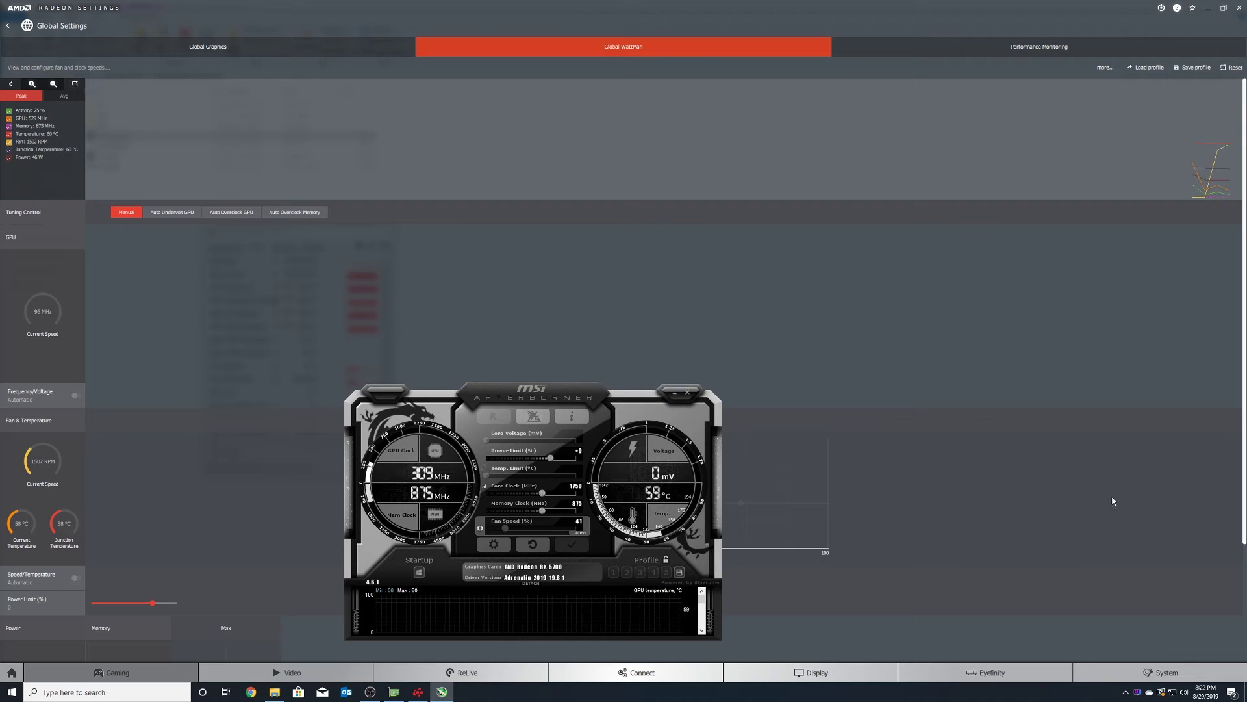
# Step: Close MSI Afterburner, and switch the WattMan fan Speed/Temperature control to Manual and apply the change
pyautogui.moveTo(566, 394); pyautogui.dragTo(765, 254)
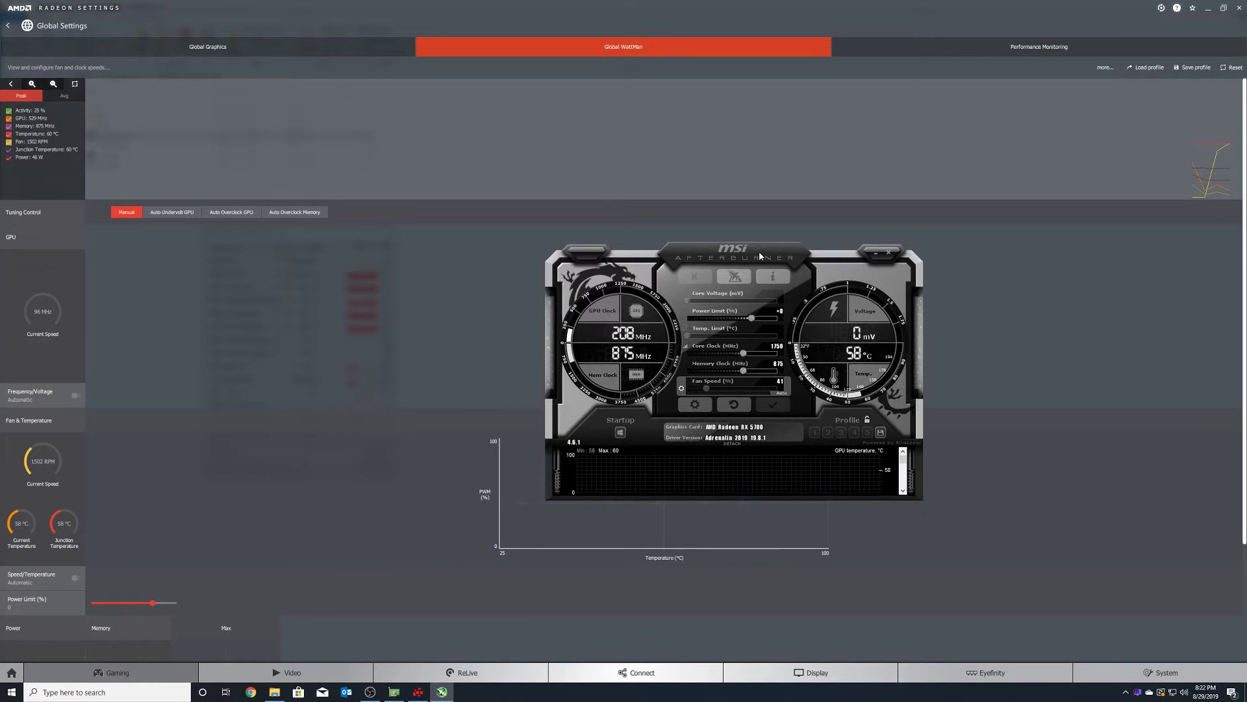
pyautogui.click(892, 253)
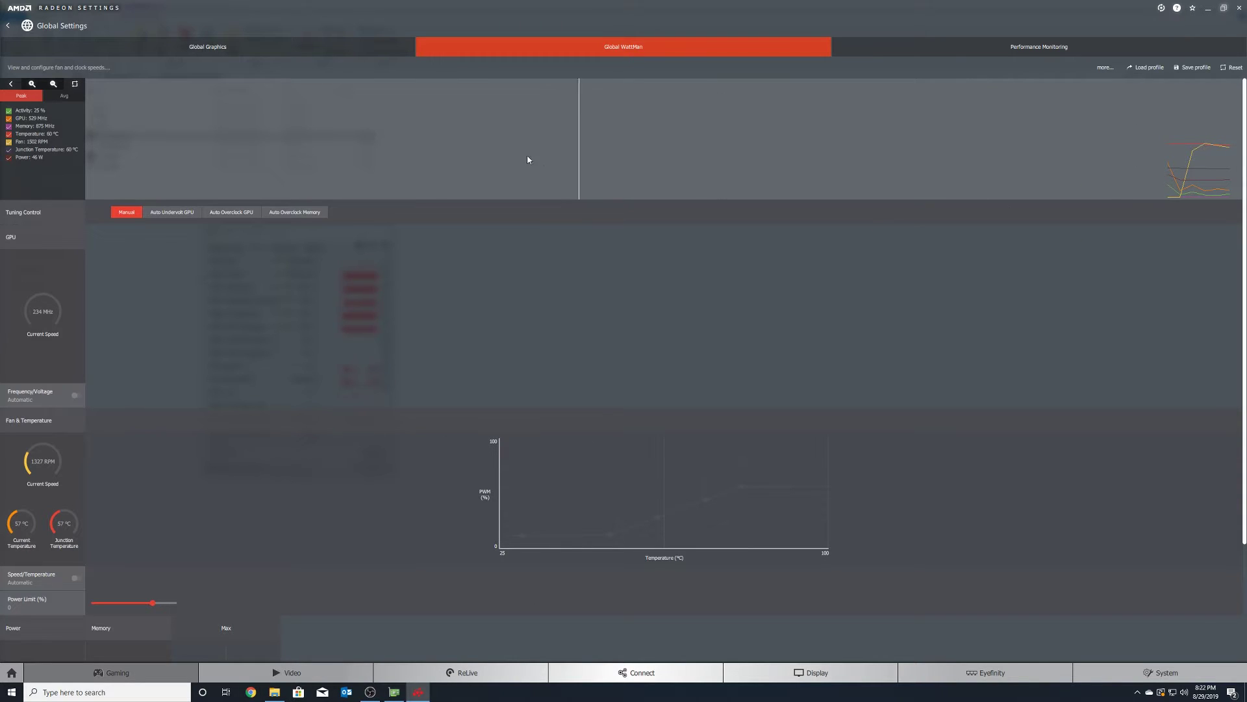
pyautogui.scroll(-1, 239, 393)
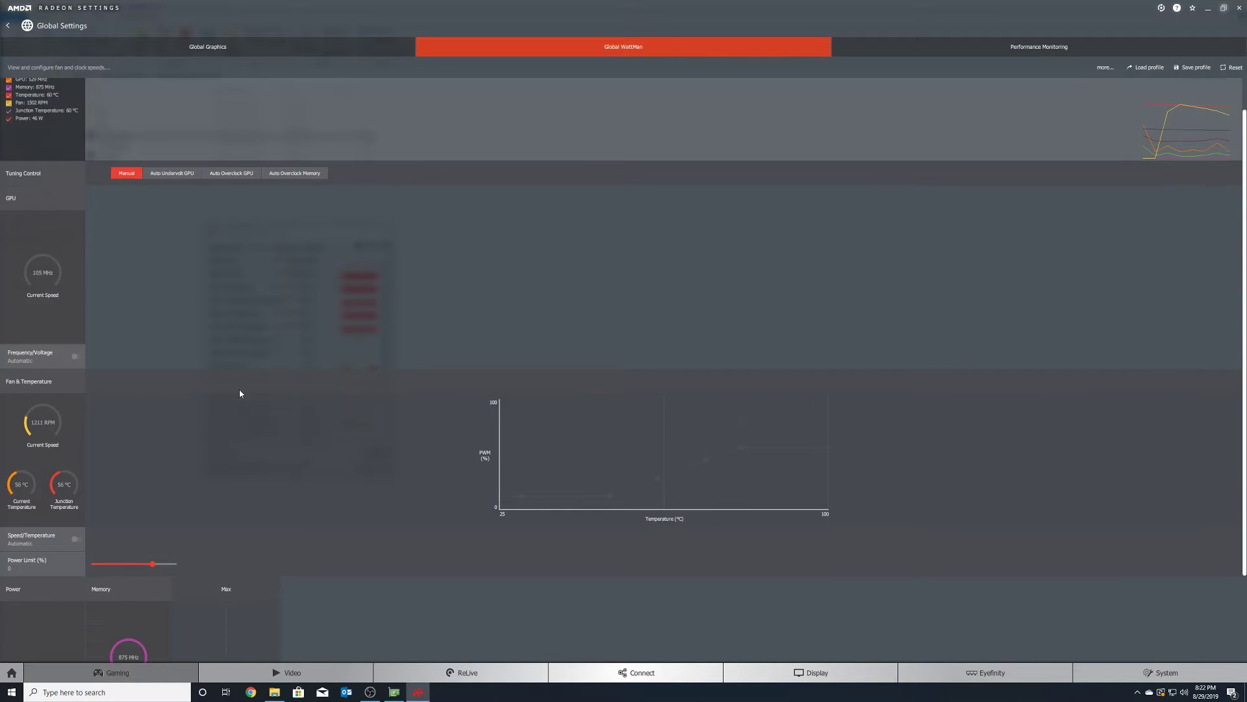
pyautogui.scroll(-1, 203, 456)
pyautogui.scroll(-1, 201, 460)
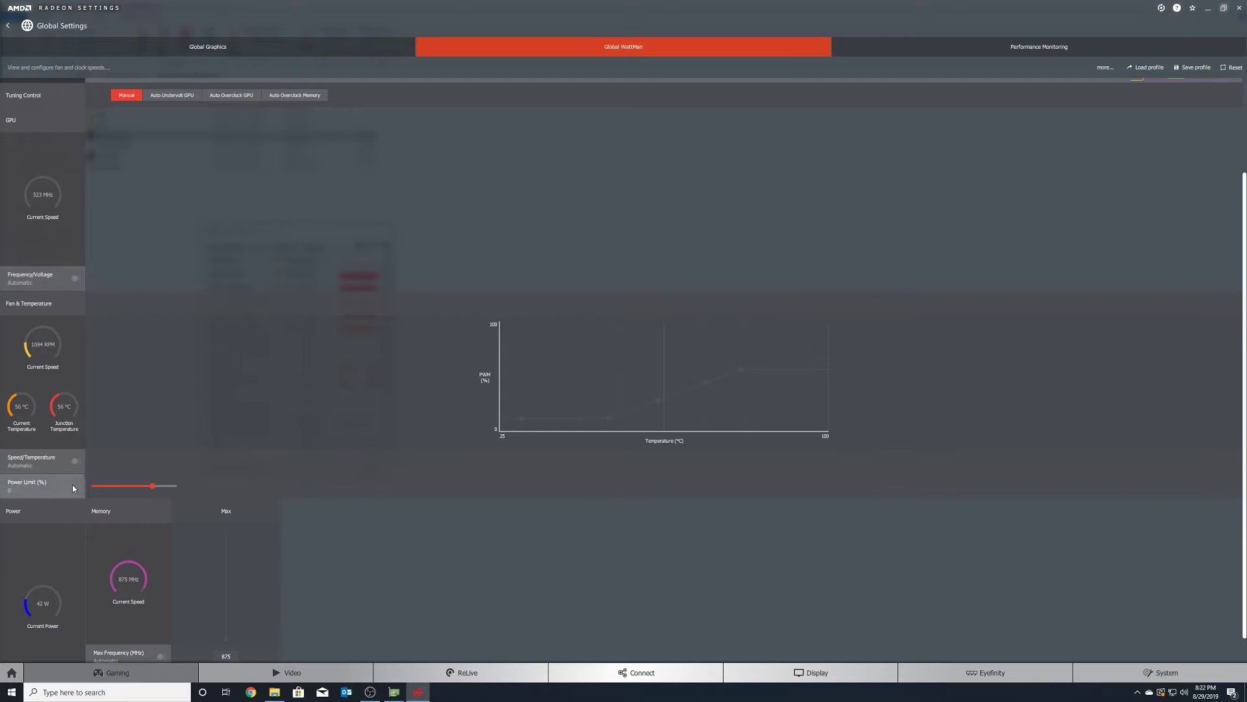
pyautogui.click(77, 463)
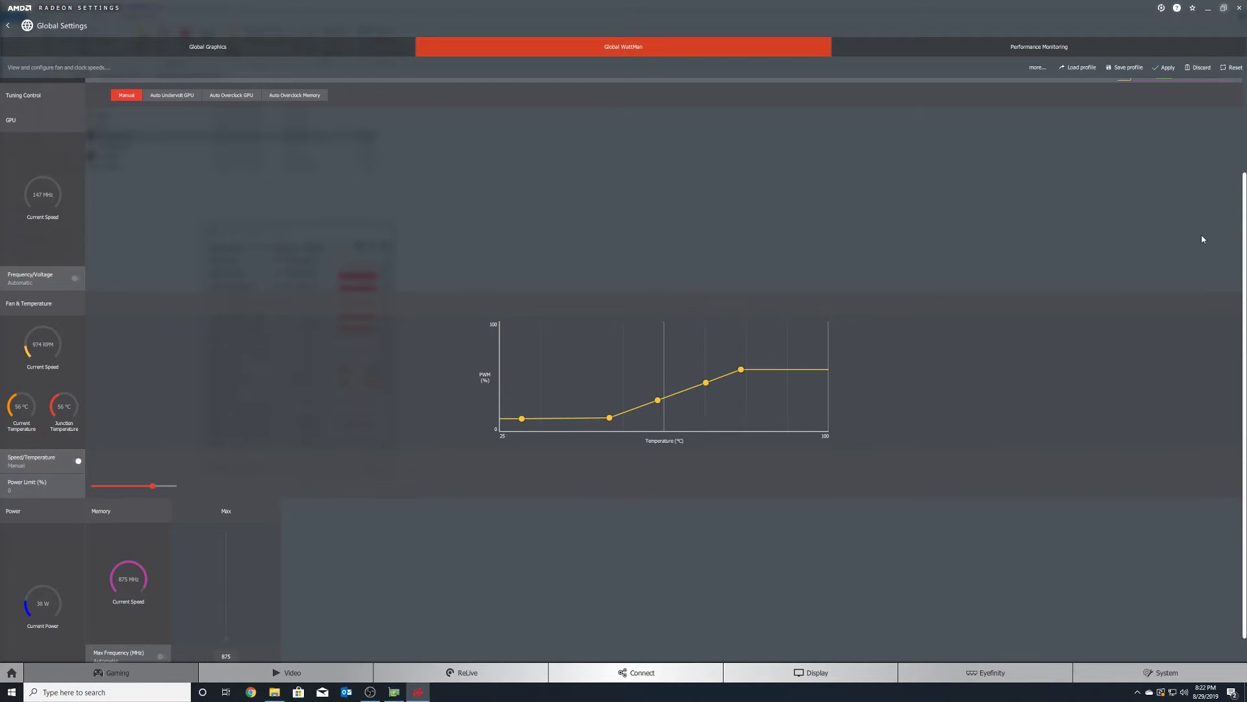
pyautogui.click(1166, 67)
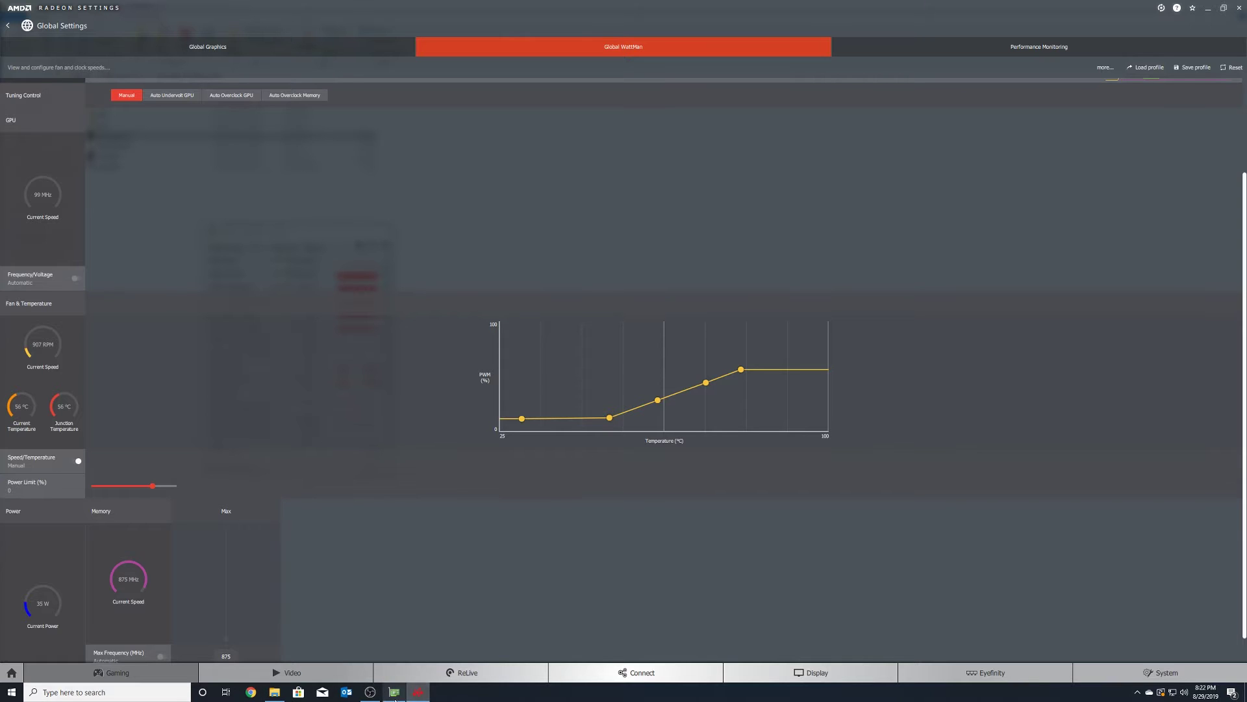
# Step: Close and relaunch GPU-Z, and bring up its sensor readings
pyautogui.click(394, 692)
pyautogui.click(388, 229)
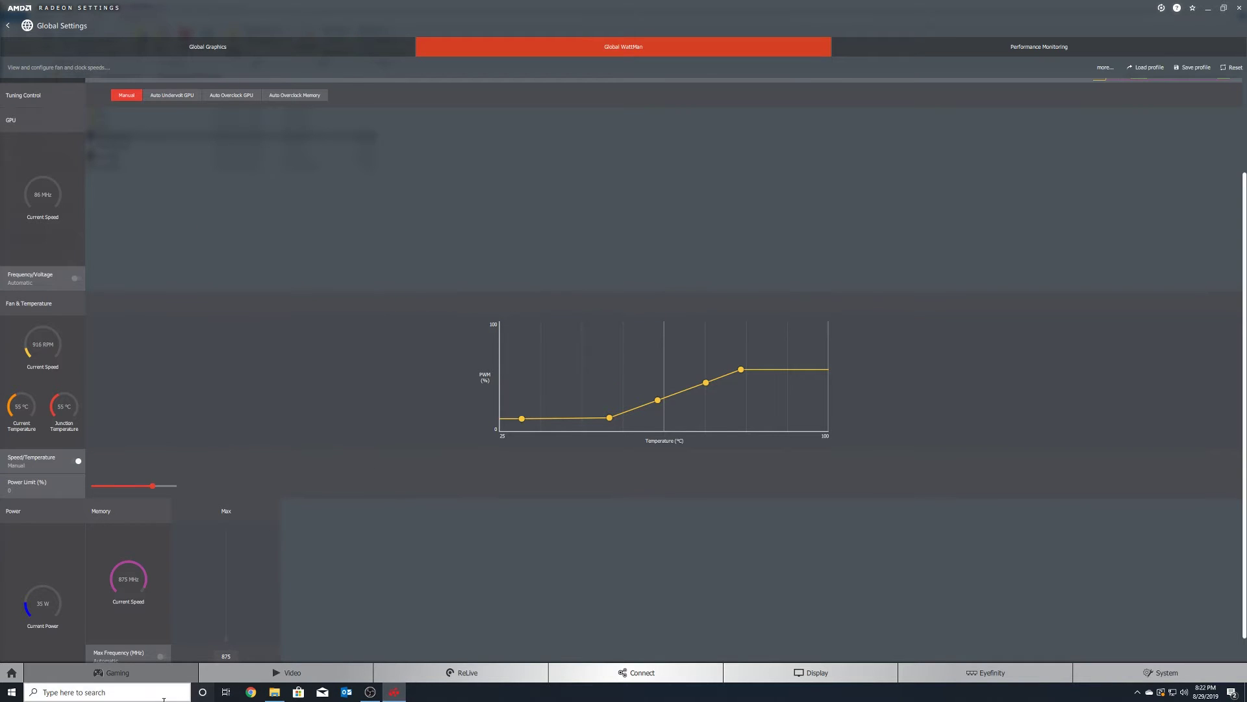
pyautogui.click(164, 699)
pyautogui.write('gpu-z')
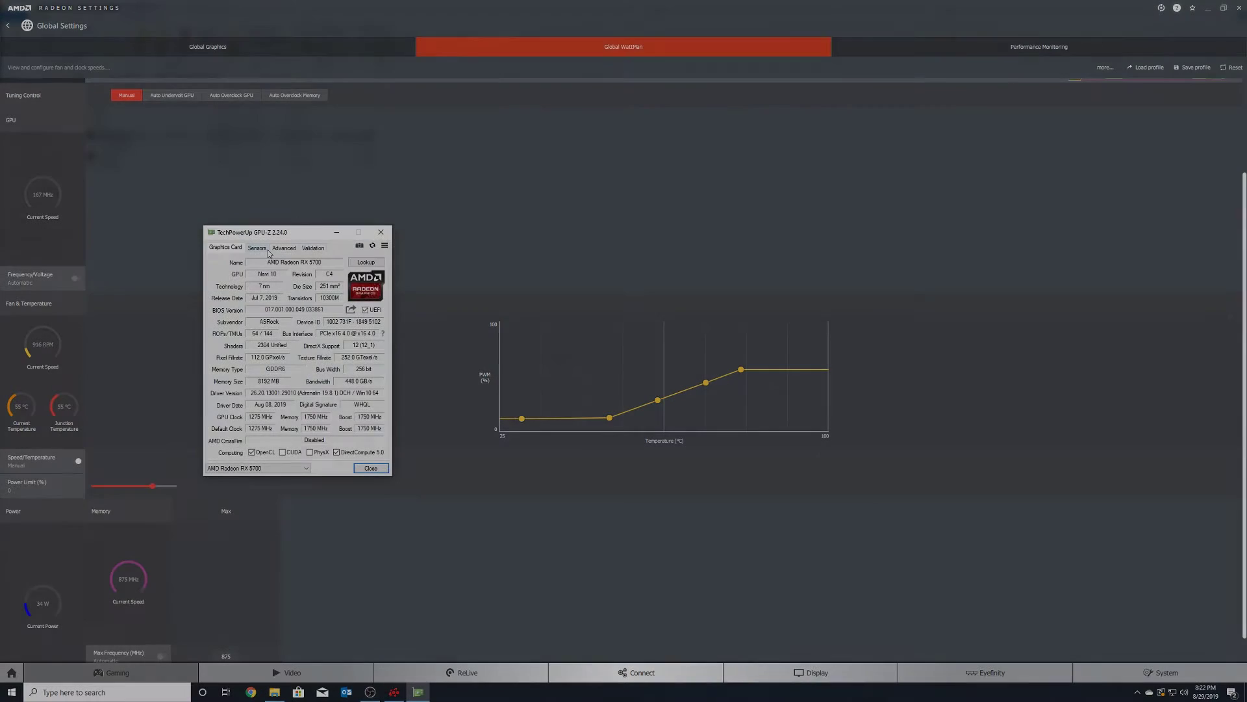
pyautogui.click(259, 249)
# Step: Set the GPU Clock and Memory Clock sensors to show their highest reading
pyautogui.click(277, 261)
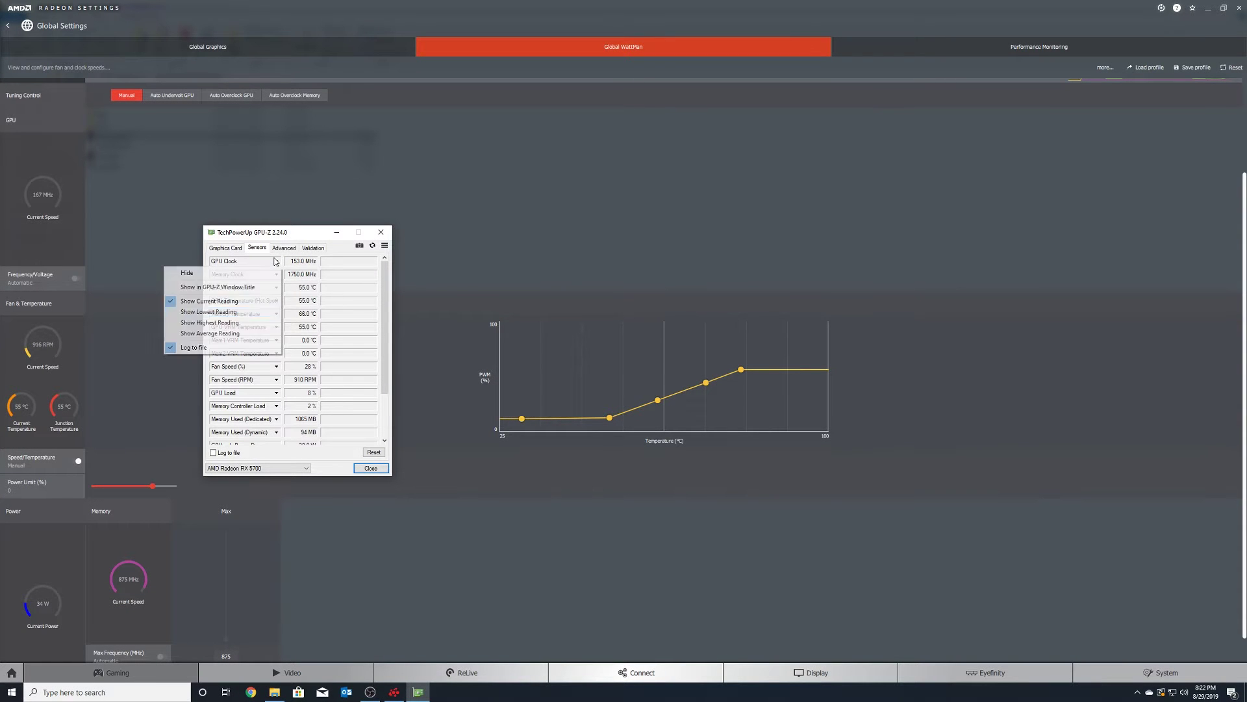
pyautogui.click(236, 324)
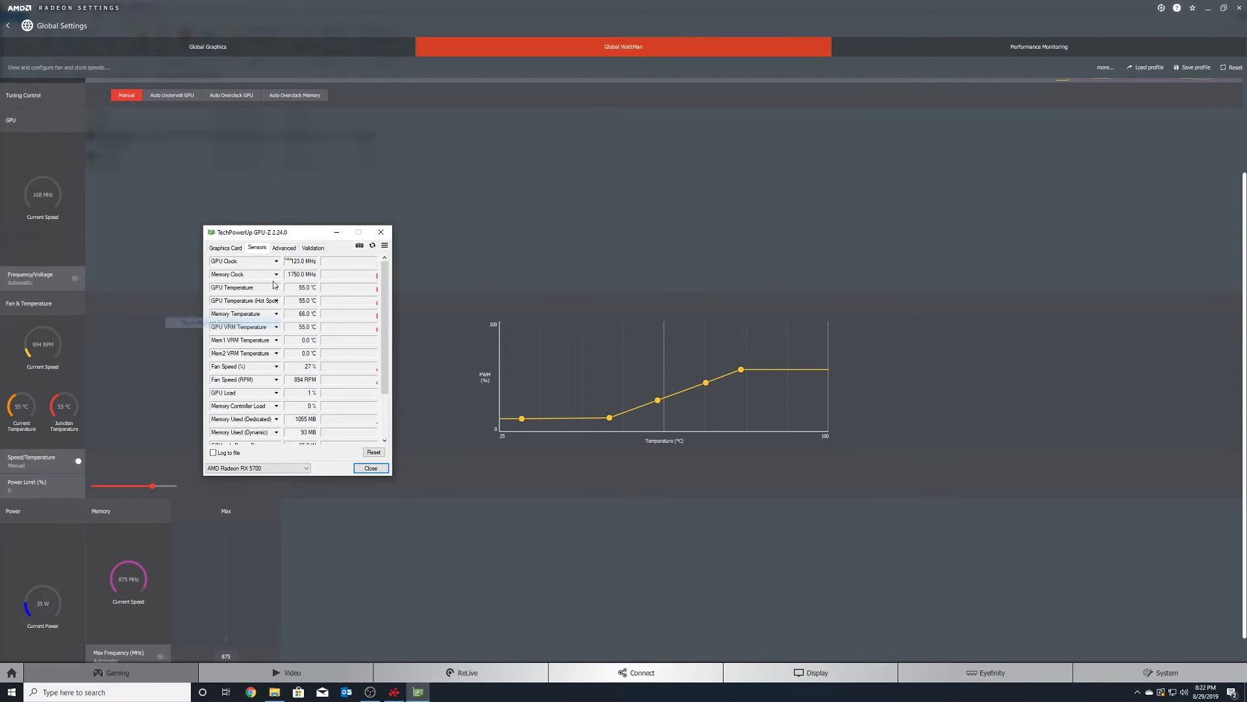
pyautogui.click(277, 274)
pyautogui.click(243, 342)
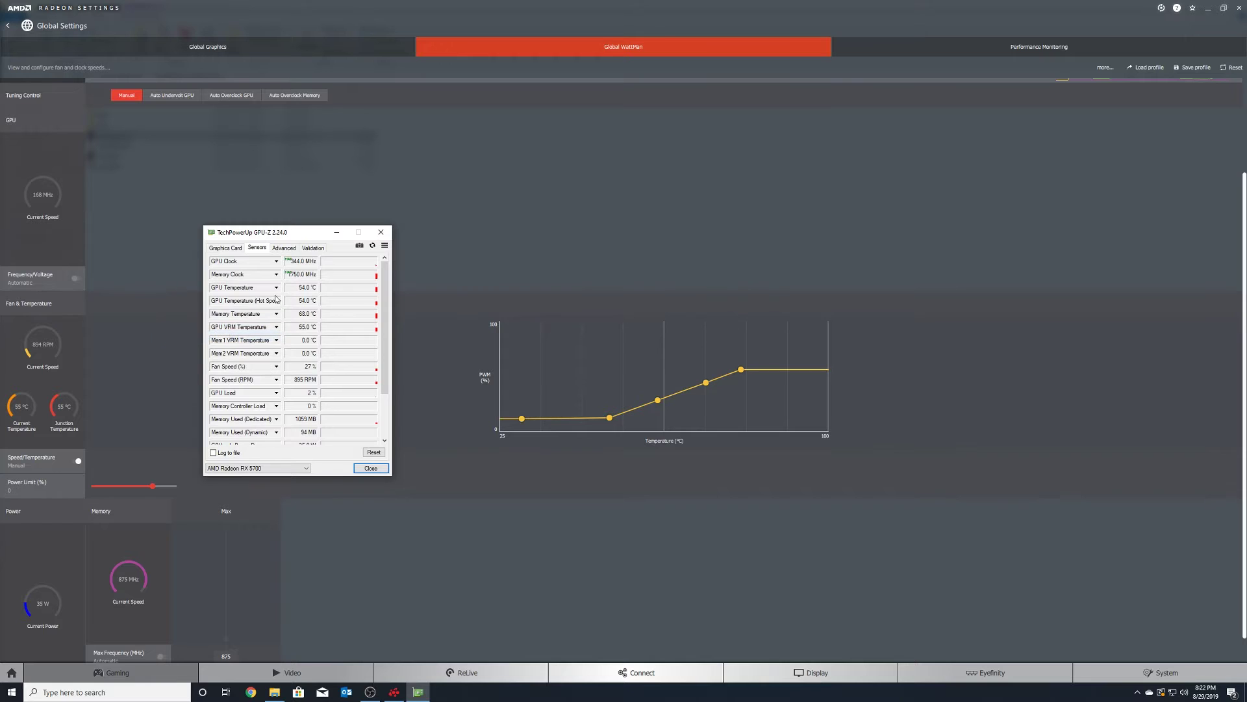
# Step: Show the highest reading for the GPU, hot spot, memory and GPU VRM temperature sensors, and move the GPU-Z window out of the way
pyautogui.click(276, 287)
pyautogui.click(247, 349)
pyautogui.click(277, 300)
pyautogui.click(240, 362)
pyautogui.click(275, 314)
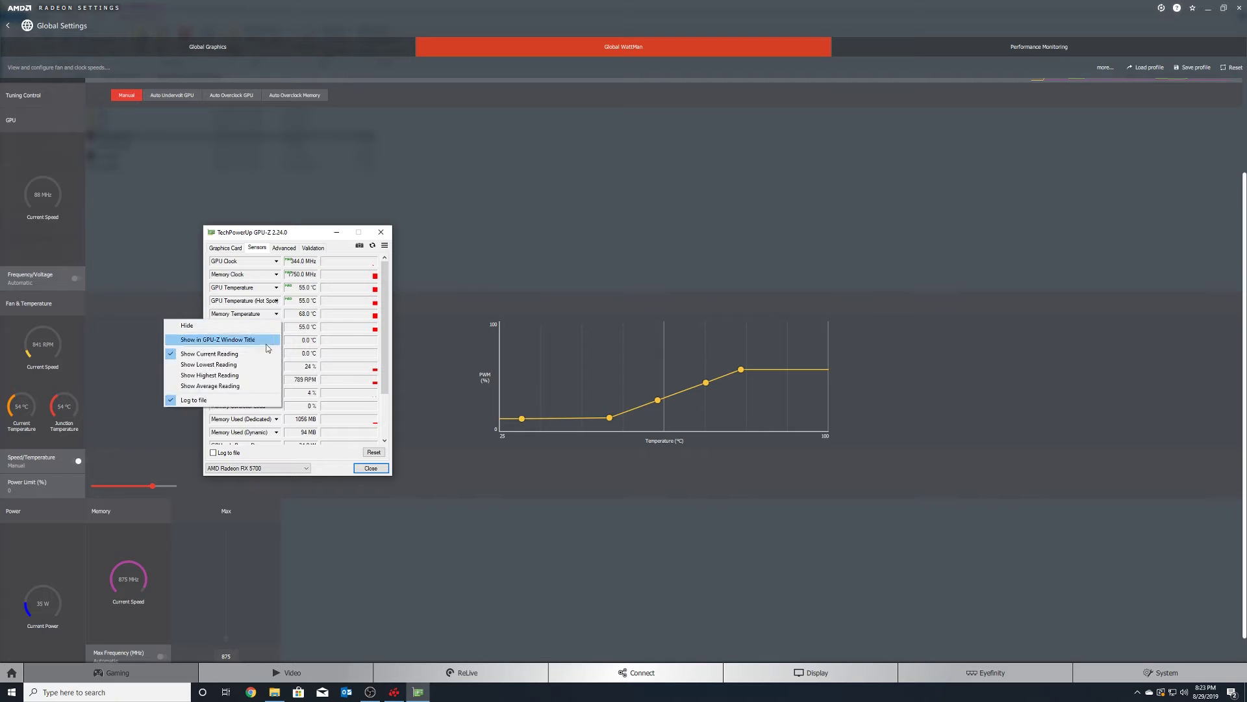
pyautogui.click(242, 376)
pyautogui.click(276, 327)
pyautogui.click(238, 391)
pyautogui.moveTo(312, 232); pyautogui.dragTo(0, 390)
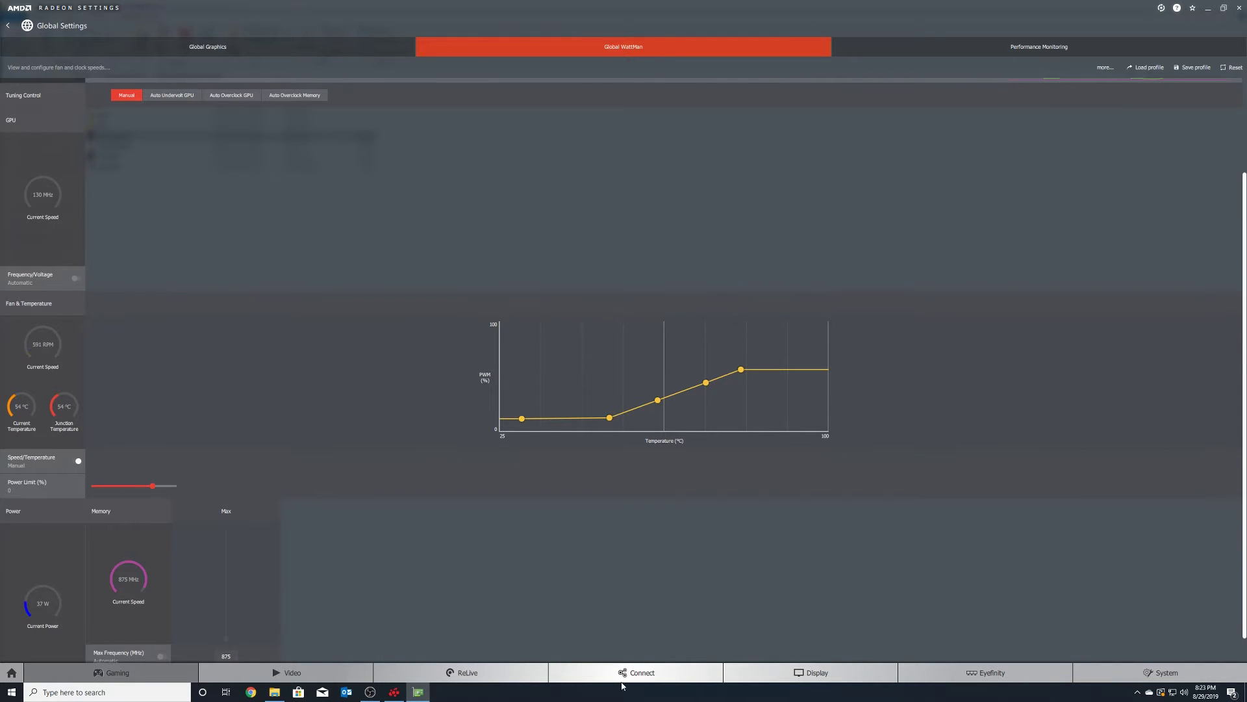
# Step: Open Superposition Benchmark from its folder in File Explorer and switch the preset from 1080p High to Custom
pyautogui.click(275, 692)
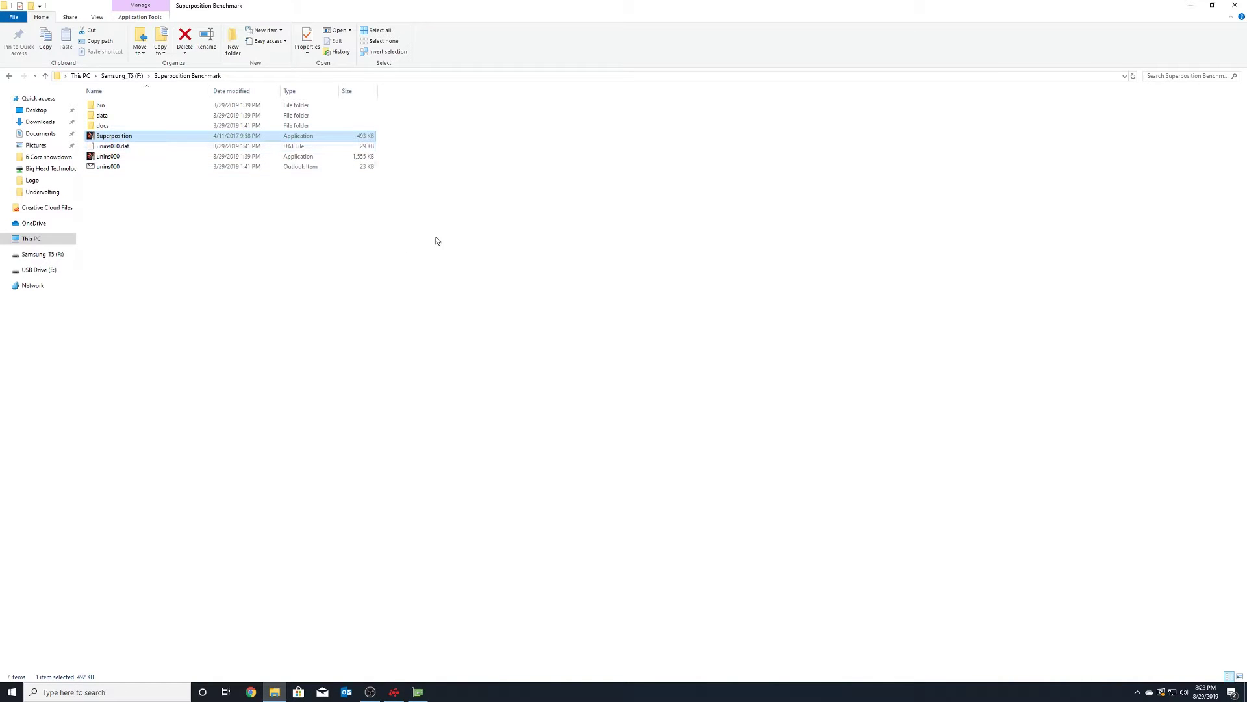
pyautogui.click(825, 261)
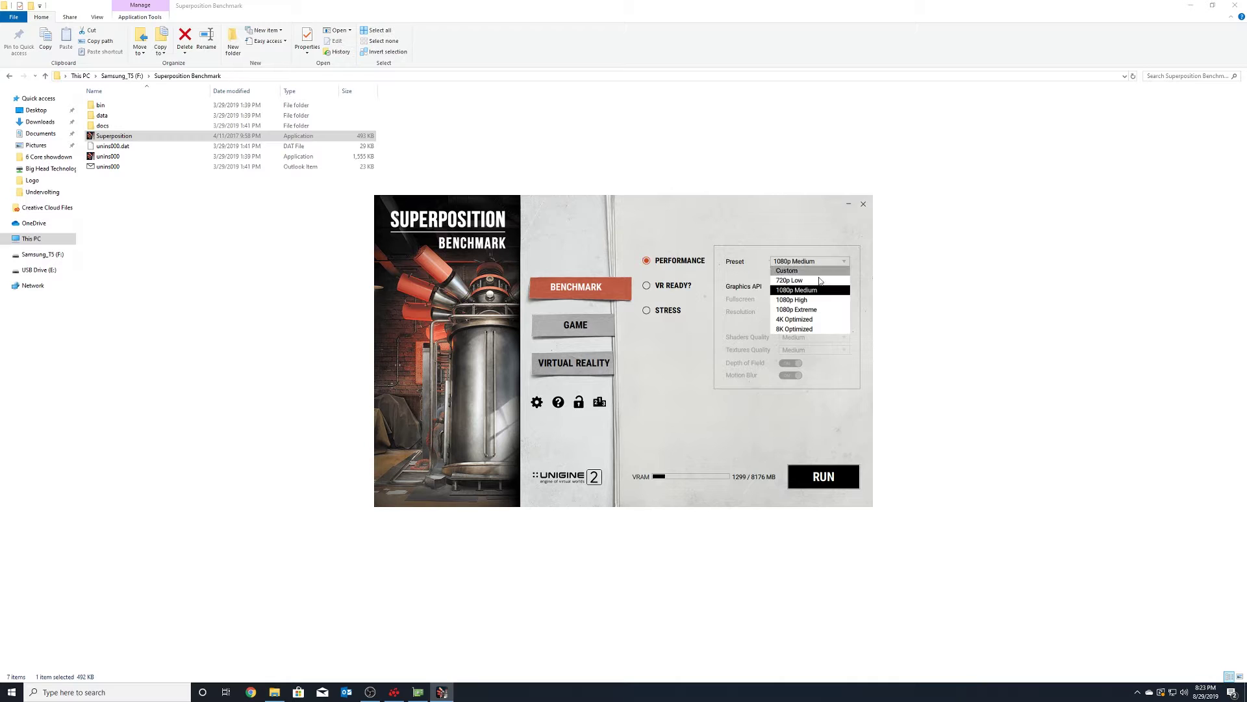
pyautogui.click(822, 290)
pyautogui.click(807, 262)
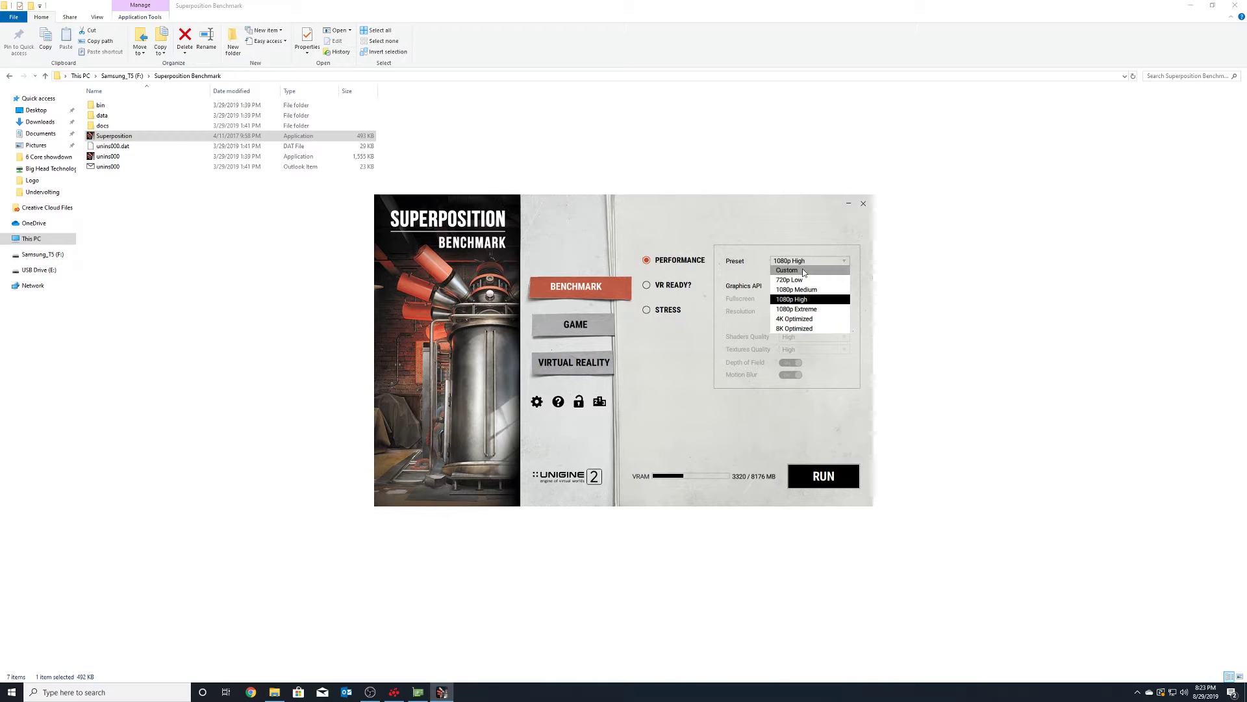
pyautogui.click(804, 305)
# Step: Run the Superposition benchmark at 2560 × 1440 (QHD) with motion blur turned off
pyautogui.click(815, 314)
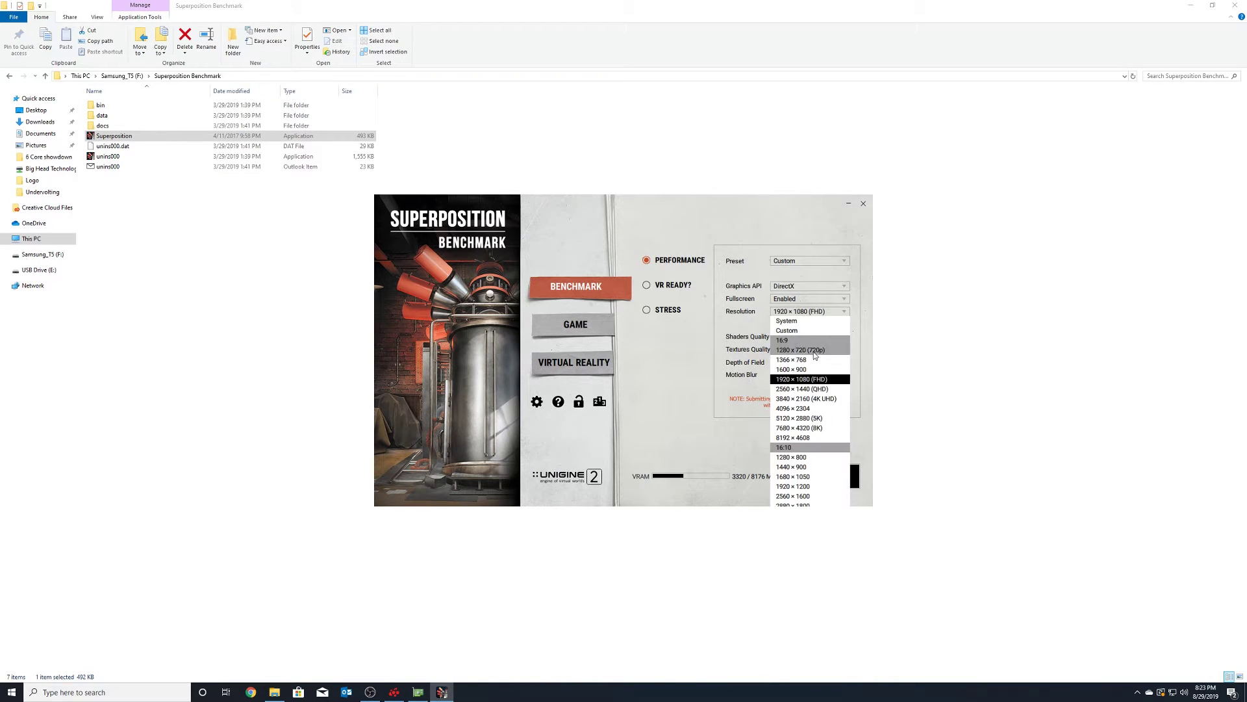
pyautogui.click(781, 387)
pyautogui.click(789, 377)
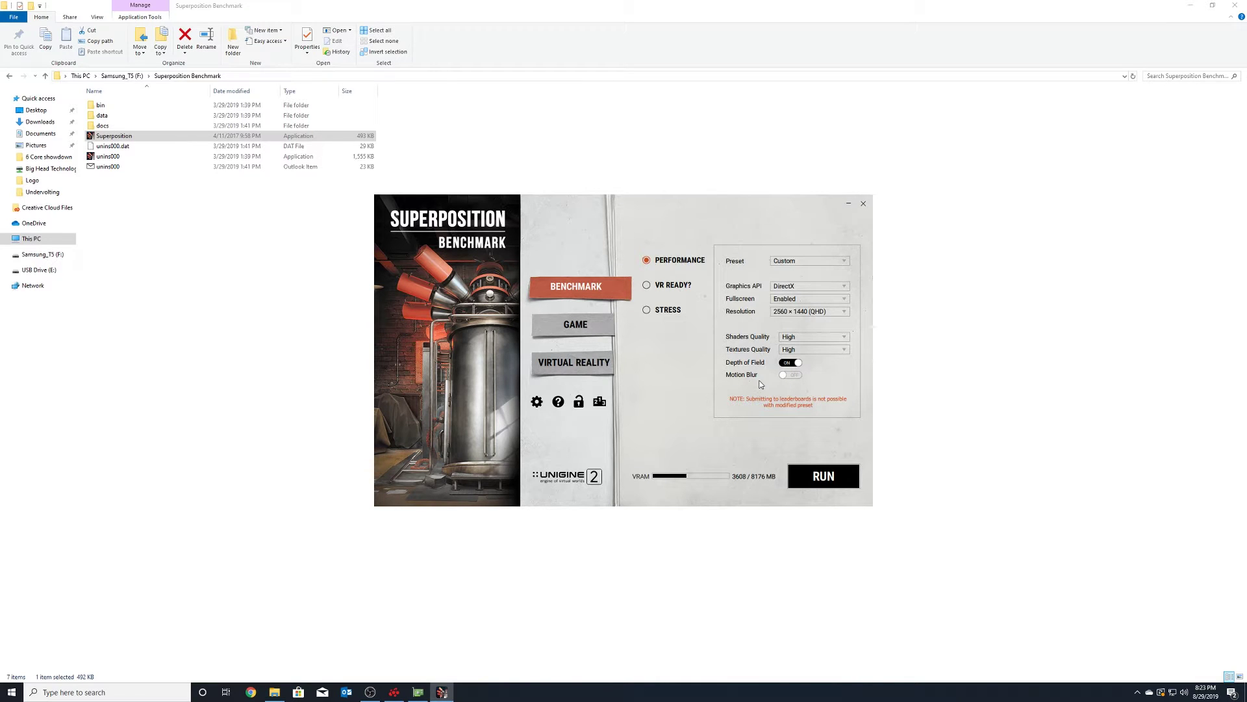
pyautogui.click(826, 484)
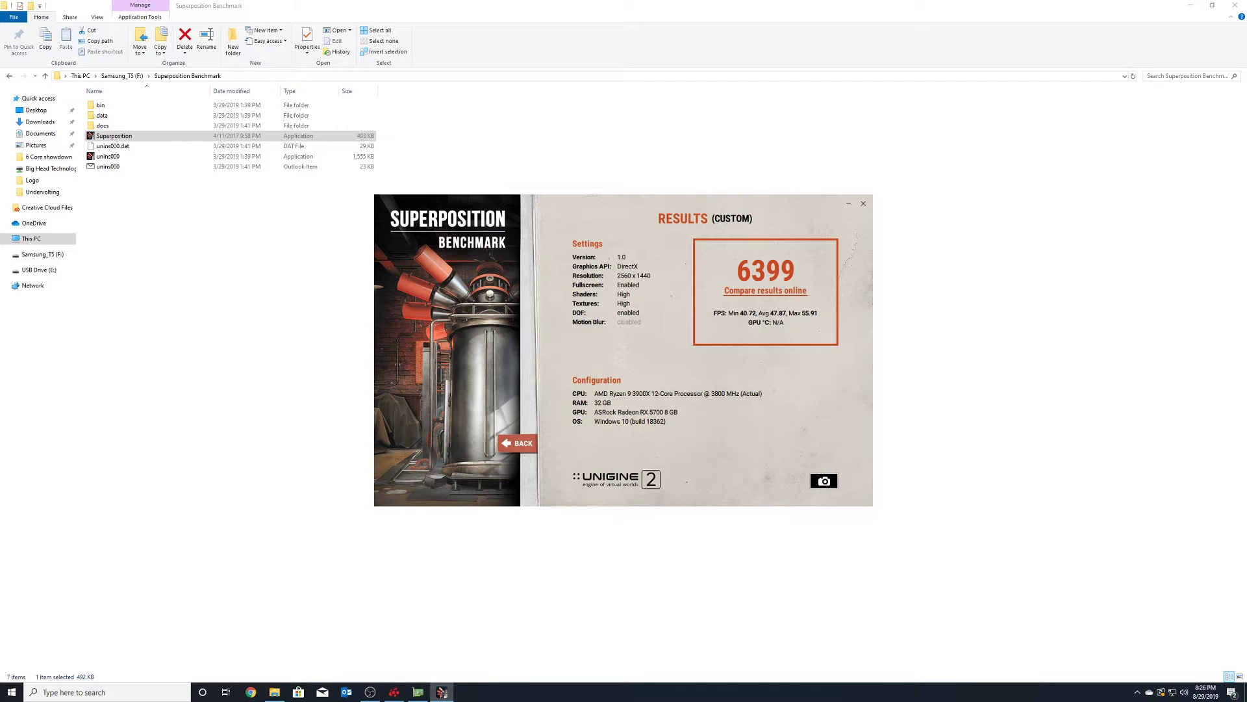
# Step: Place the GPU-Z window beside the benchmark results and set the GPU Voltage sensor to show its highest reading
pyautogui.click(418, 692)
pyautogui.moveTo(808, 456); pyautogui.dragTo(963, 219)
pyautogui.scroll(-3, 966, 333)
pyautogui.scroll(-1, 966, 350)
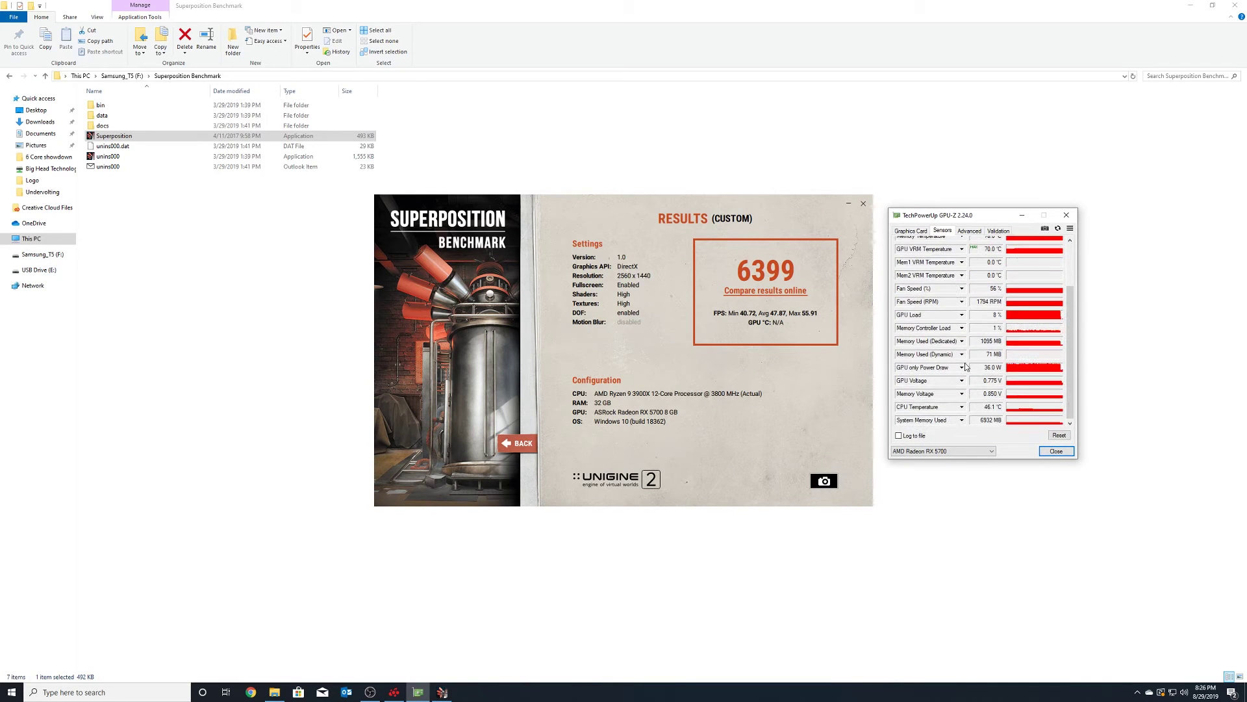
pyautogui.click(962, 381)
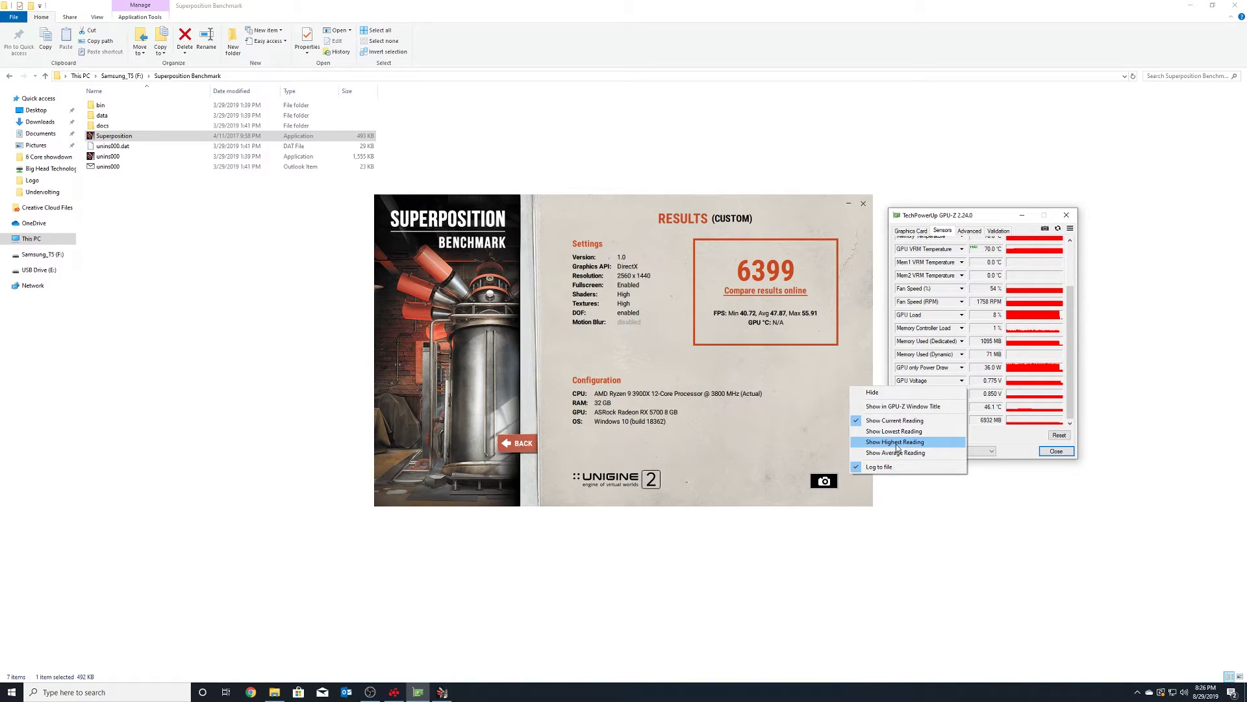
pyautogui.click(936, 440)
pyautogui.scroll(4, 955, 325)
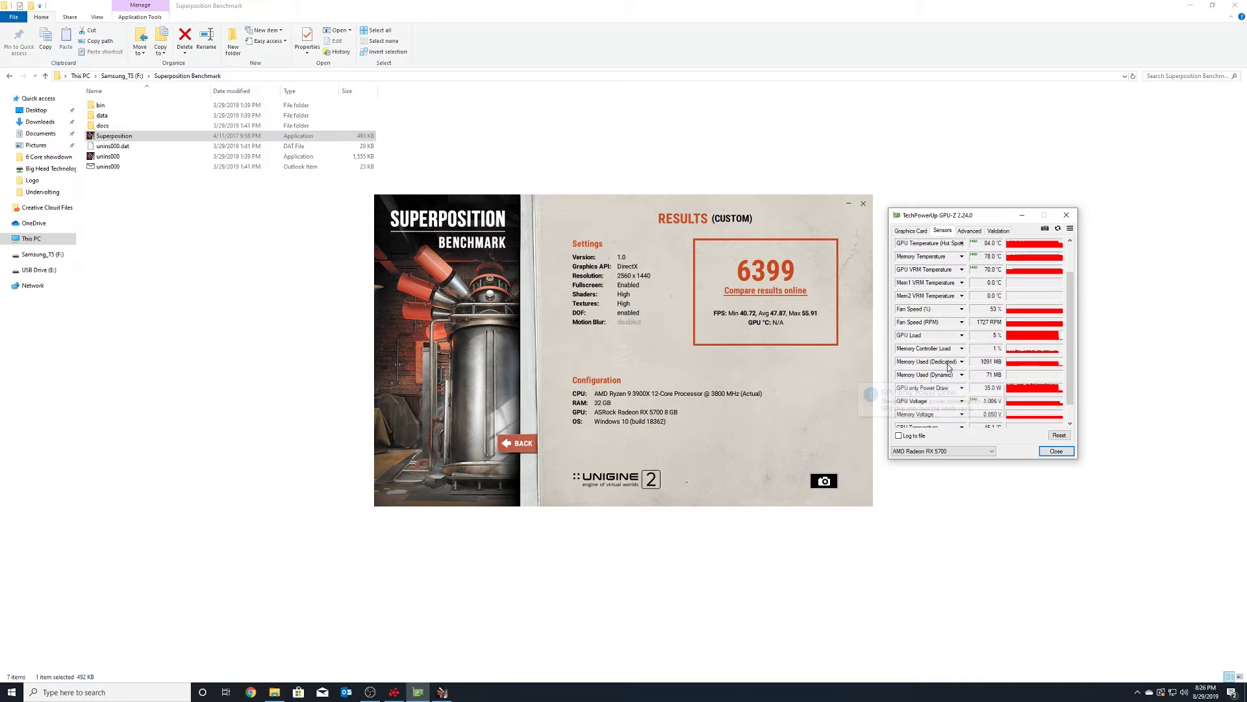
# Step: Launch Excel
pyautogui.click(107, 692)
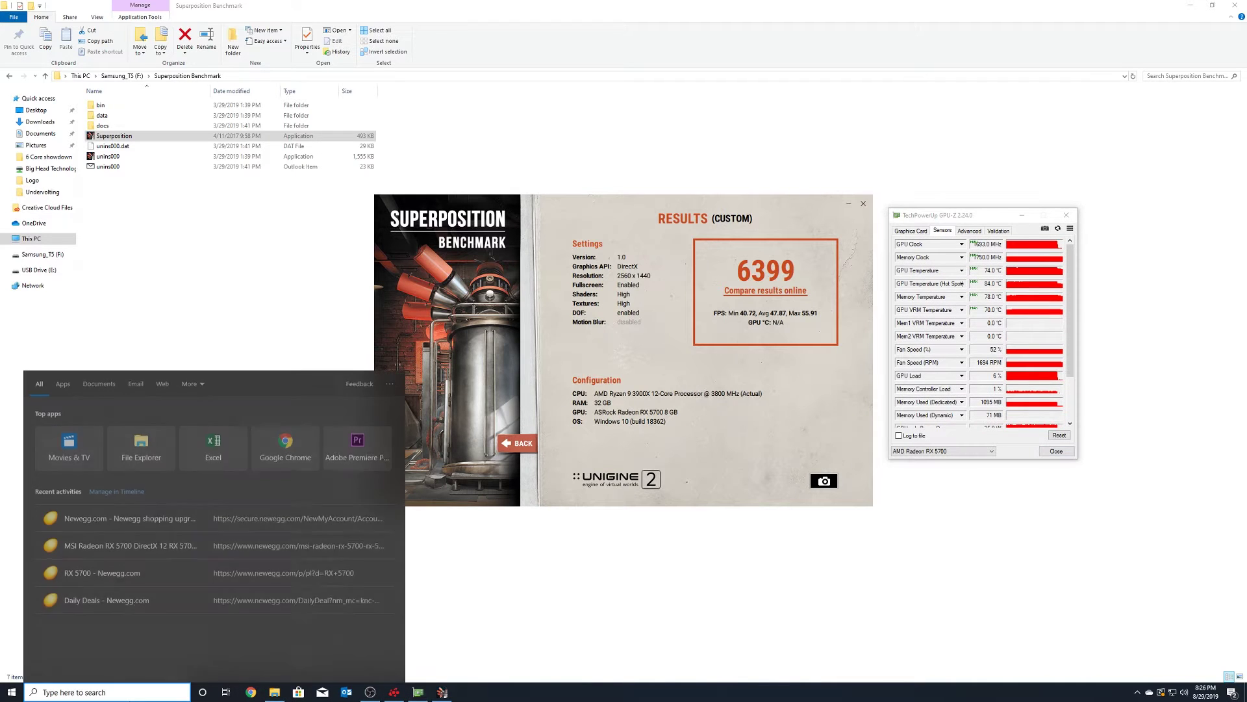
pyautogui.write('excel')
pyautogui.press('Return')
# Step: In GPU-Z, set the GPU Clock and Memory Clock sensors to show their highest reading again
pyautogui.click(962, 245)
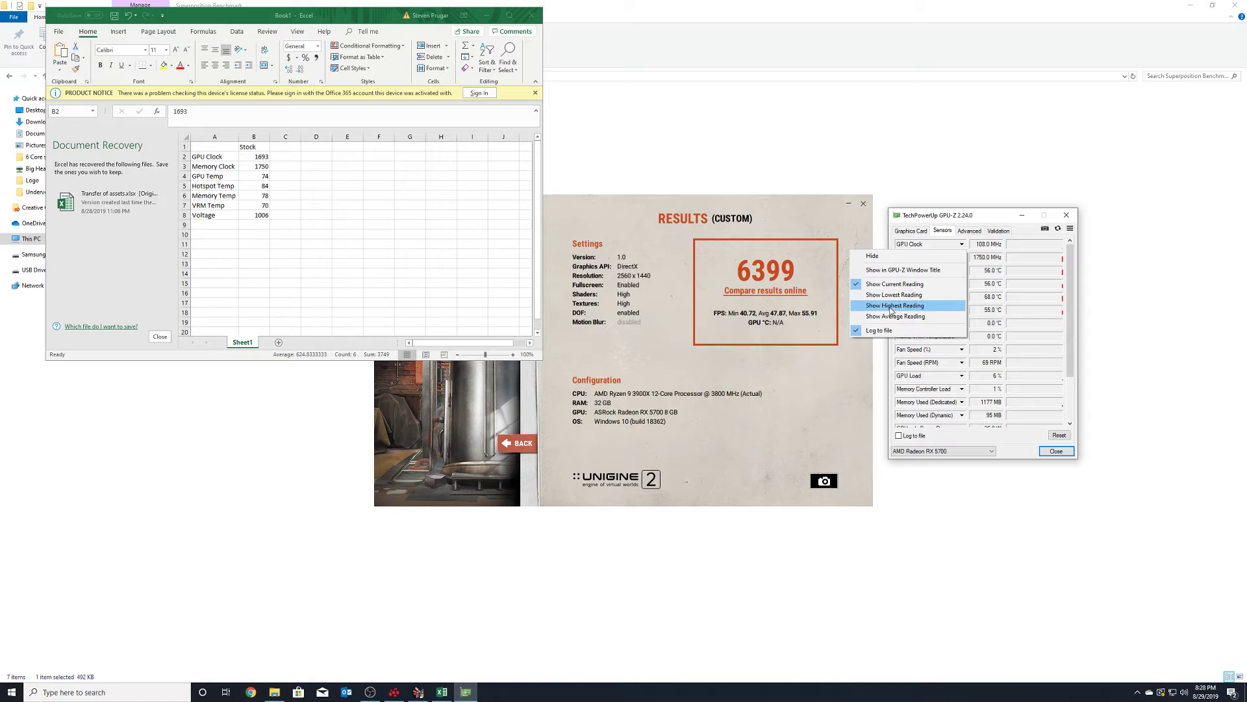
pyautogui.click(923, 305)
pyautogui.click(963, 270)
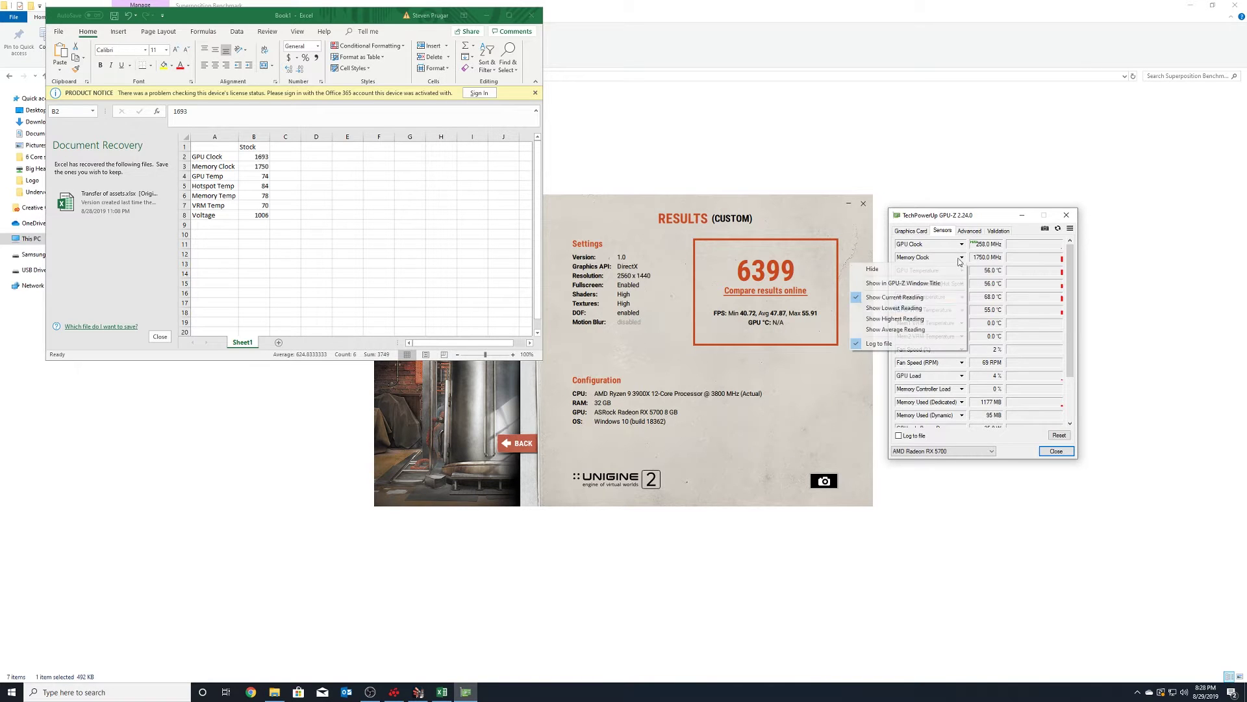
pyautogui.click(917, 319)
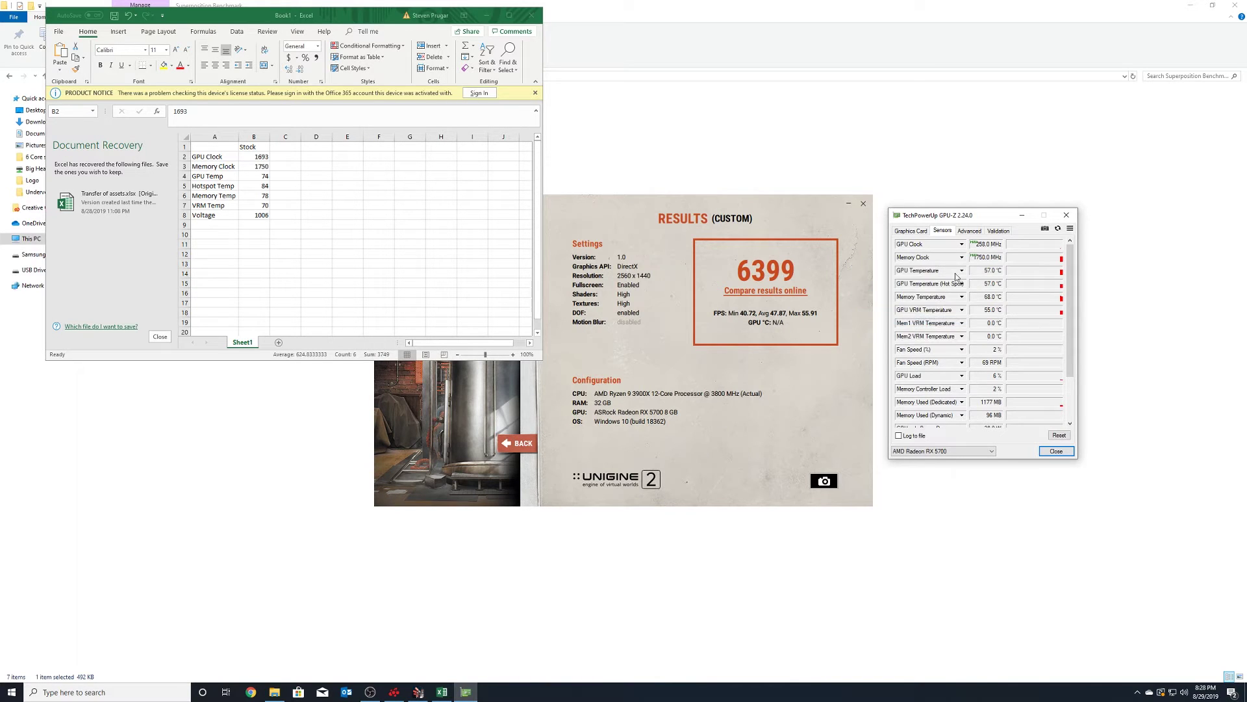
# Step: Set the GPU, hot spot, memory and GPU VRM temperature sensors to show their highest reading
pyautogui.click(956, 277)
pyautogui.click(945, 329)
pyautogui.click(962, 284)
pyautogui.click(913, 341)
pyautogui.click(963, 297)
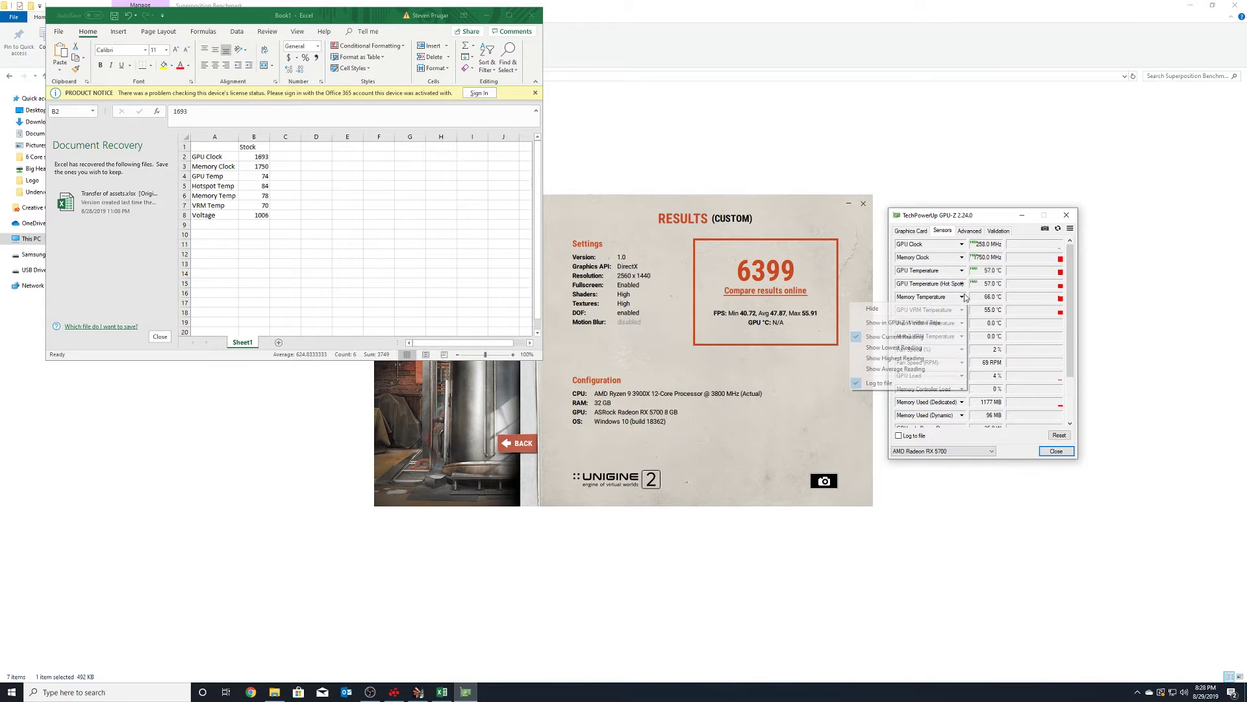
pyautogui.click(924, 365)
pyautogui.click(962, 310)
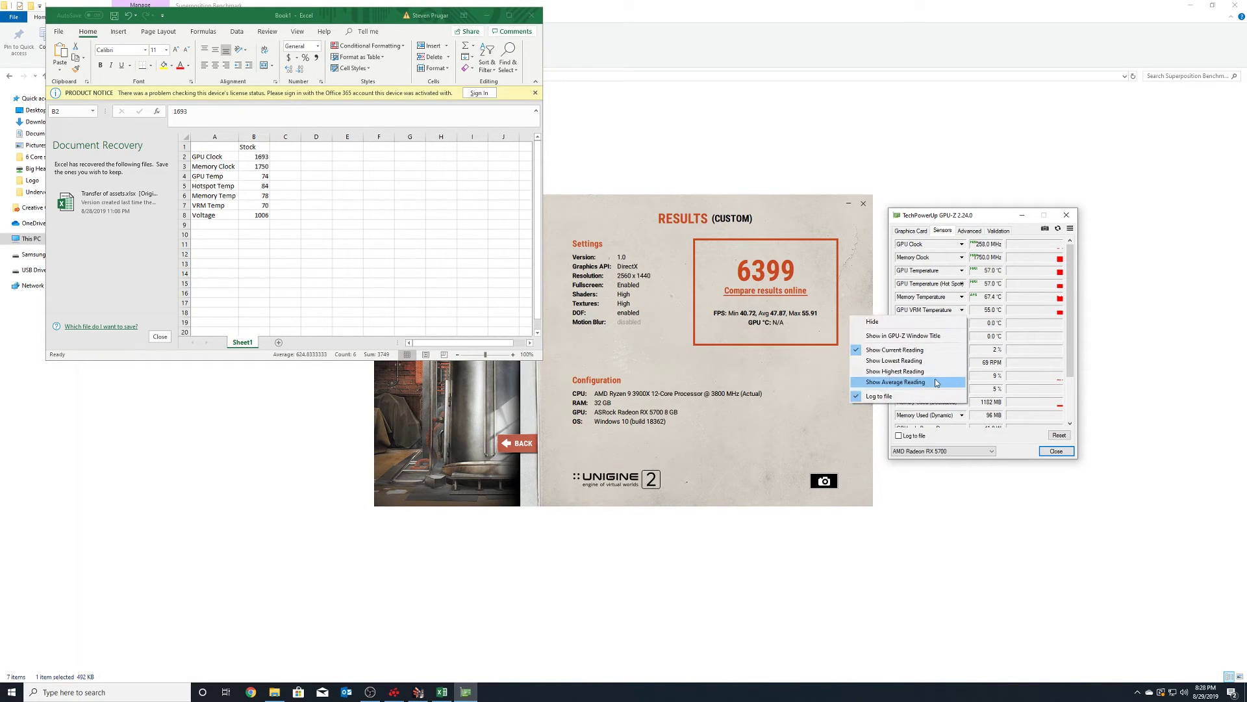
pyautogui.click(926, 372)
# Step: Set the GPU Voltage sensor to show its highest reading and close the GPU-Z window
pyautogui.scroll(-3, 955, 364)
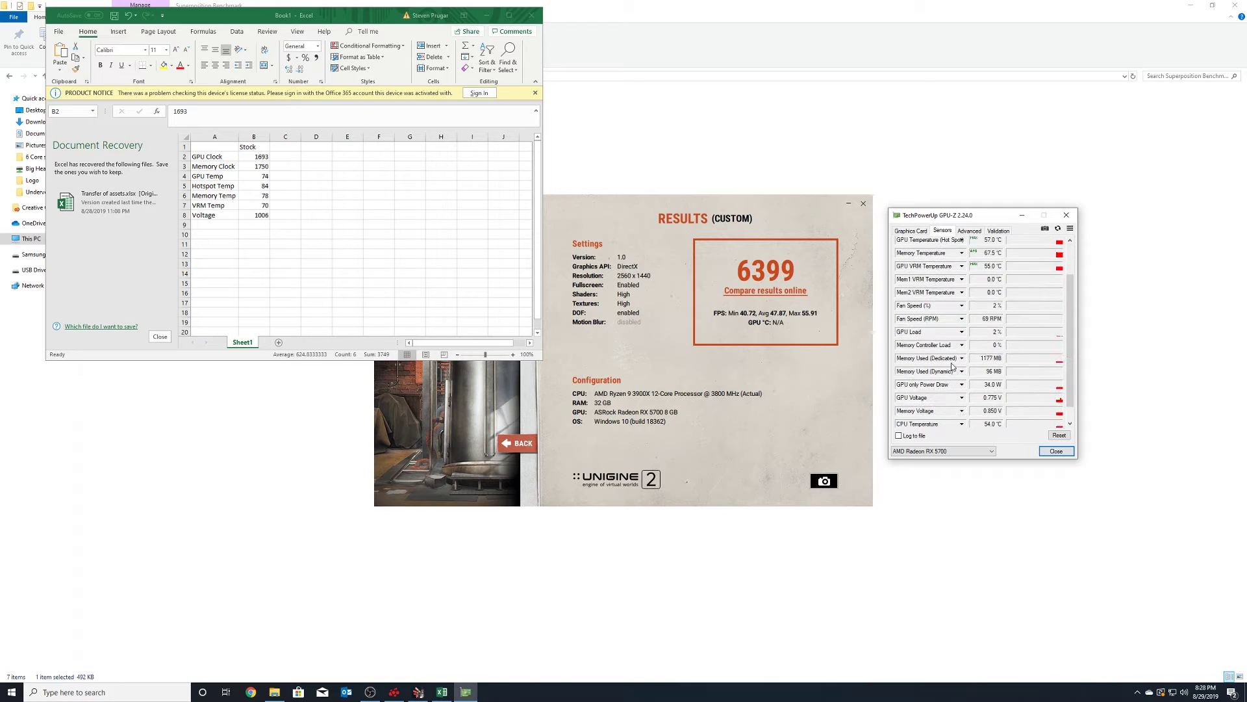
pyautogui.click(962, 383)
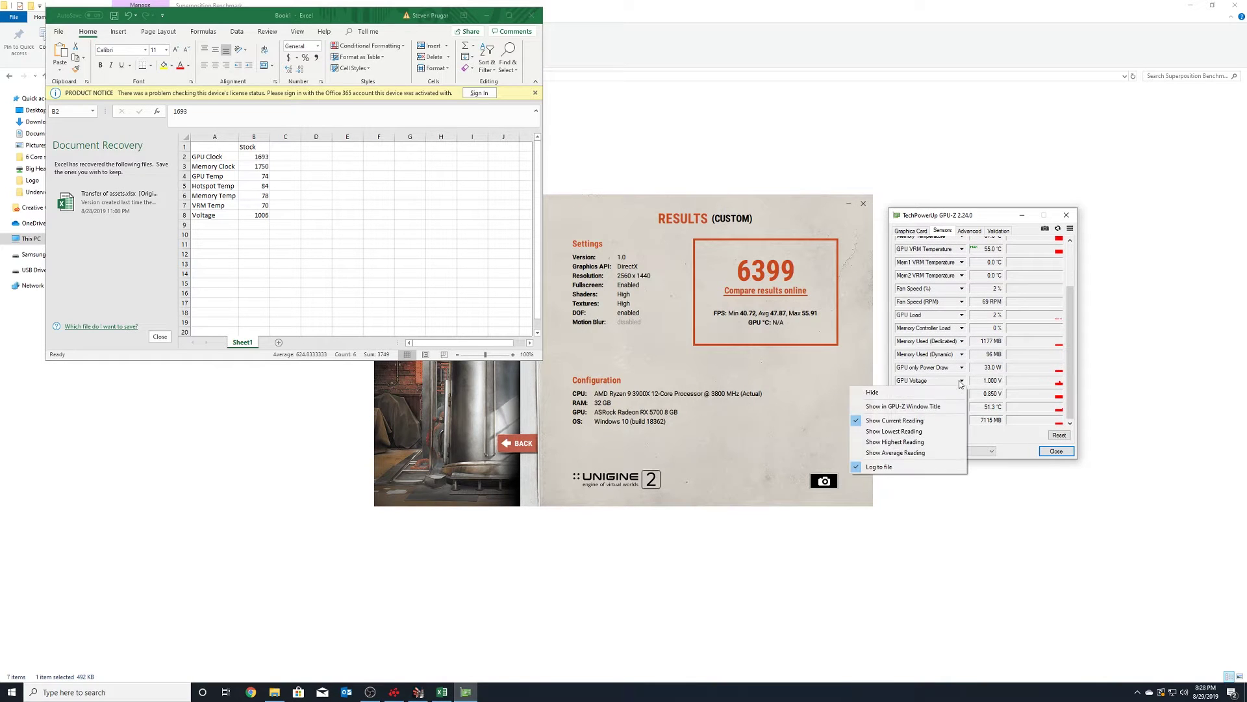
pyautogui.click(935, 437)
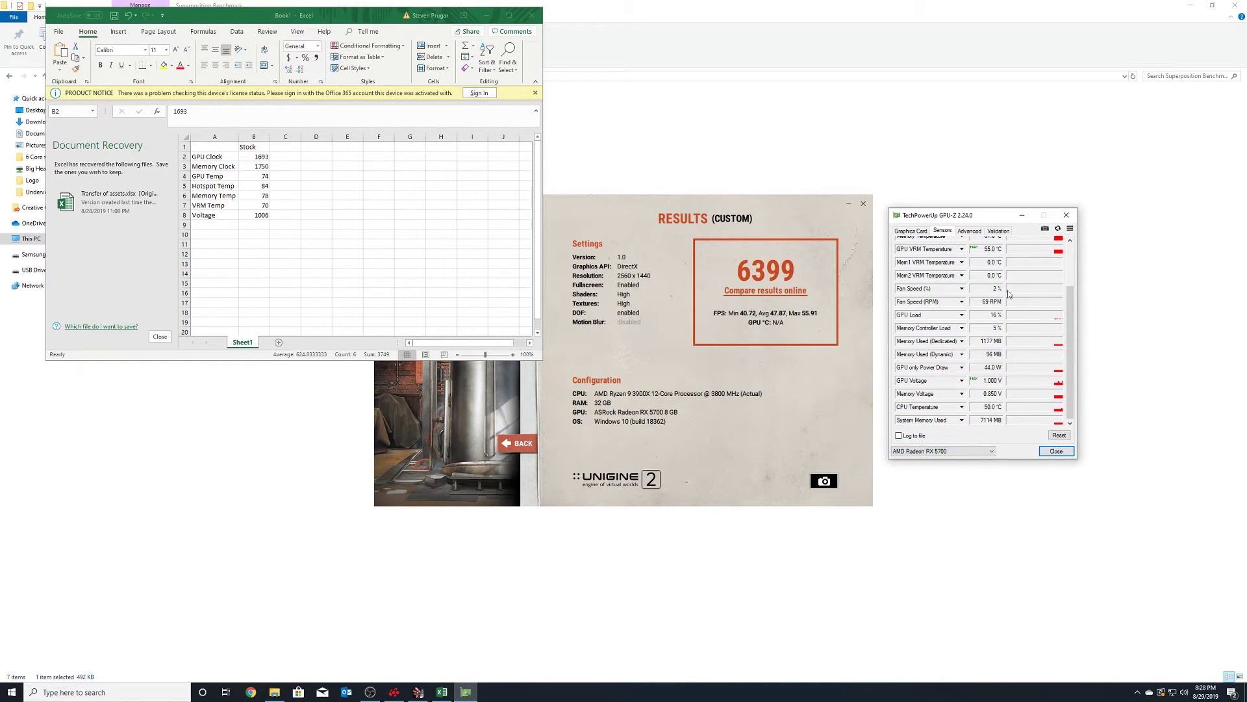
pyautogui.click(1066, 215)
# Step: Open Radeon Settings
pyautogui.click(1143, 692)
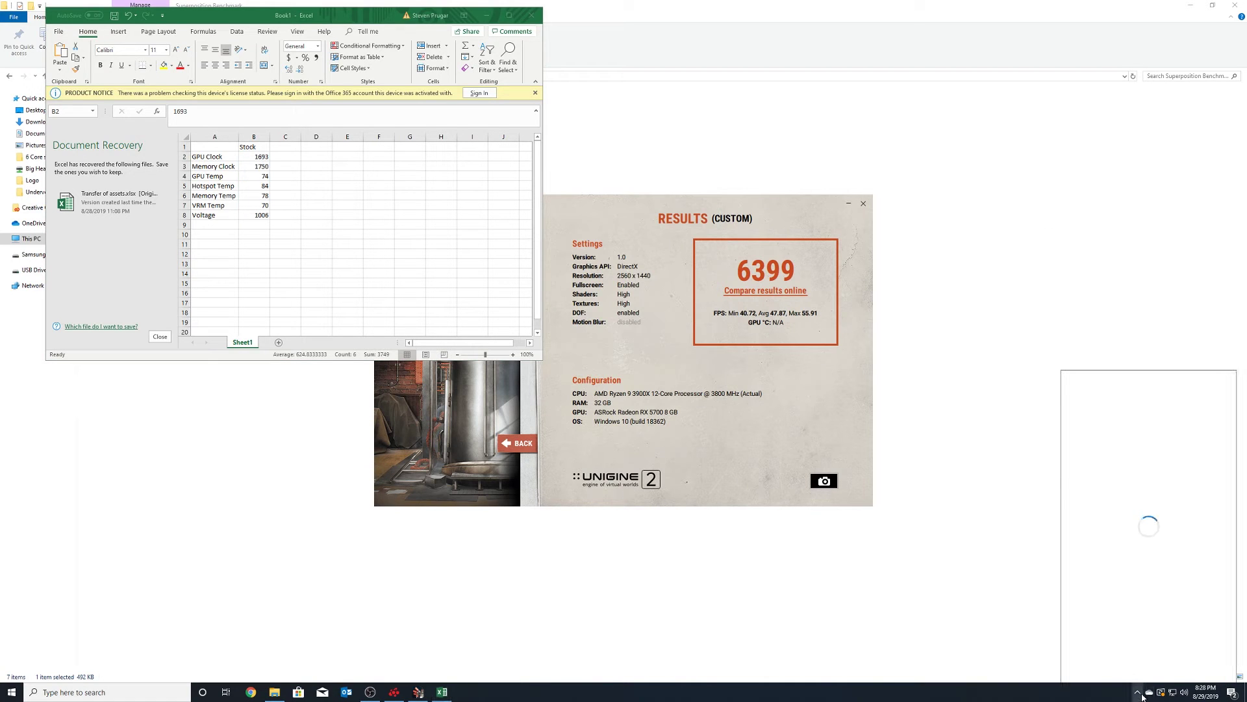
pyautogui.click(1139, 694)
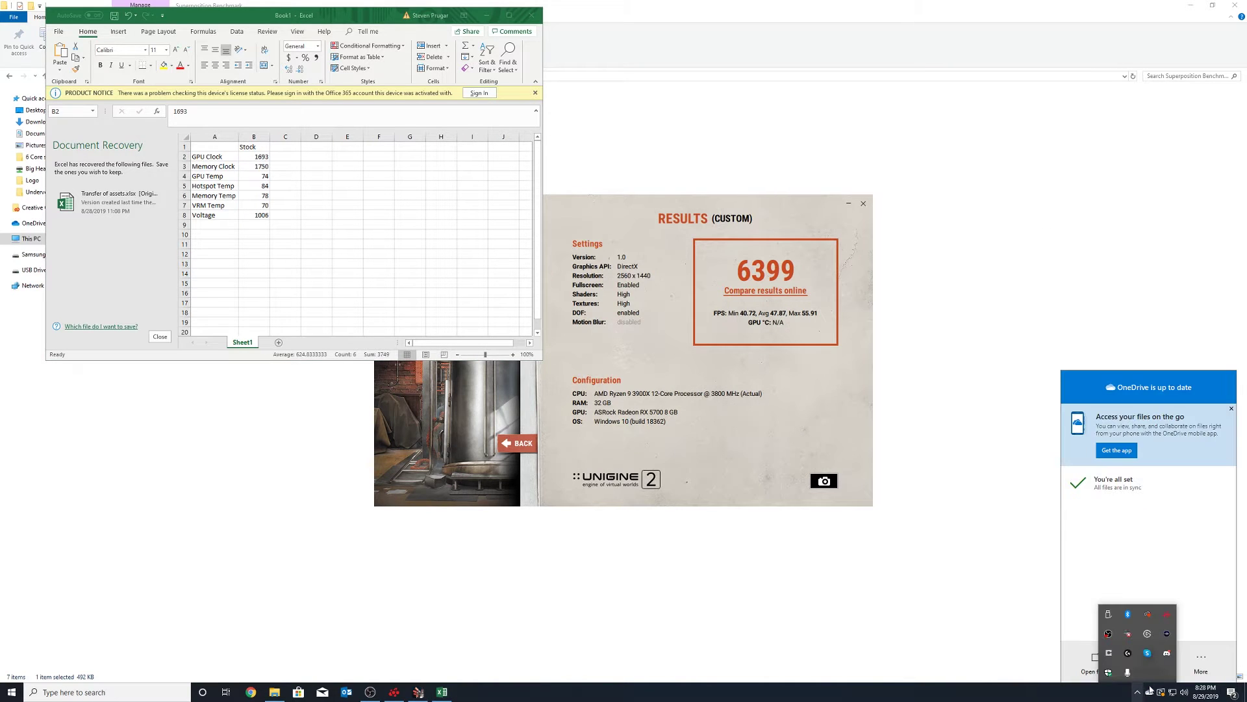
pyautogui.rightClick(1167, 614)
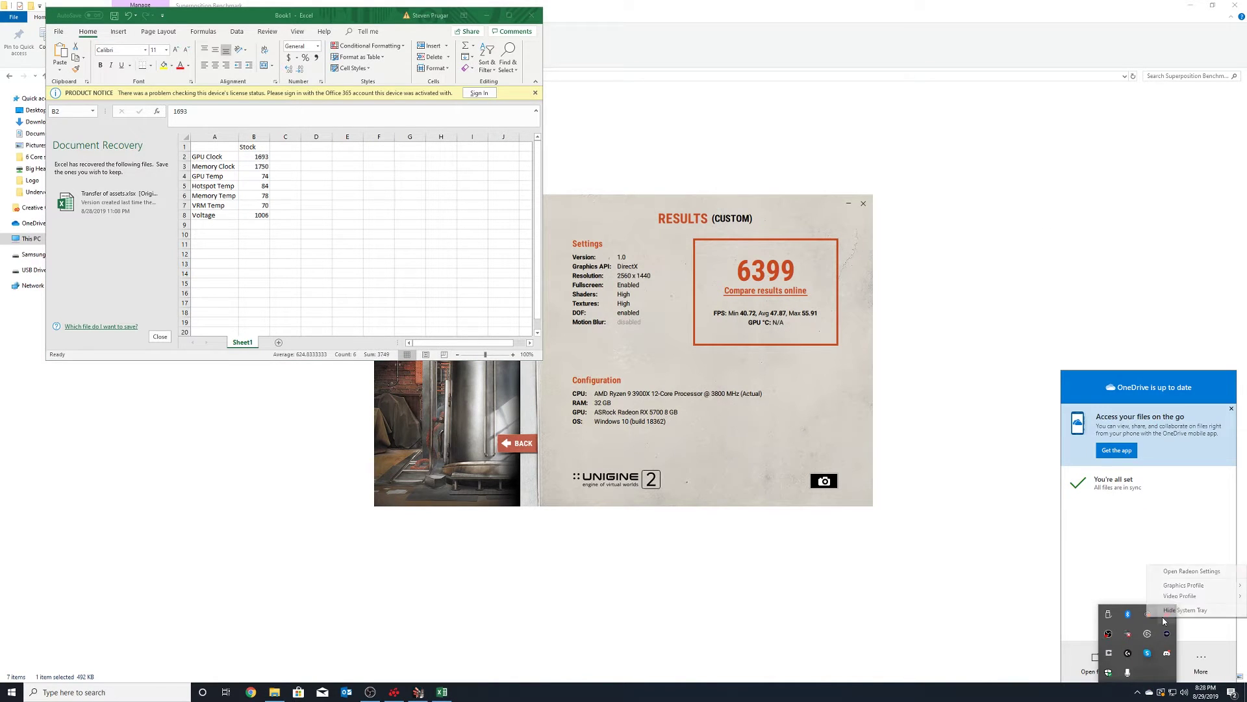
pyautogui.click(1172, 574)
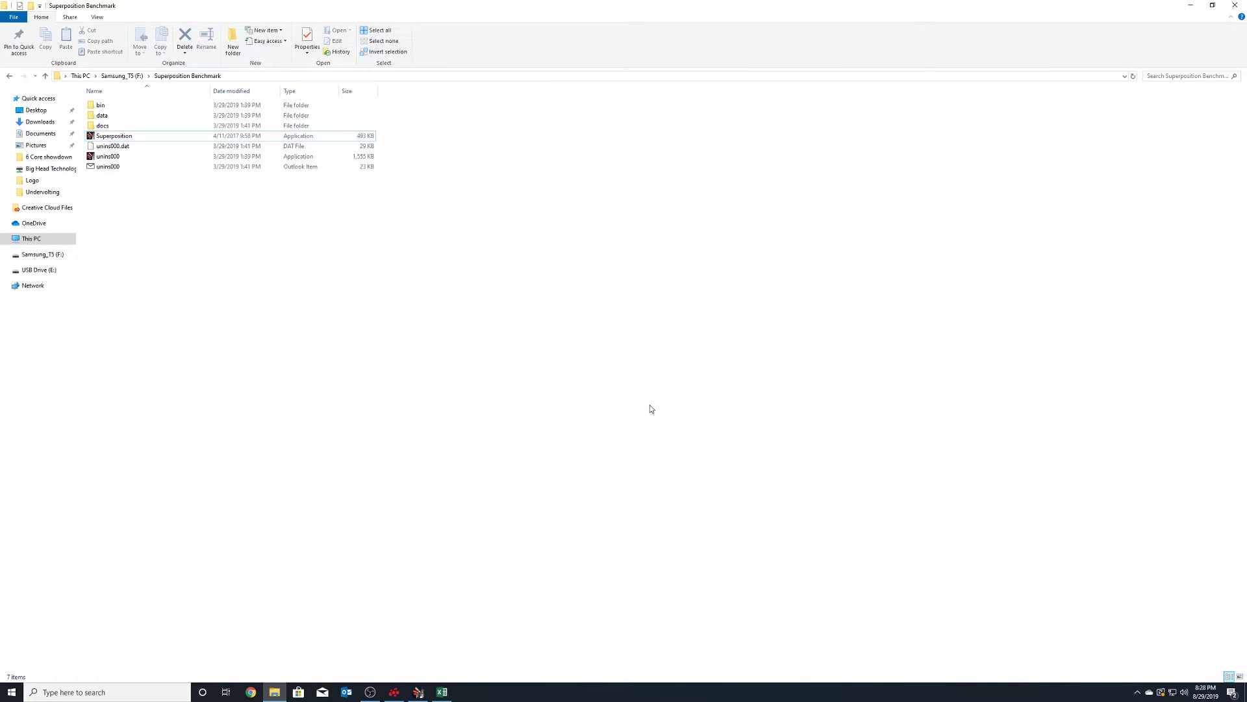
# Step: Close the Superposition Benchmark folder window and maximize Radeon Settings
pyautogui.click(1235, 5)
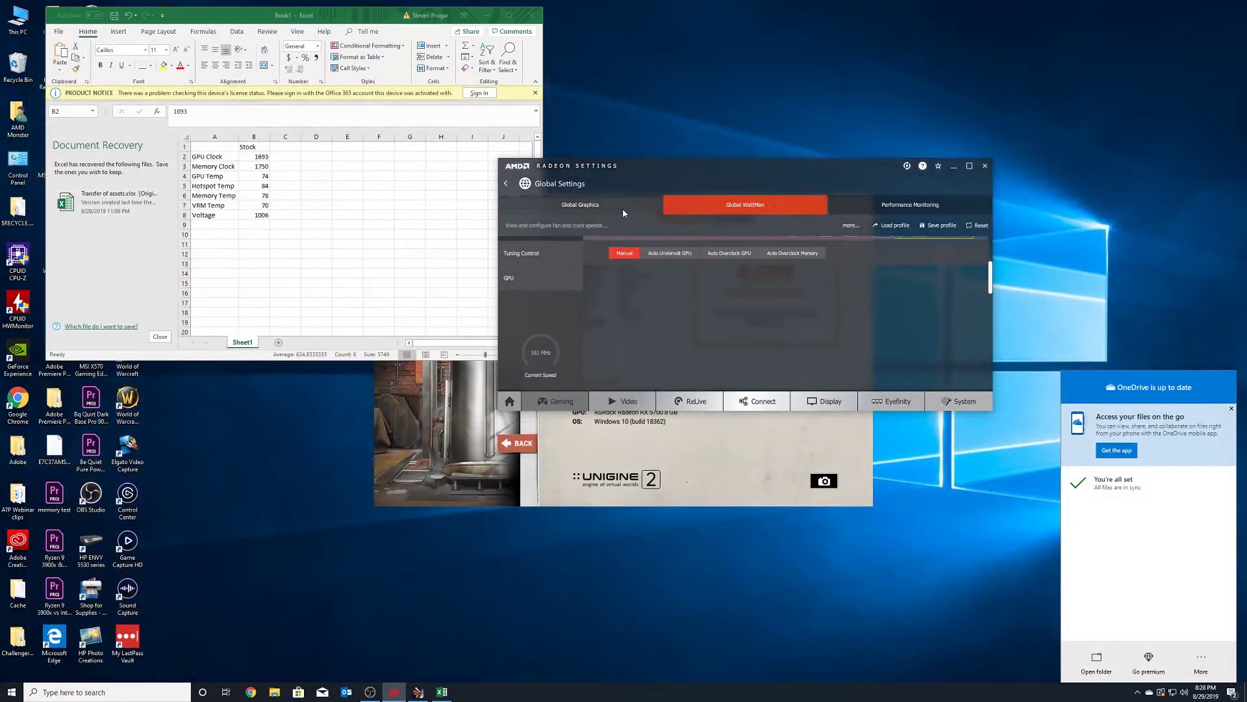
pyautogui.click(970, 166)
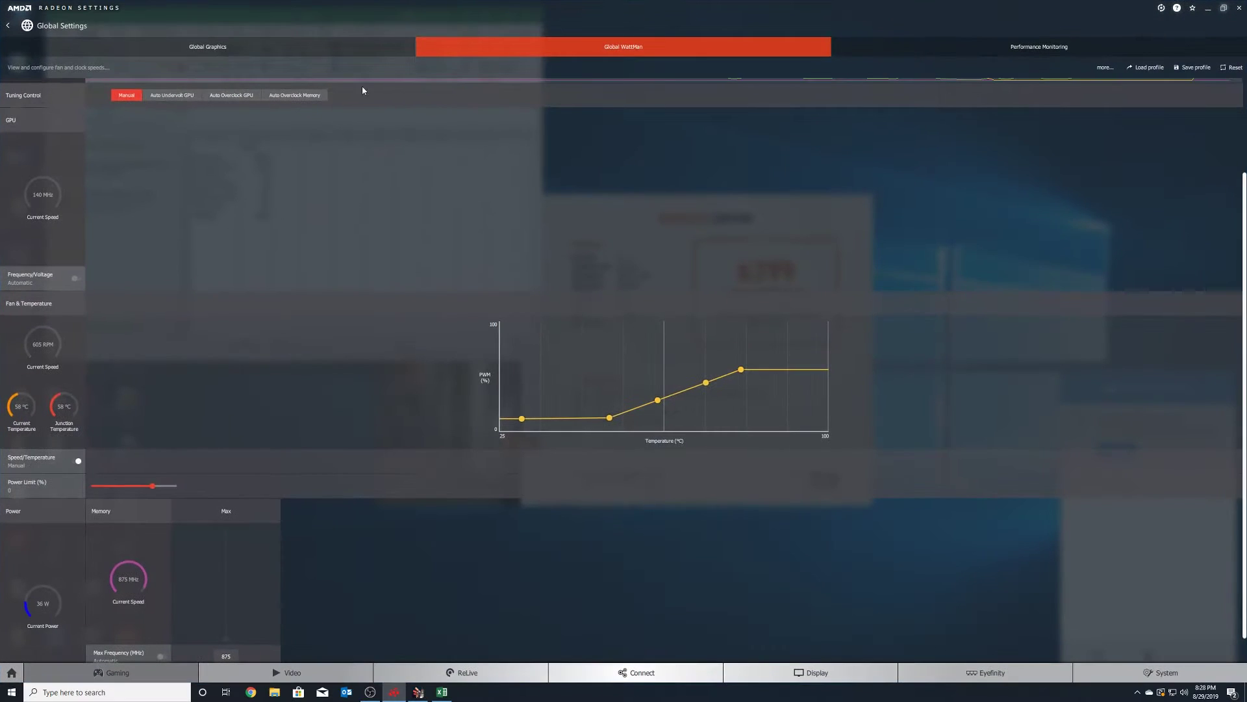
# Step: Run Auto Undervolt GPU in Global WattMan, apply and acknowledge it, and reset the WattMan settings
pyautogui.click(187, 95)
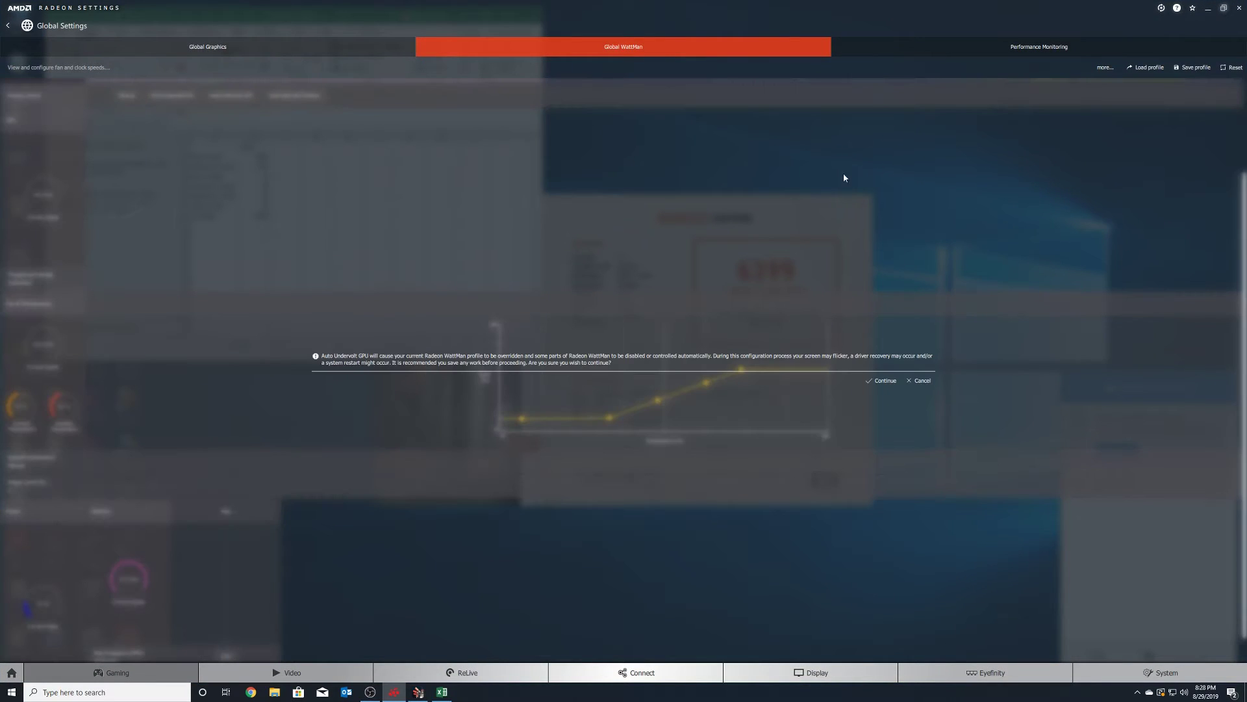
pyautogui.click(881, 382)
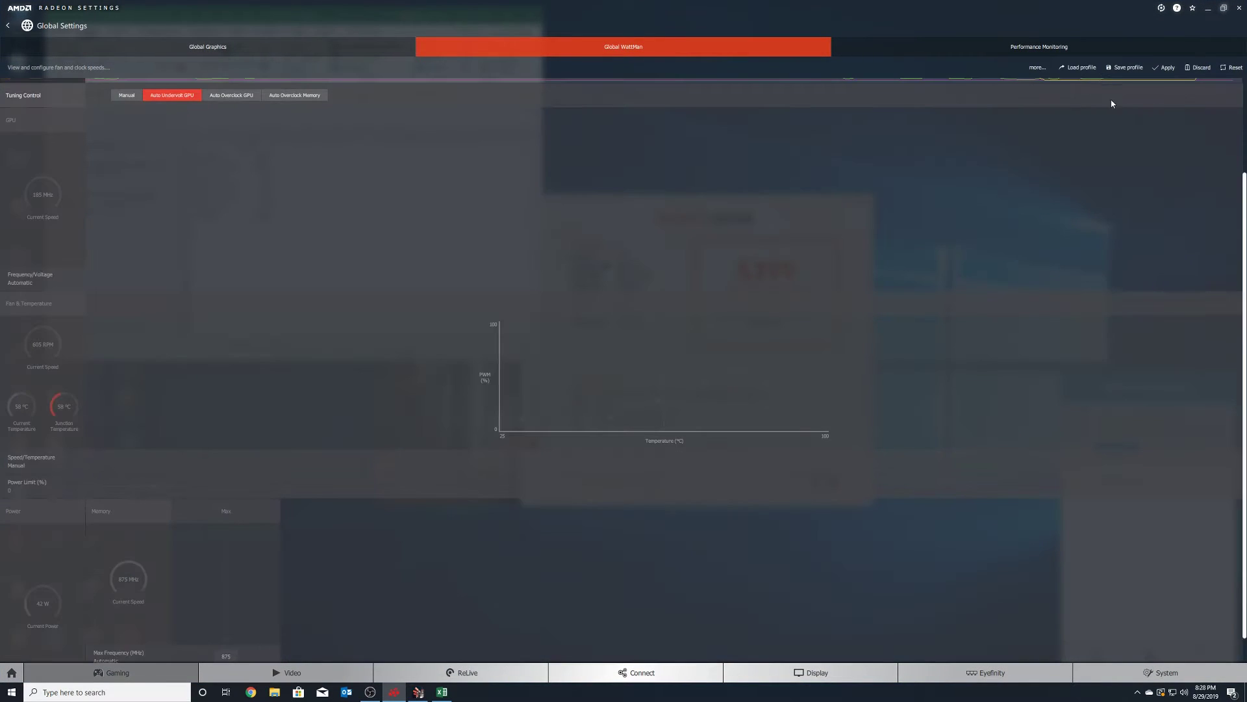
pyautogui.click(1165, 67)
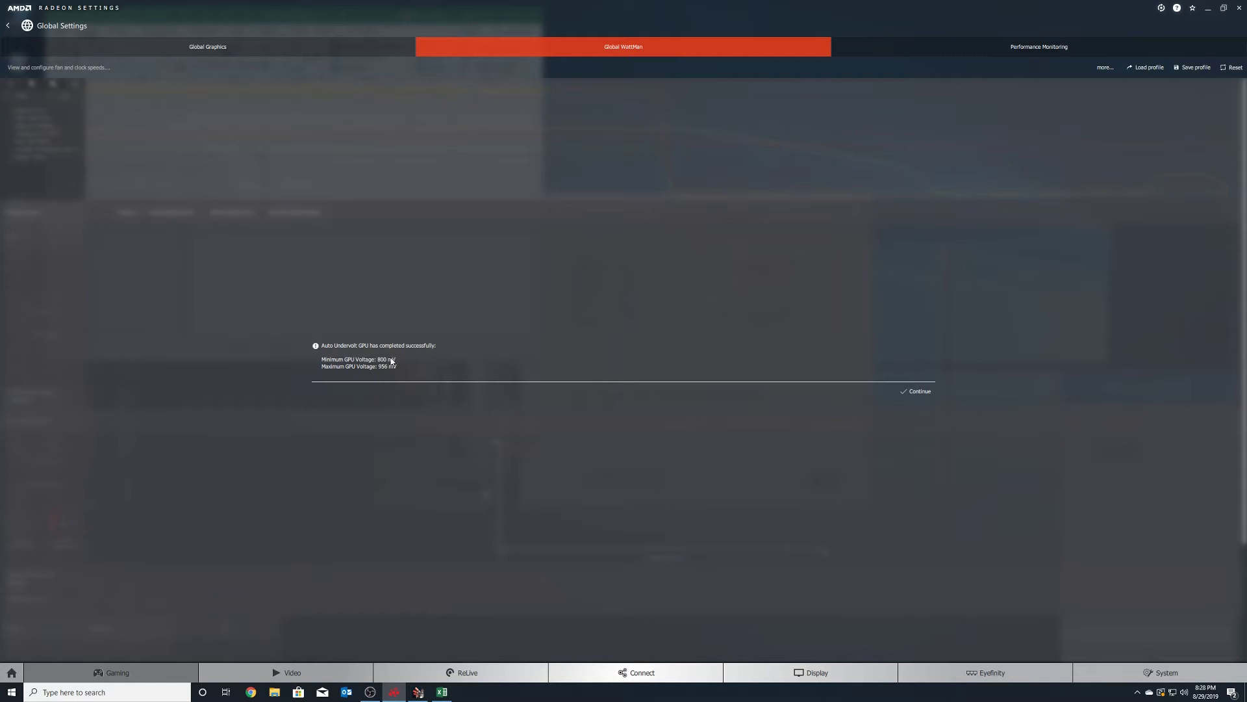
pyautogui.click(917, 391)
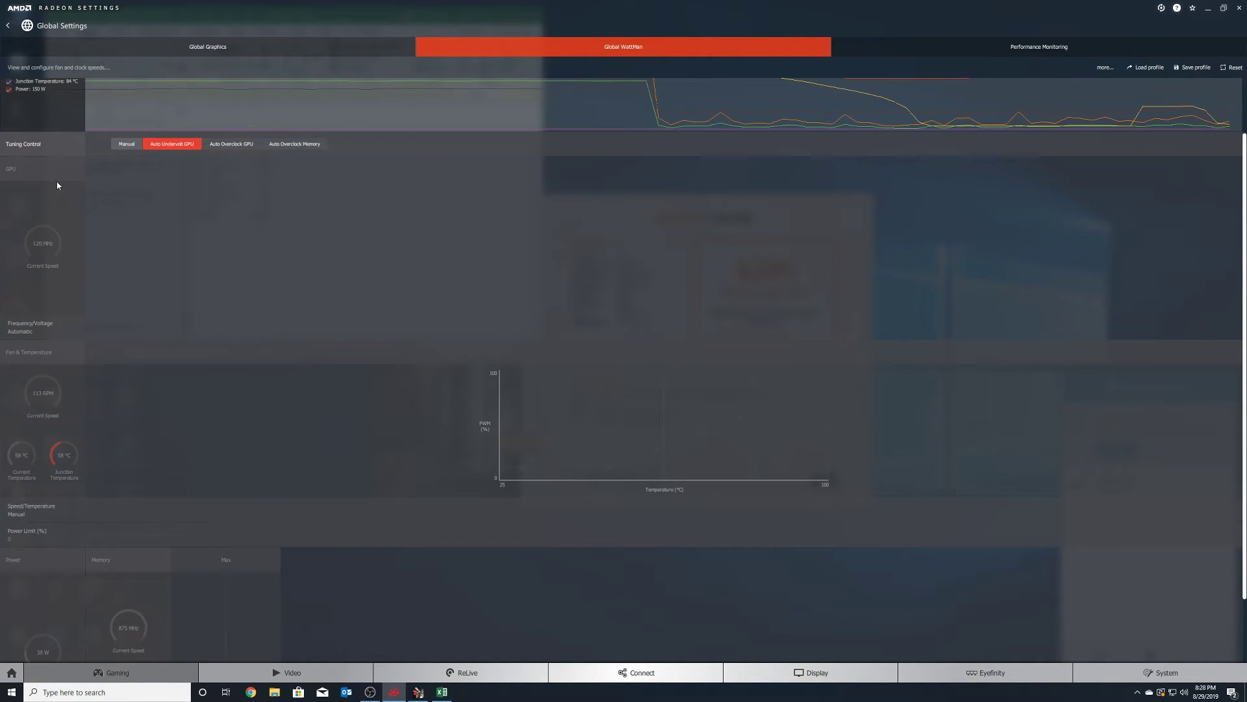
pyautogui.click(1232, 67)
pyautogui.click(900, 367)
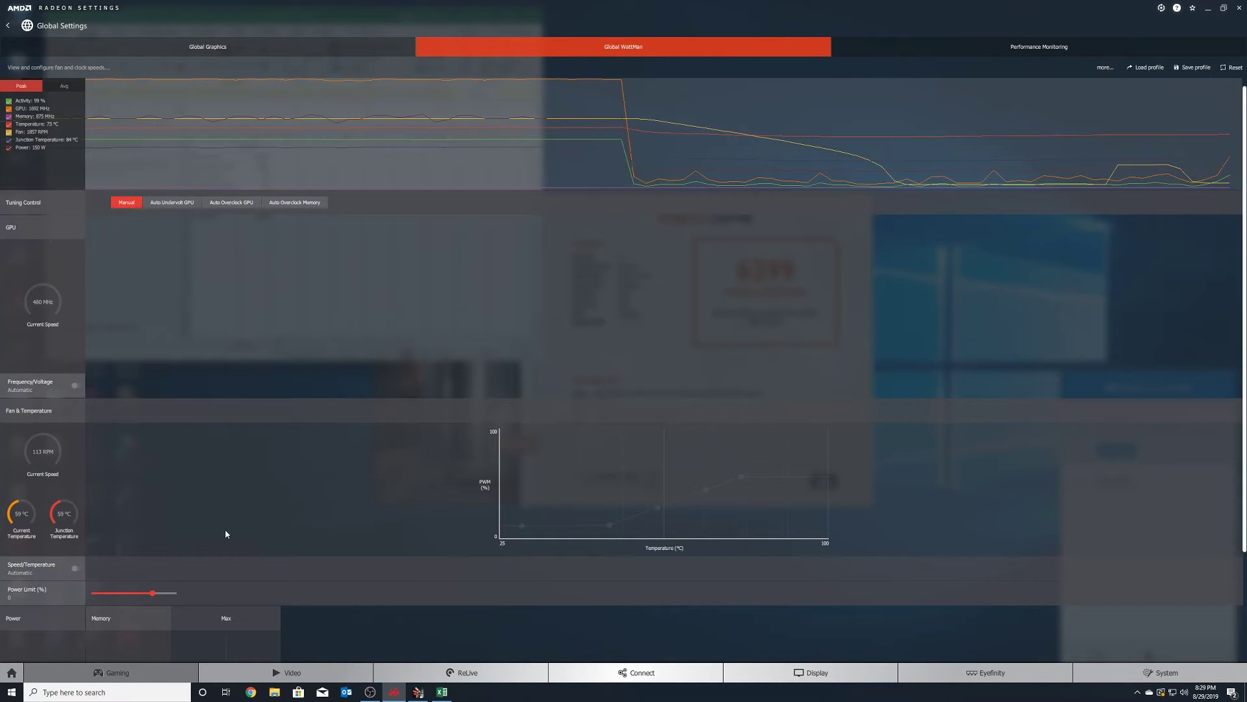
# Step: Switch Speed/Temperature and Frequency/Voltage to manual and lower the voltage of the curve's 1750 MHz point
pyautogui.click(76, 520)
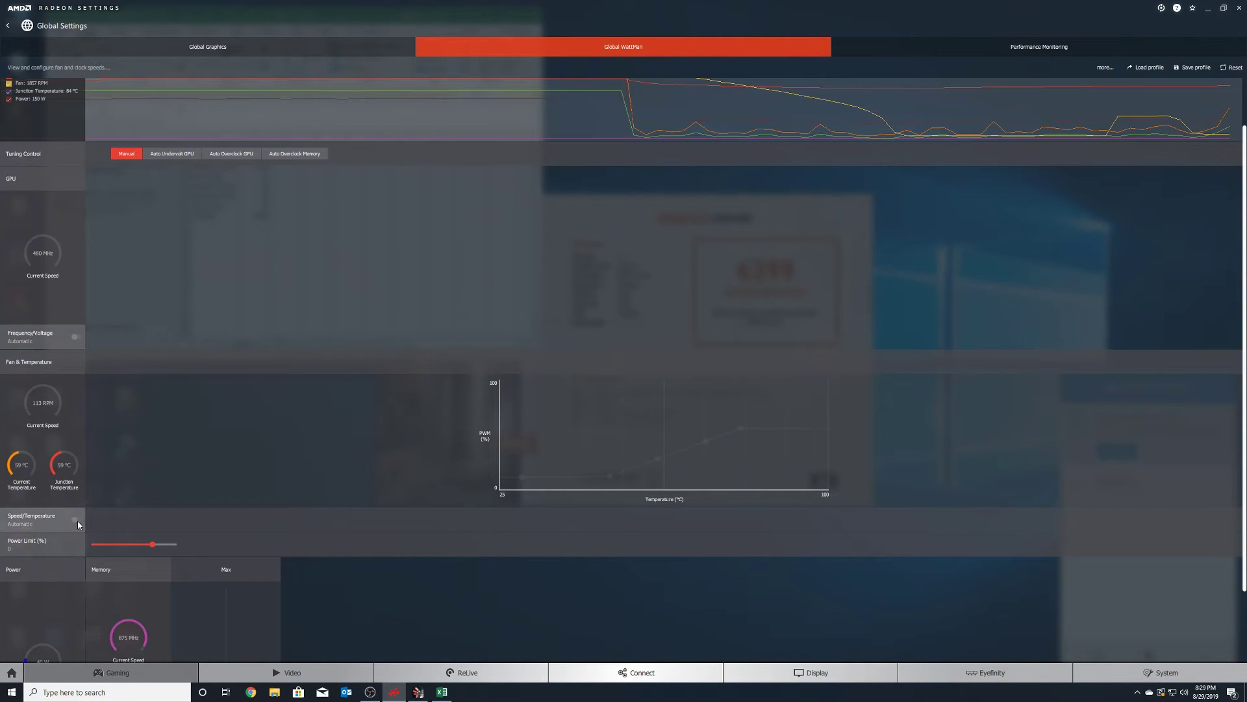
pyautogui.click(75, 336)
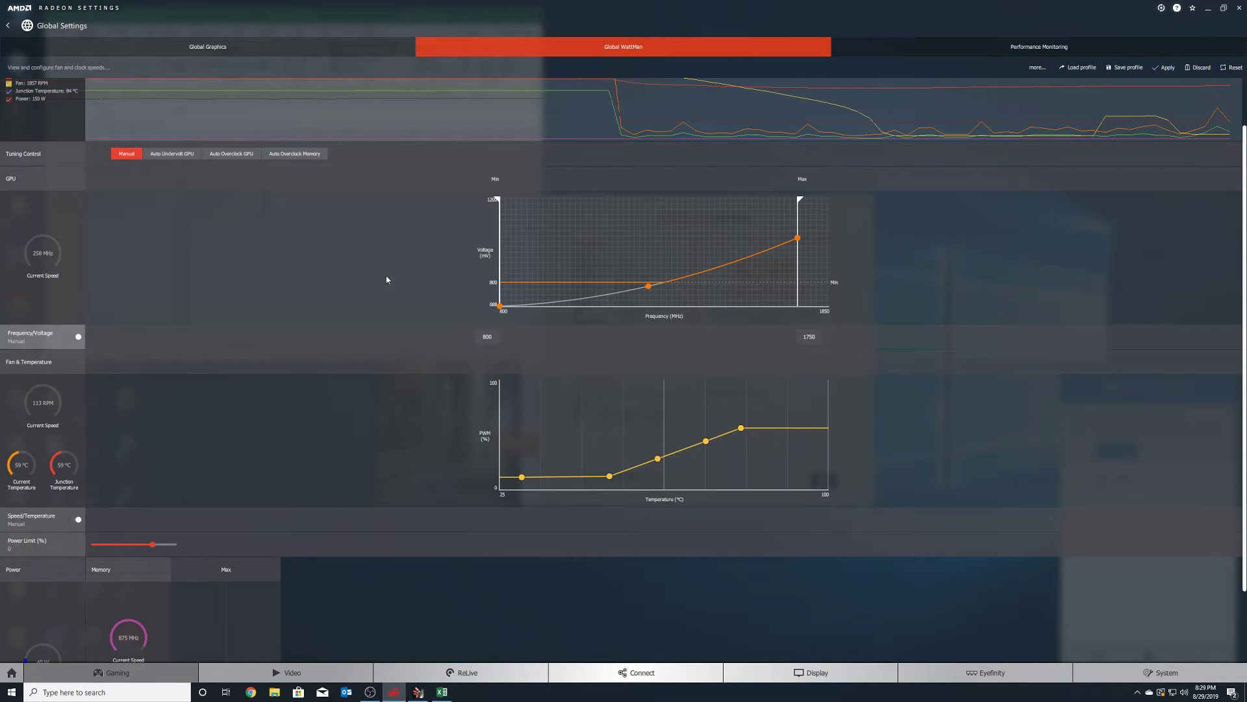
pyautogui.moveTo(798, 240)
pyautogui.moveTo(798, 239); pyautogui.dragTo(799, 252)
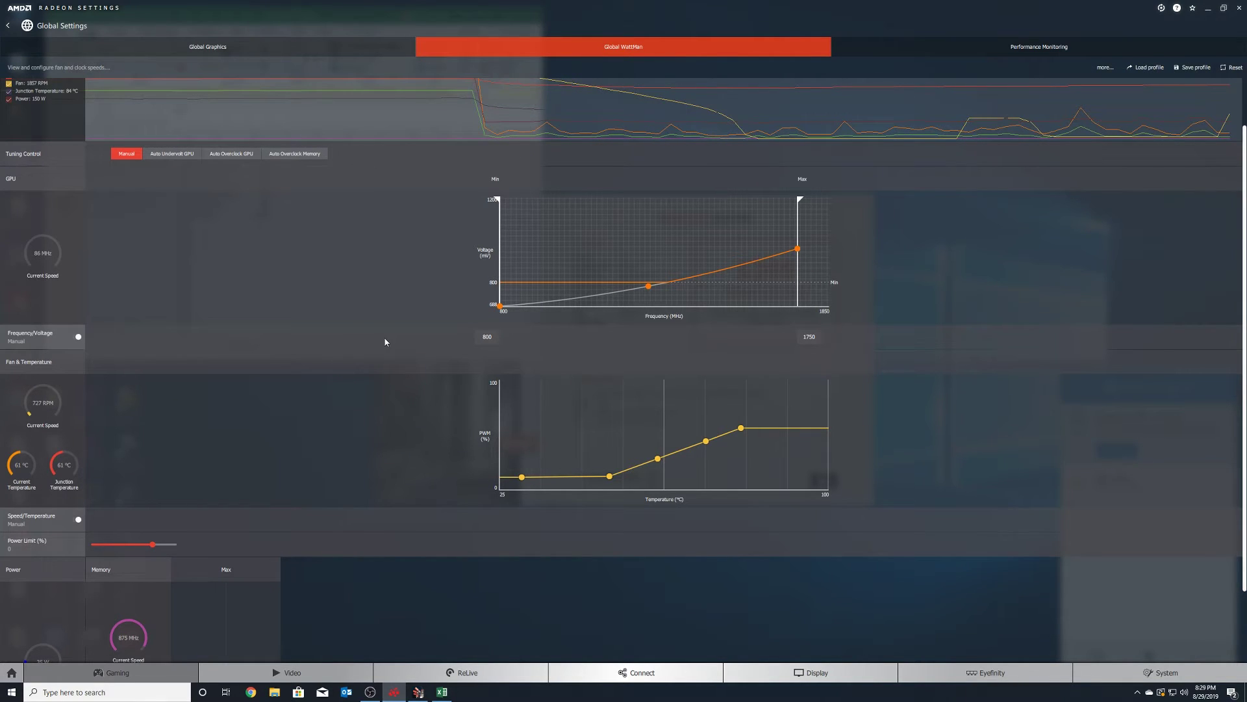
# Step: Return Superposition to its benchmark settings and, in Excel, add a "Superposition Score" row with 6399 under Stock
pyautogui.click(419, 694)
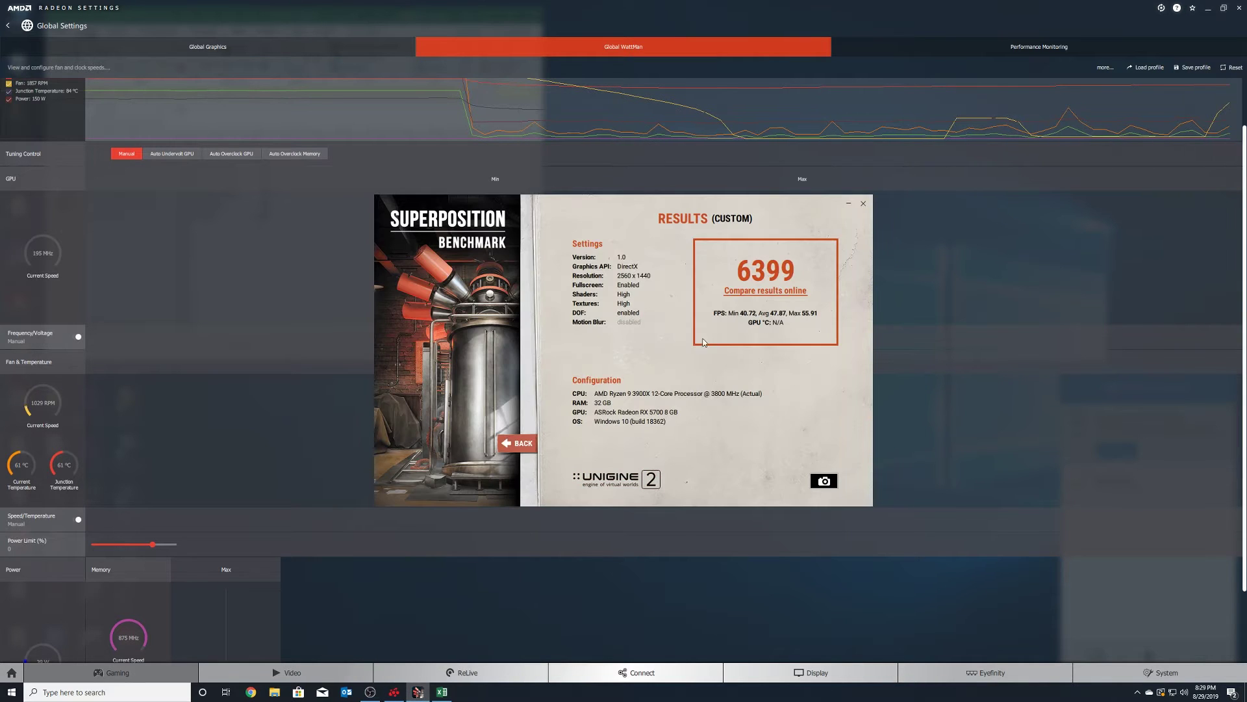
pyautogui.click(517, 444)
pyautogui.click(443, 692)
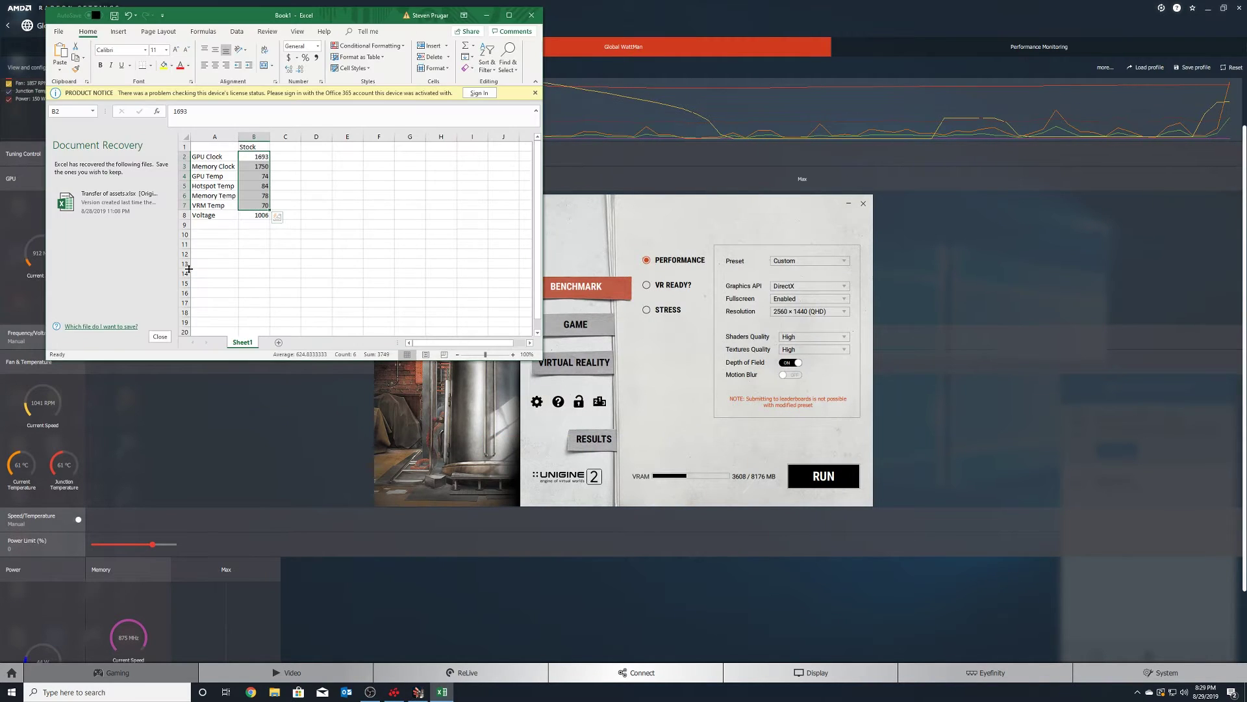
pyautogui.click(217, 223)
pyautogui.write('Superposition Score')
pyautogui.press('Right')
pyautogui.write('6399')
pyautogui.press('Return')
# Step: Switch to Superposition and run the benchmark with the custom 2560 × 1440 settings
pyautogui.click(809, 500)
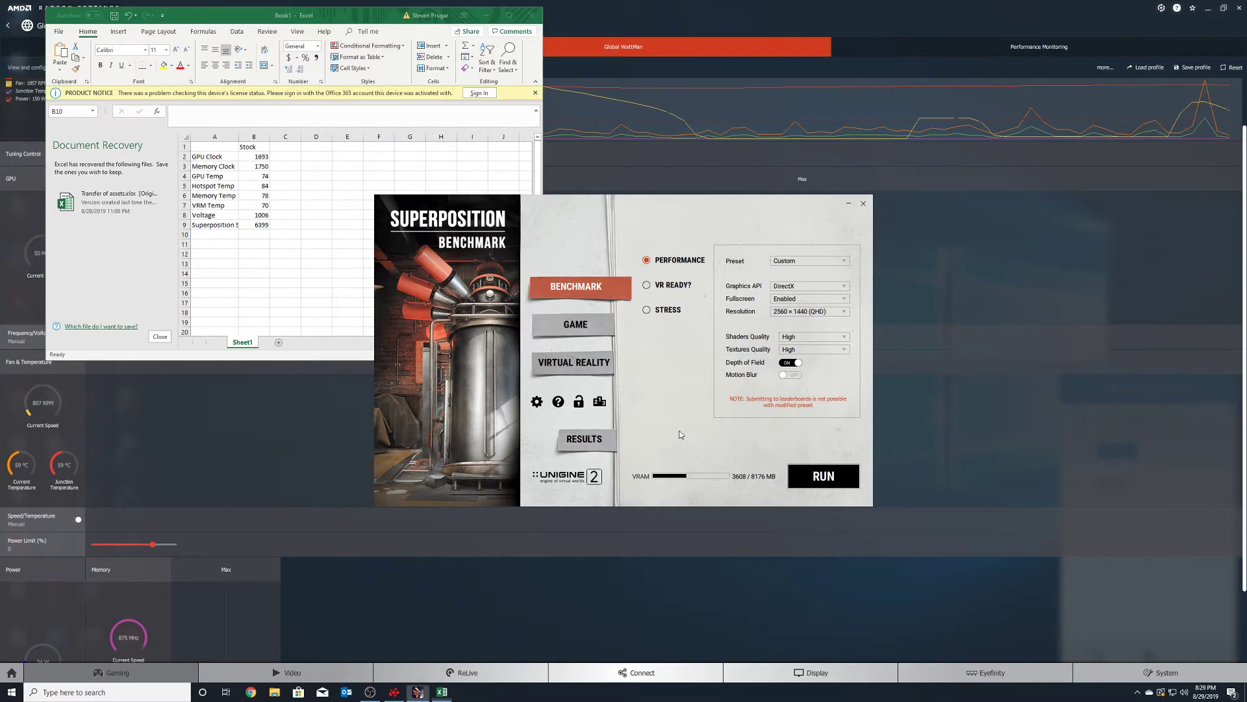
pyautogui.click(823, 476)
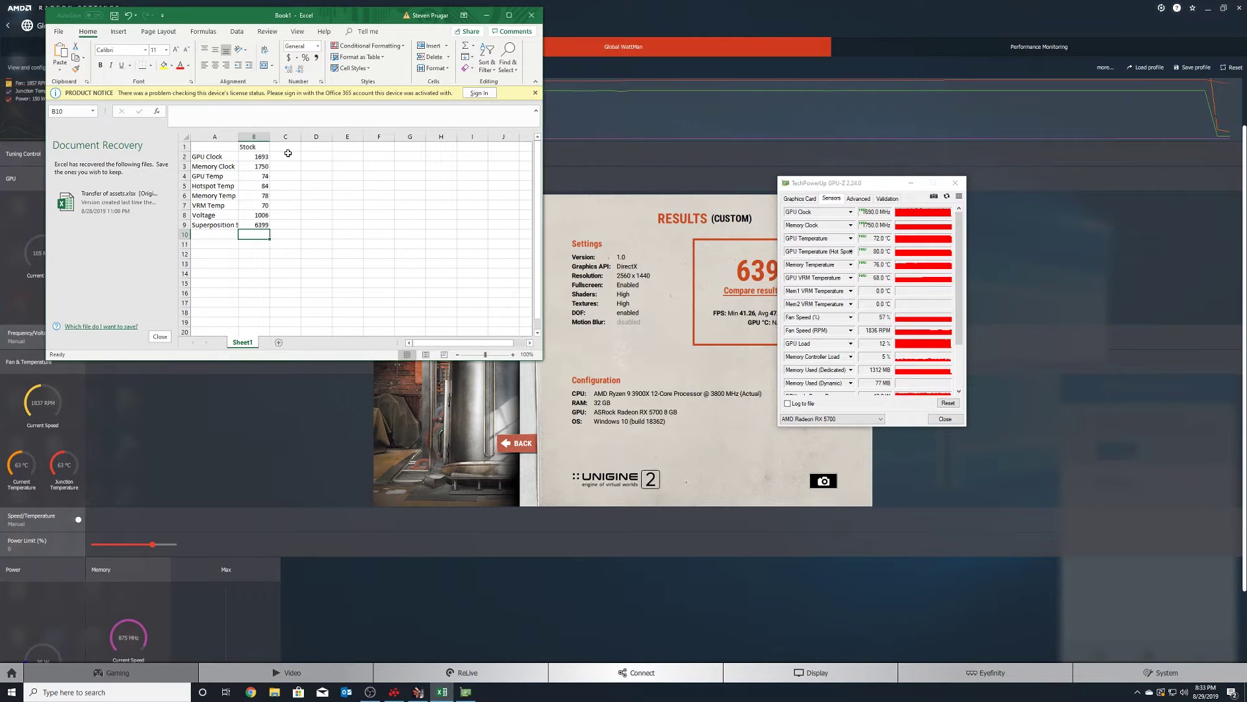
# Step: In Excel, enter 1690 for GPU Clock and 1750 for Memory Clock in column C beside the Stock values
pyautogui.click(288, 153)
pyautogui.write('1690')
pyautogui.press('Return')
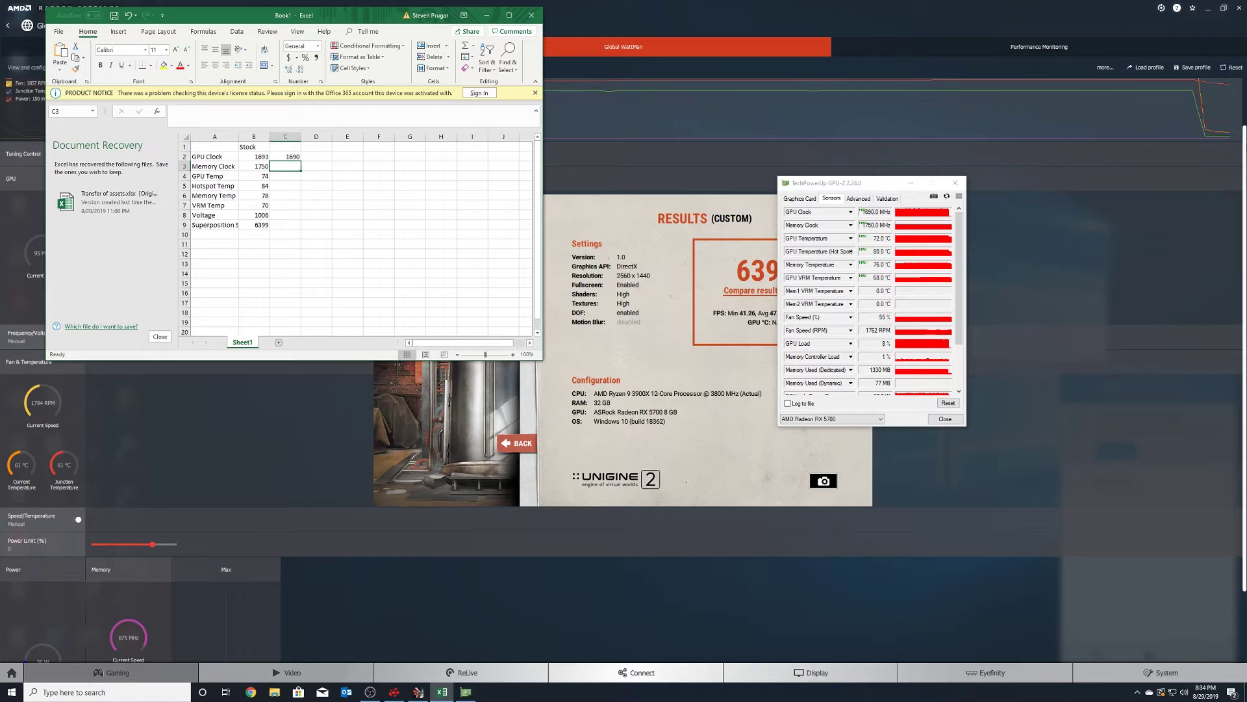
pyautogui.write('1750')
pyautogui.press('Return')
# Step: Fill column C with temperatures: GPU 72, Hotspot 80, Memory 76 and VRM 68
pyautogui.write('72')
pyautogui.press('Return')
pyautogui.write('80')
pyautogui.press('Return')
pyautogui.write('7')
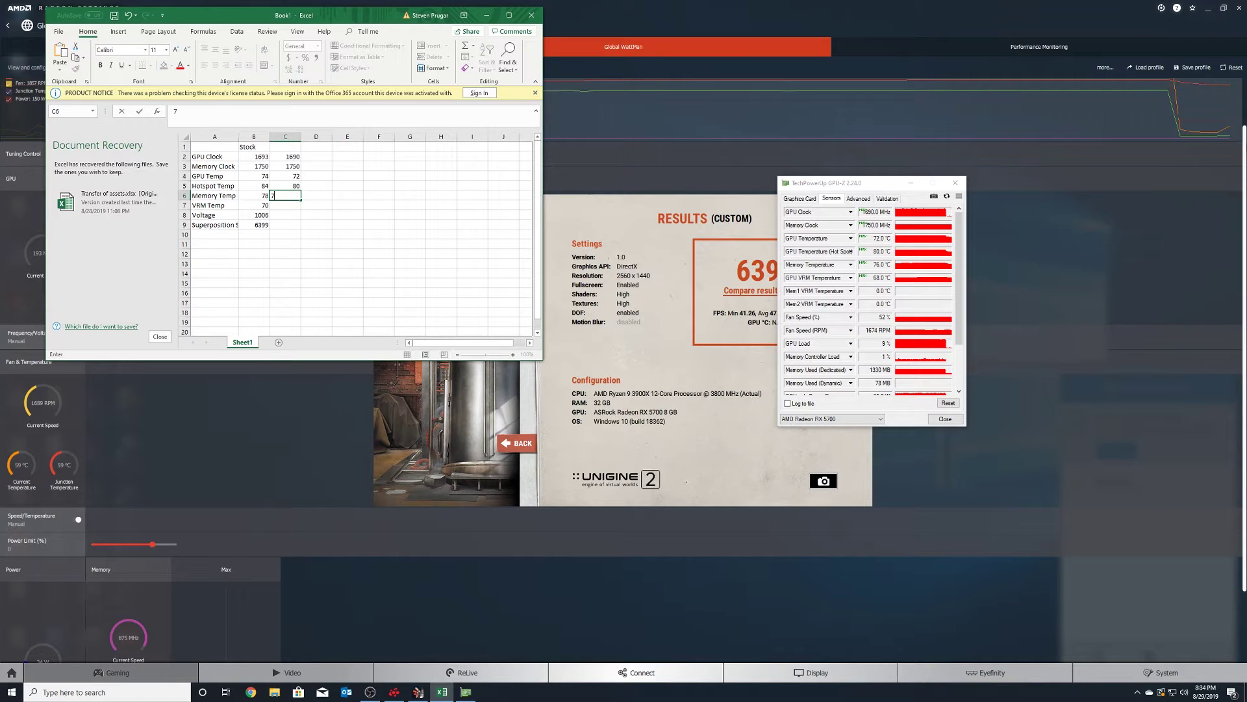
pyautogui.press('Return')
pyautogui.write('68')
pyautogui.press('Return')
# Step: In GPU-Z, set the GPU only Power Draw sensor to show its highest reading
pyautogui.scroll(-2, 891, 381)
pyautogui.scroll(-1, 891, 382)
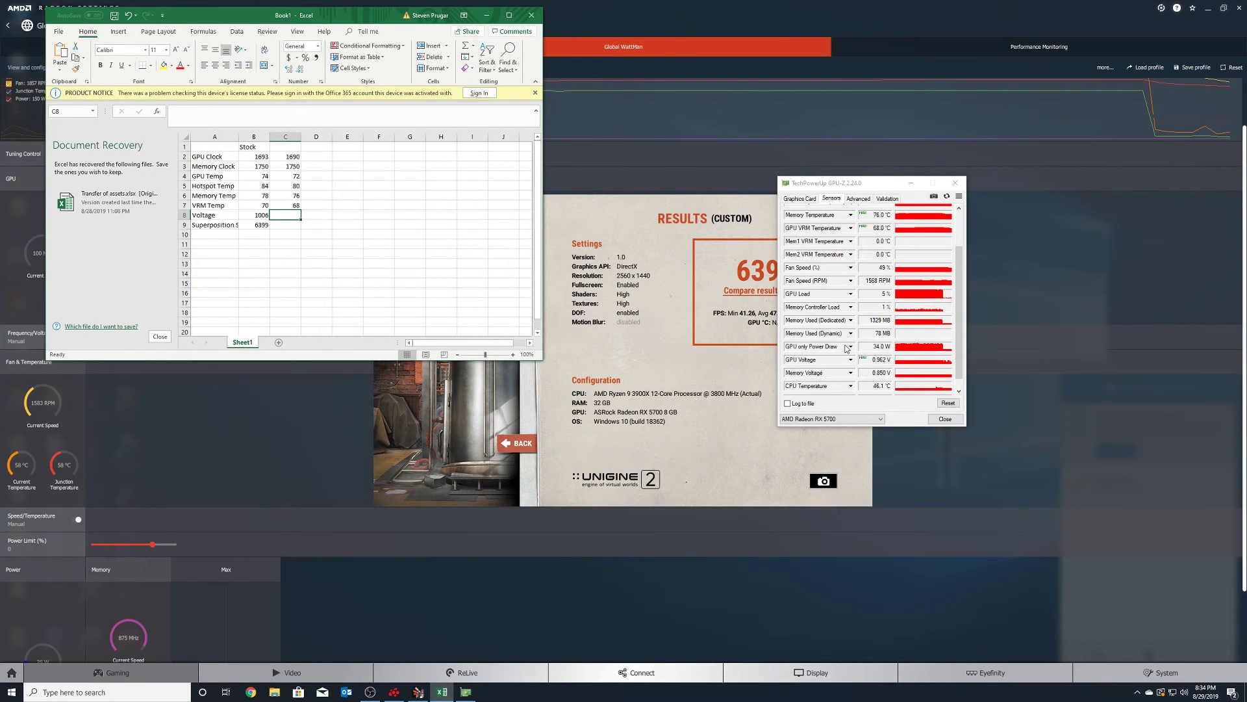
pyautogui.click(848, 348)
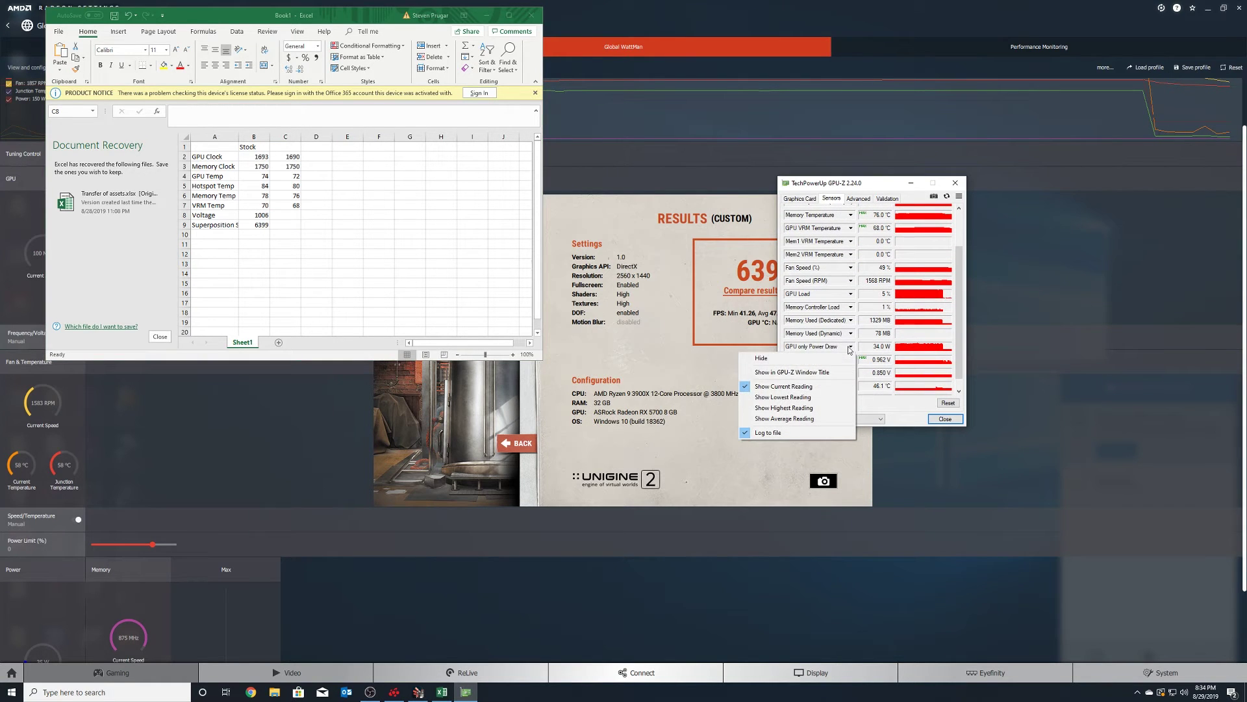
pyautogui.click(783, 408)
# Step: In Excel column C, enter 962 for Voltage and 6393 for the Superposition score
pyautogui.click(284, 213)
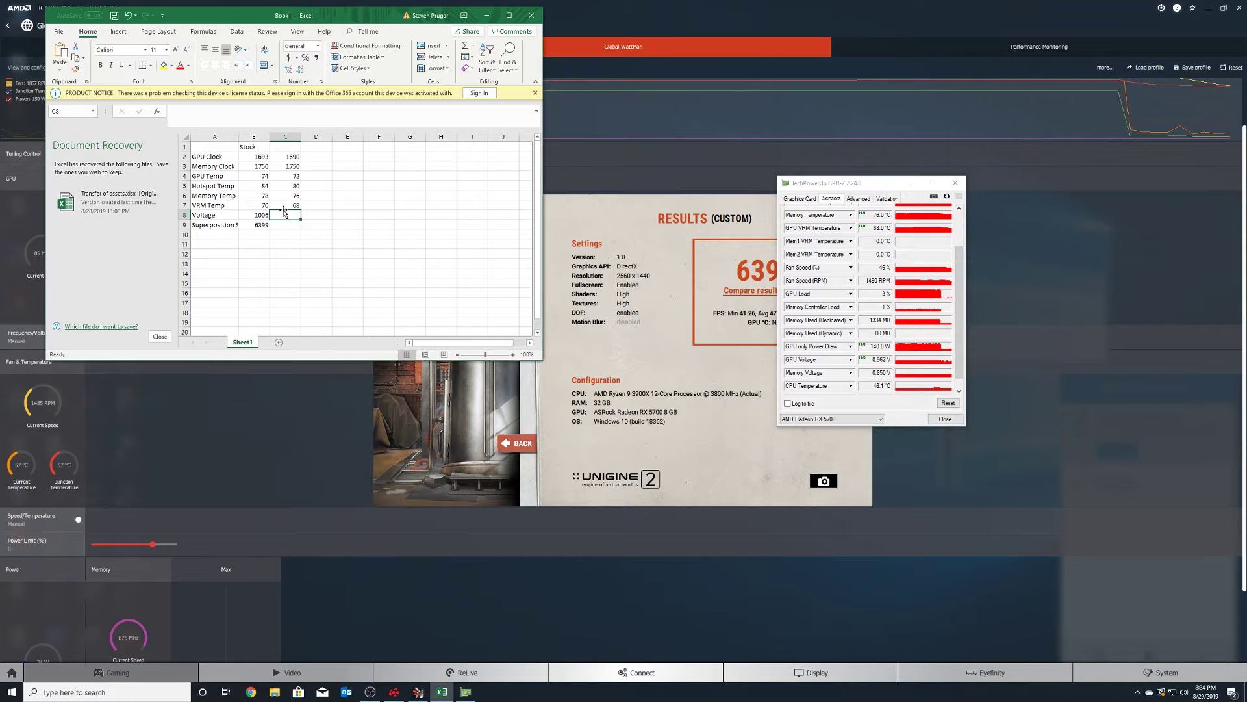
pyautogui.write('962')
pyautogui.press('Return')
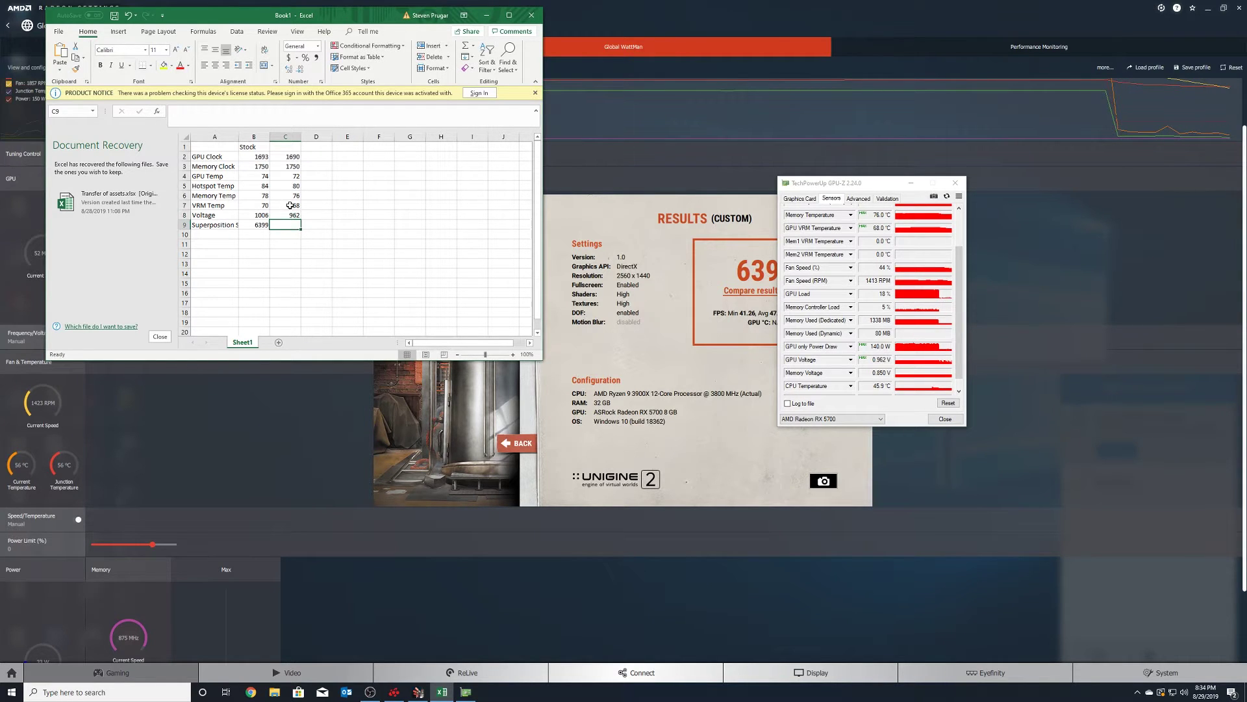
pyautogui.write('69')
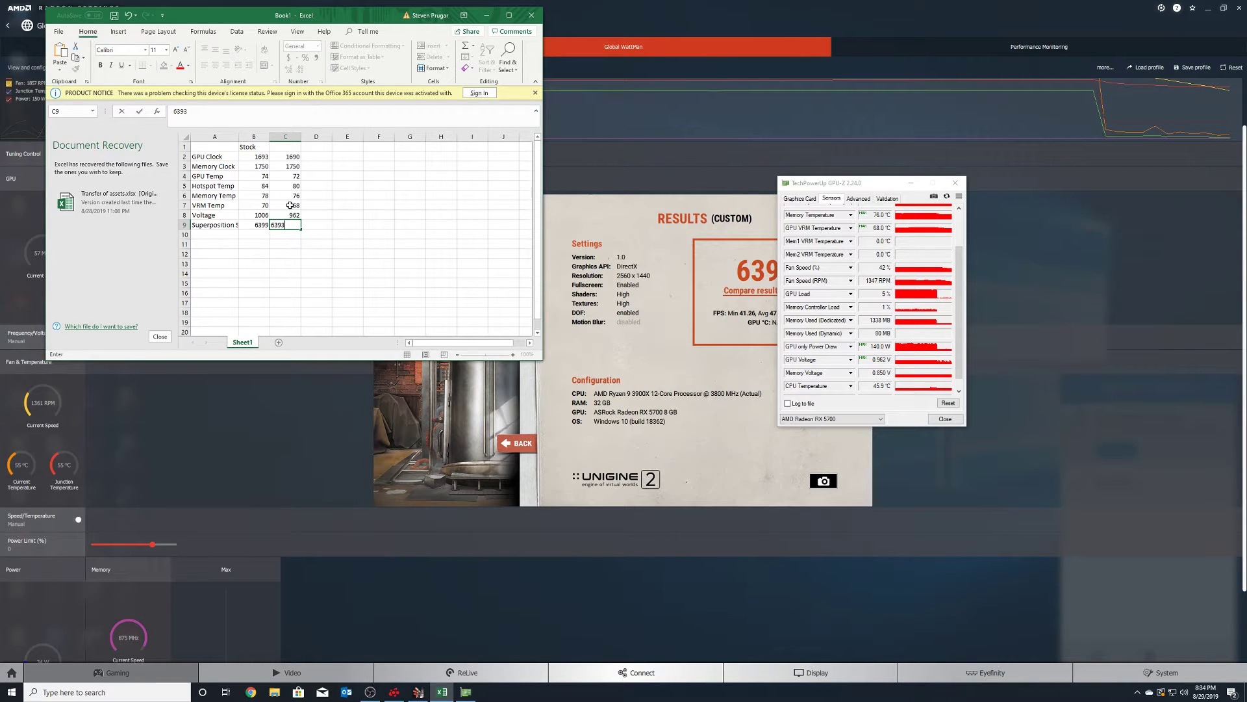
pyautogui.press('Return')
# Step: Add a "Power" row below the Superposition score with 140W in column C
pyautogui.write('140W')
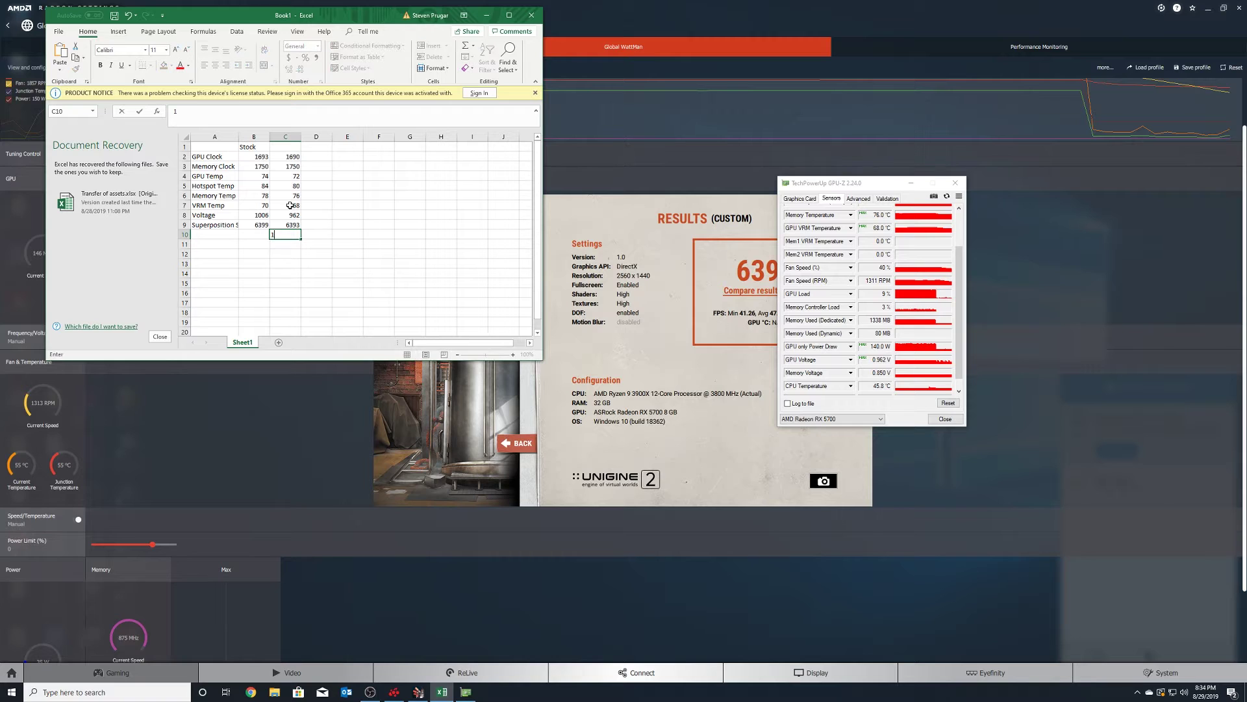
pyautogui.press('Left')
pyautogui.press('Left')
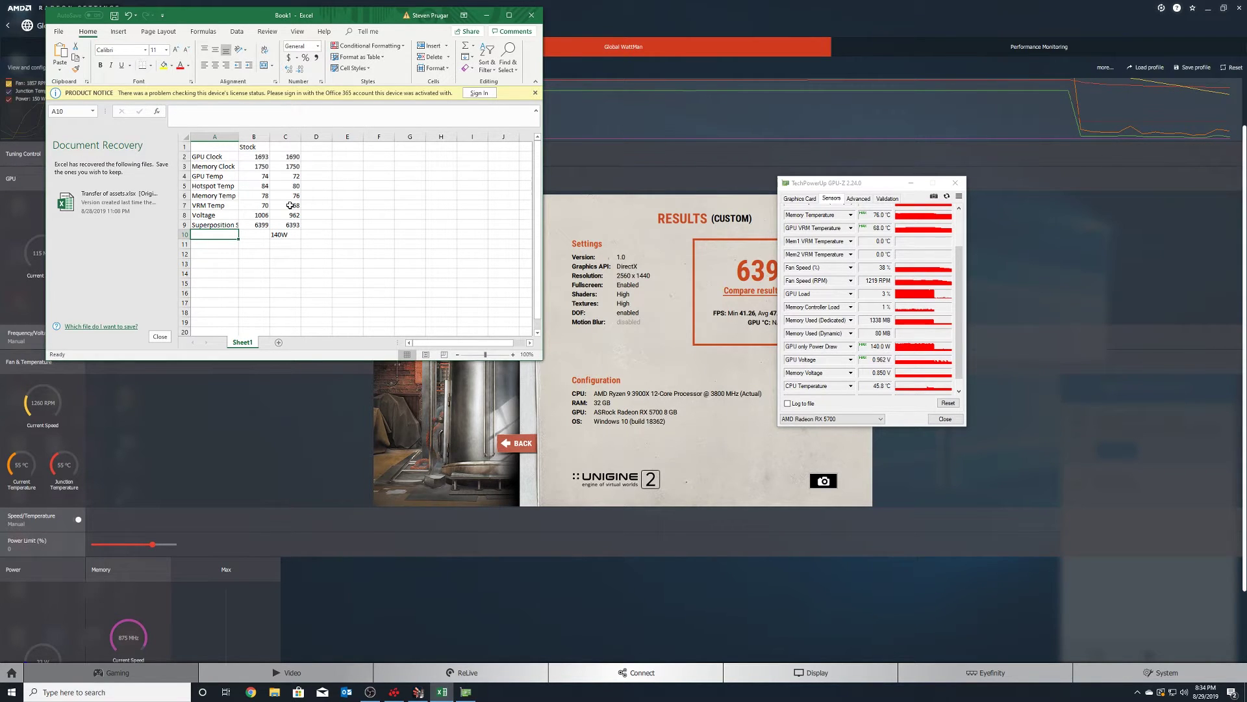
pyautogui.write('Power')
pyautogui.press('Right')
pyautogui.press('Right')
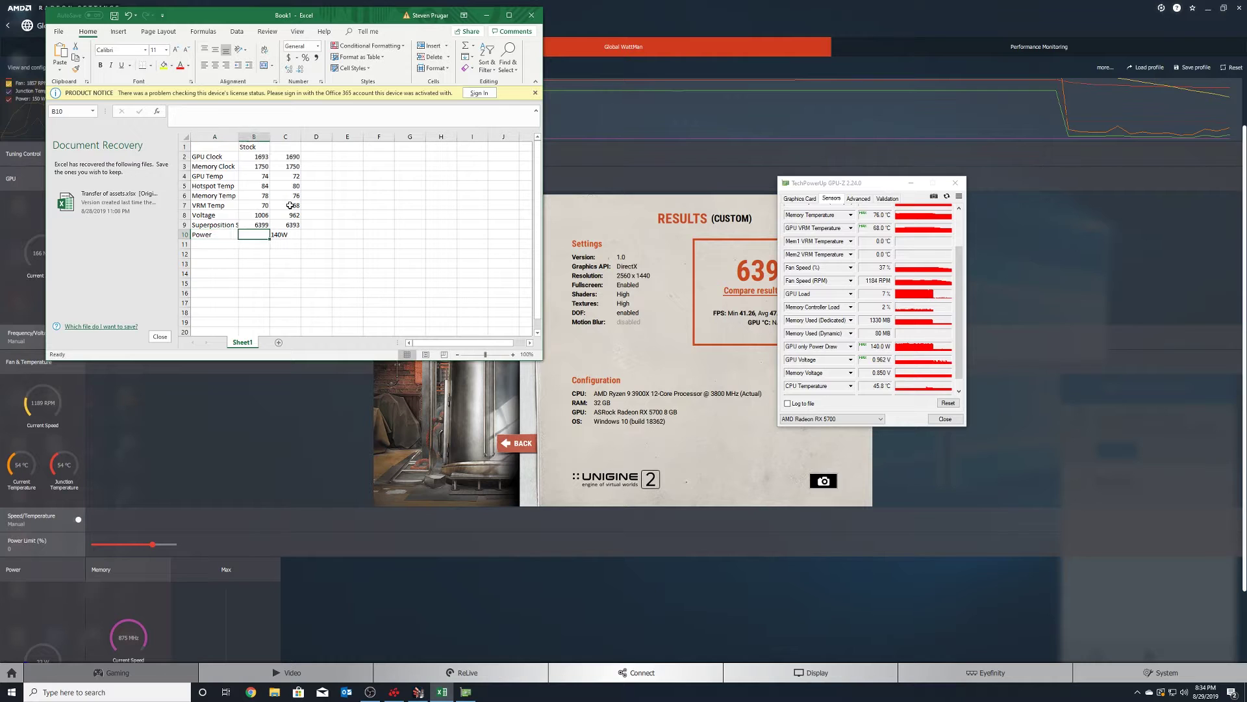
# Step: Remove the W from the power value in C10 so it reads 140, and close GPU-Z
pyautogui.click(291, 226)
pyautogui.click(285, 237)
pyautogui.click(236, 112)
pyautogui.press('BackSpace')
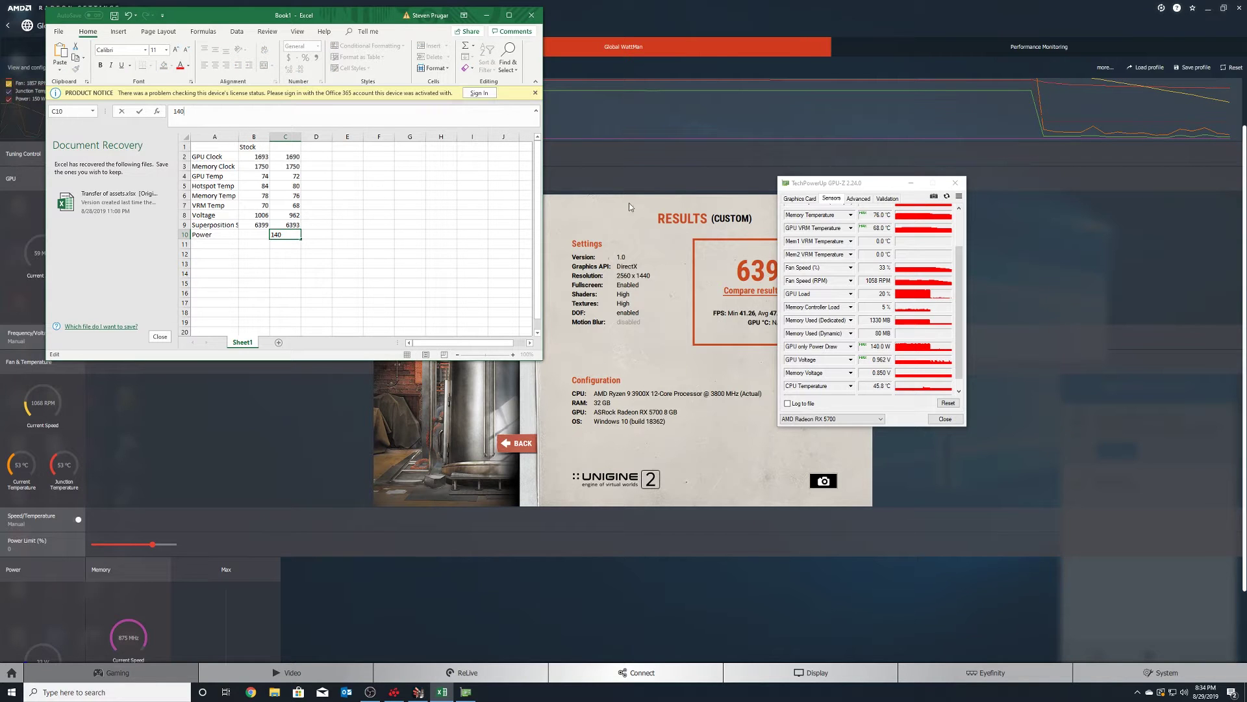
pyautogui.click(955, 182)
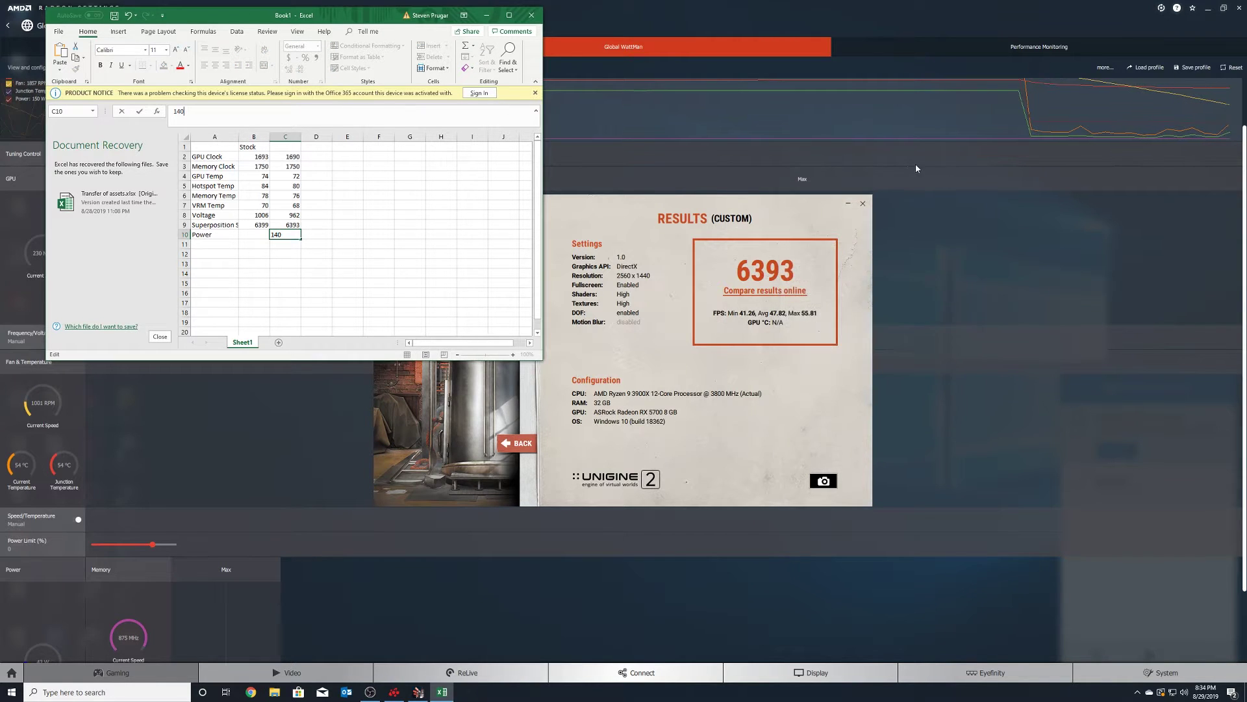
# Step: Switch to Radeon Settings and reset the WattMan settings to their defaults
pyautogui.click(915, 164)
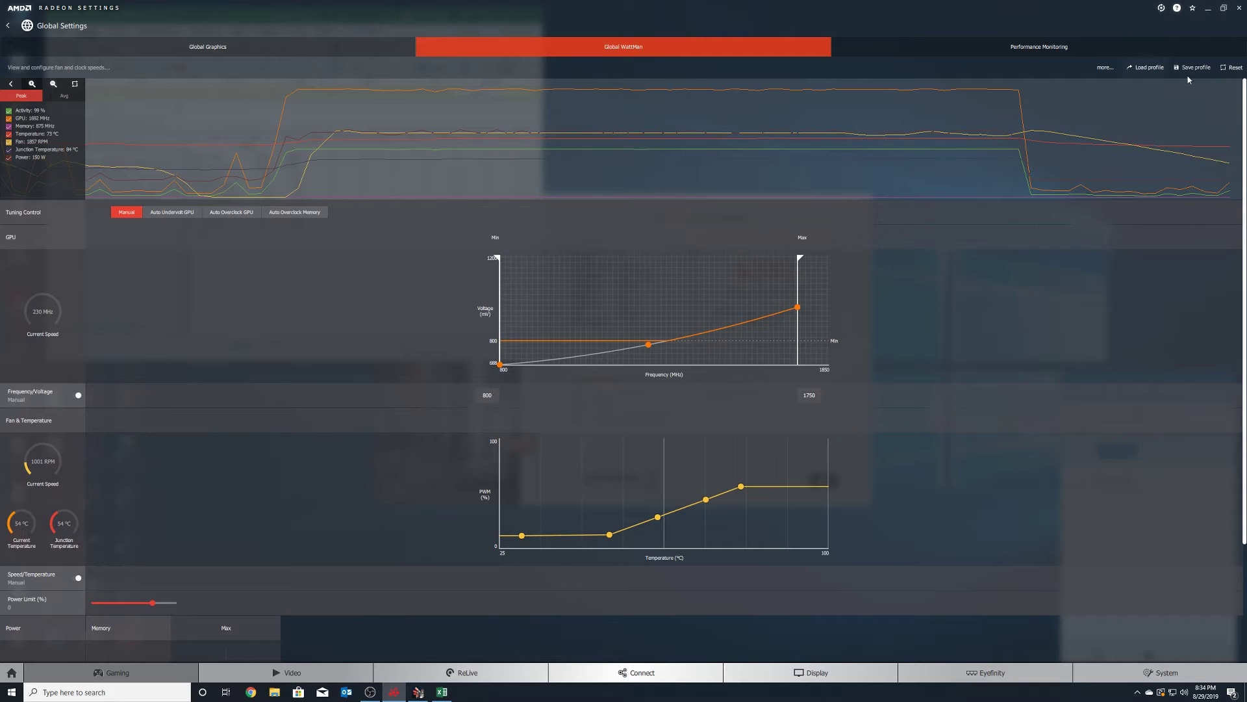
pyautogui.click(1232, 67)
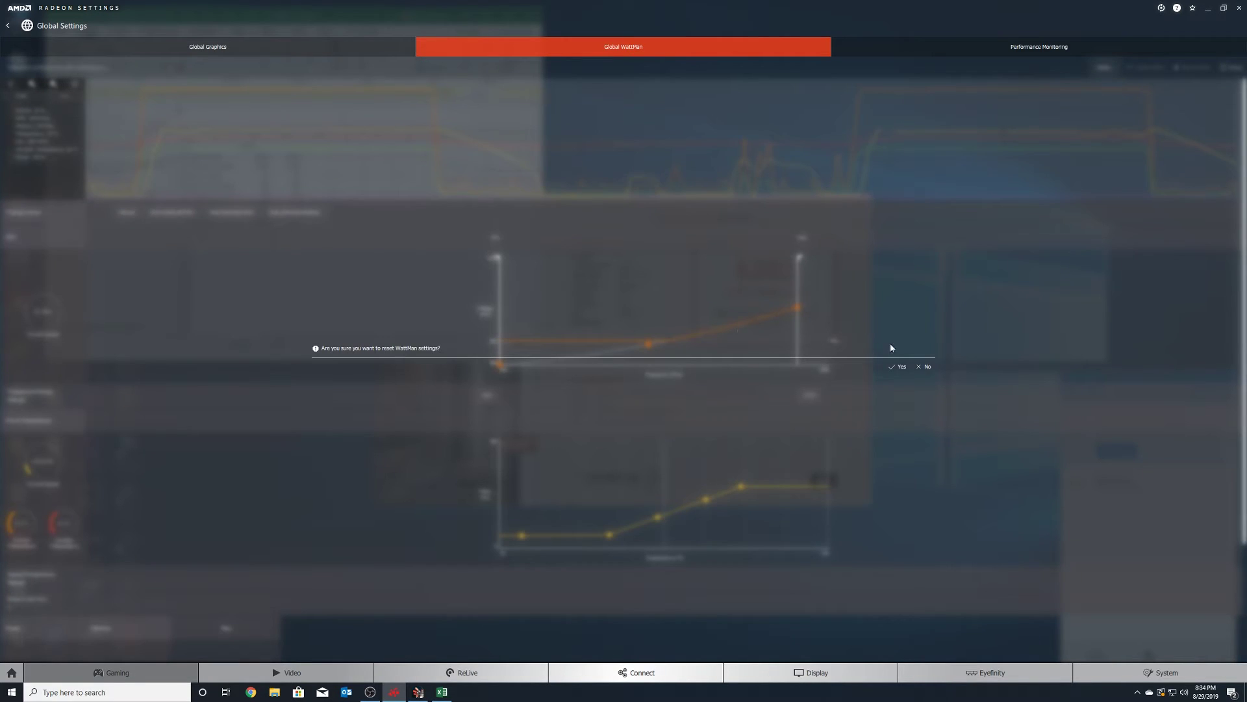
pyautogui.click(899, 366)
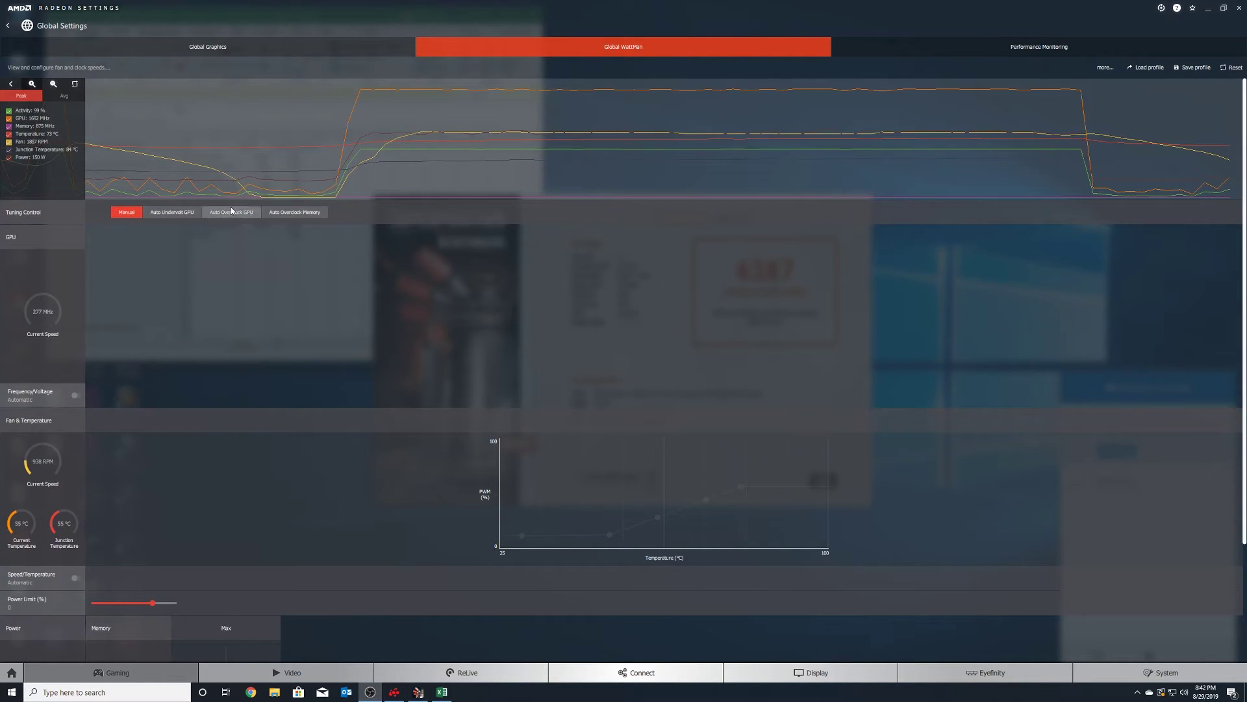
# Step: Run Auto Overclock GPU, acknowledge its completion and reset the WattMan settings
pyautogui.click(228, 213)
pyautogui.click(885, 382)
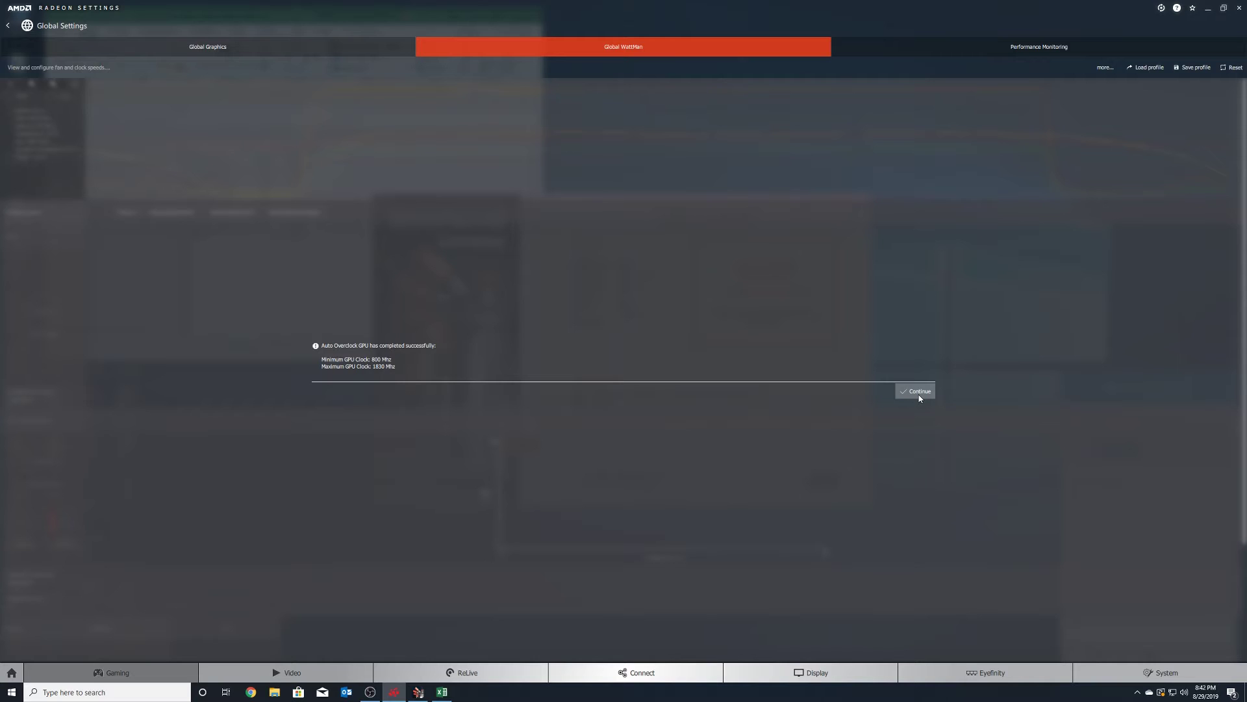
pyautogui.click(917, 391)
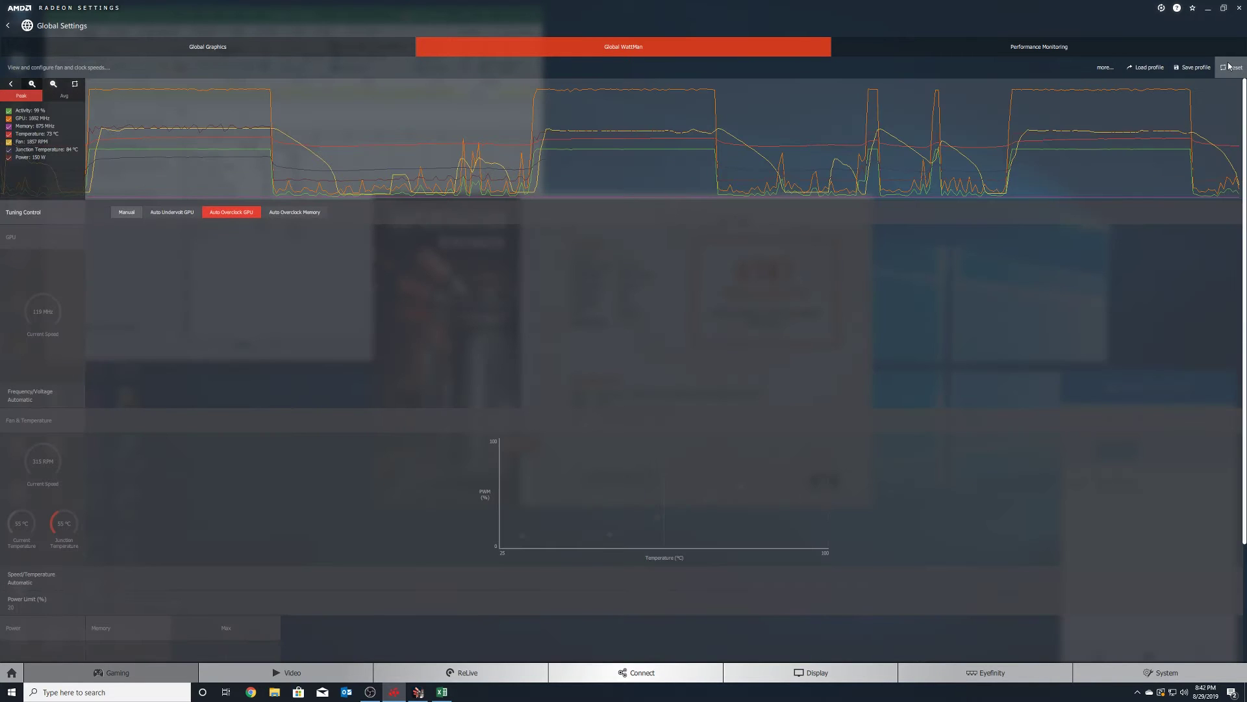
pyautogui.click(1232, 67)
pyautogui.click(900, 366)
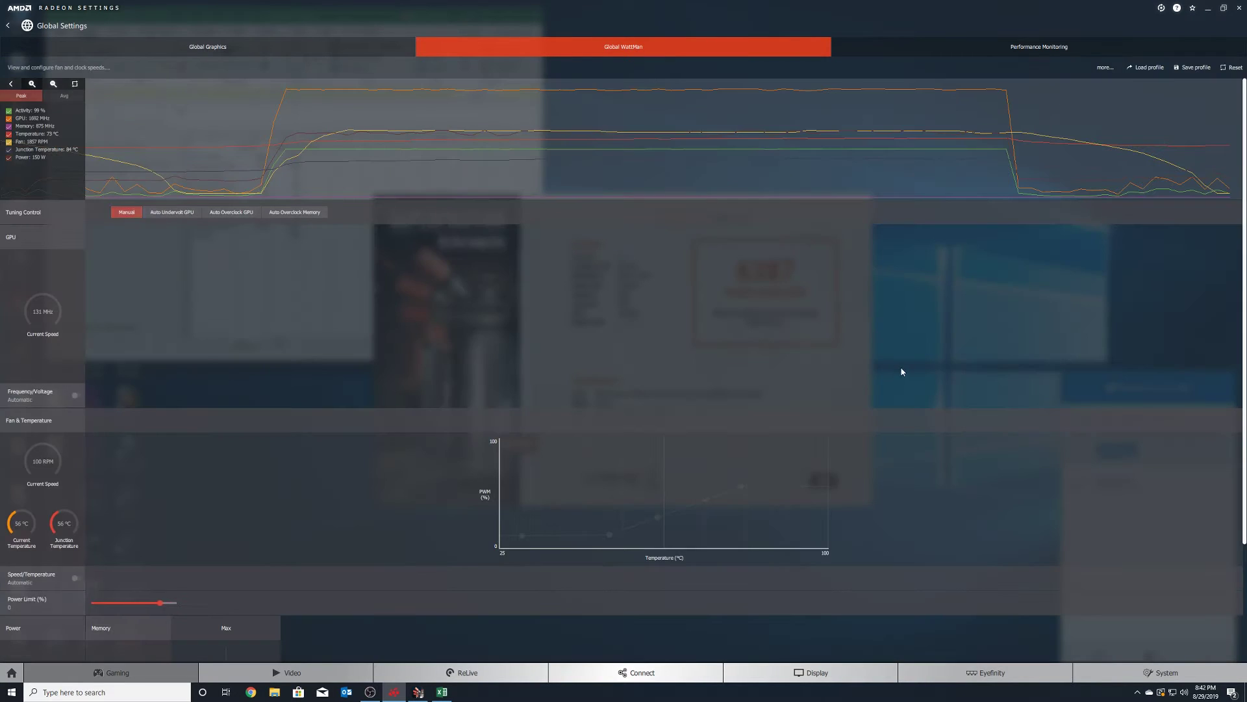
# Step: Switch Speed/Temperature and Frequency/Voltage to manual and set the maximum GPU frequency to 1830 MHz
pyautogui.click(77, 578)
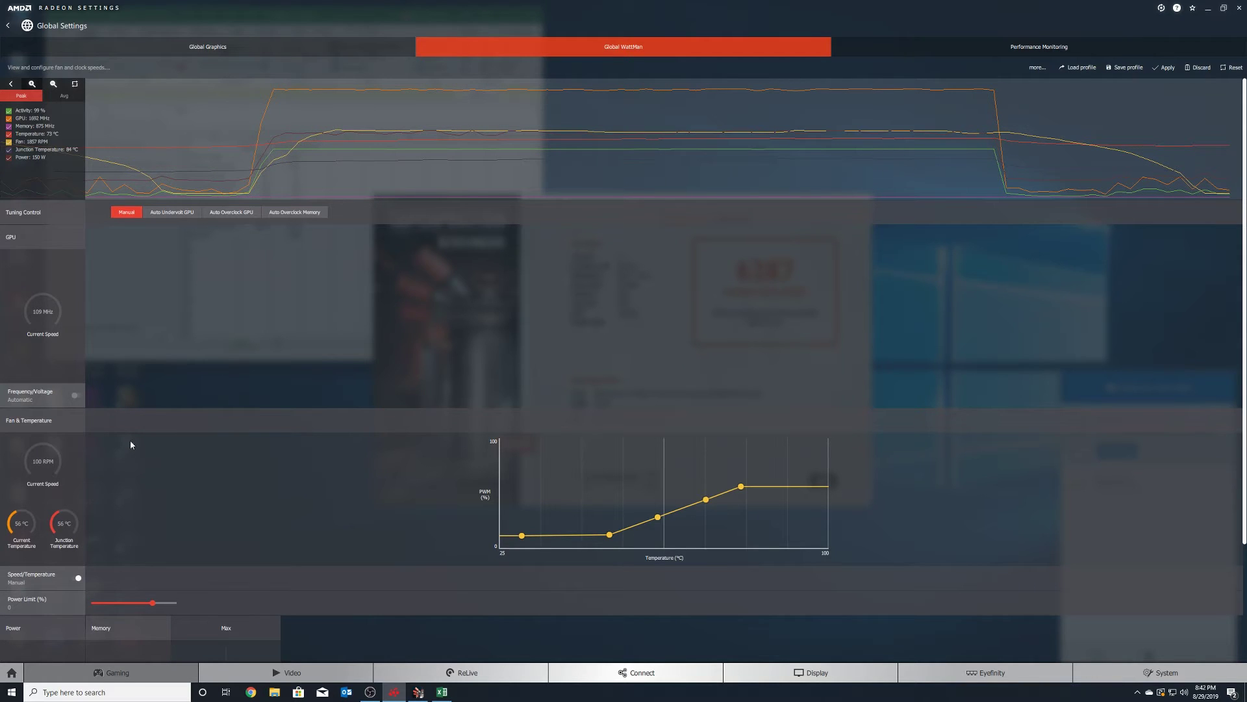
pyautogui.click(78, 395)
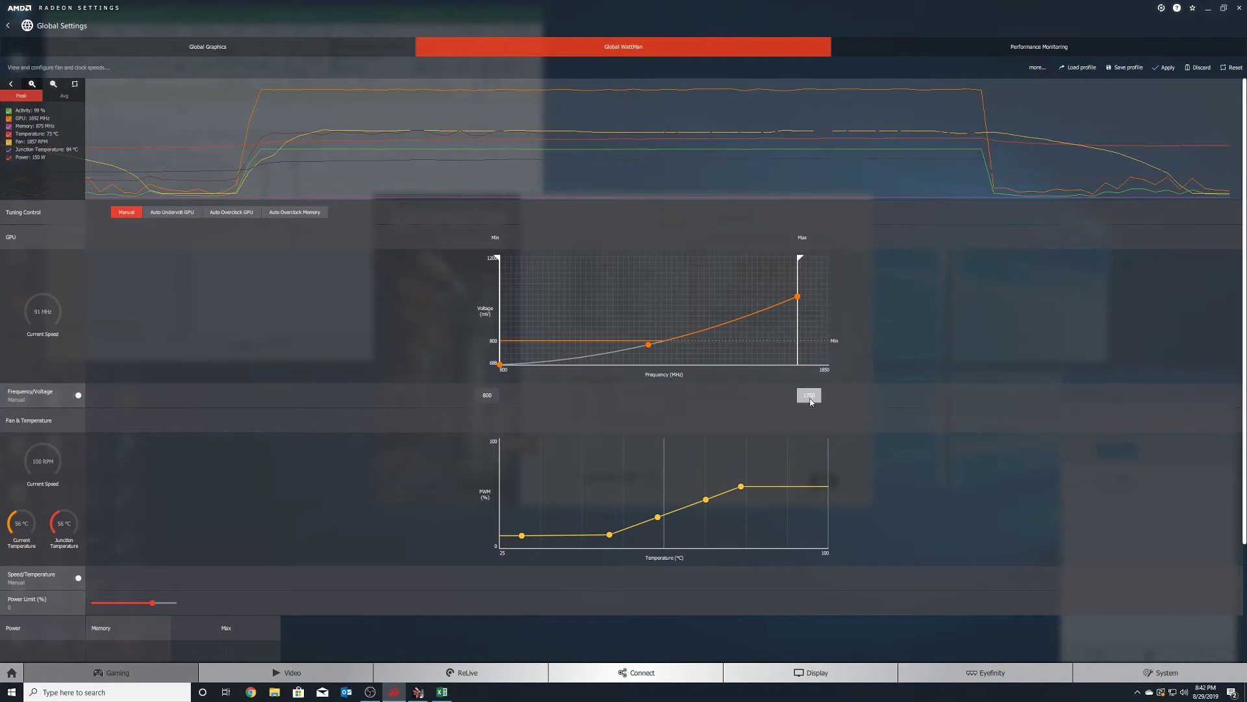
pyautogui.press('Return')
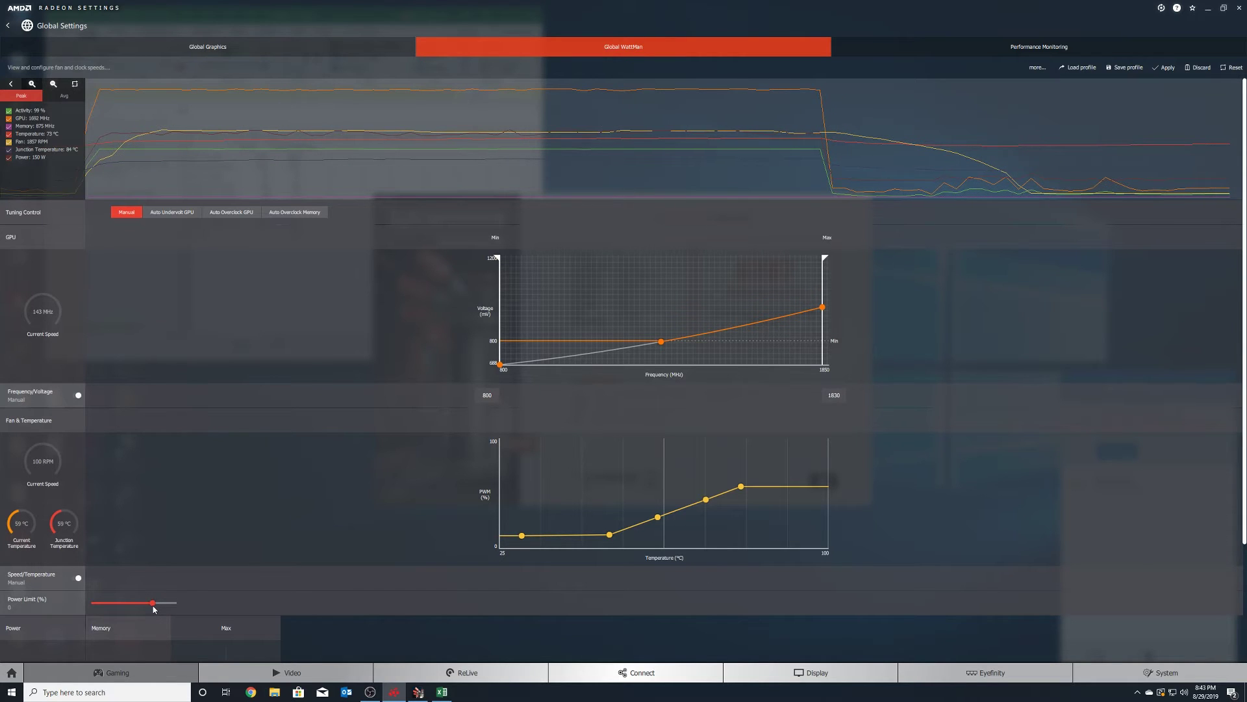
# Step: Set the power limit to 20% and apply the manual WattMan settings
pyautogui.moveTo(154, 608); pyautogui.dragTo(397, 599)
pyautogui.scroll(-1, 477, 588)
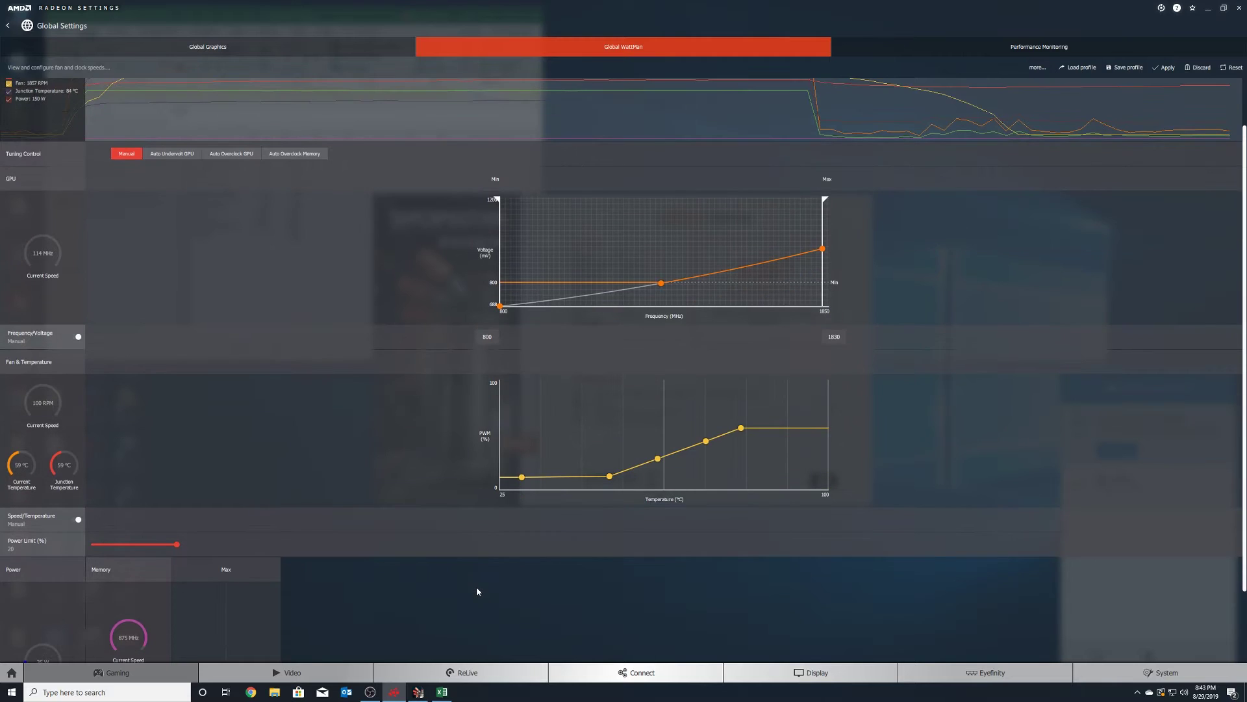
pyautogui.scroll(1, 400, 551)
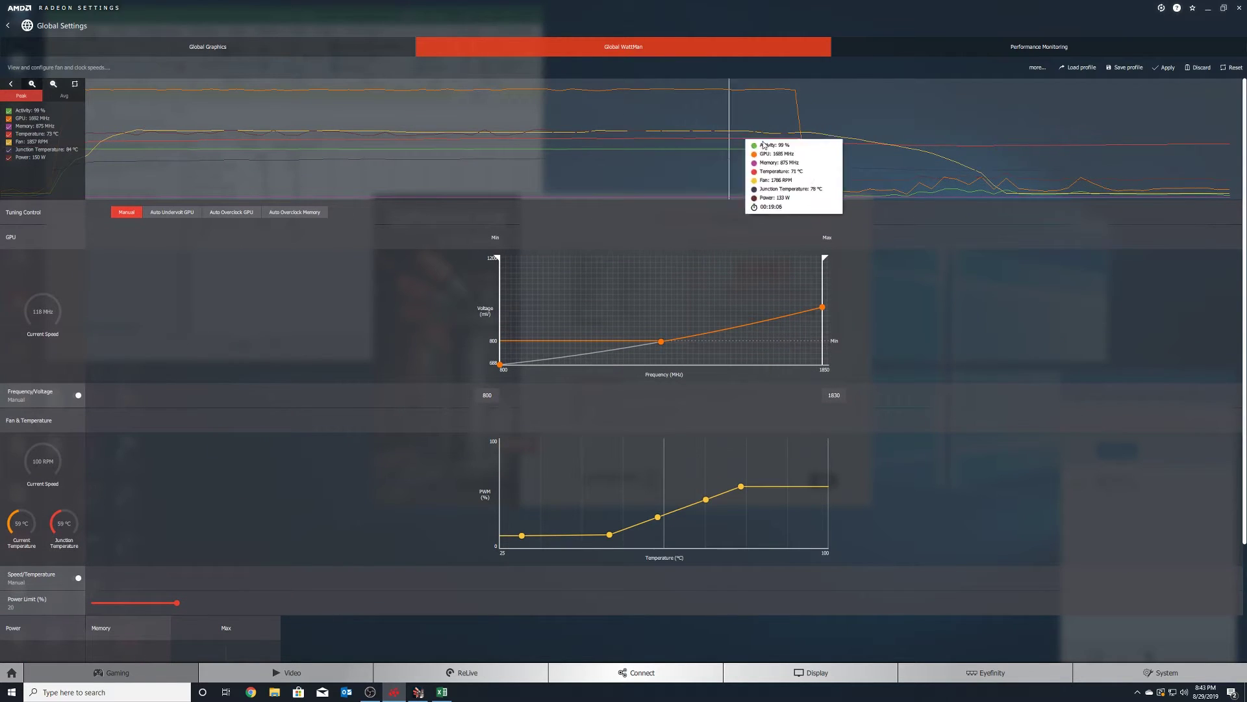
pyautogui.click(1168, 67)
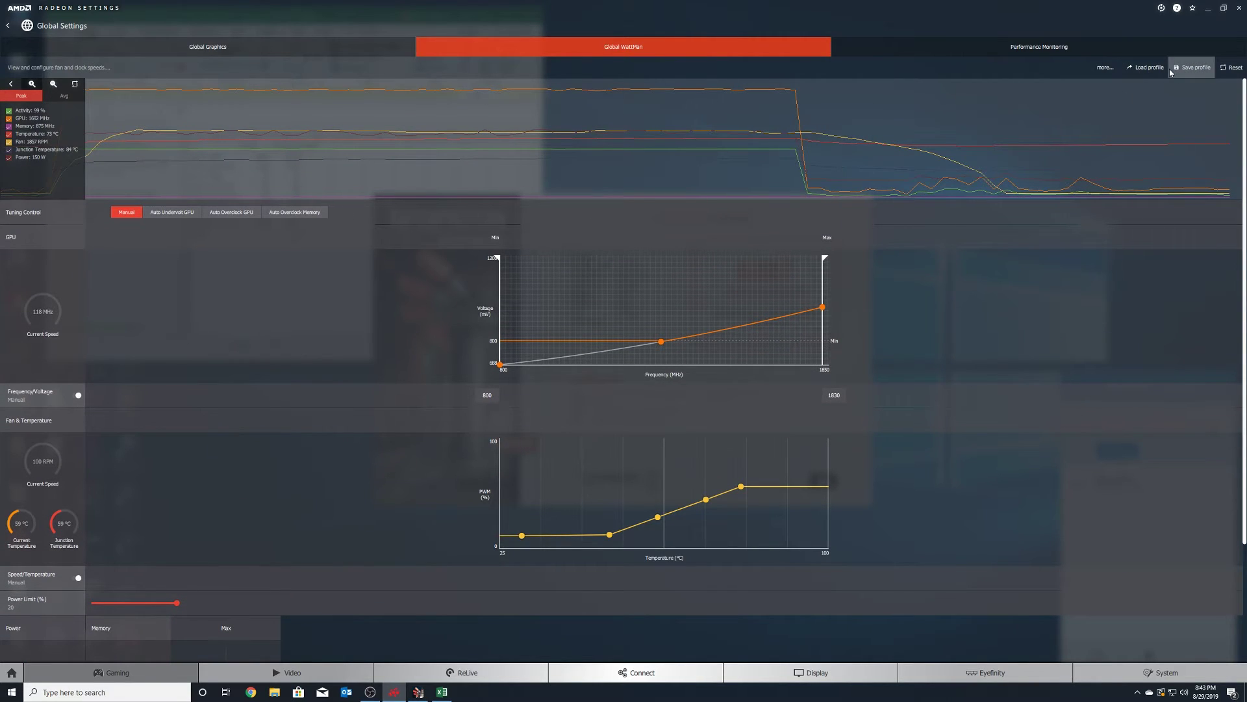
pyautogui.scroll(-1, 674, 496)
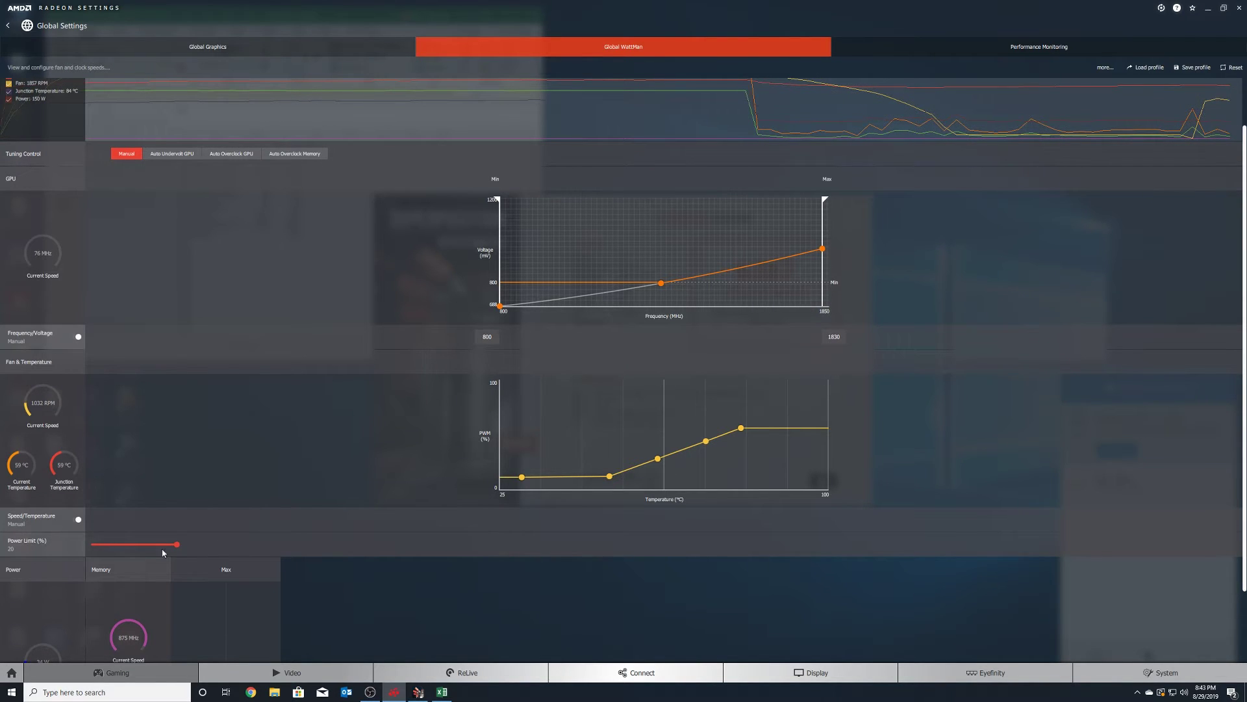
pyautogui.scroll(-1, 277, 505)
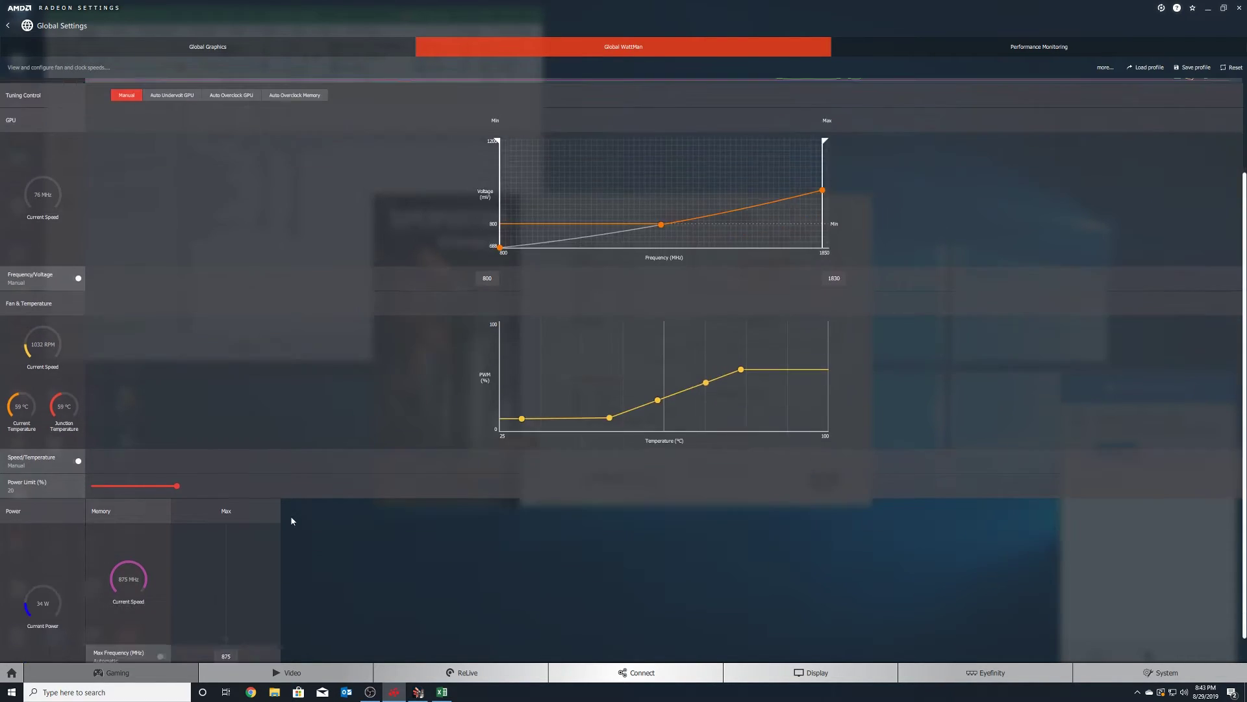
# Step: Launch GPU-Z and set its GPU Clock and Memory Clock sensors to show the highest reading
pyautogui.click(81, 693)
pyautogui.write('gpu')
pyautogui.press('Return')
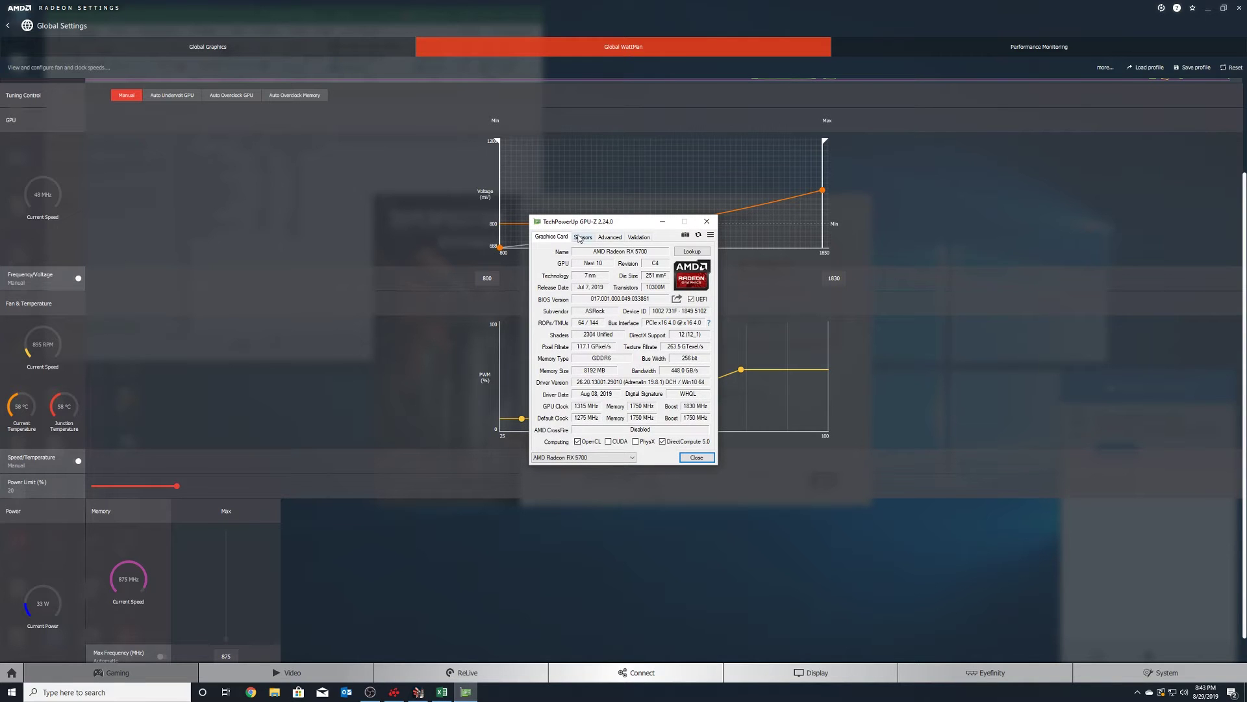
pyautogui.click(582, 238)
pyautogui.click(595, 252)
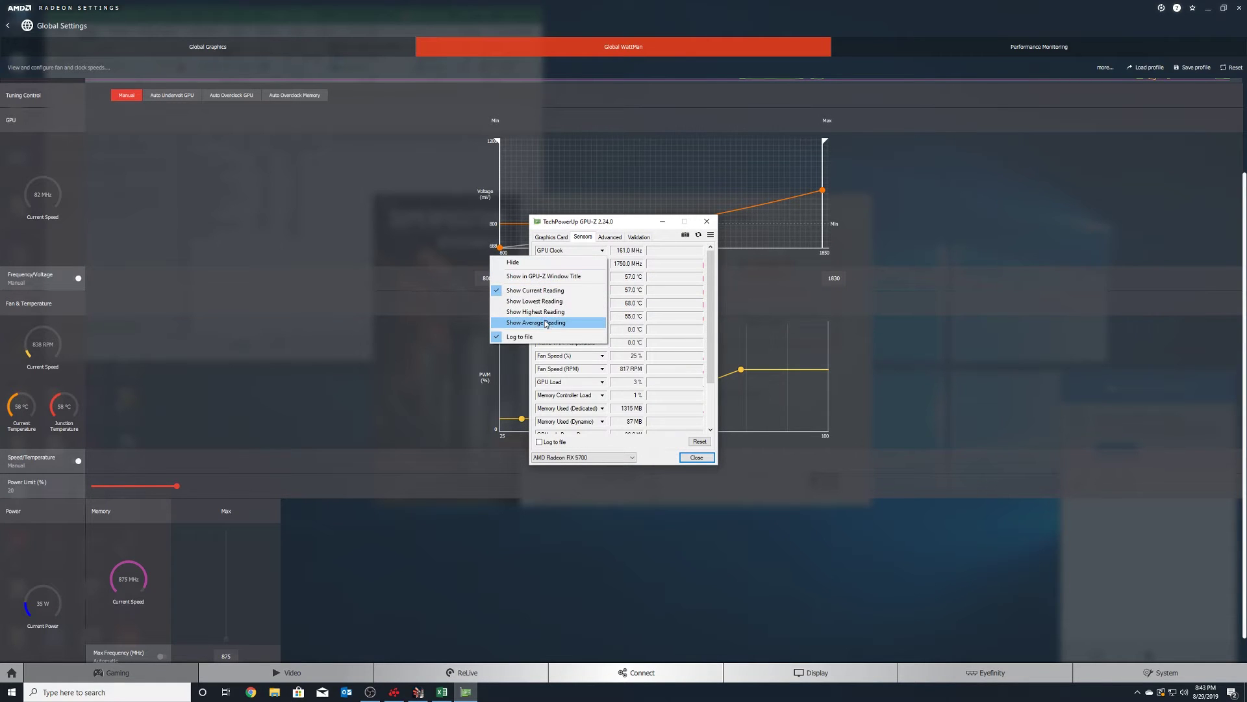
pyautogui.click(565, 311)
pyautogui.click(602, 264)
pyautogui.click(565, 325)
# Step: Set the GPU, hot spot, memory and GPU VRM temperature sensors to show their highest readings
pyautogui.click(603, 277)
pyautogui.click(566, 338)
pyautogui.click(603, 291)
pyautogui.click(565, 351)
pyautogui.click(602, 304)
pyautogui.click(560, 364)
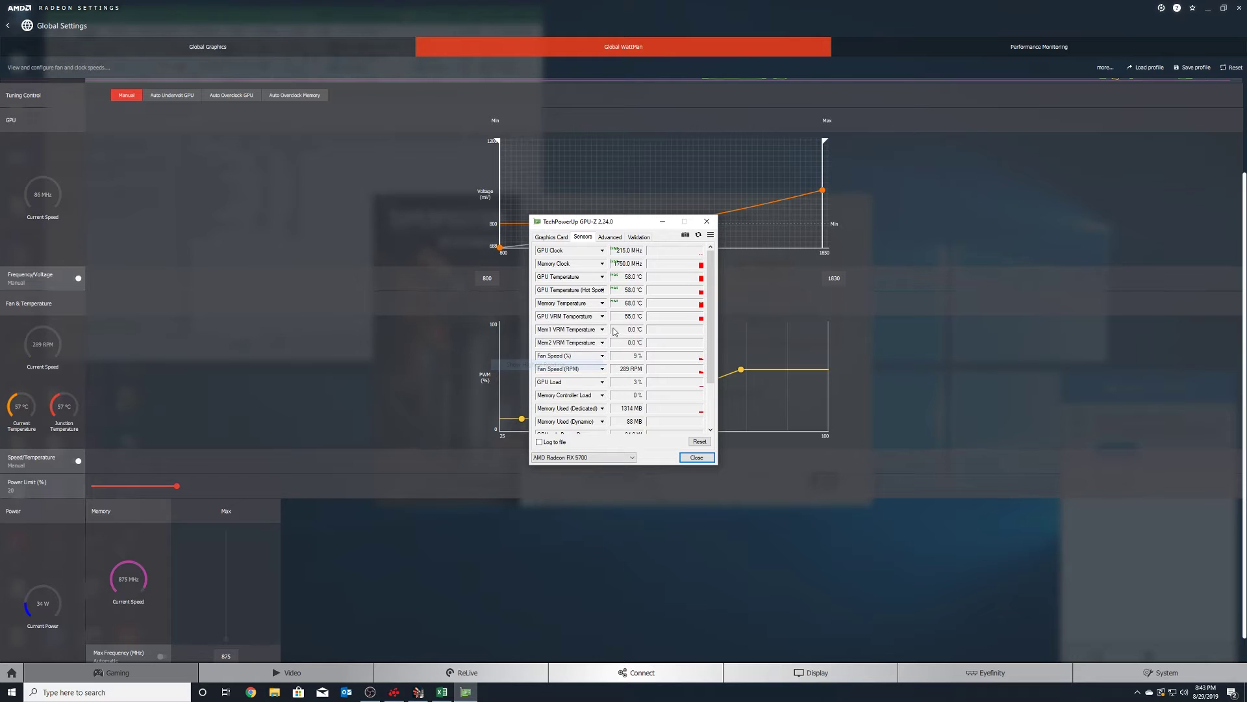
pyautogui.click(602, 317)
pyautogui.click(561, 378)
# Step: Set the GPU Voltage sensor to show its average reading and GPU only Power Draw its highest reading
pyautogui.scroll(-3, 605, 403)
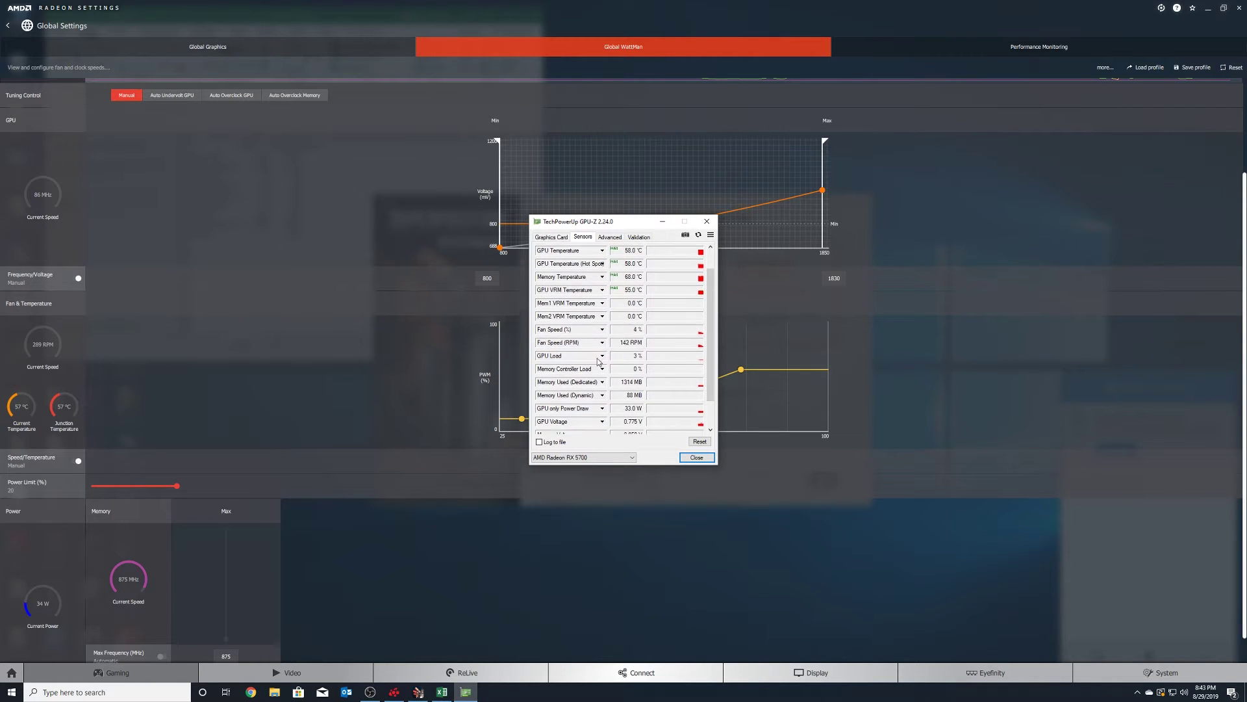
pyautogui.click(602, 389)
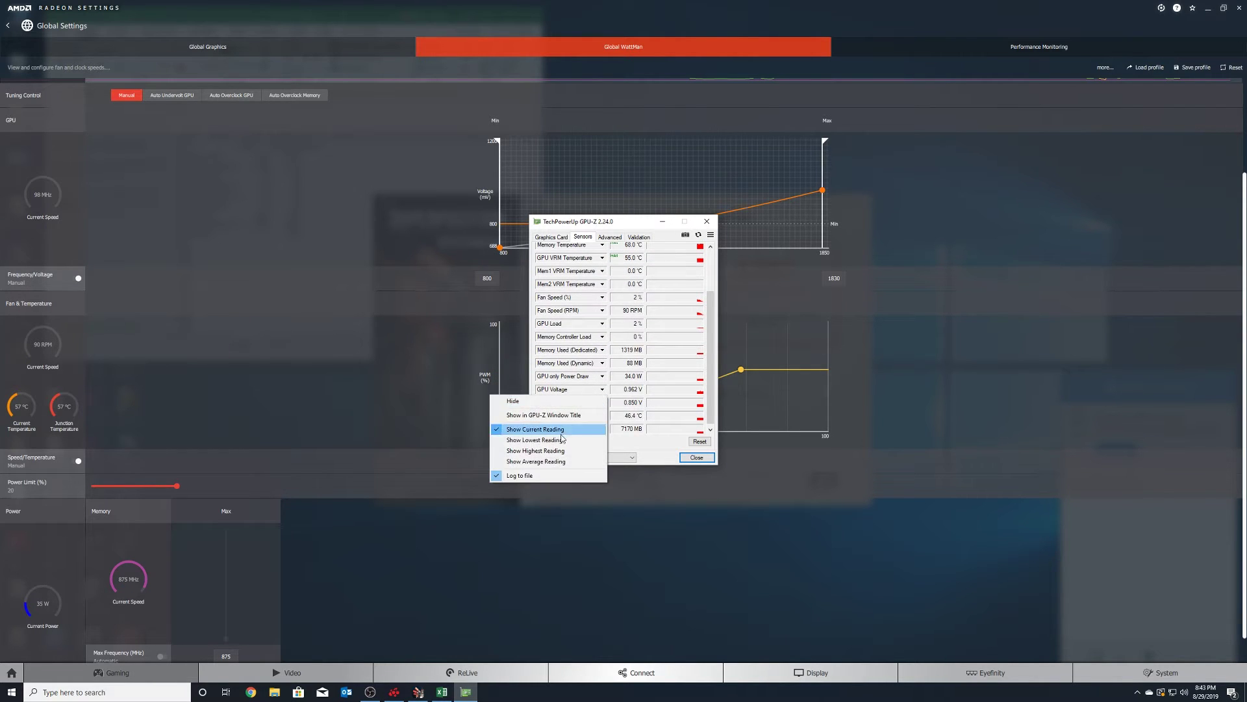
pyautogui.click(551, 460)
pyautogui.click(602, 376)
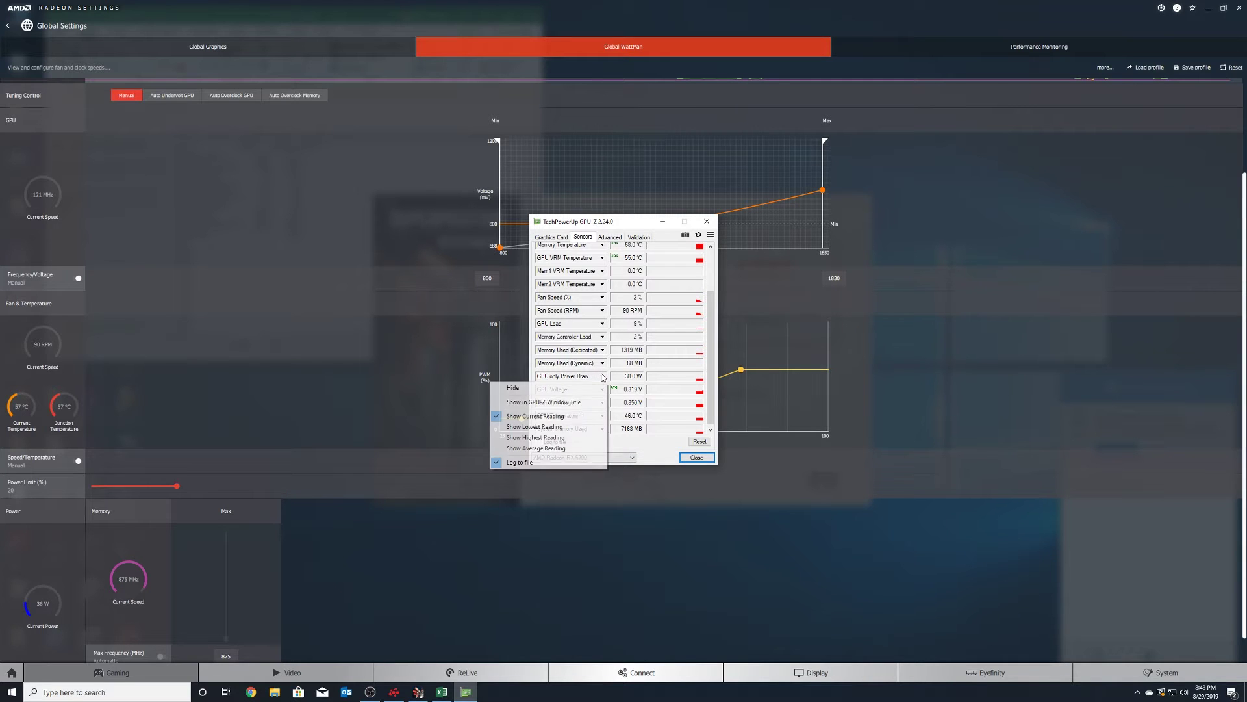
pyautogui.click(555, 448)
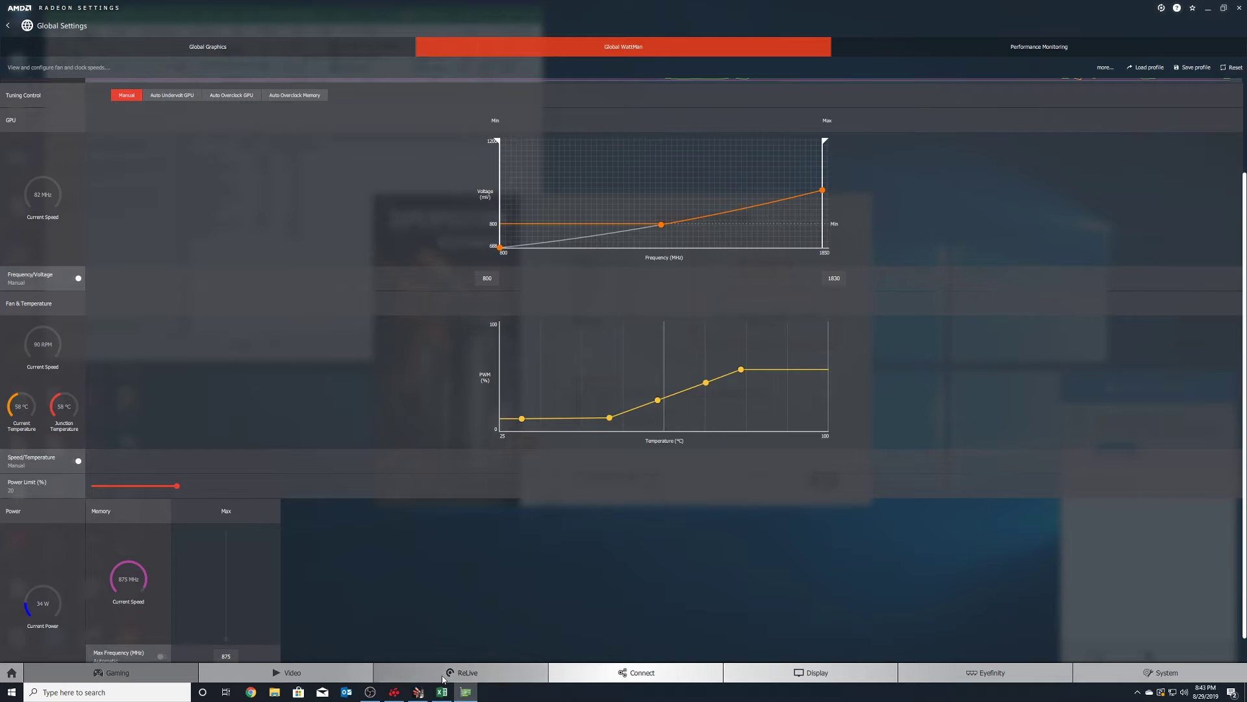
# Step: Switch to Superposition, leave the previous results and run the benchmark with the same custom 2560 × 1440 settings
pyautogui.click(418, 692)
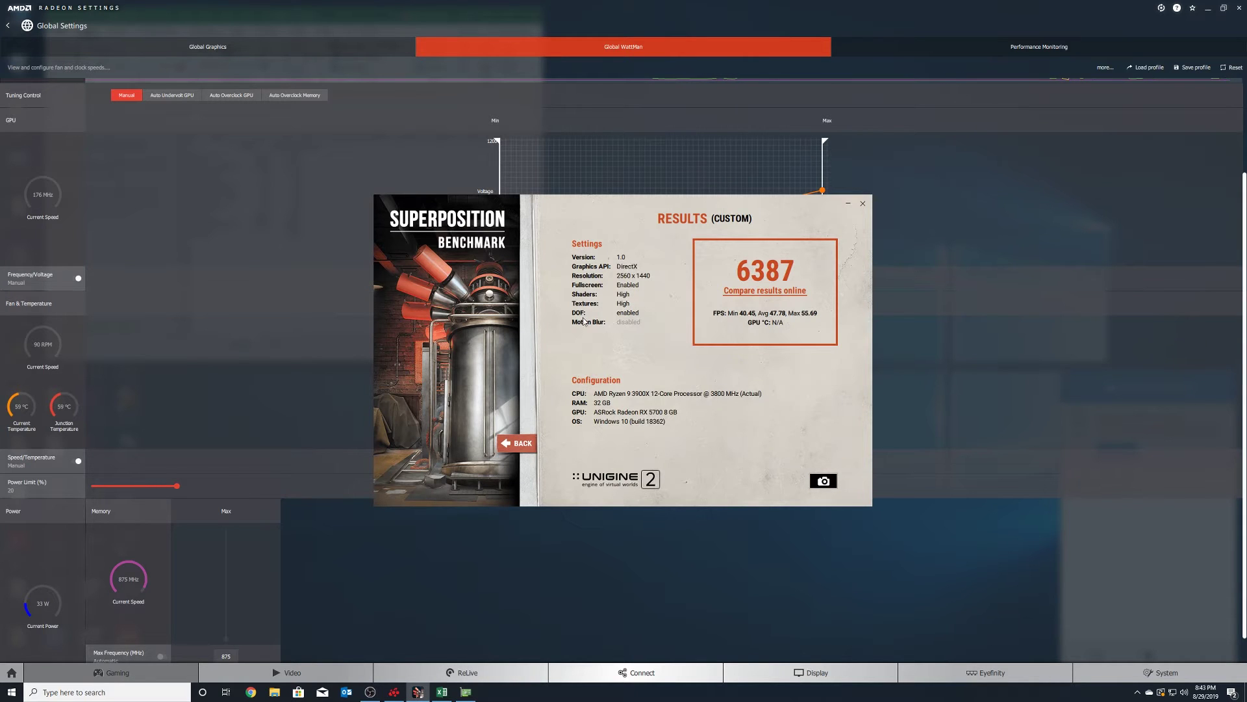
pyautogui.click(519, 444)
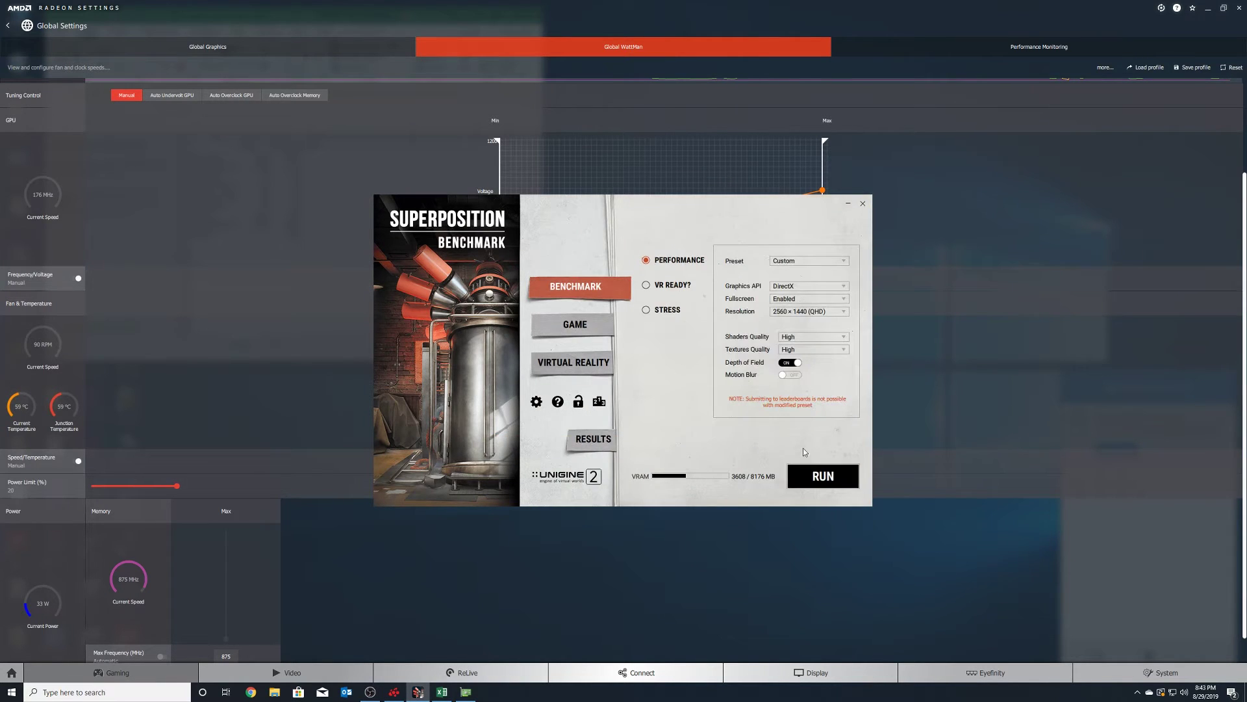
pyautogui.click(823, 480)
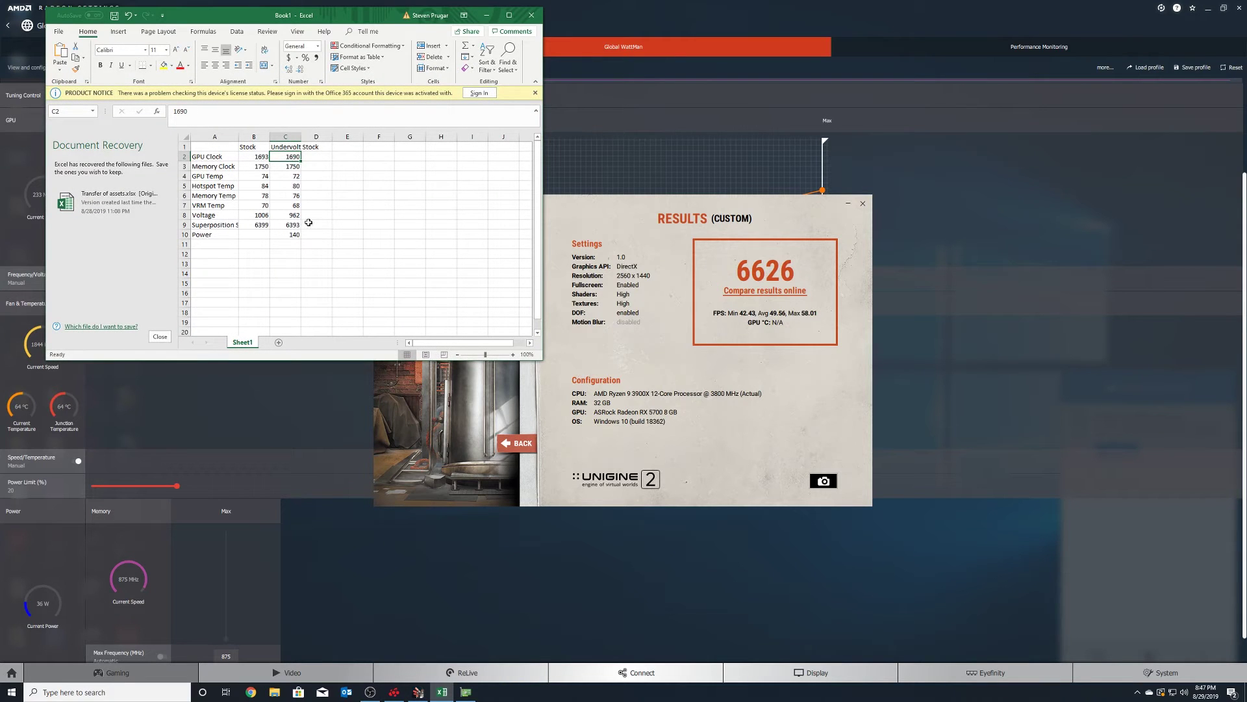
# Step: In the Excel comparison sheet, fit column C to its contents and enter the header "Undervolt+Core OC" in D1
pyautogui.doubleClick(301, 136)
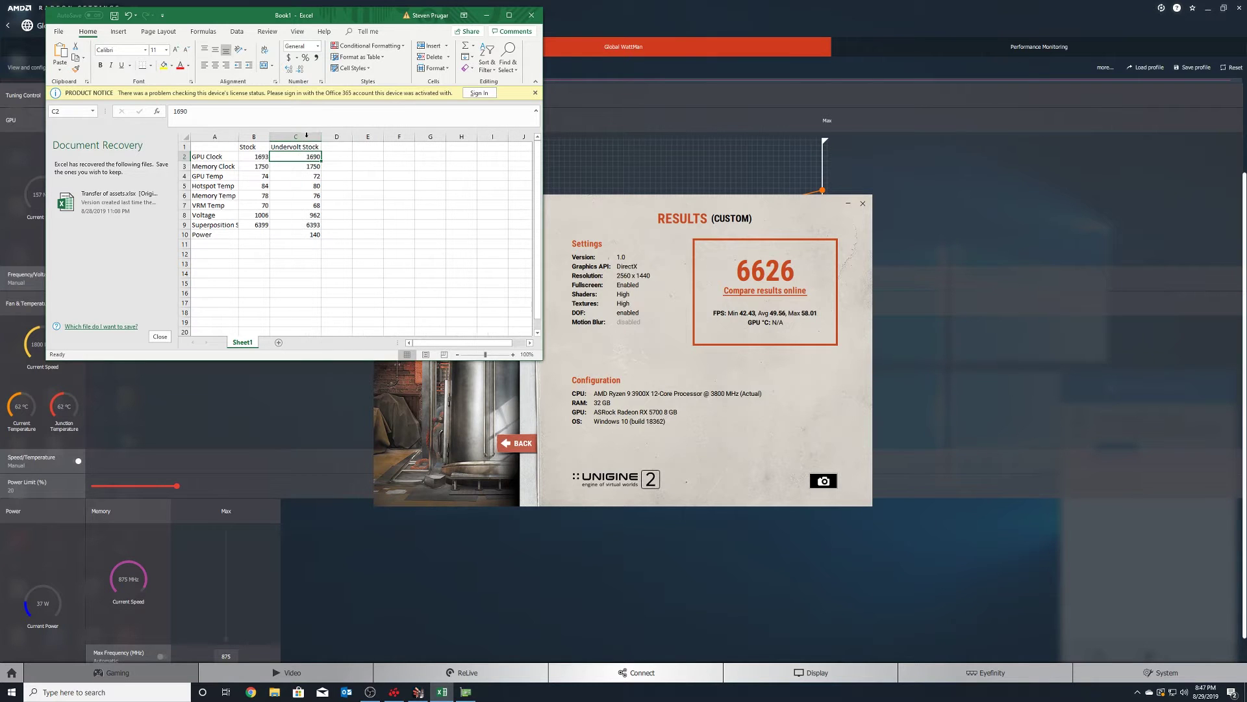
pyautogui.click(331, 148)
pyautogui.write('Und')
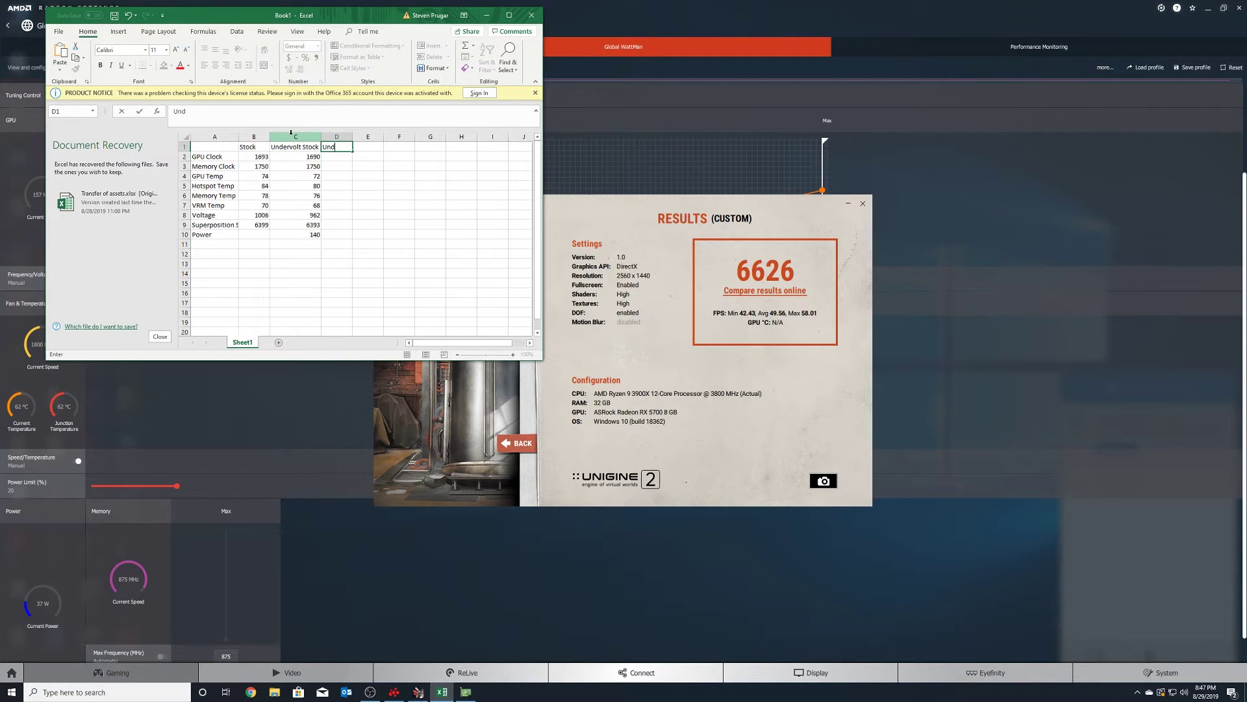
pyautogui.write('ervolt+Core OC')
pyautogui.press('Return')
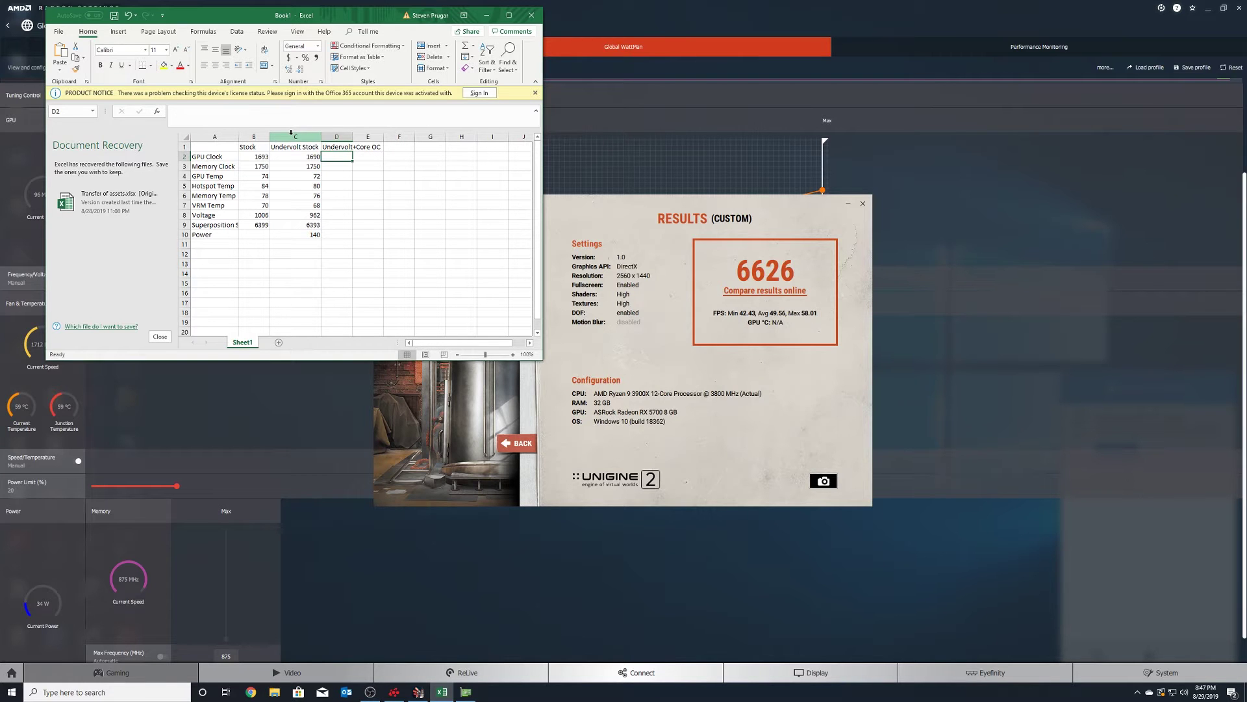
# Step: Bring up GPU-Z beside the sheet and enter a GPU clock of 1770 in D2 and a memory clock of 1750 in D3
pyautogui.click(465, 691)
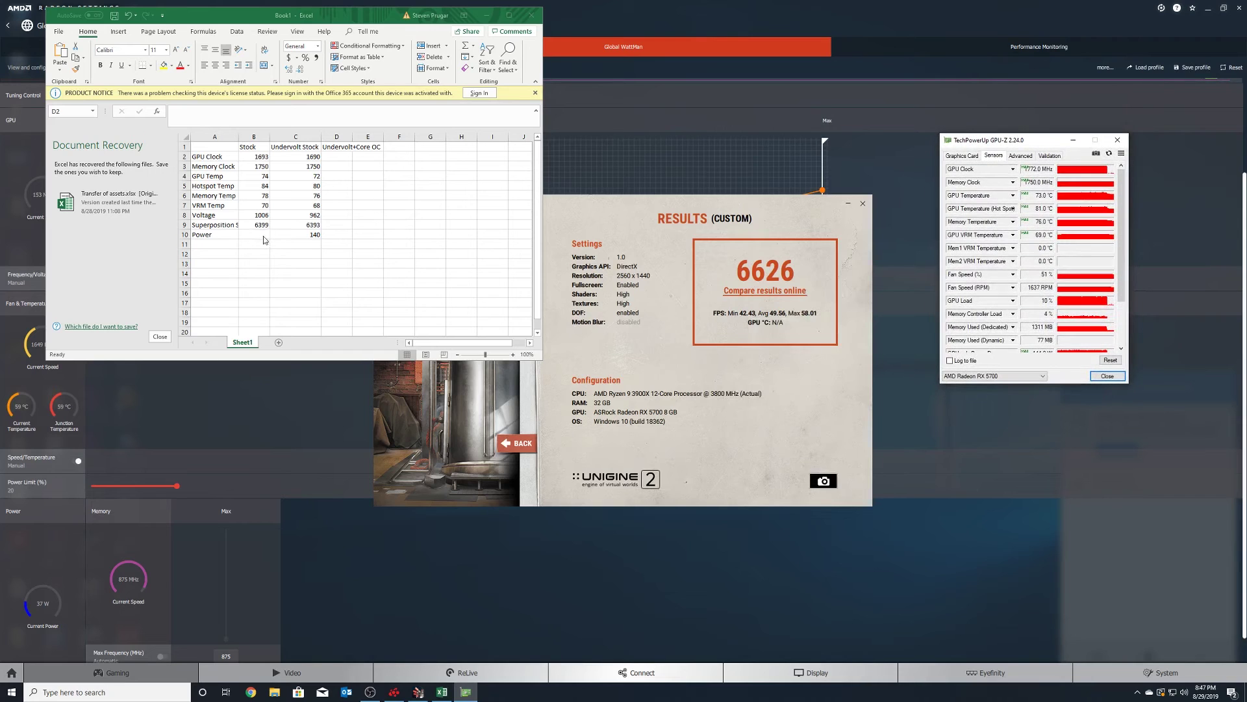
pyautogui.click(343, 157)
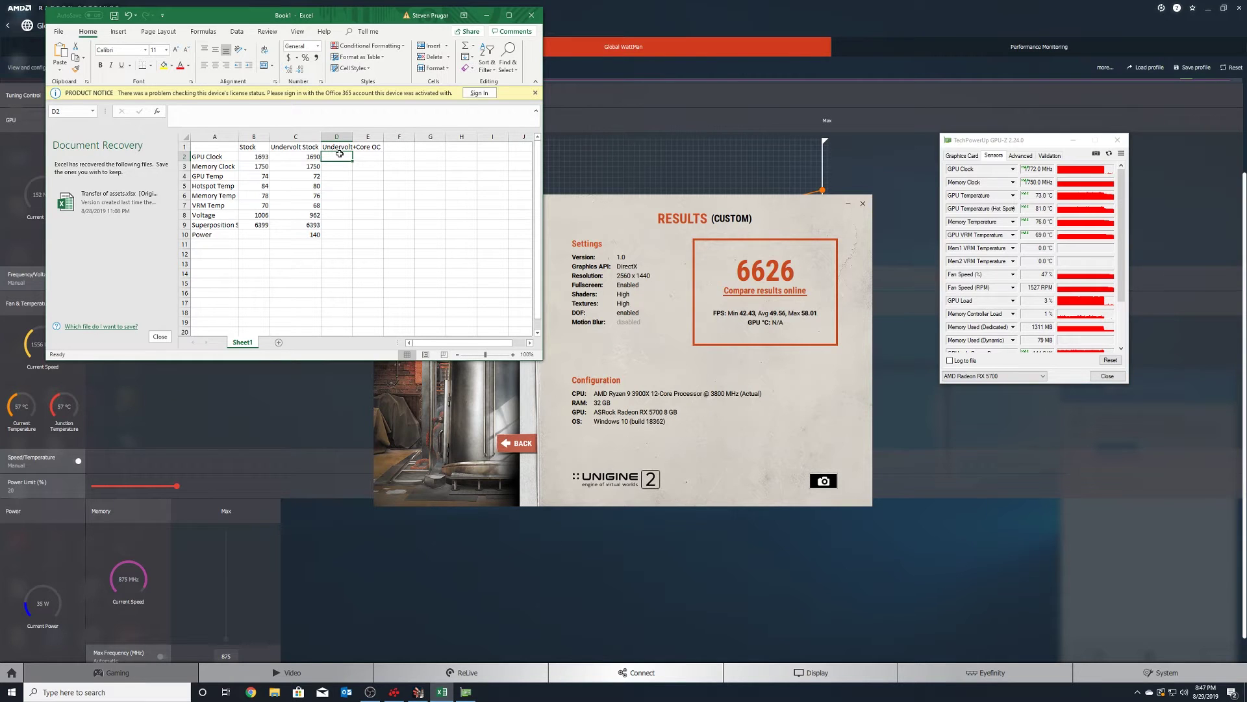
pyautogui.press('Down')
pyautogui.press('Down')
pyautogui.press('Down')
pyautogui.press('Down')
pyautogui.press('Down')
pyautogui.press('Down')
pyautogui.press('Down')
pyautogui.press('Down')
pyautogui.click(331, 157)
pyautogui.write('1770')
pyautogui.press('Return')
pyautogui.write('0')
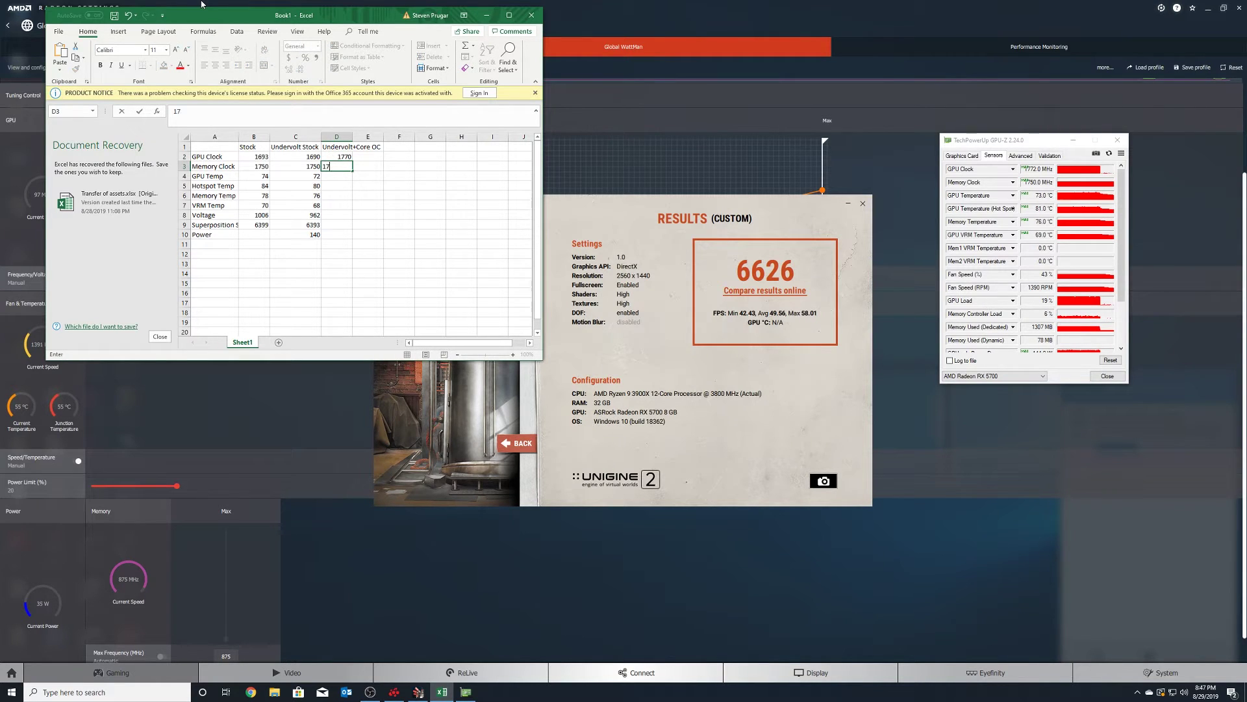
pyautogui.press('Return')
# Step: Enter the temperatures in column D: GPU 73, hotspot 81, memory 76 and VRM 69
pyautogui.write('73')
pyautogui.press('Return')
pyautogui.write('8')
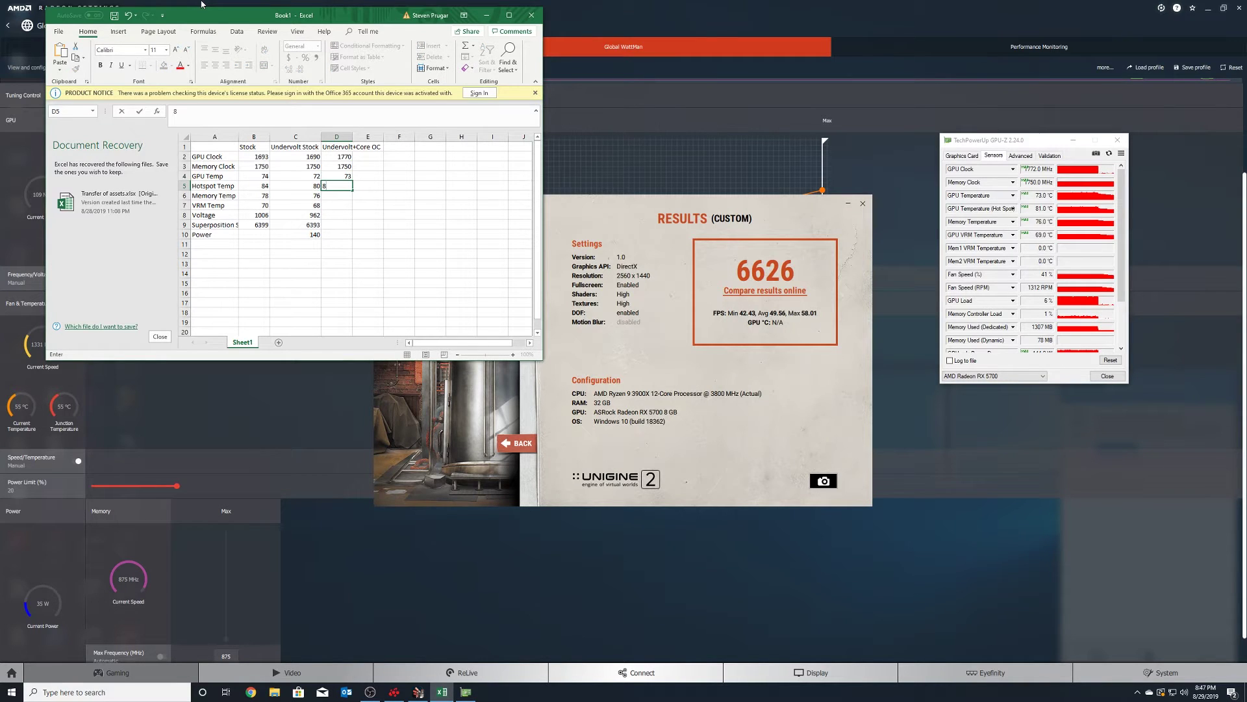
pyautogui.write('1')
pyautogui.press('Return')
pyautogui.write('76')
pyautogui.press('Return')
pyautogui.write('69')
pyautogui.press('Return')
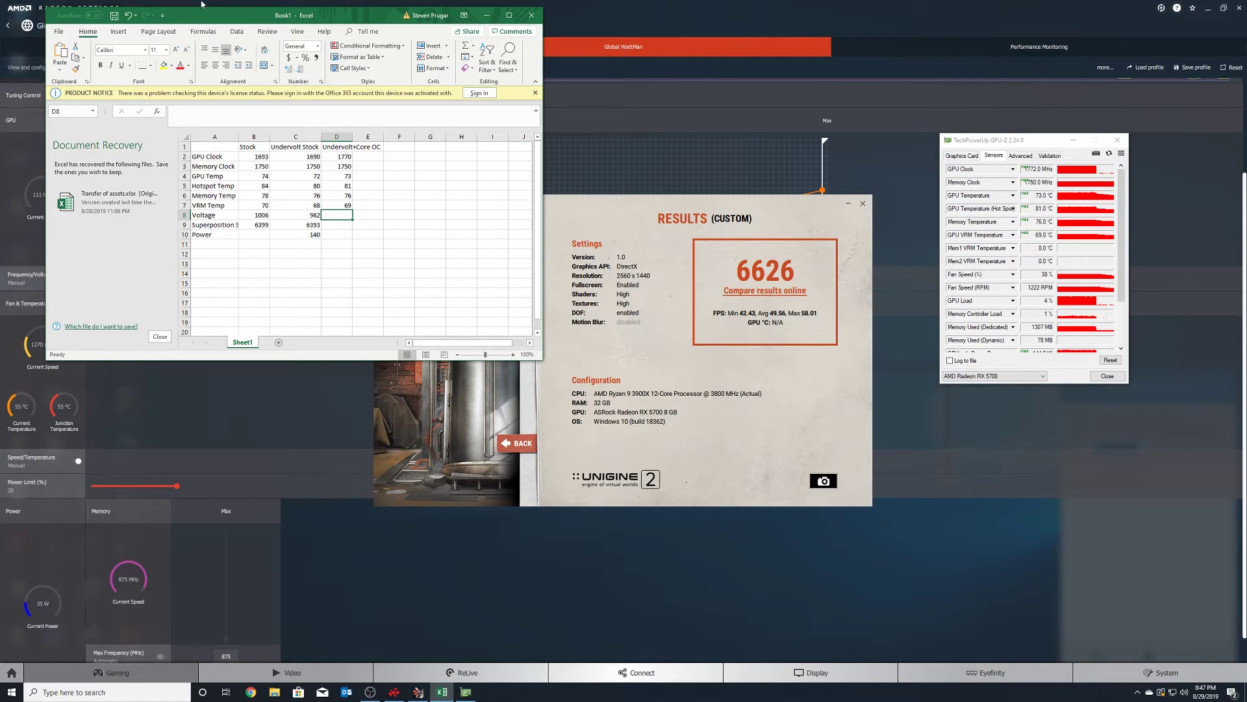
# Step: Switch the GPU Voltage sensor in GPU-Z to its highest reading and enter 962 as the voltage in D8
pyautogui.scroll(-2, 1050, 293)
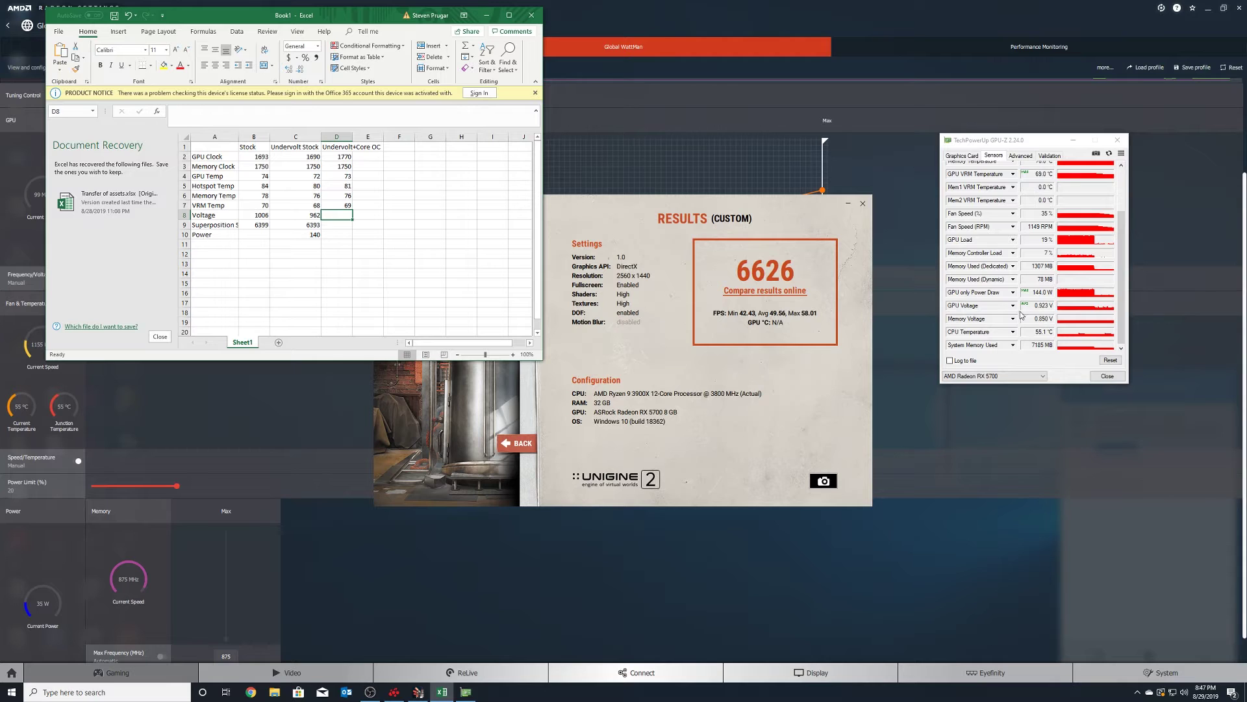
pyautogui.click(1013, 305)
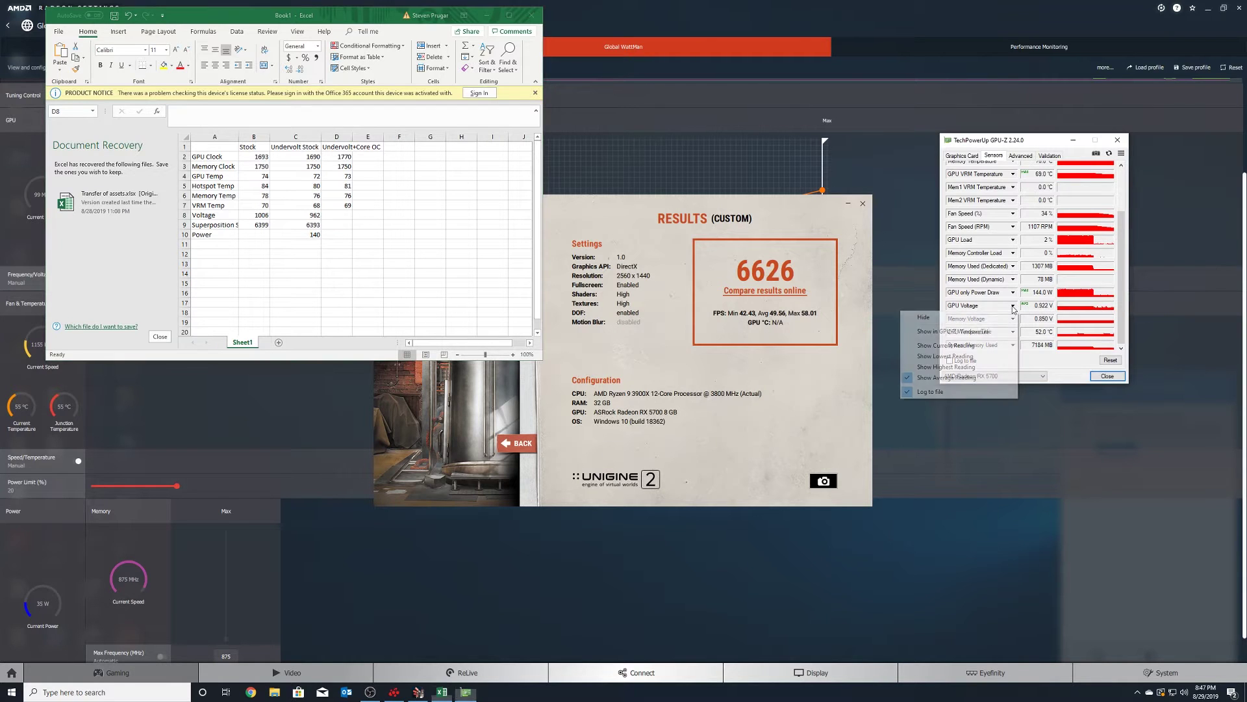
pyautogui.click(941, 377)
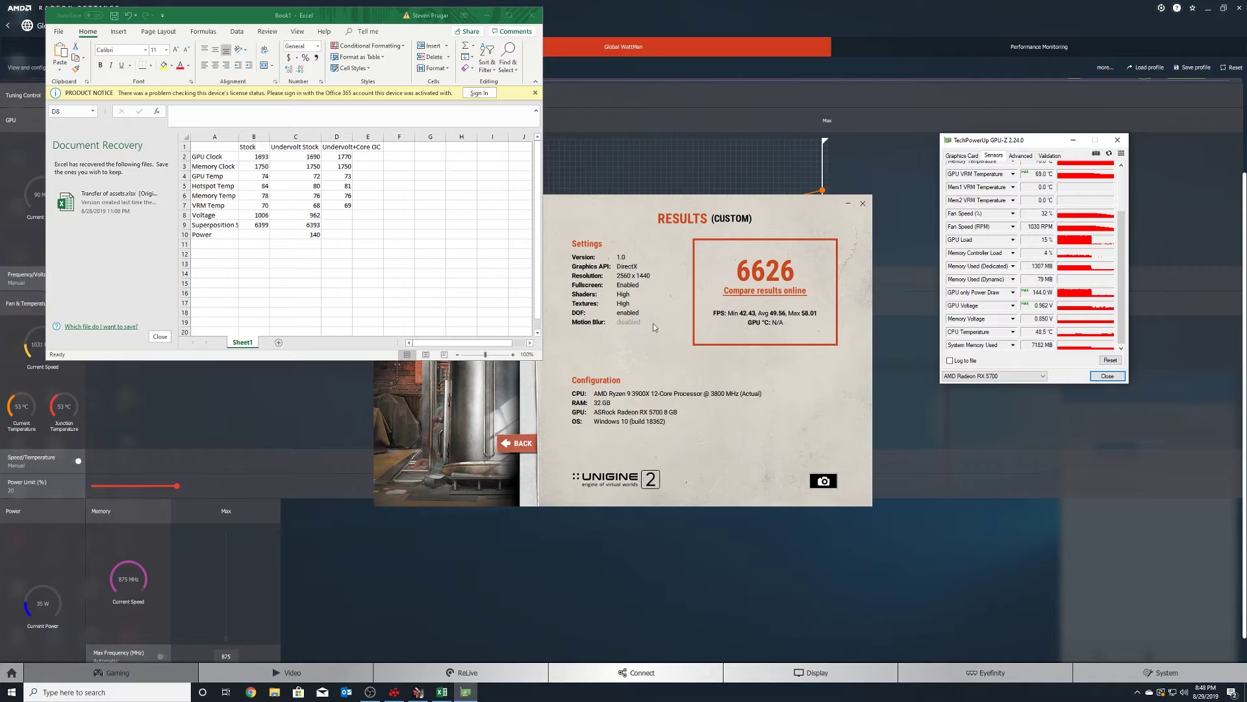
pyautogui.click(339, 218)
pyautogui.write('962')
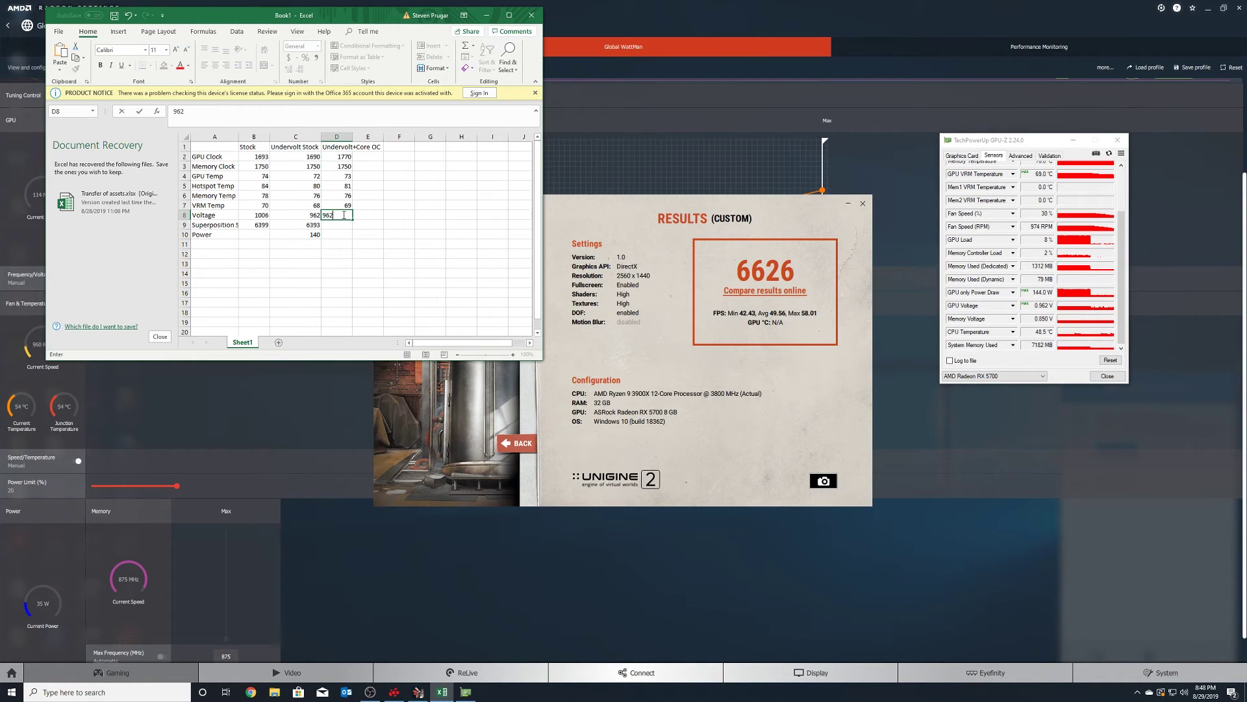
pyautogui.press('Return')
# Step: Enter the Superposition score 6626 in D9 and the power 144 in D10, and fit column D to its contents
pyautogui.write('6626')
pyautogui.press('Return')
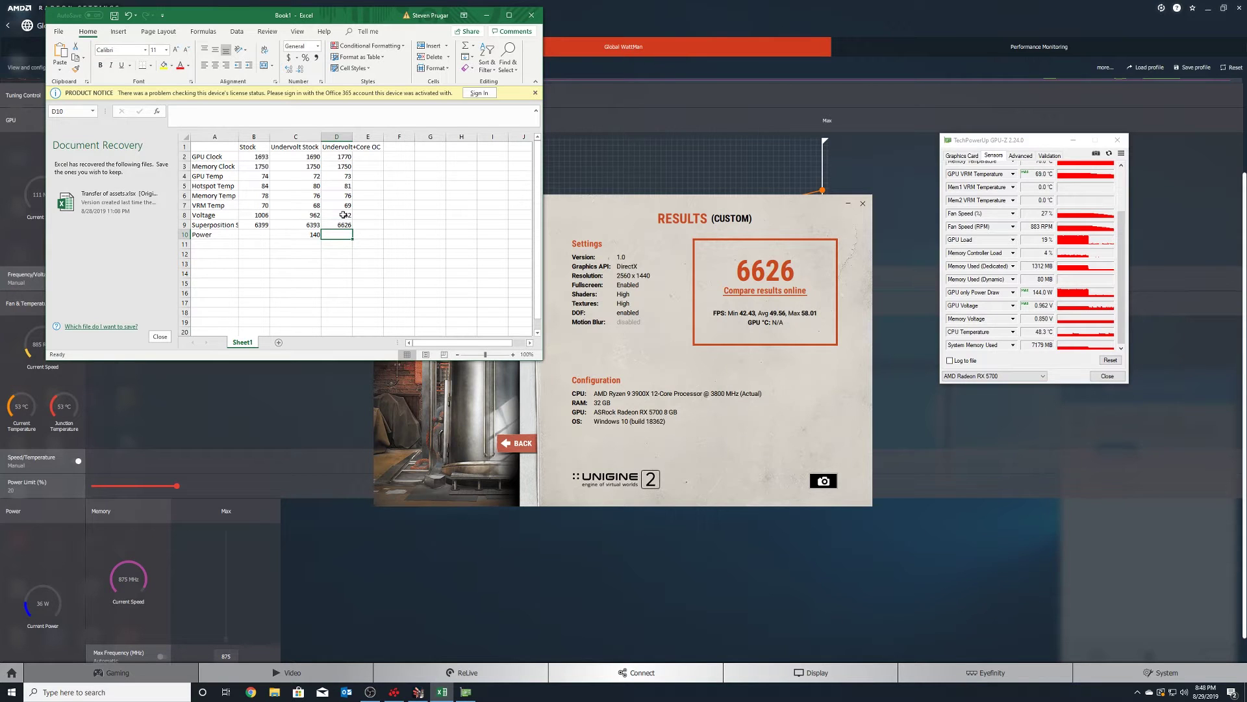
pyautogui.write('144')
pyautogui.press('Return')
pyautogui.doubleClick(353, 137)
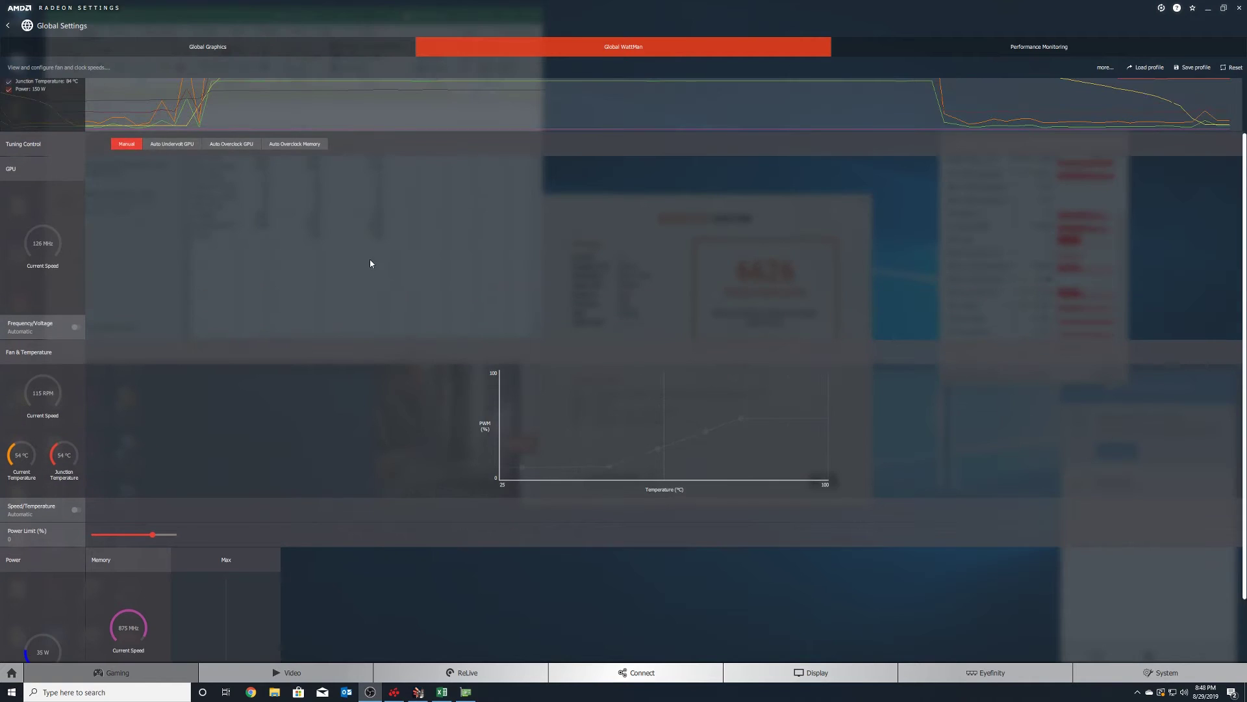
# Step: Switch to Radeon Settings, run Auto Overclock Memory to completion and reset the WattMan settings
pyautogui.click(296, 147)
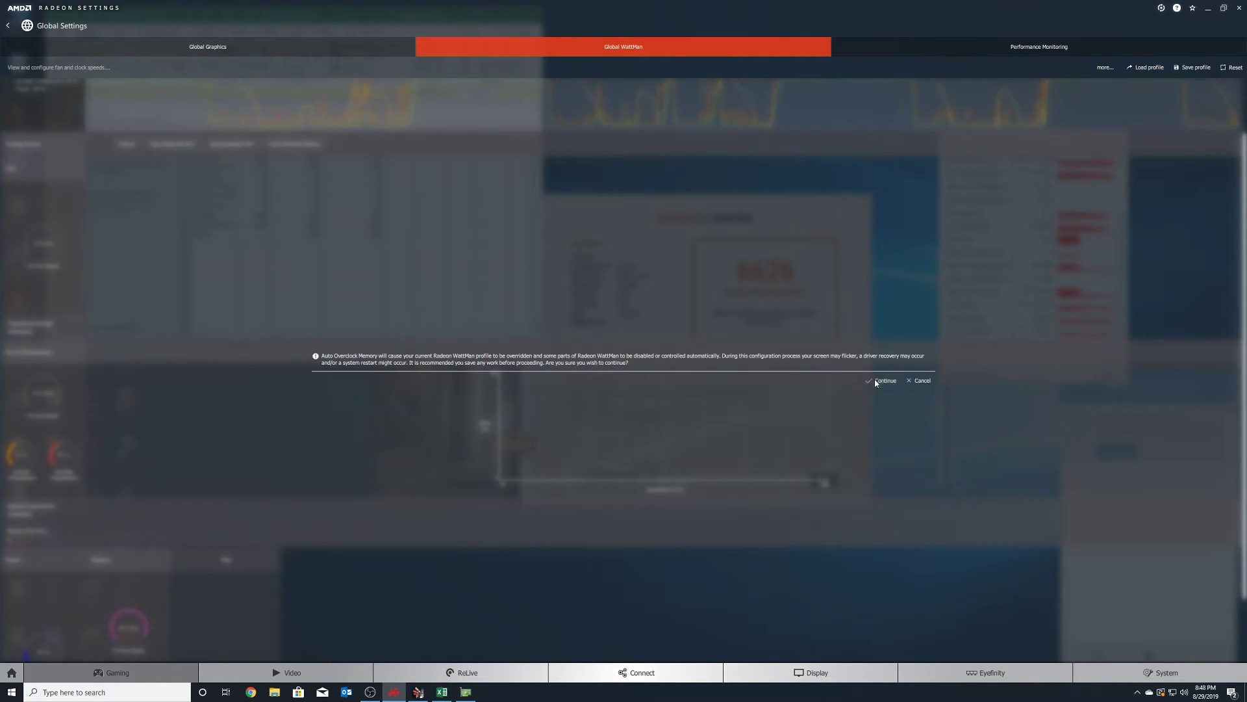
pyautogui.click(874, 379)
pyautogui.click(1166, 67)
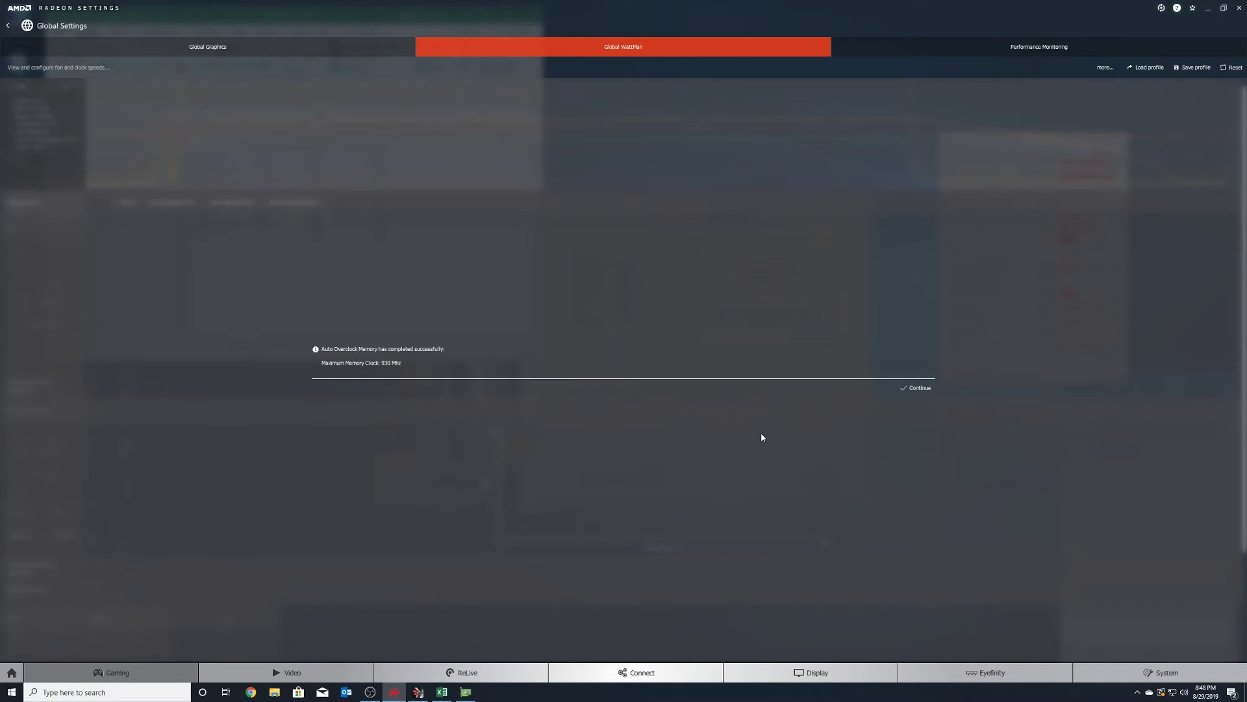
pyautogui.click(915, 388)
pyautogui.click(1232, 68)
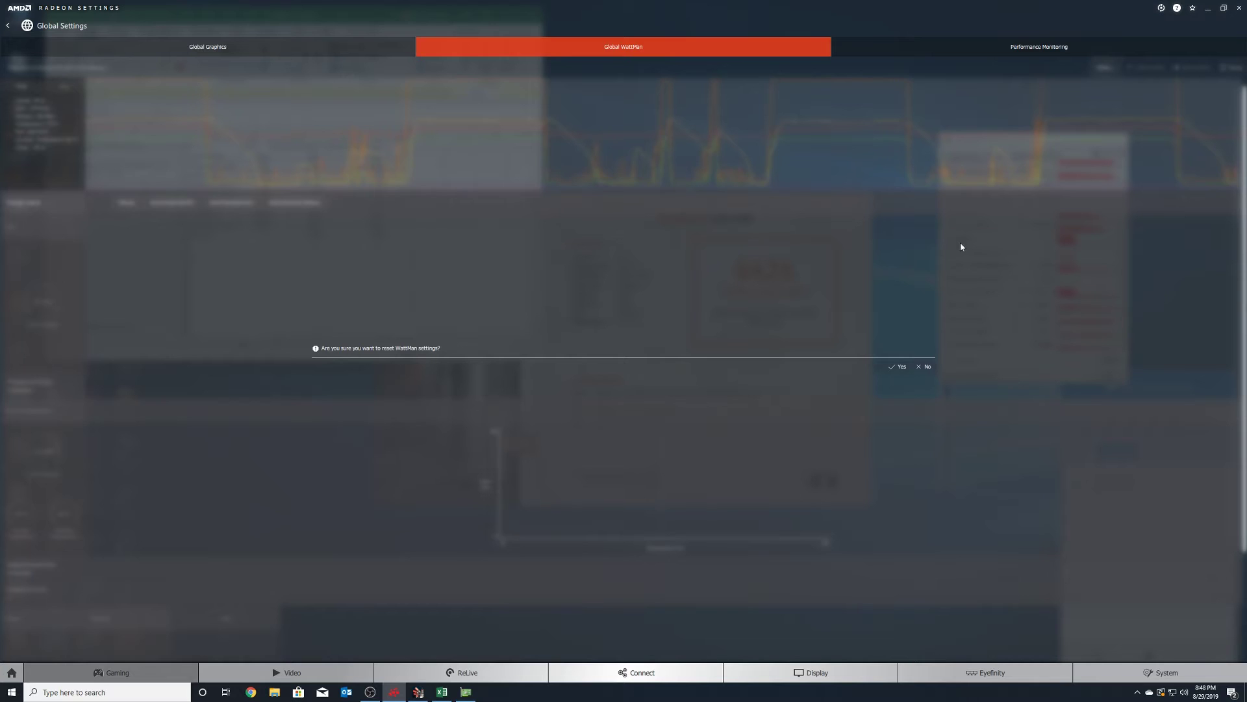
pyautogui.click(896, 367)
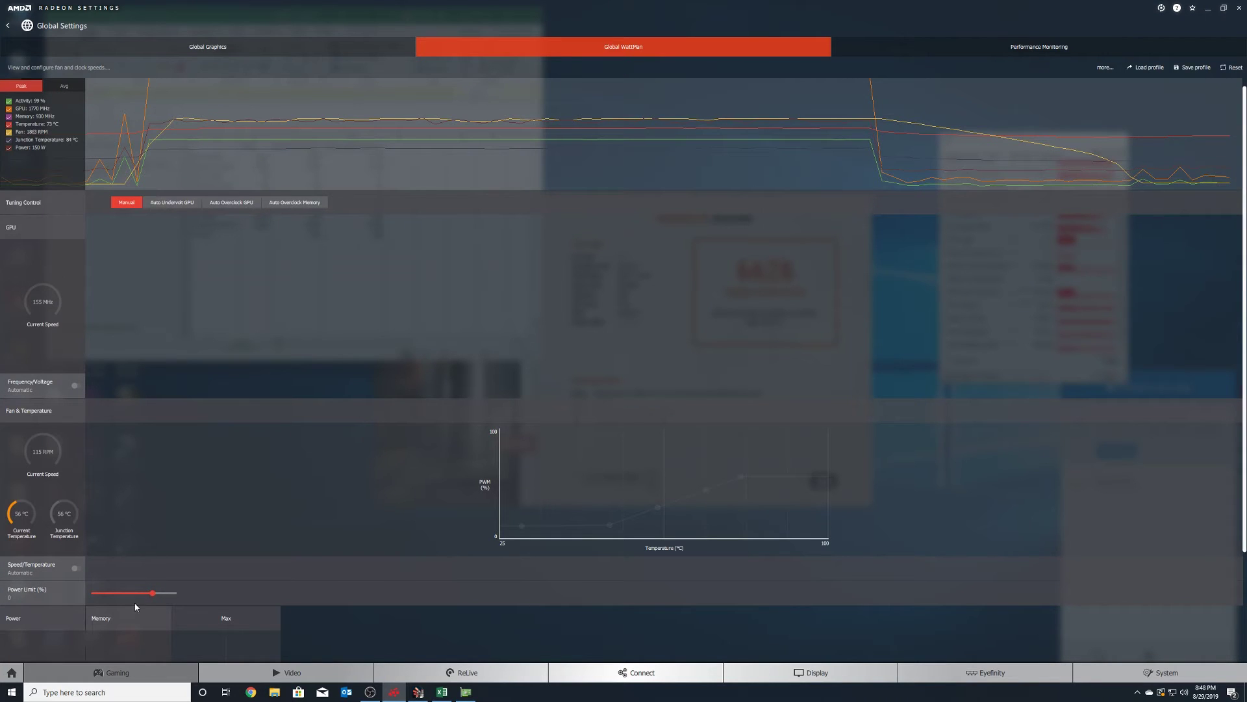
# Step: Switch the fan speed/temperature and GPU frequency/voltage controls to manual and set the maximum GPU frequency to 1830 MHz
pyautogui.click(76, 568)
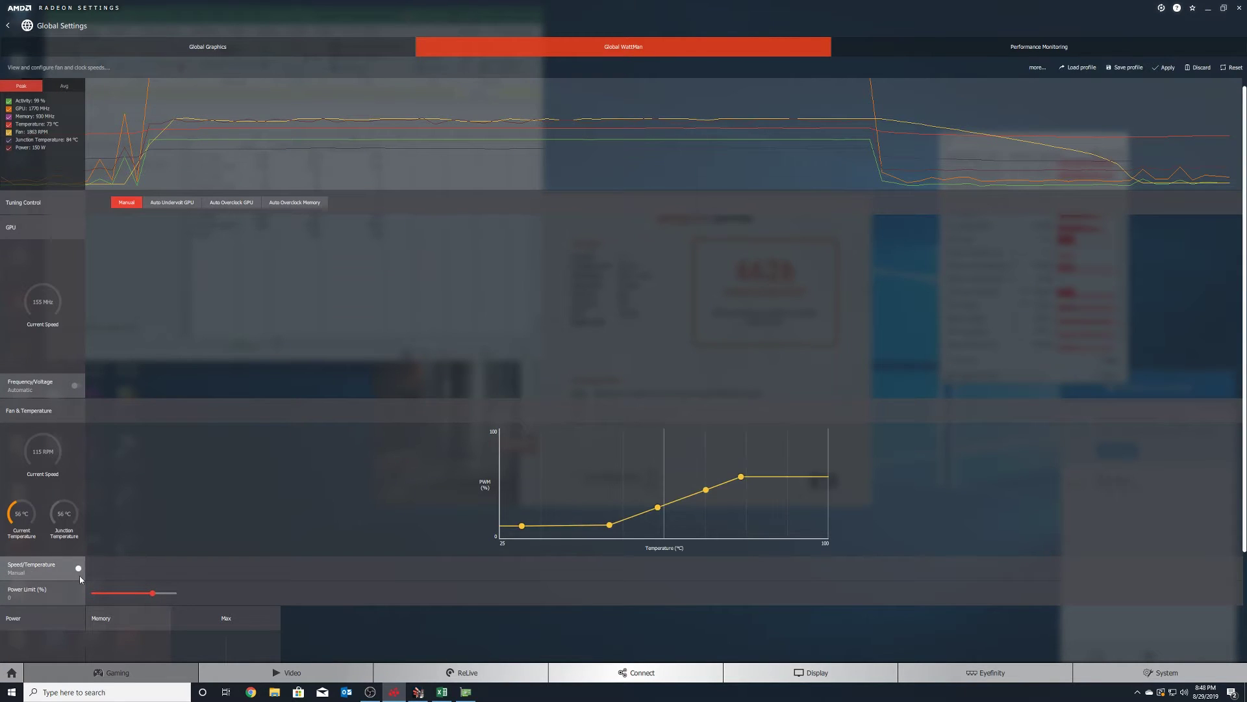
pyautogui.click(76, 386)
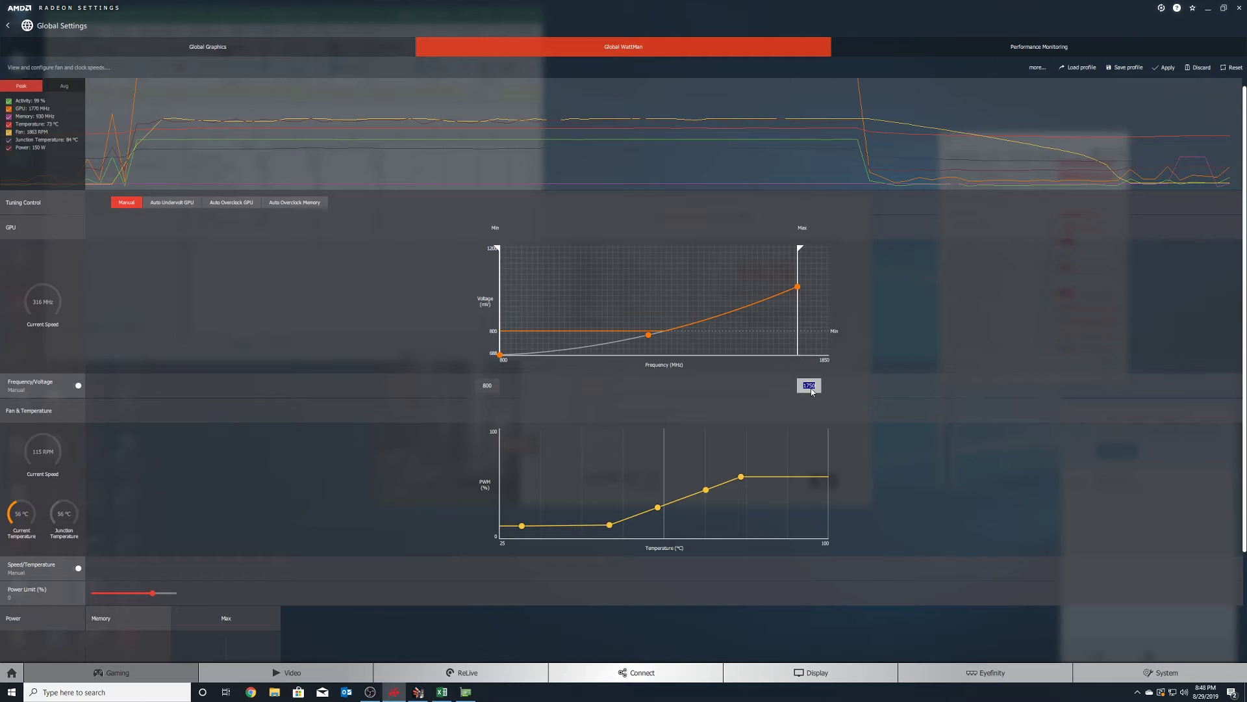
pyautogui.write('1830')
pyautogui.press('Return')
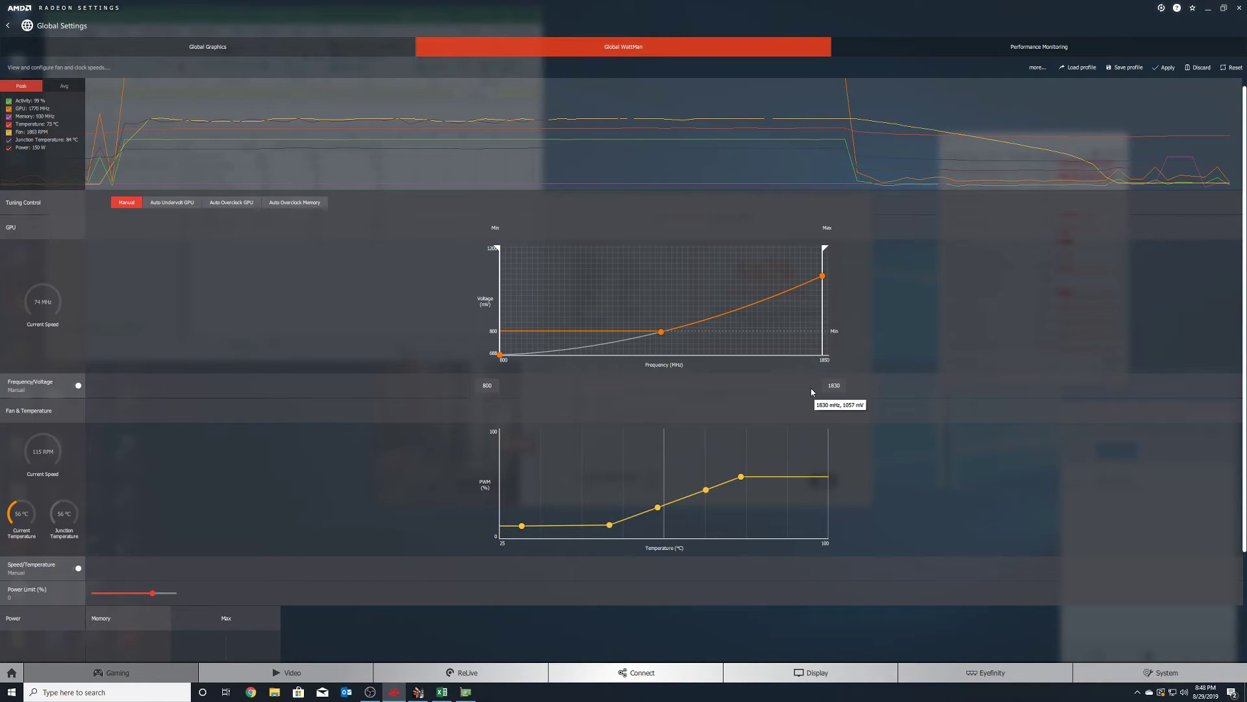
# Step: Lower the voltage of the curve's 1830 MHz point and raise the power limit to 20%
pyautogui.moveTo(826, 282)
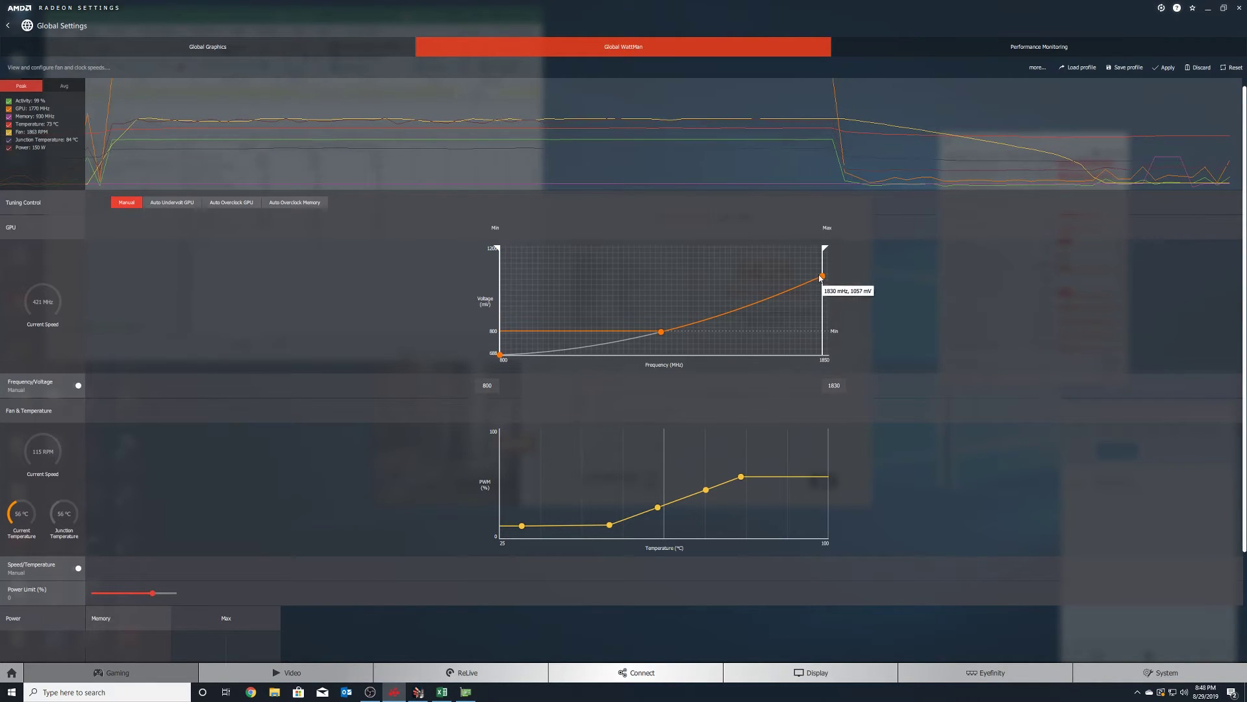
pyautogui.moveTo(823, 278); pyautogui.dragTo(822, 299)
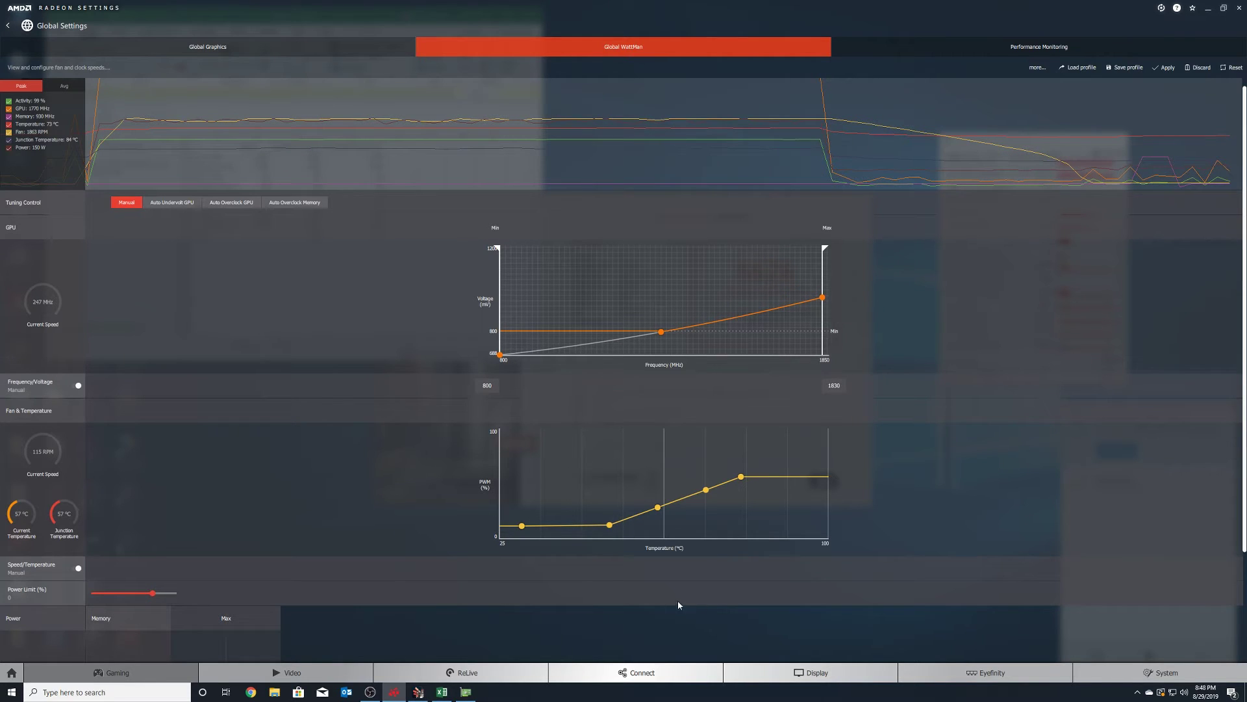
pyautogui.moveTo(151, 594); pyautogui.dragTo(348, 585)
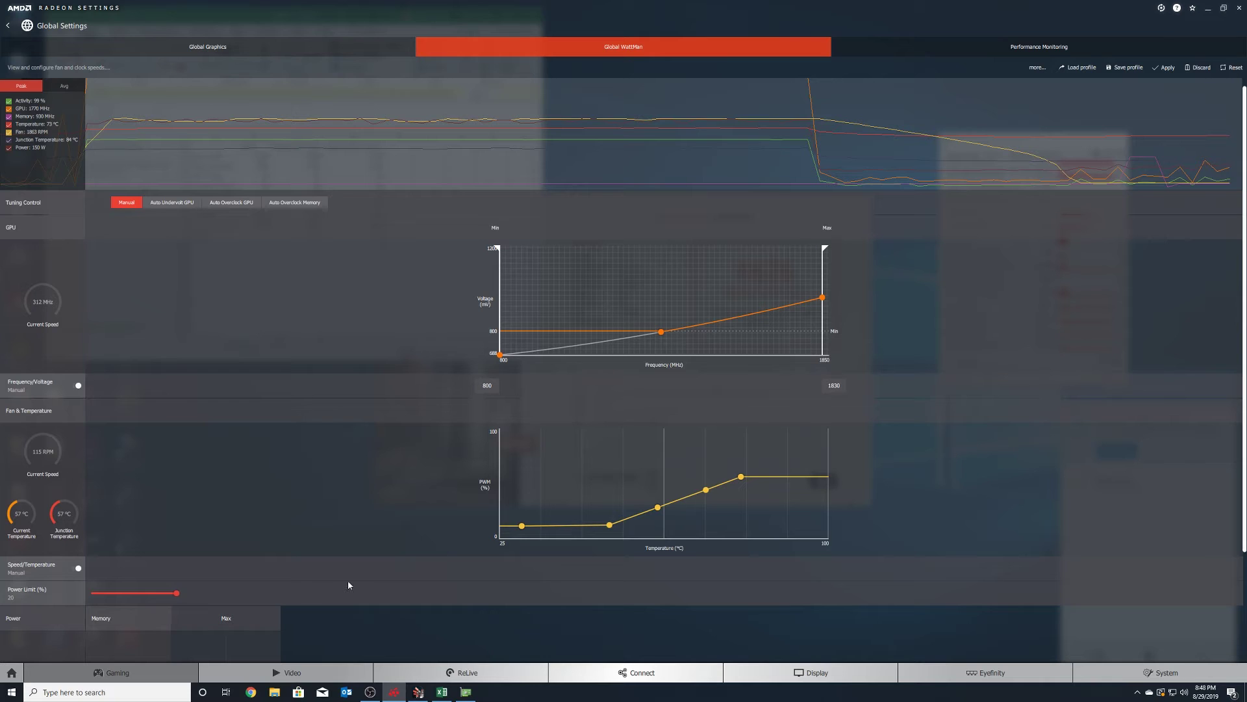
# Step: Switch the memory frequency to manual at its maximum of 930 MHz and apply the WattMan settings
pyautogui.scroll(-2, 328, 586)
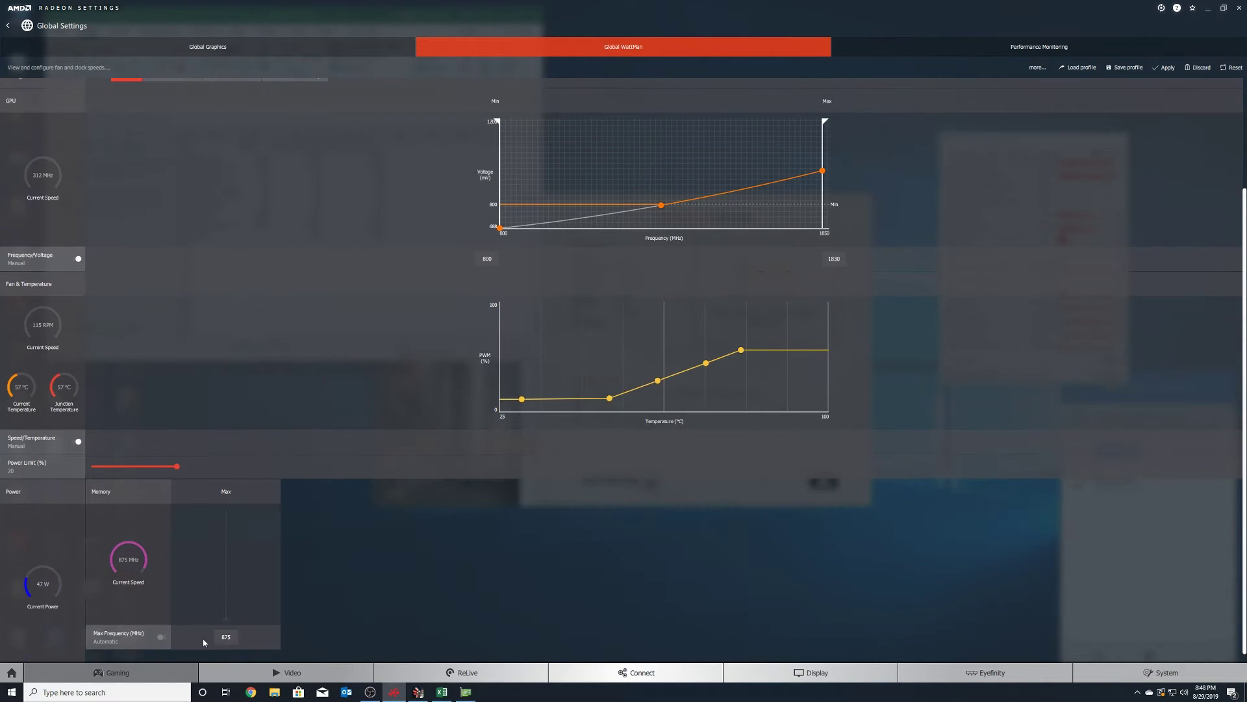
pyautogui.click(163, 637)
pyautogui.scroll(2, 983, 500)
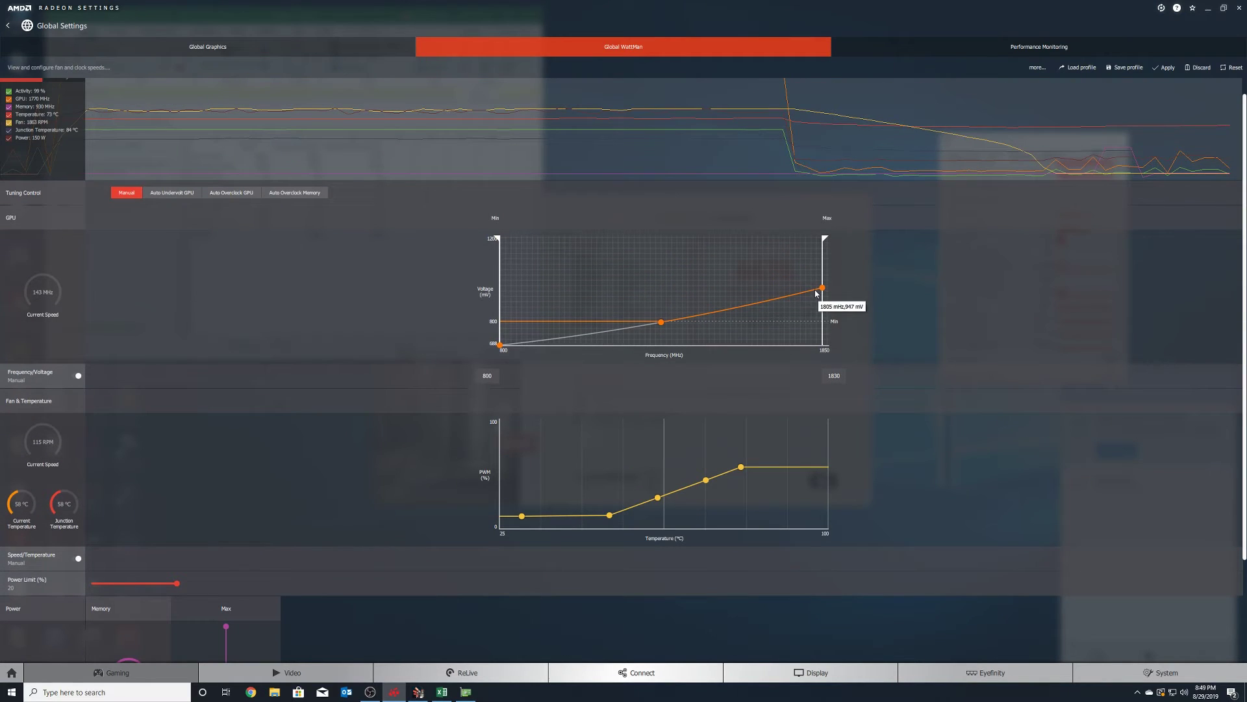
pyautogui.click(1159, 66)
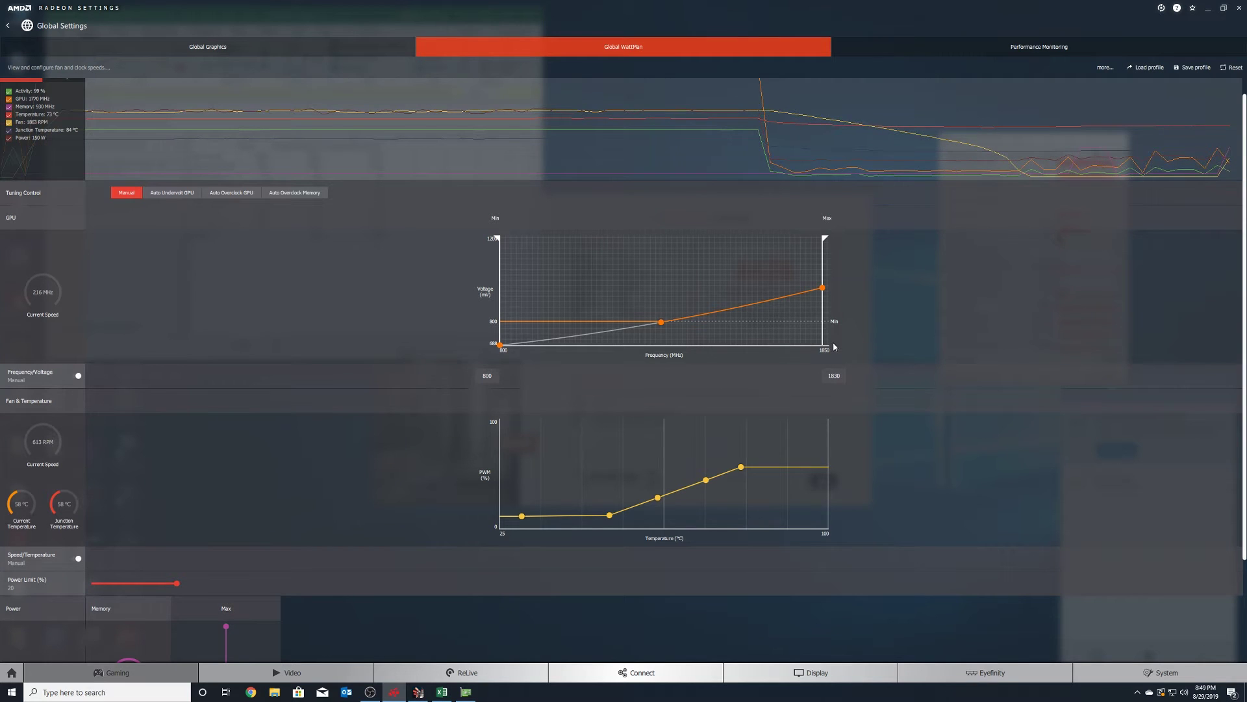
pyautogui.scroll(-1, 473, 518)
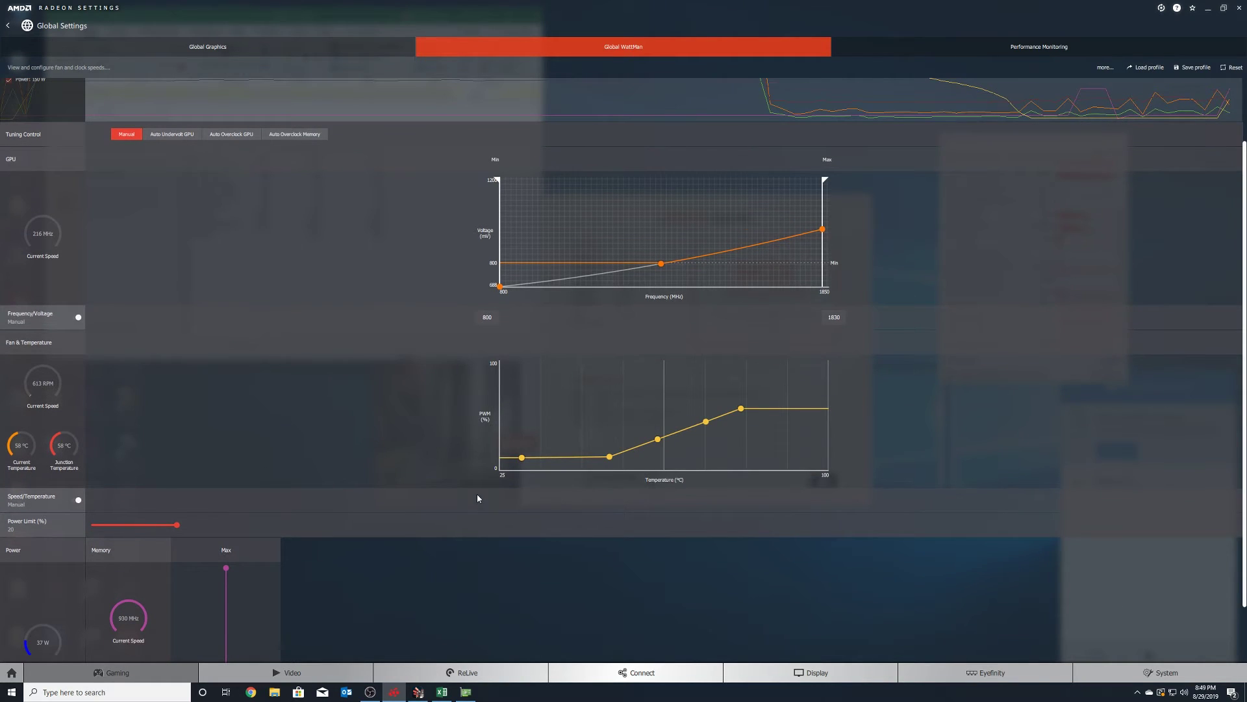
pyautogui.scroll(1, 477, 497)
# Step: Close GPU-Z and launch it again
pyautogui.rightClick(465, 692)
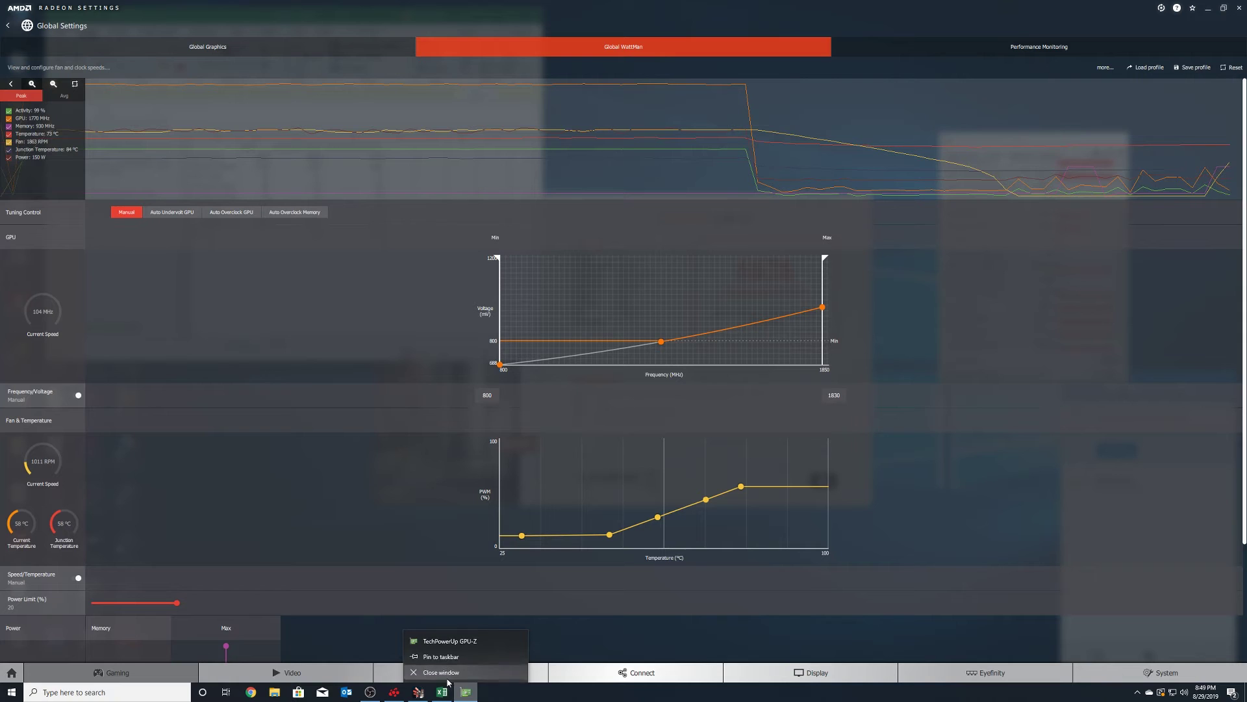
pyautogui.click(448, 673)
pyautogui.click(180, 690)
pyautogui.write('gpu')
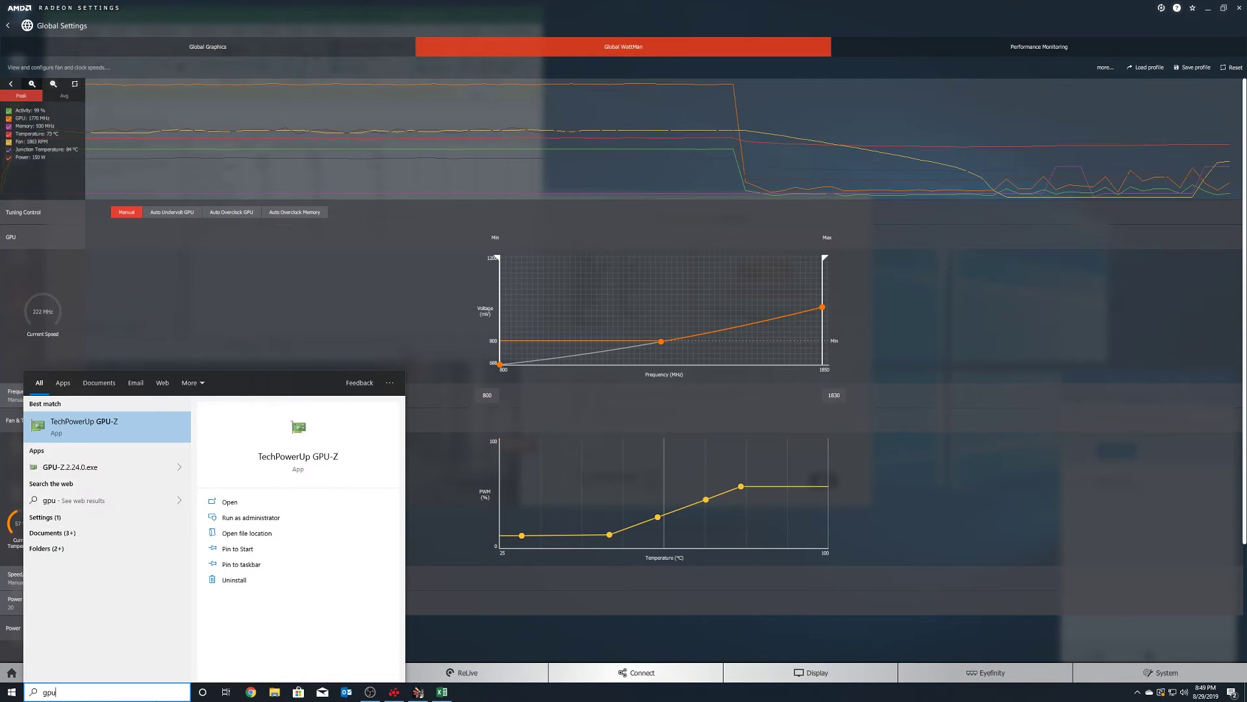
pyautogui.press('Return')
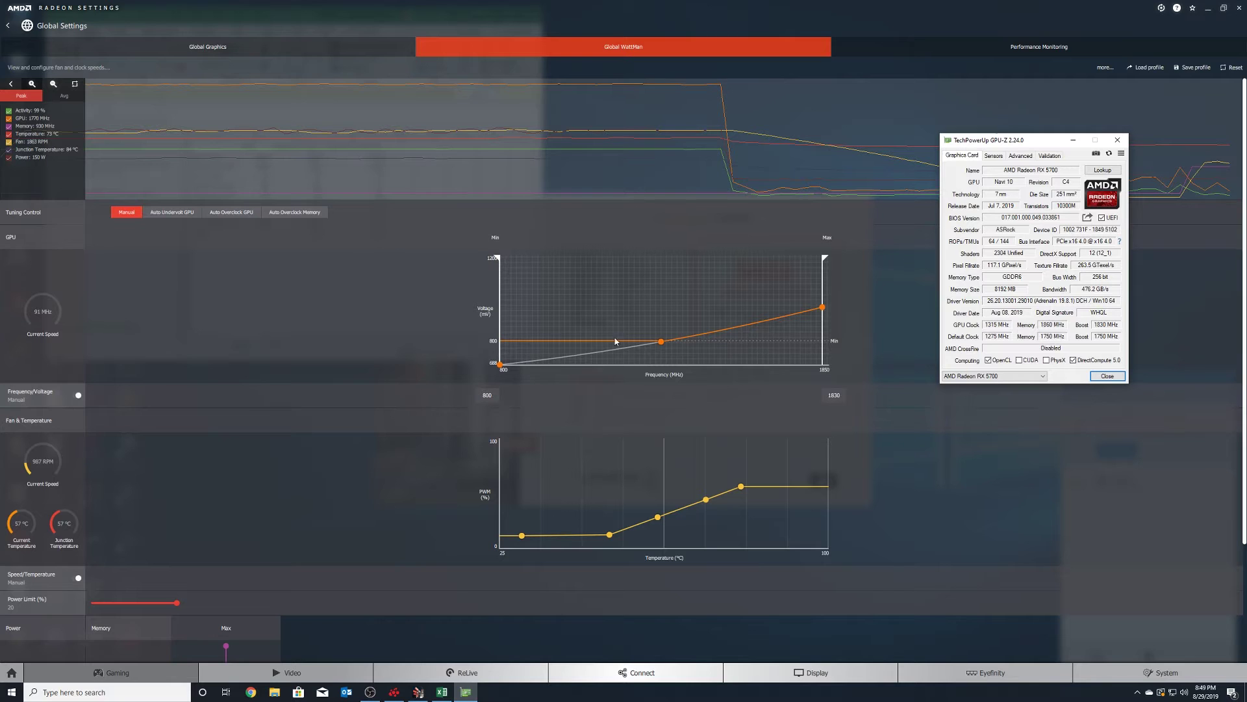
# Step: In the GPU-Z sensors, show the highest readings for GPU Clock and Memory Clock
pyautogui.click(993, 155)
pyautogui.click(1013, 169)
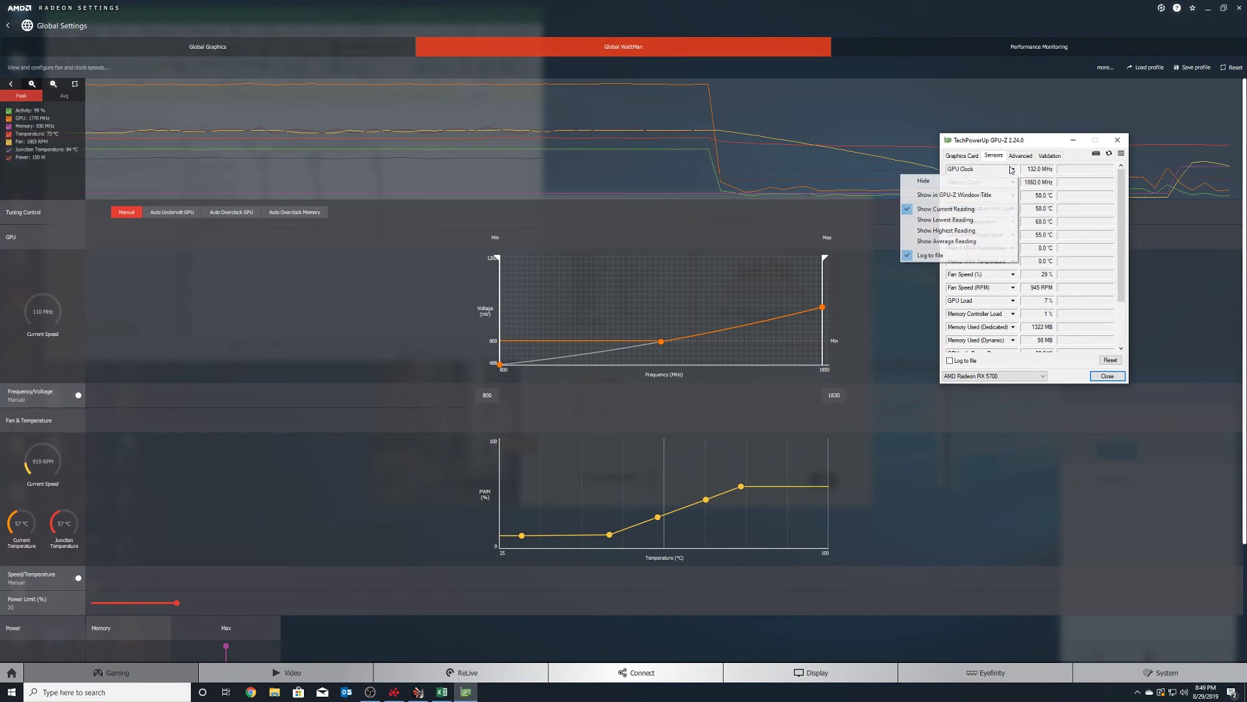
pyautogui.click(949, 230)
pyautogui.click(1013, 182)
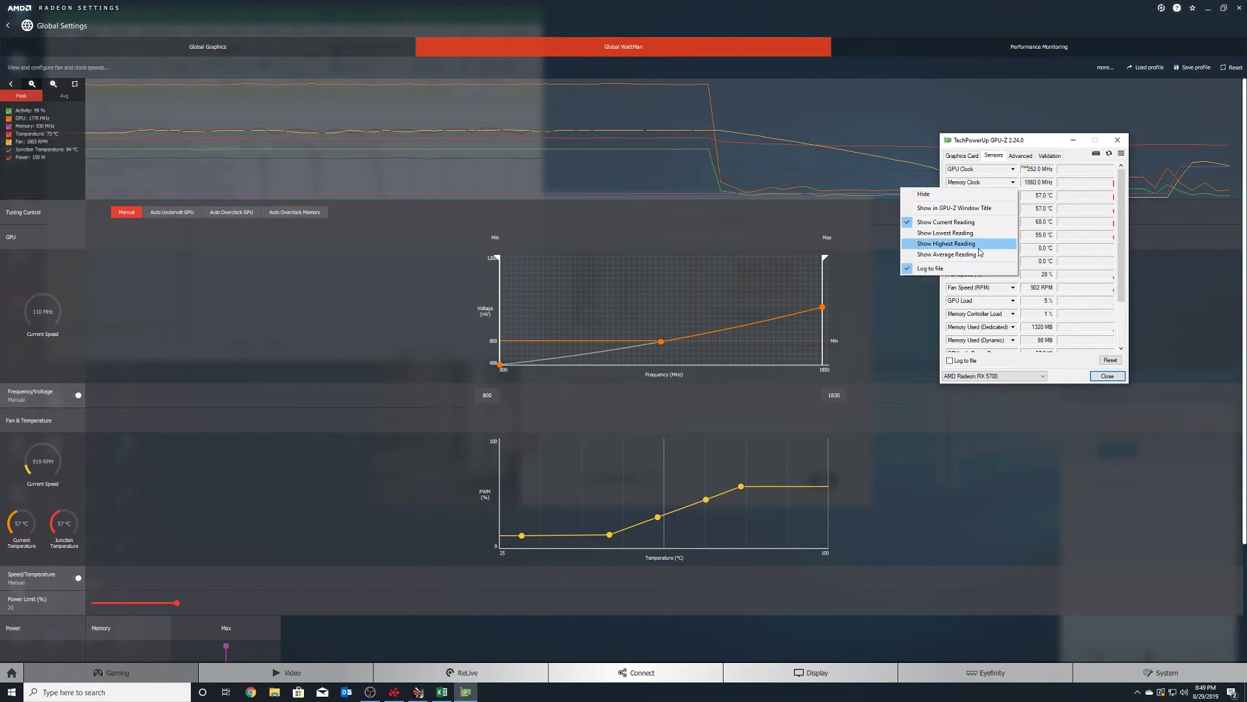
pyautogui.click(979, 243)
# Step: Show the highest readings for the GPU, hot spot, memory and GPU VRM temperatures
pyautogui.click(1013, 195)
pyautogui.click(962, 256)
pyautogui.click(1018, 195)
pyautogui.click(955, 256)
pyautogui.click(1013, 208)
pyautogui.click(955, 269)
pyautogui.click(1013, 222)
pyautogui.click(968, 283)
pyautogui.click(1013, 235)
pyautogui.click(984, 298)
# Step: Show the highest readings for GPU Voltage and GPU only Power Draw, and move the GPU-Z window out of the way
pyautogui.scroll(-3, 984, 300)
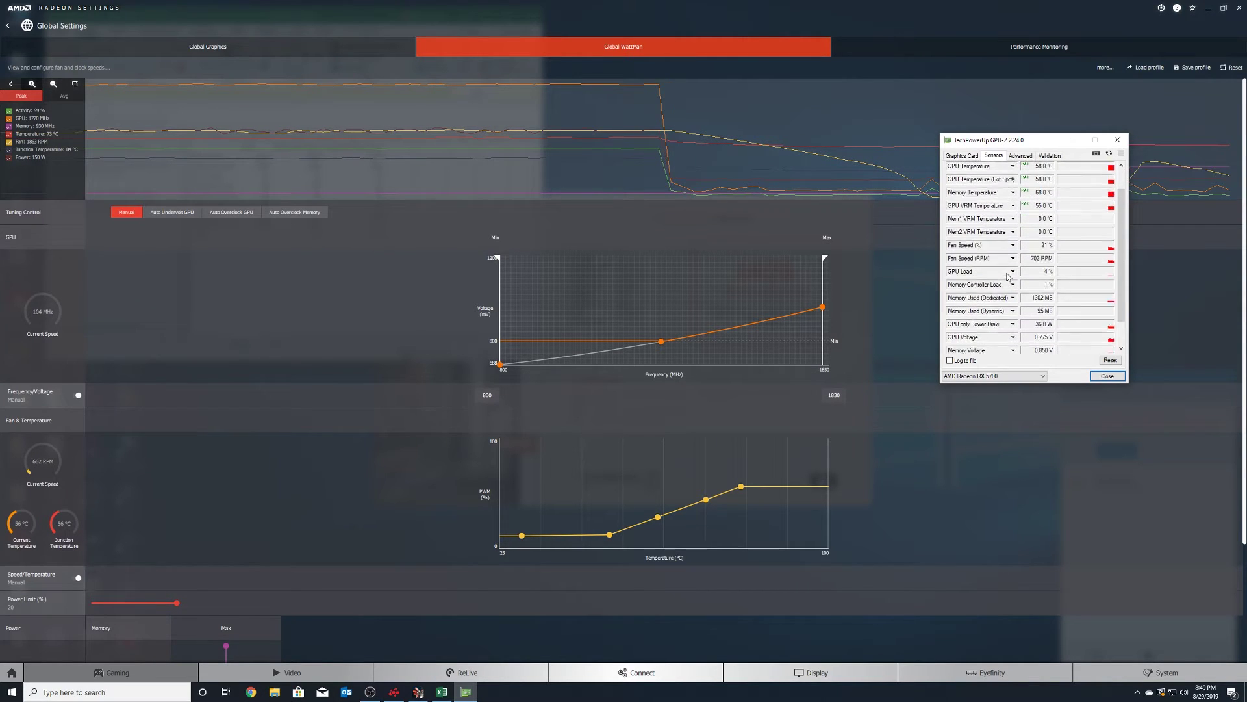
pyautogui.click(1013, 306)
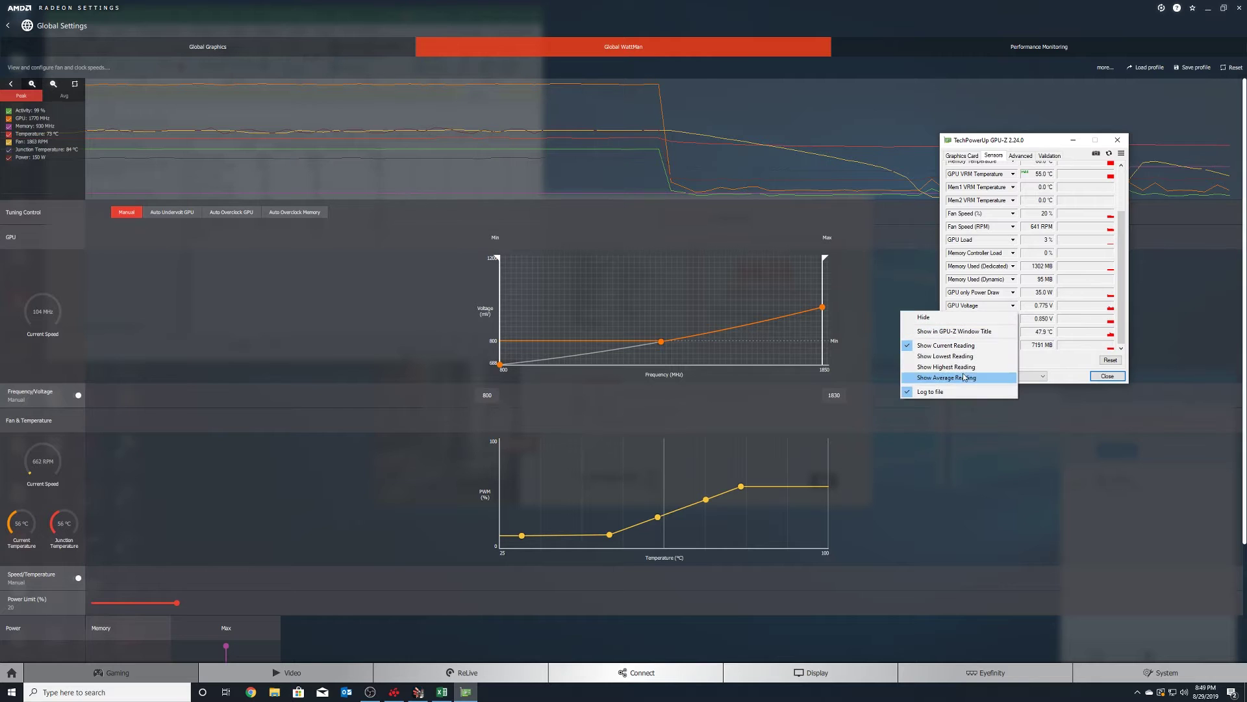
pyautogui.click(975, 367)
pyautogui.click(1013, 292)
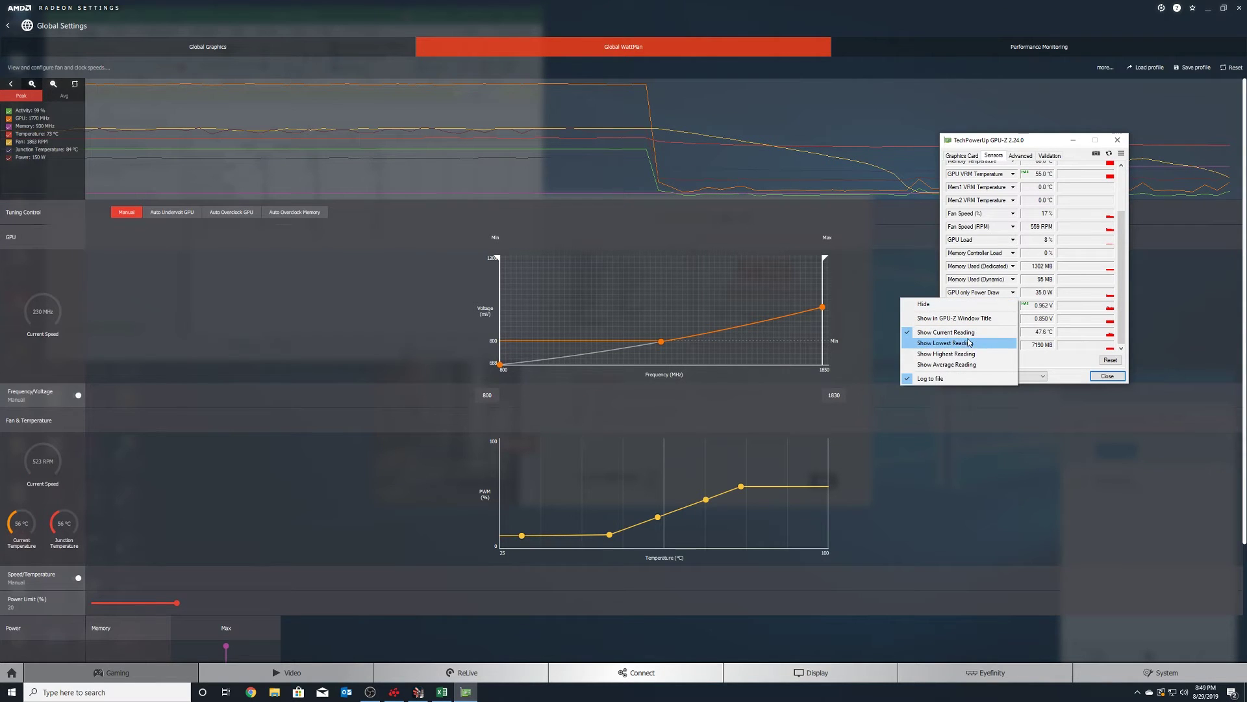
pyautogui.click(974, 354)
pyautogui.moveTo(1048, 147); pyautogui.dragTo(0, 305)
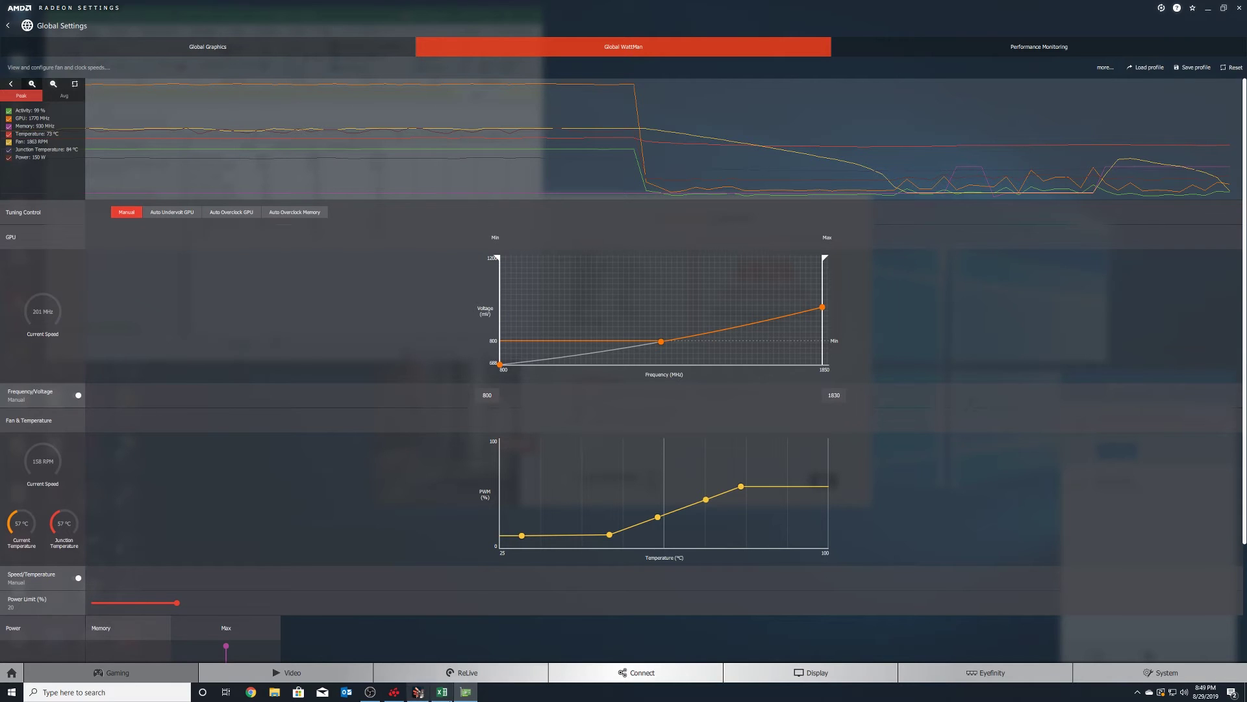
# Step: Switch to Superposition, leave the previous results and run the custom benchmark again
pyautogui.click(418, 692)
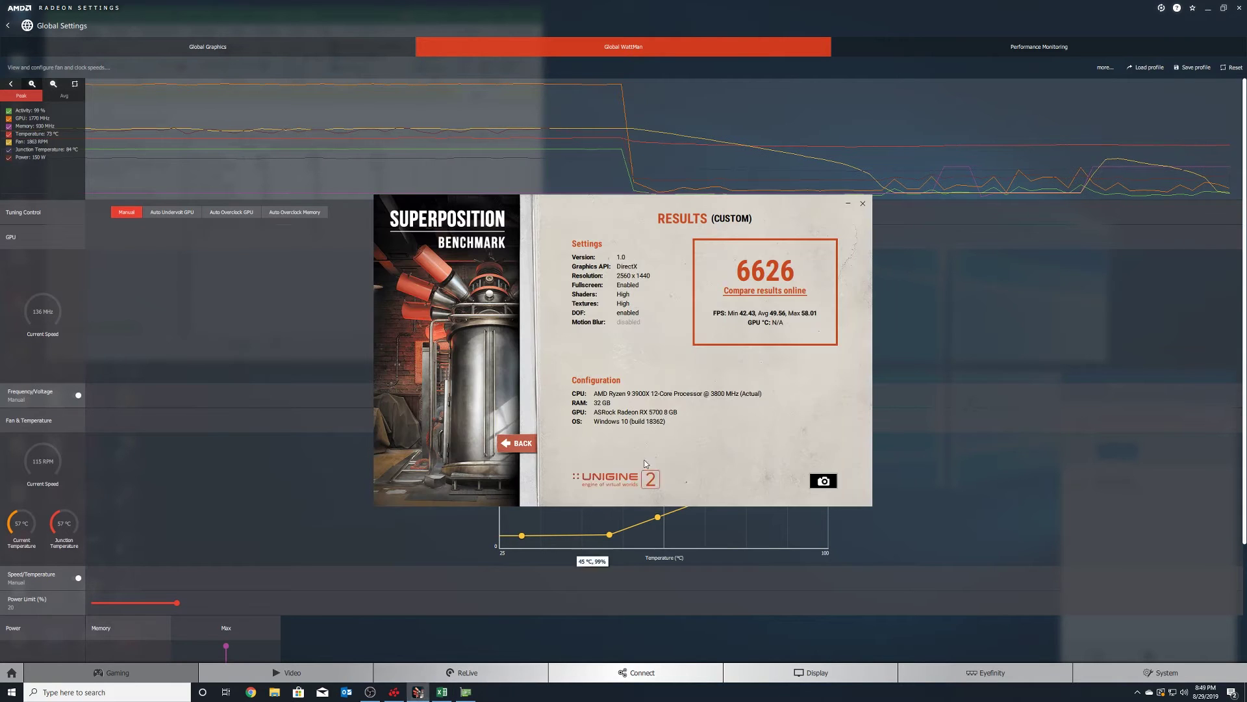
pyautogui.click(499, 443)
pyautogui.click(839, 476)
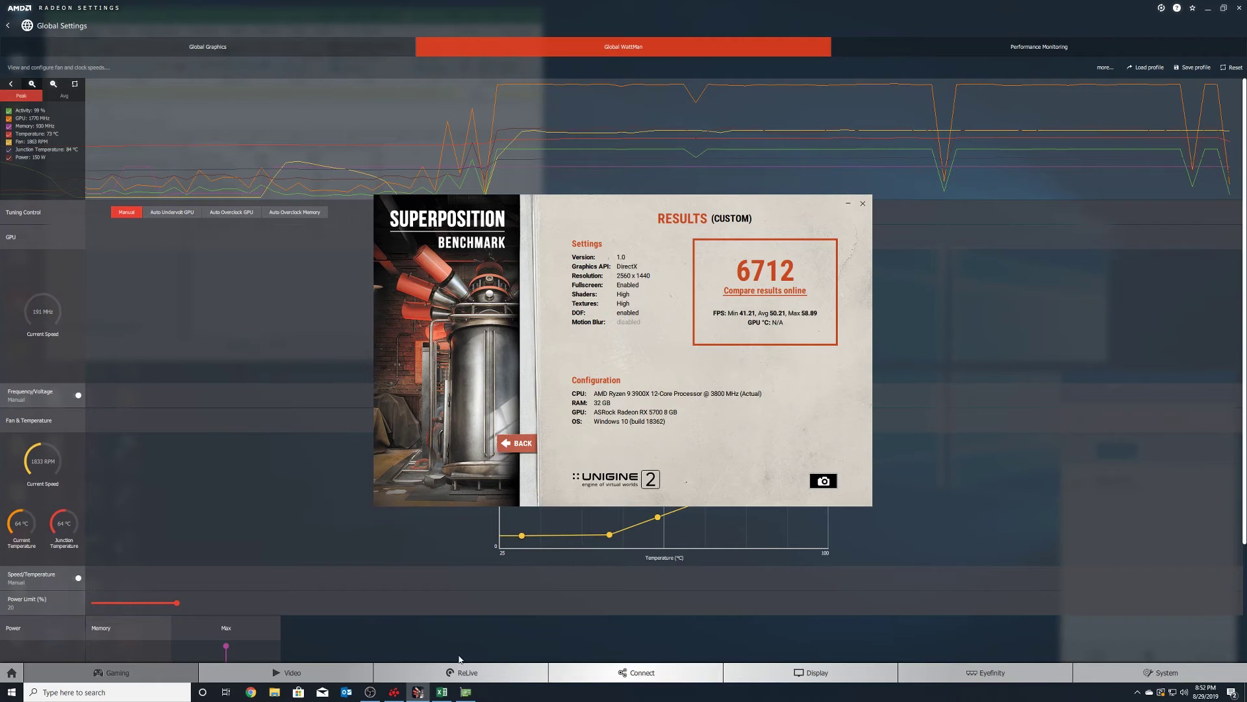
# Step: Switch to the Excel comparison sheet and enter the GPU clock 1772 in E2 and memory clock 1860 in E3
pyautogui.click(442, 692)
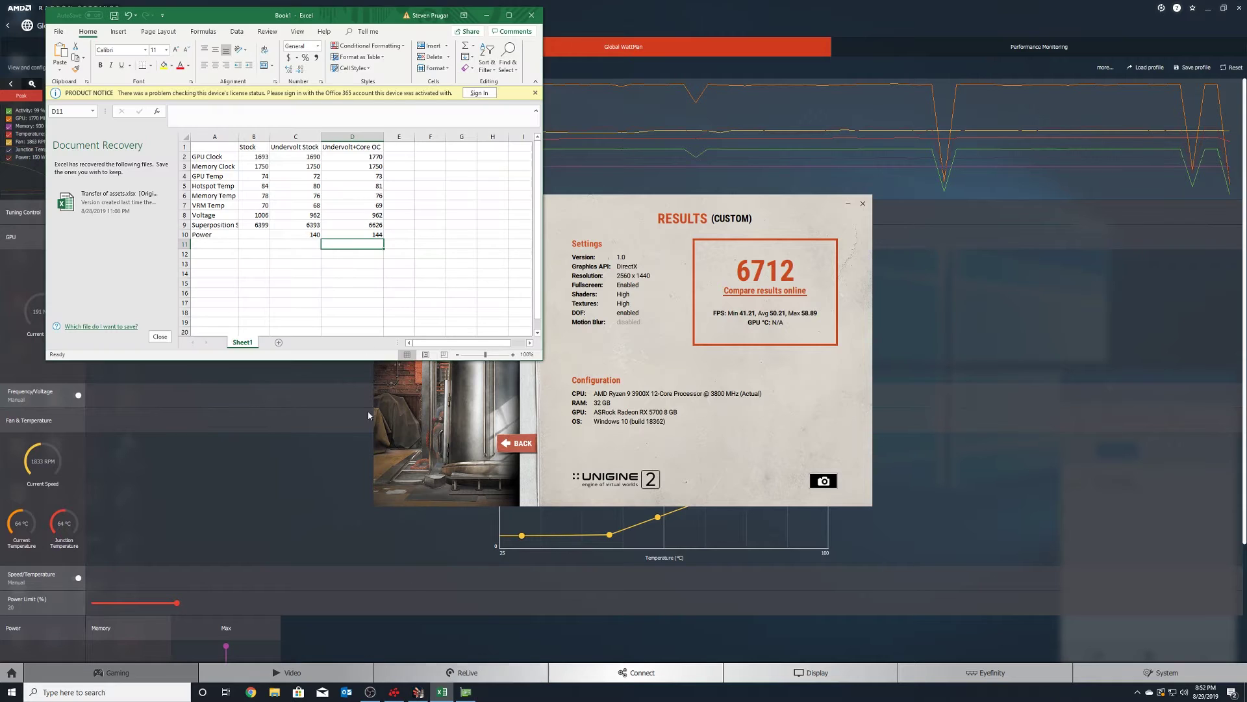
pyautogui.click(390, 157)
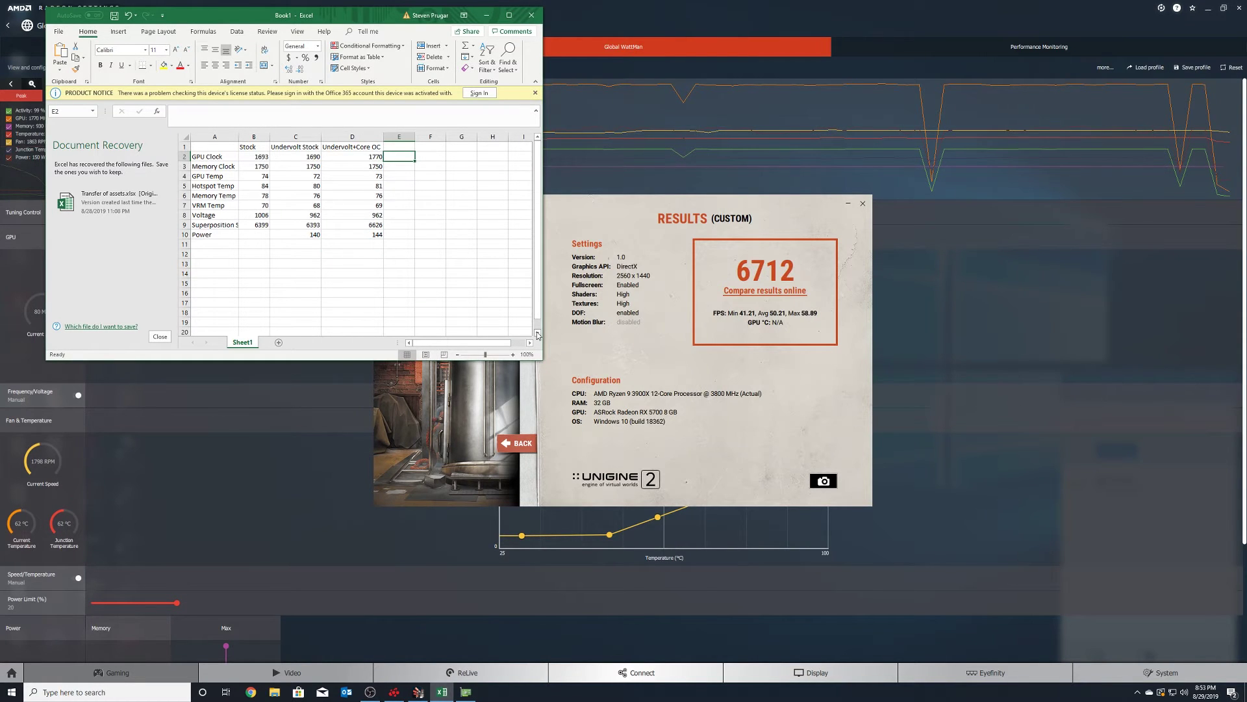
pyautogui.write('1772')
pyautogui.press('Return')
pyautogui.write('1860')
pyautogui.press('Return')
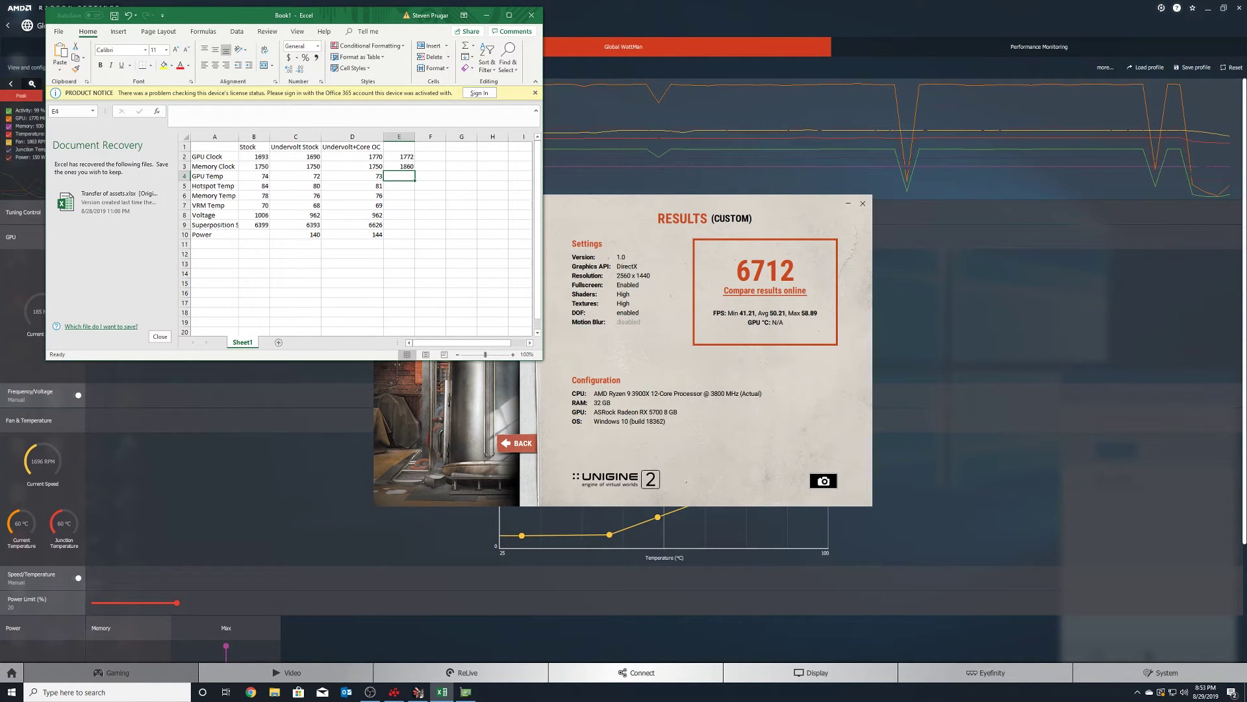
# Step: Bring GPU-Z beside the sheet and enter the temperatures in column E: GPU 72, hotspot 82, memory 78 and VRM 69
pyautogui.moveTo(984, 354); pyautogui.dragTo(723, 135)
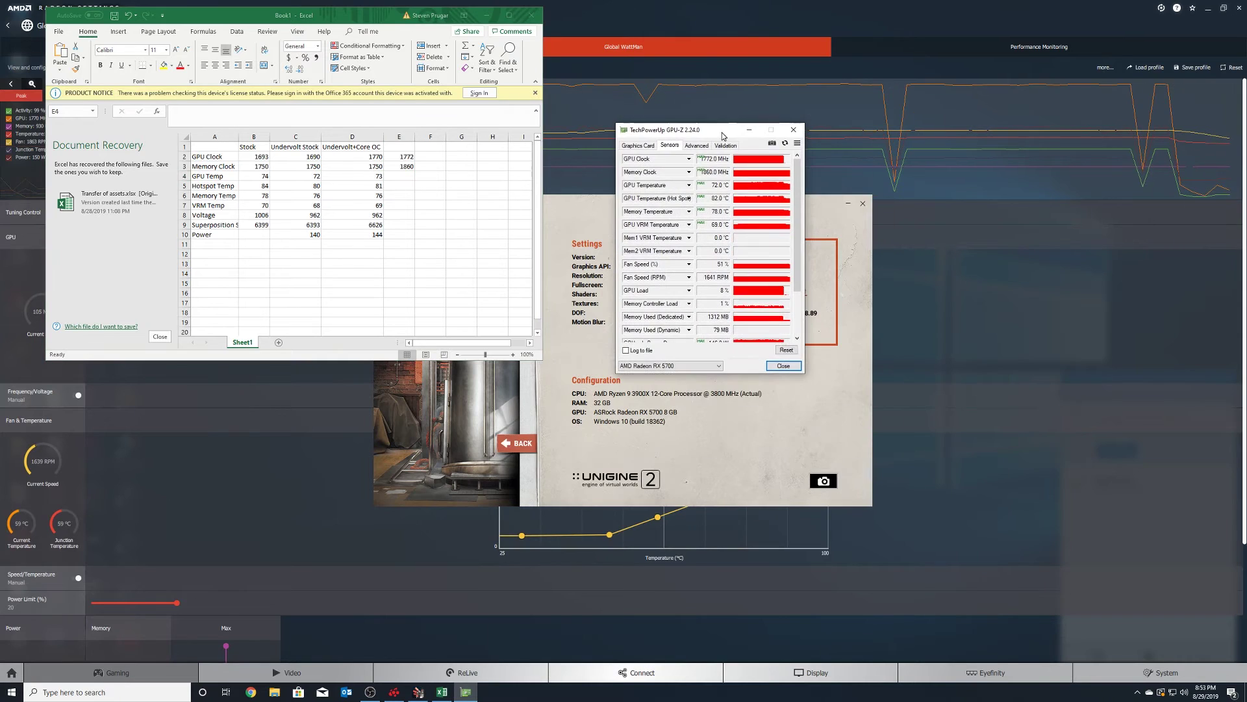
pyautogui.click(402, 174)
pyautogui.write('72')
pyautogui.press('Return')
pyautogui.write('82')
pyautogui.press('Return')
pyautogui.write('78')
pyautogui.press('Return')
pyautogui.write('69')
pyautogui.press('Return')
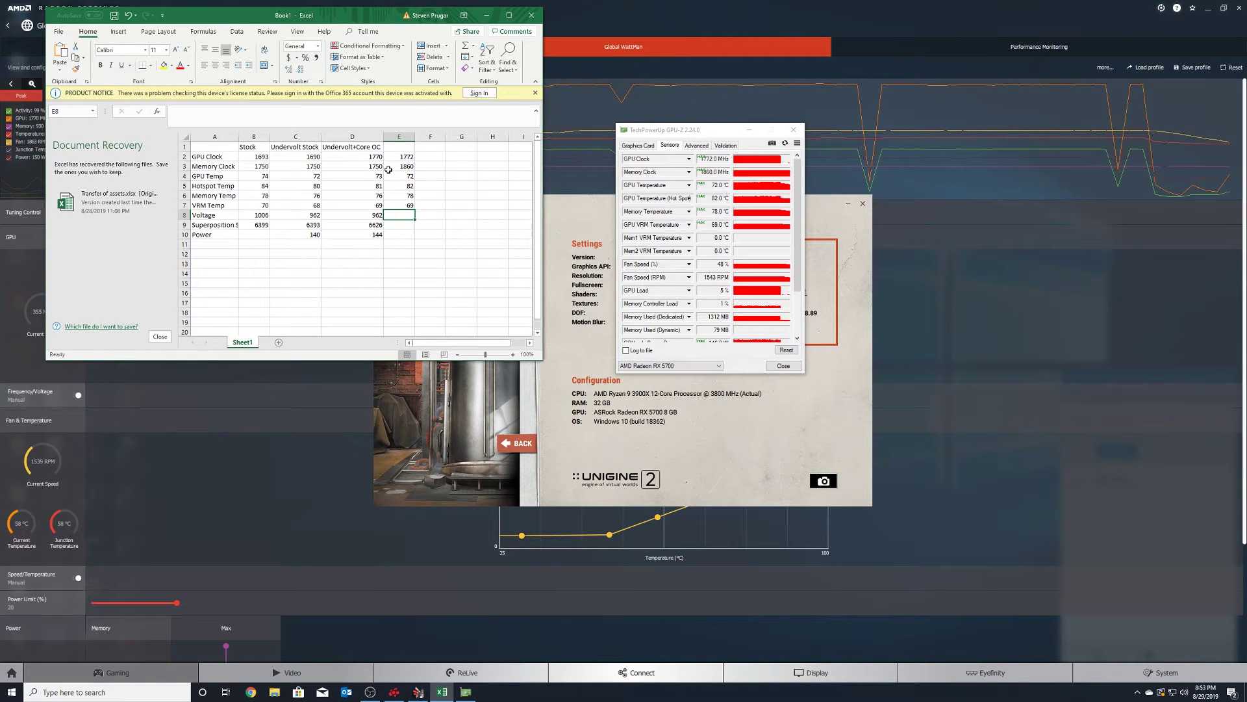
# Step: Bring the GPU Voltage sensor into view in GPU-Z and enter 962 as the voltage in E8
pyautogui.scroll(-1, 624, 289)
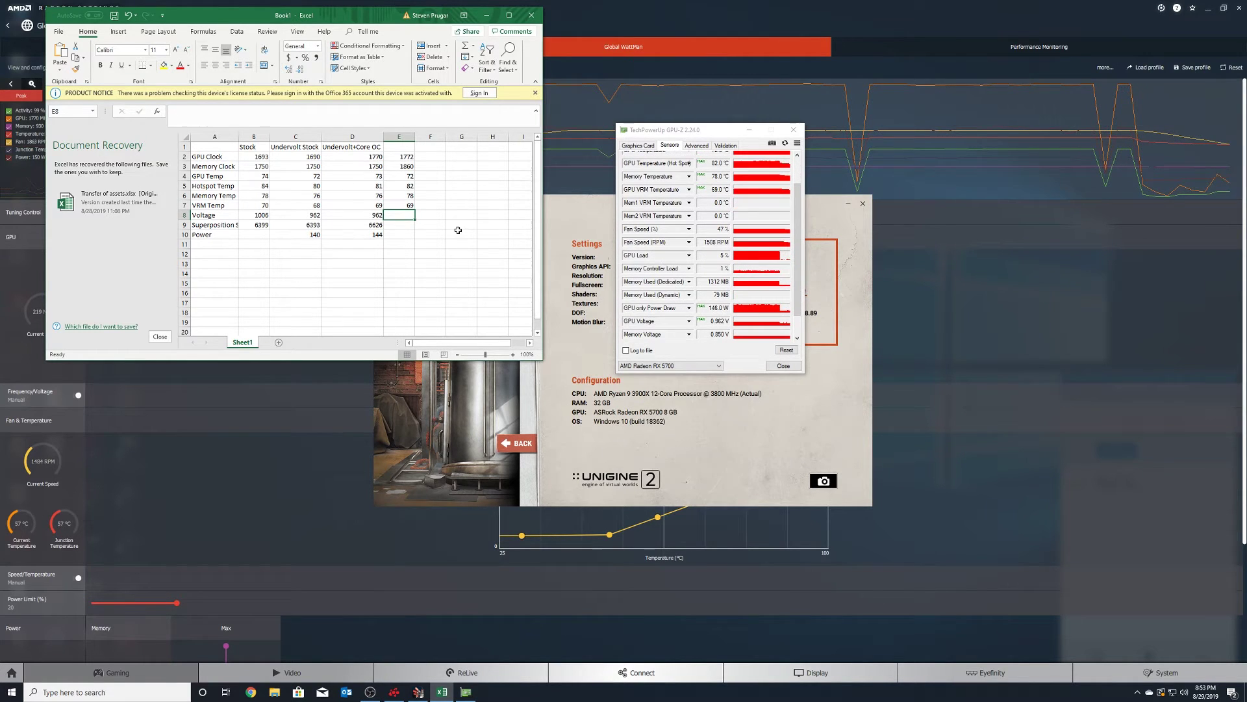
pyautogui.write('87')
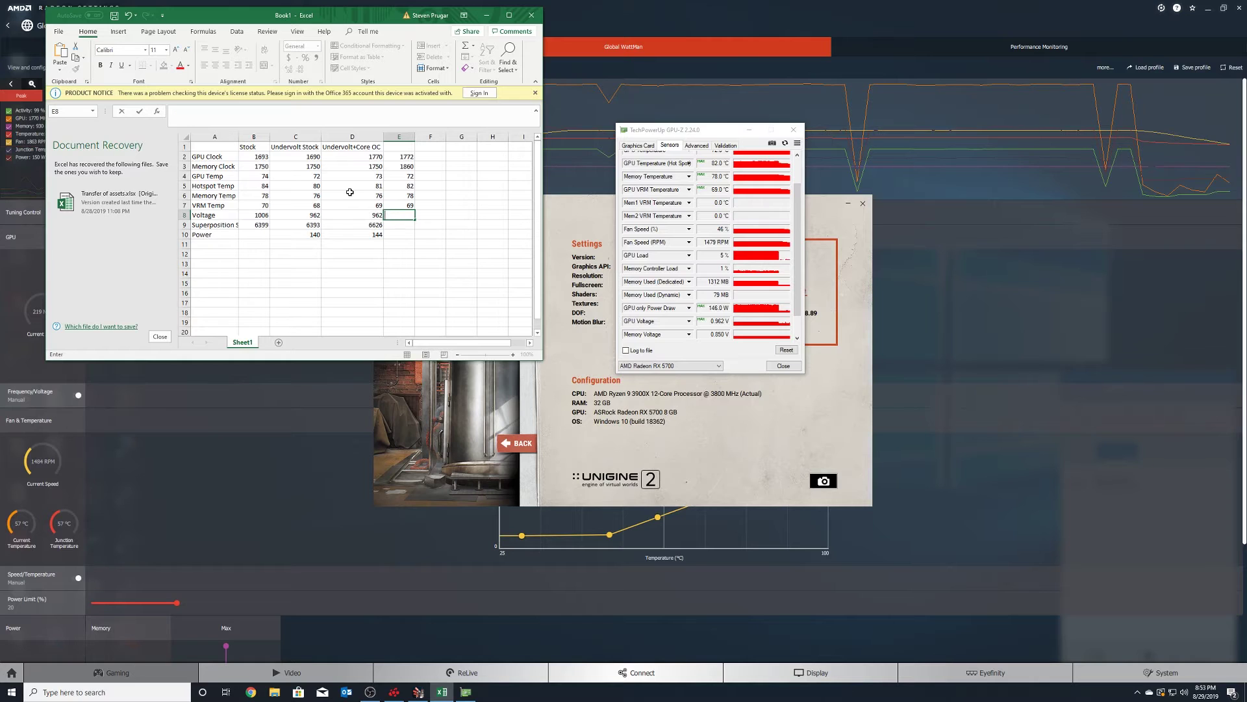
pyautogui.write('62')
pyautogui.press('Return')
# Step: Enter the power 146 in E10 and the Superposition score 6712 in E9
pyautogui.write('1')
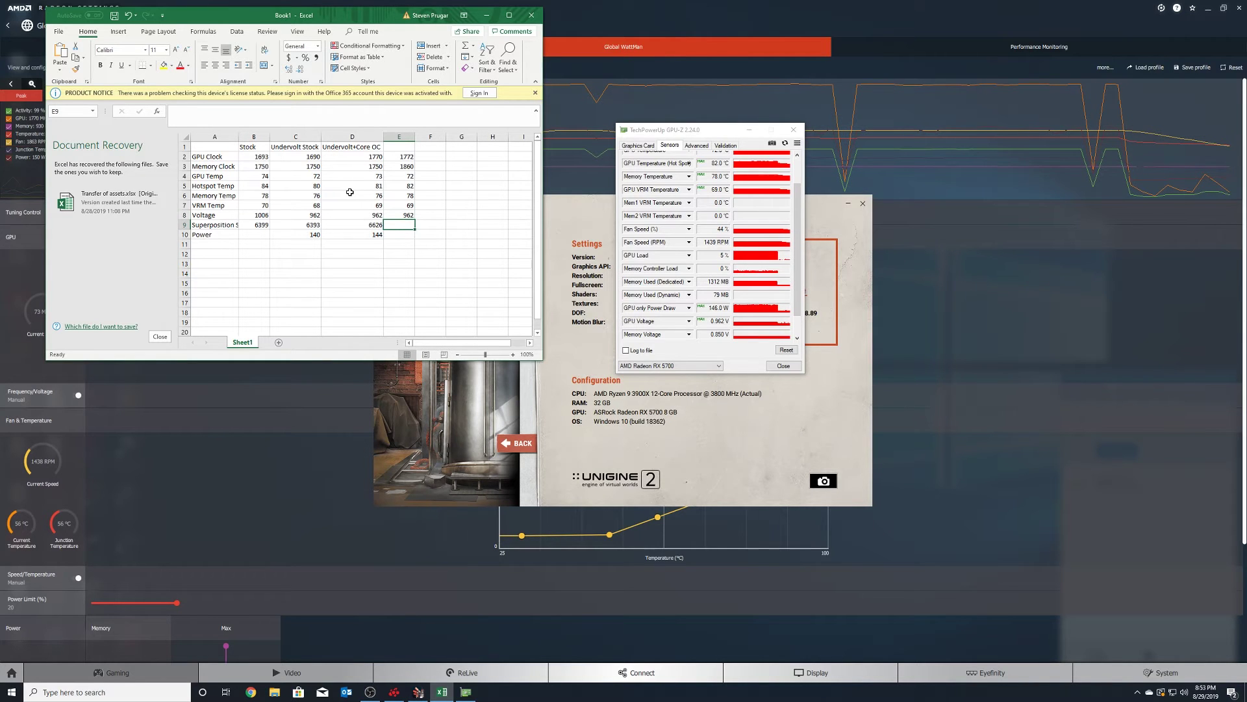
pyautogui.write('4')
pyautogui.press('Return')
pyautogui.write('146')
pyautogui.press('Up')
pyautogui.write('6')
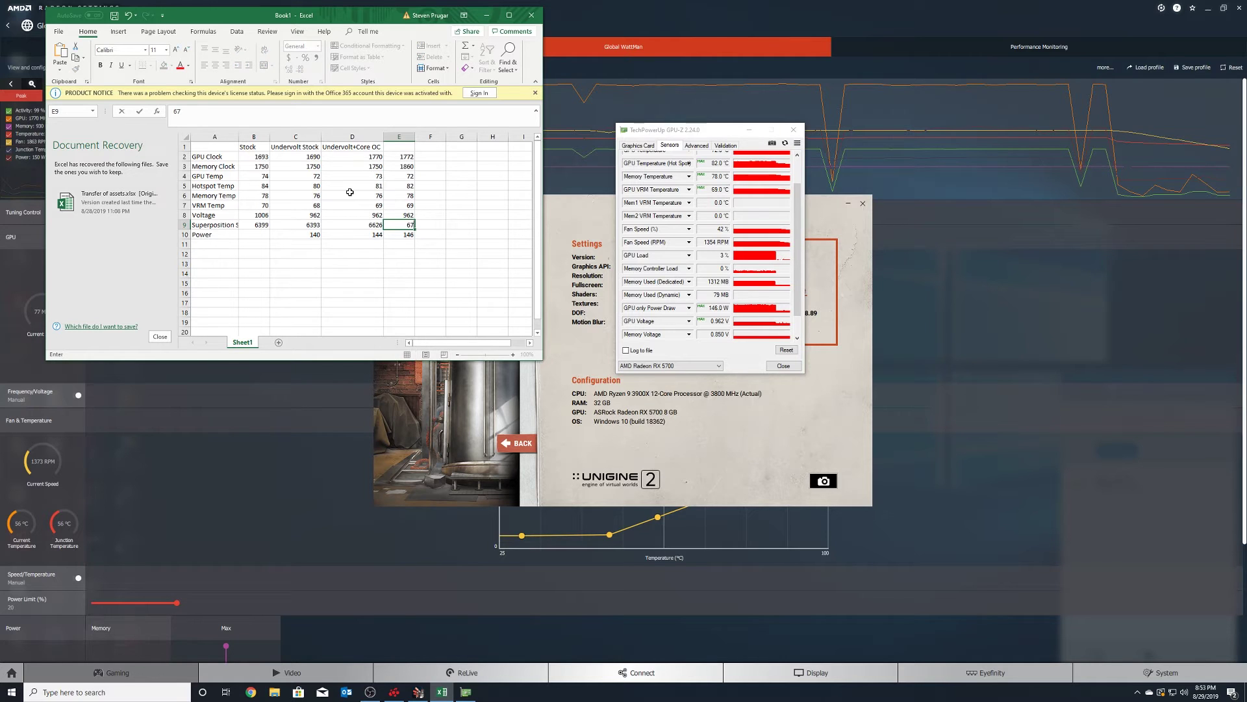
pyautogui.click(679, 471)
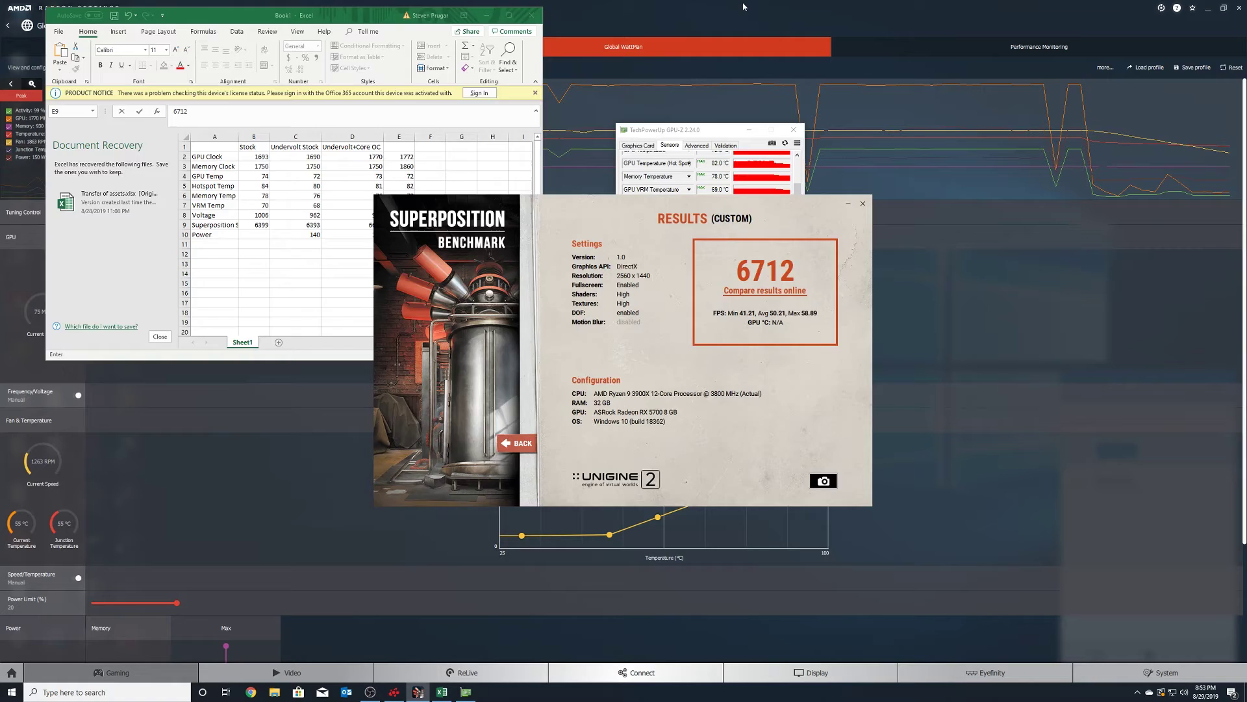
# Step: Return to Radeon Settings, set the maximum GPU frequency to 1850 MHz and apply the WattMan settings
pyautogui.click(695, 57)
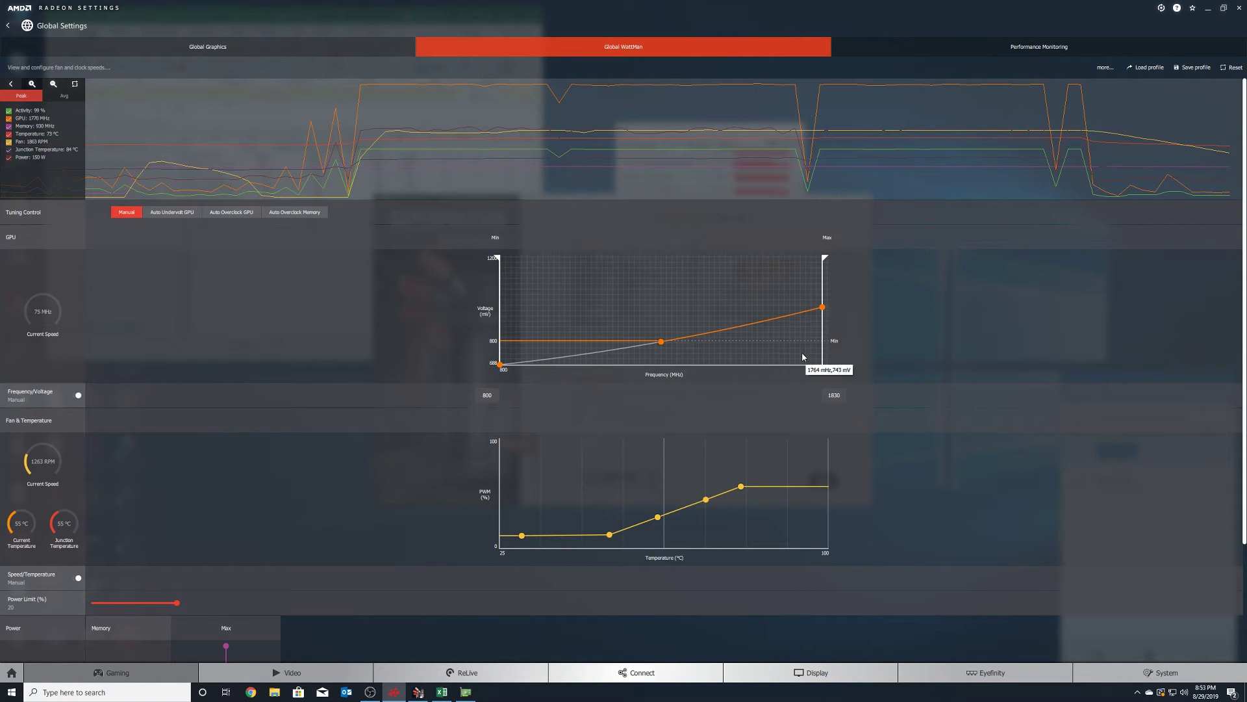
pyautogui.click(833, 400)
pyautogui.write('1850')
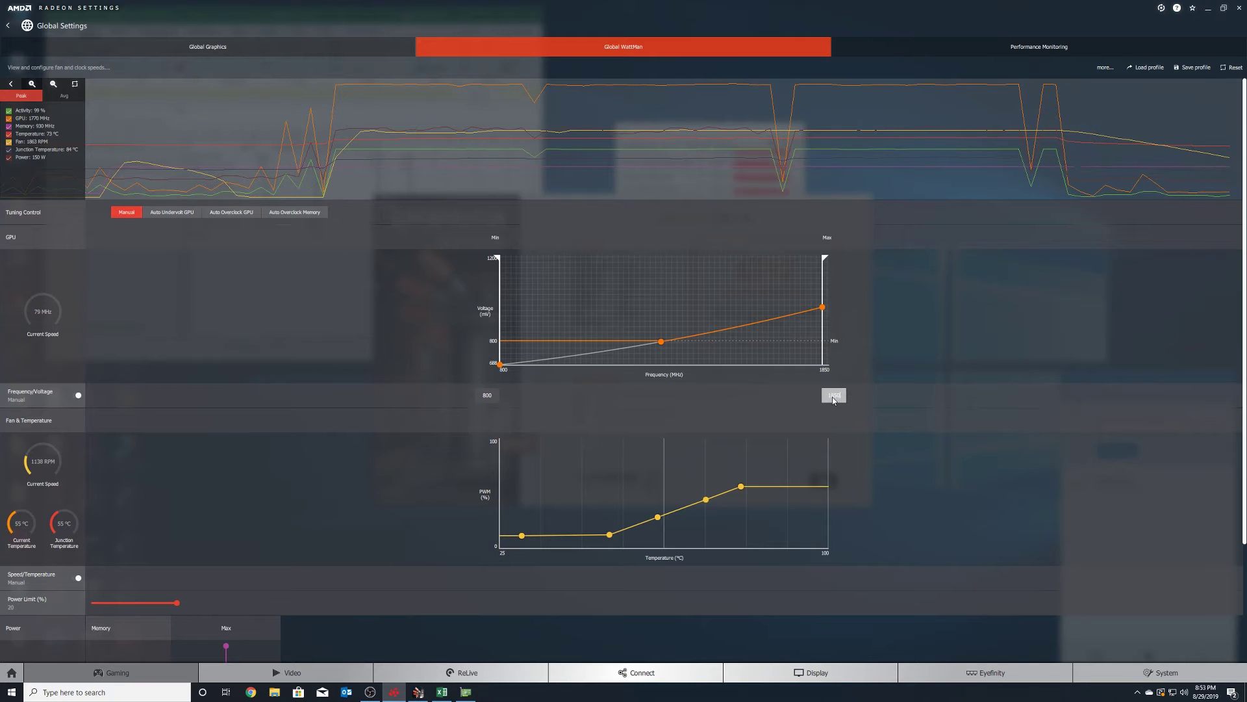
pyautogui.press('Return')
pyautogui.click(1164, 68)
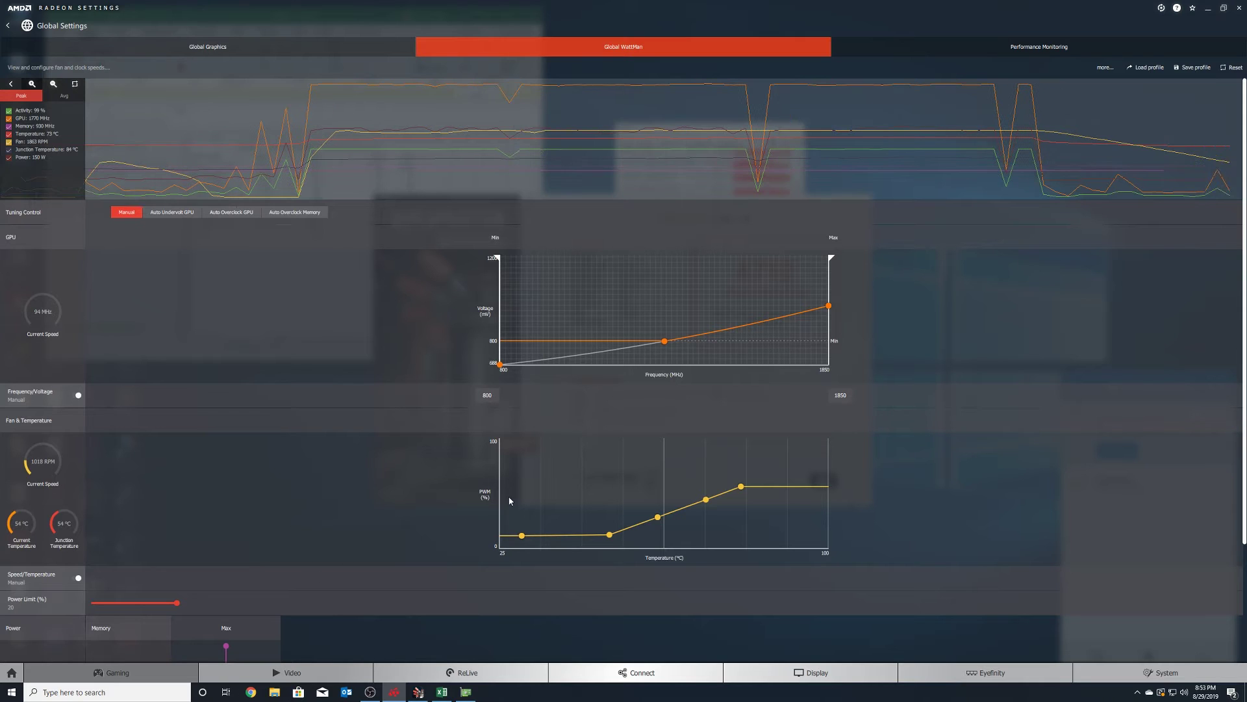
pyautogui.scroll(-1, 627, 521)
pyautogui.scroll(-1, 604, 532)
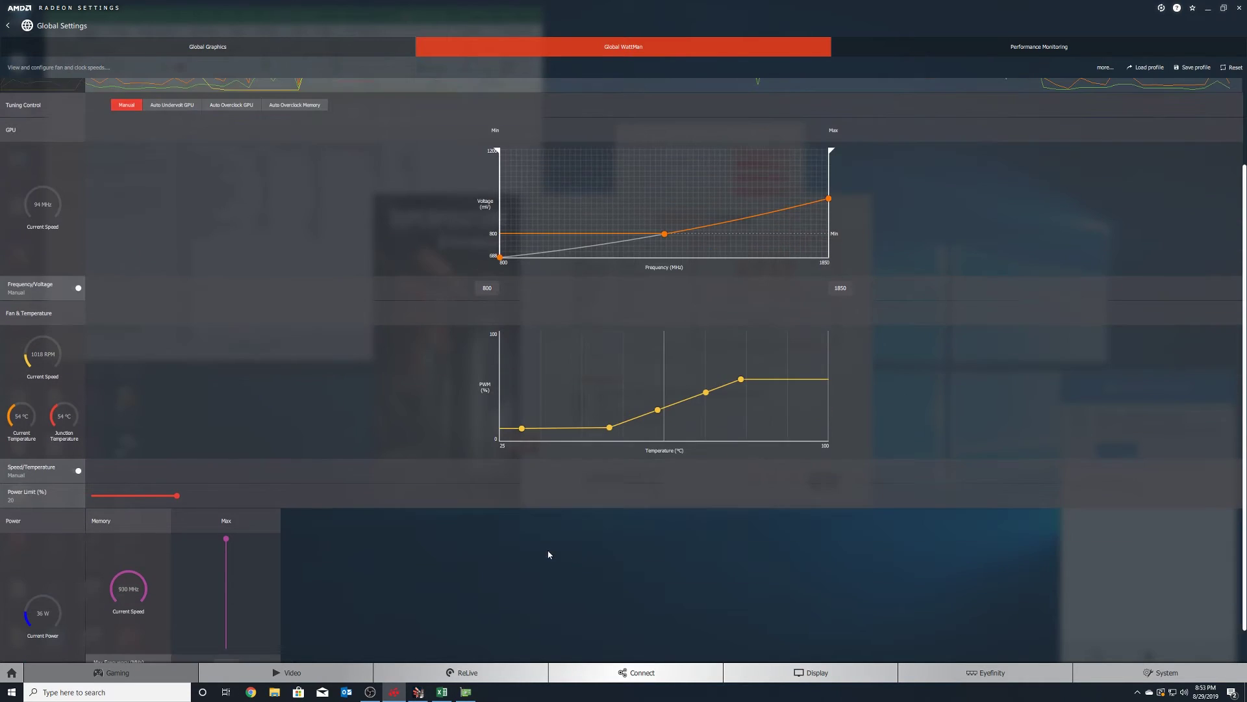
# Step: Switch to Superposition and leave the results page for the benchmark setup
pyautogui.click(419, 692)
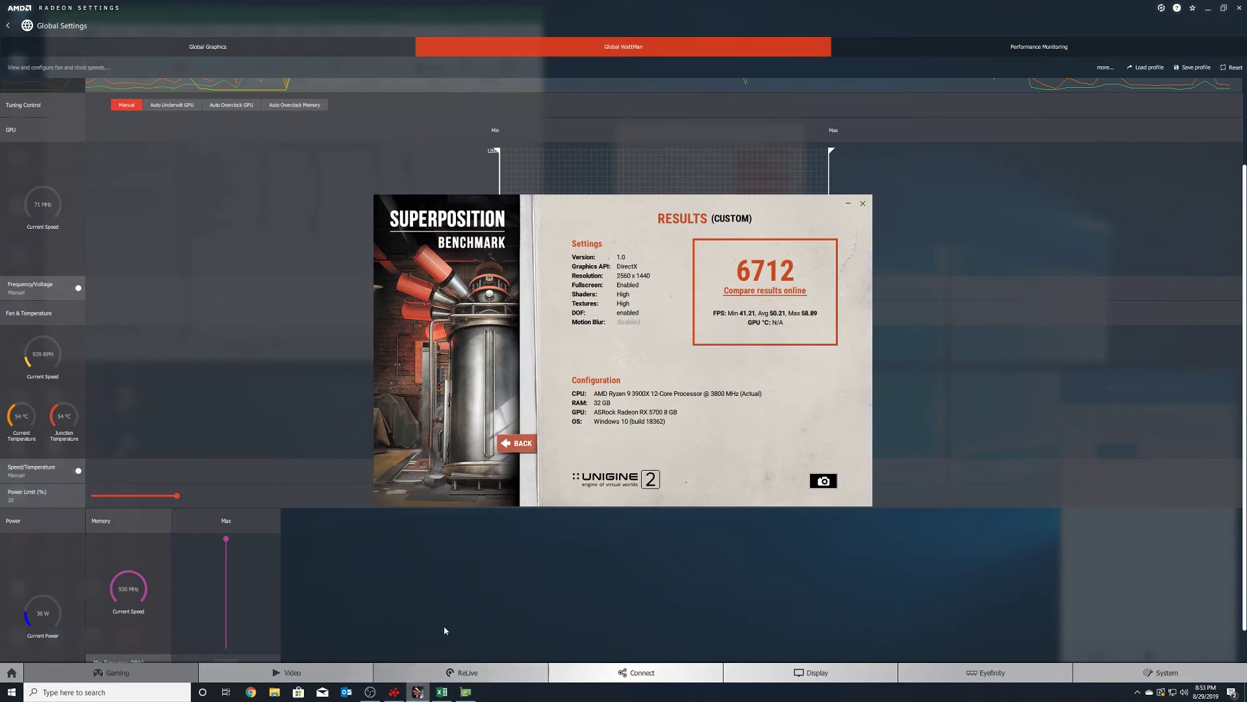
pyautogui.click(507, 444)
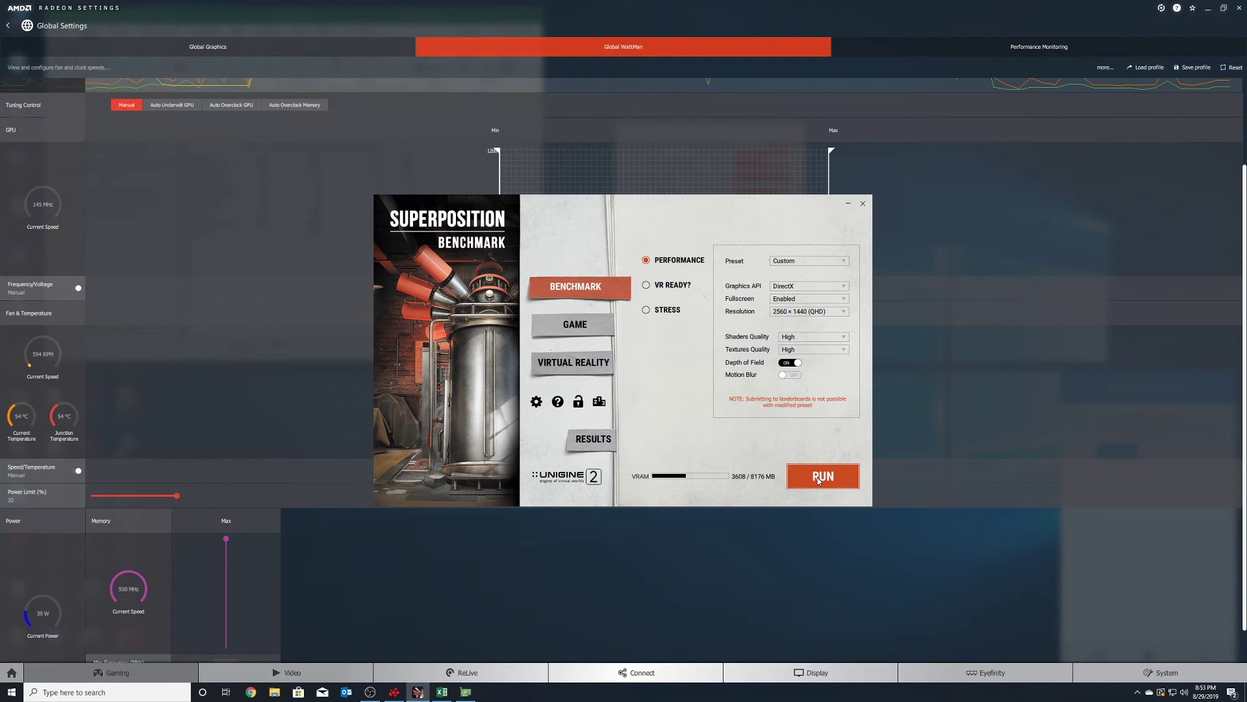
# Step: Switch to the Excel results sheet and save the workbook in Documents as RX 5700 Unvolting
pyautogui.click(452, 696)
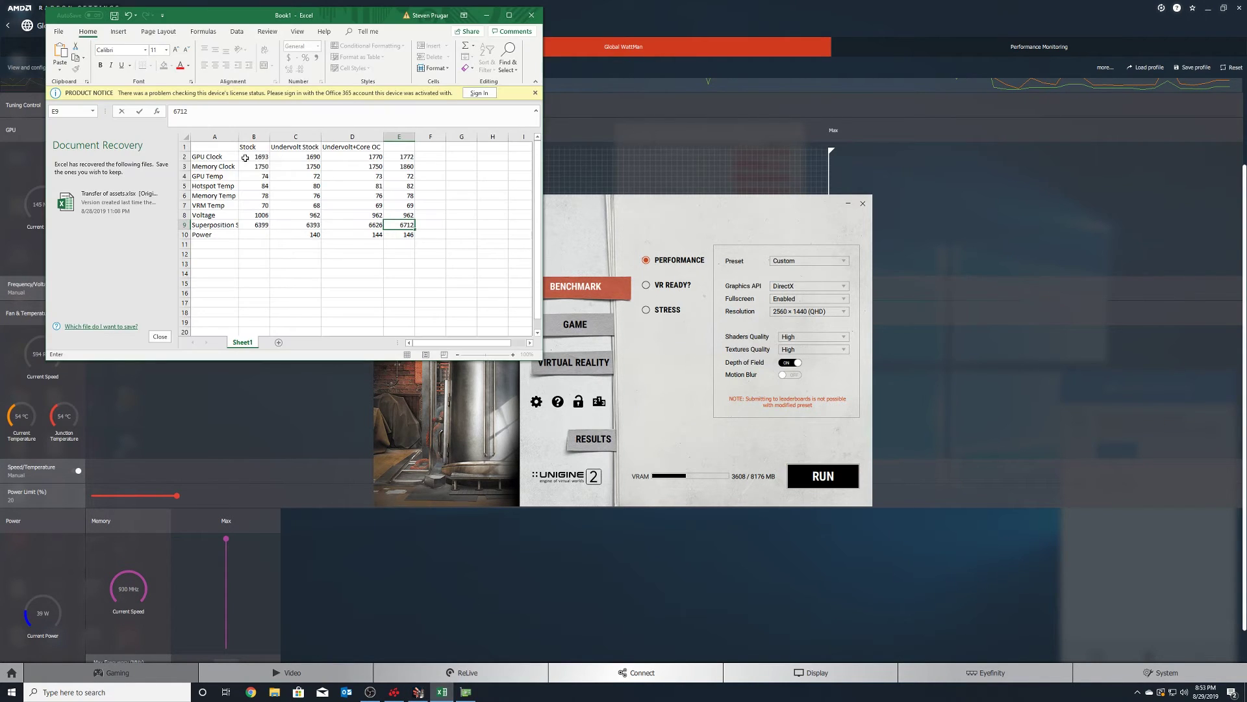
pyautogui.hotkey('ctrl', 's')
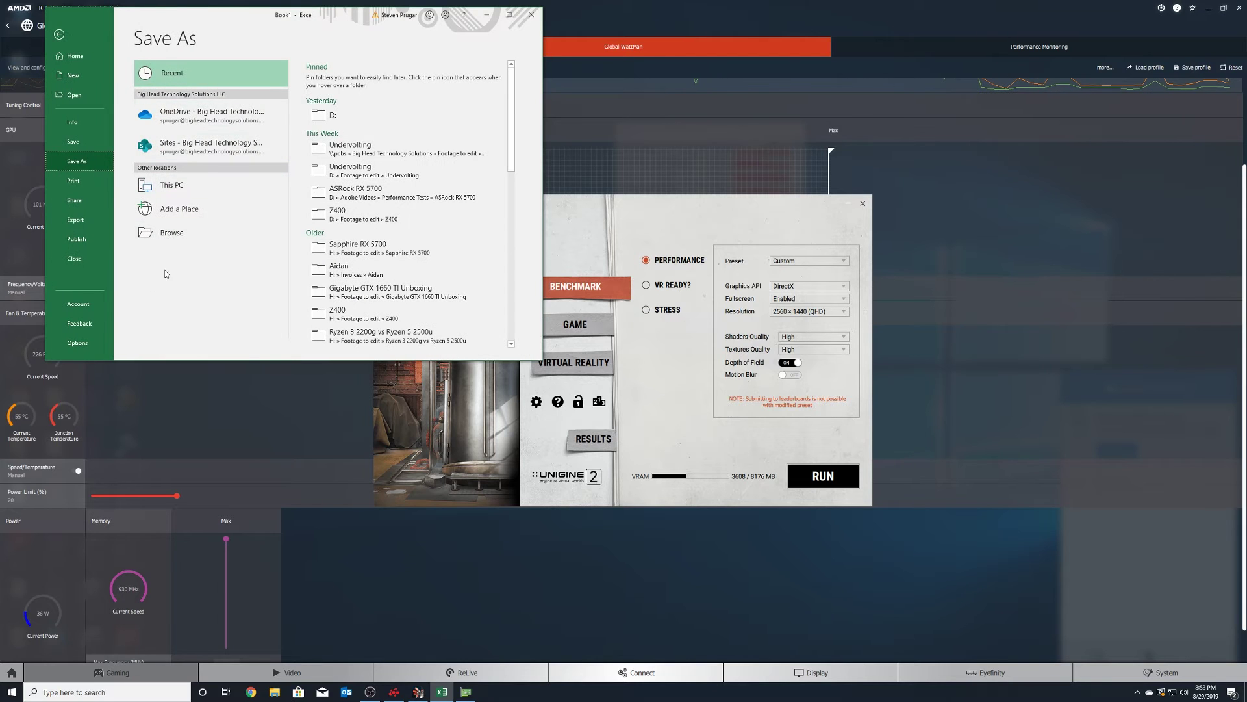
pyautogui.click(170, 233)
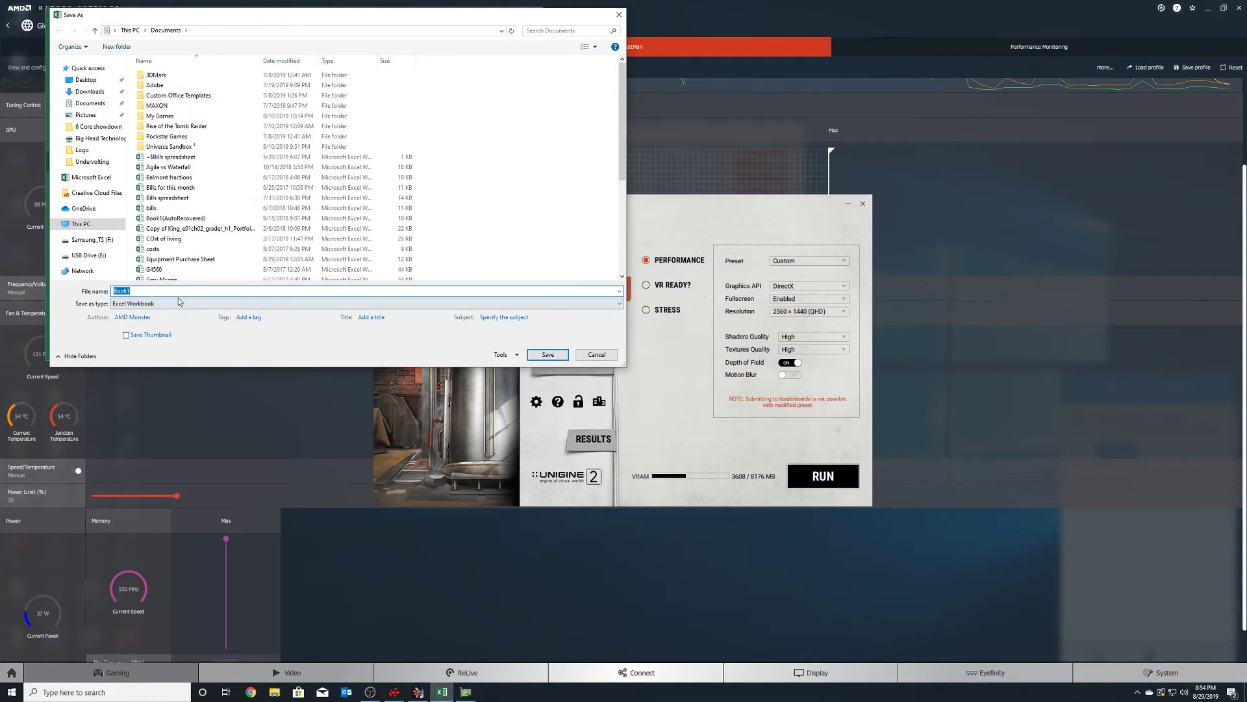
pyautogui.write('RX 5700 Unvolting')
pyautogui.press('Return')
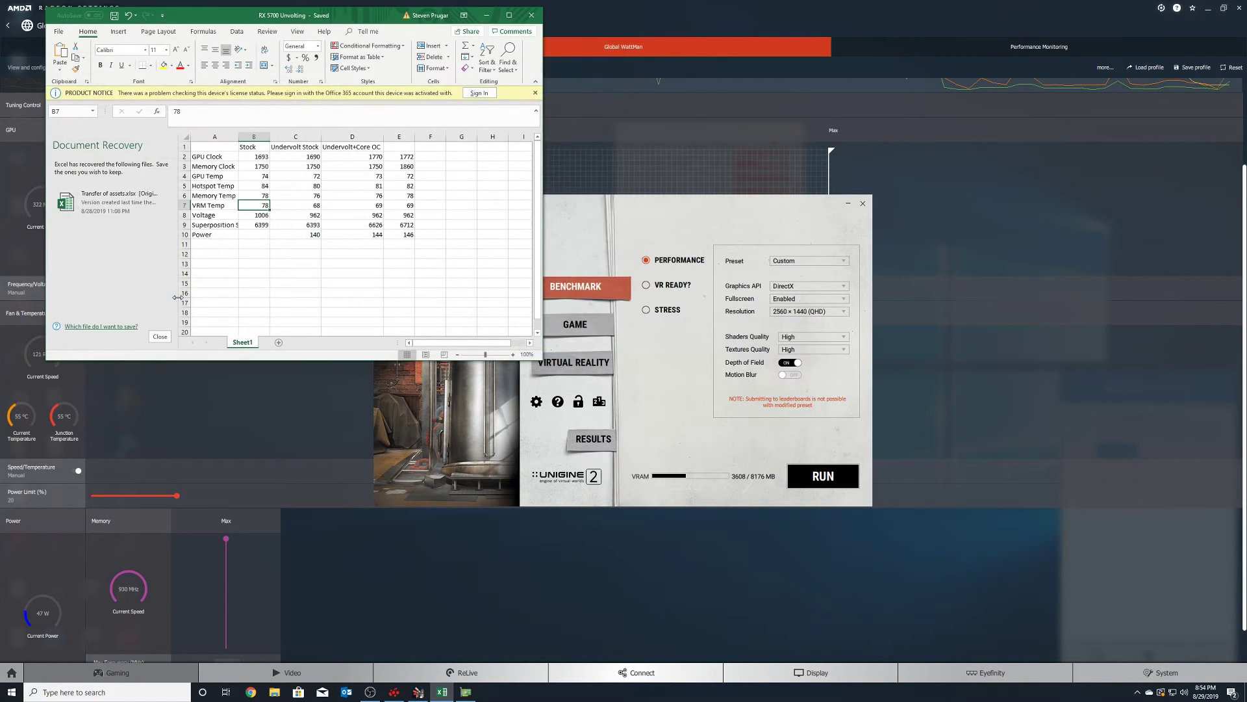
# Step: Close GPU-Z and launch it again to clear its recorded sensor readings
pyautogui.rightClick(468, 694)
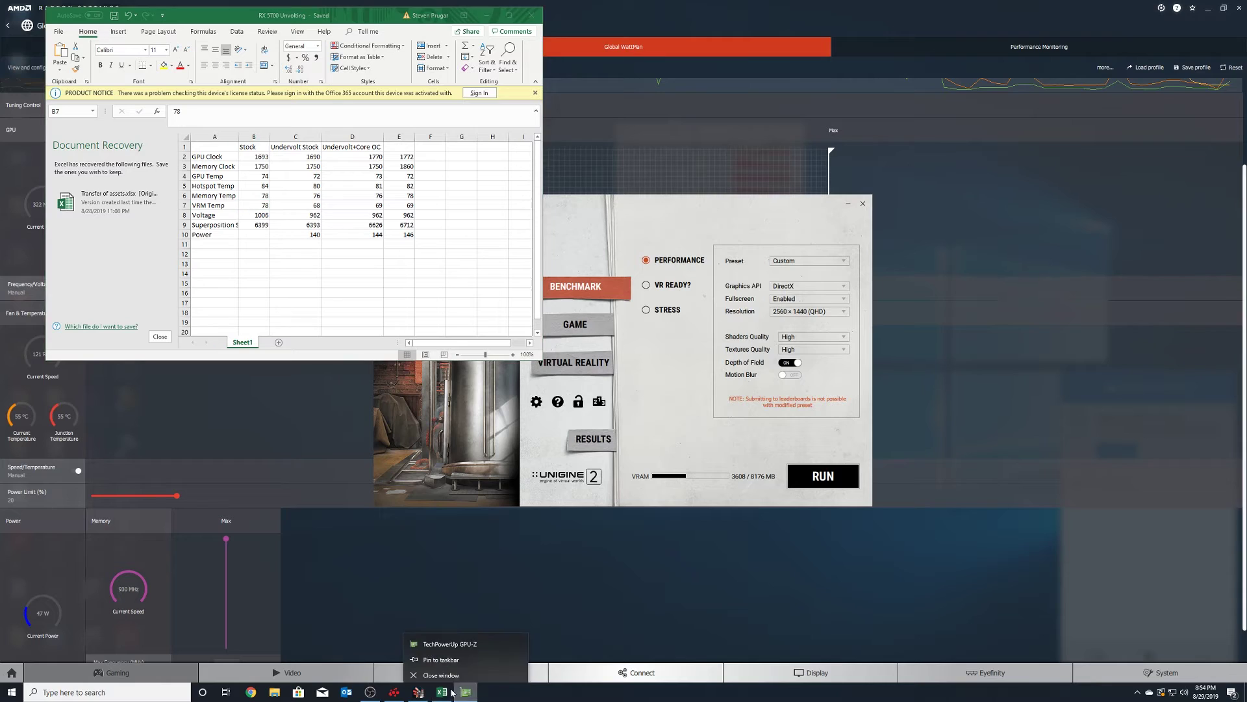
pyautogui.click(465, 672)
pyautogui.click(113, 694)
pyautogui.write('gpu')
pyautogui.press('Return')
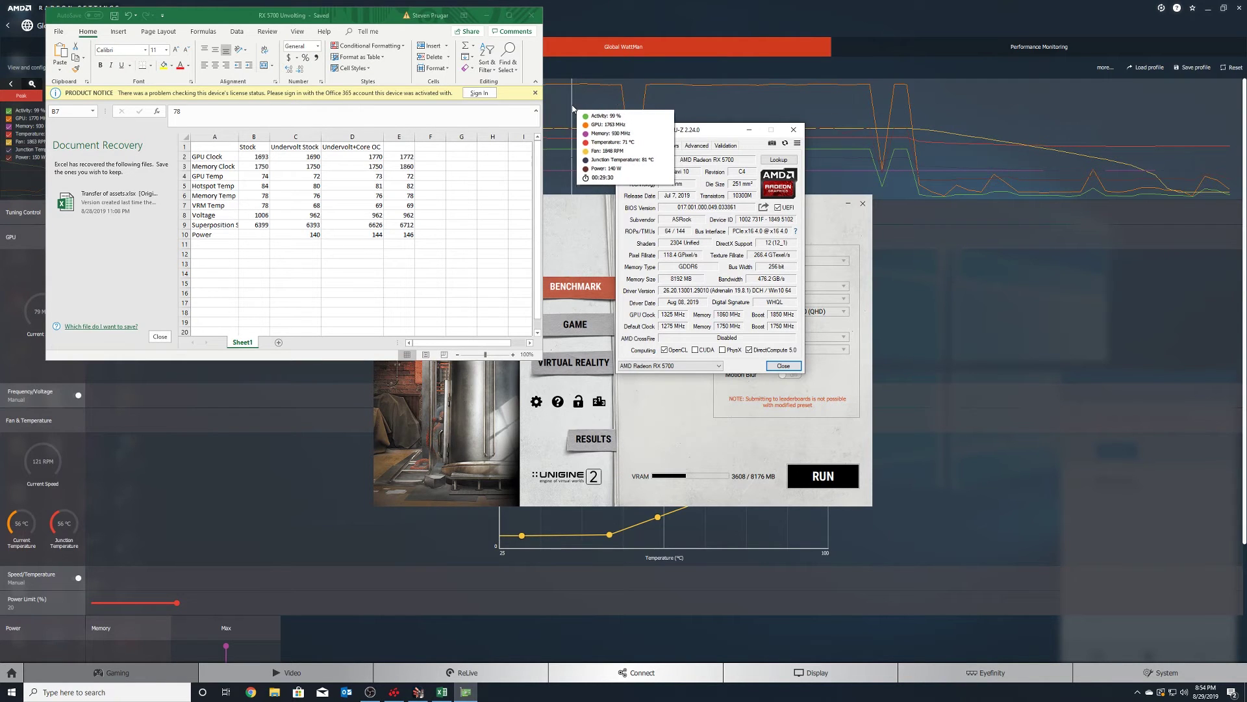
# Step: Move the Excel window clear of GPU-Z and show the GPU-Z sensor readings
pyautogui.moveTo(374, 16); pyautogui.dragTo(543, 382)
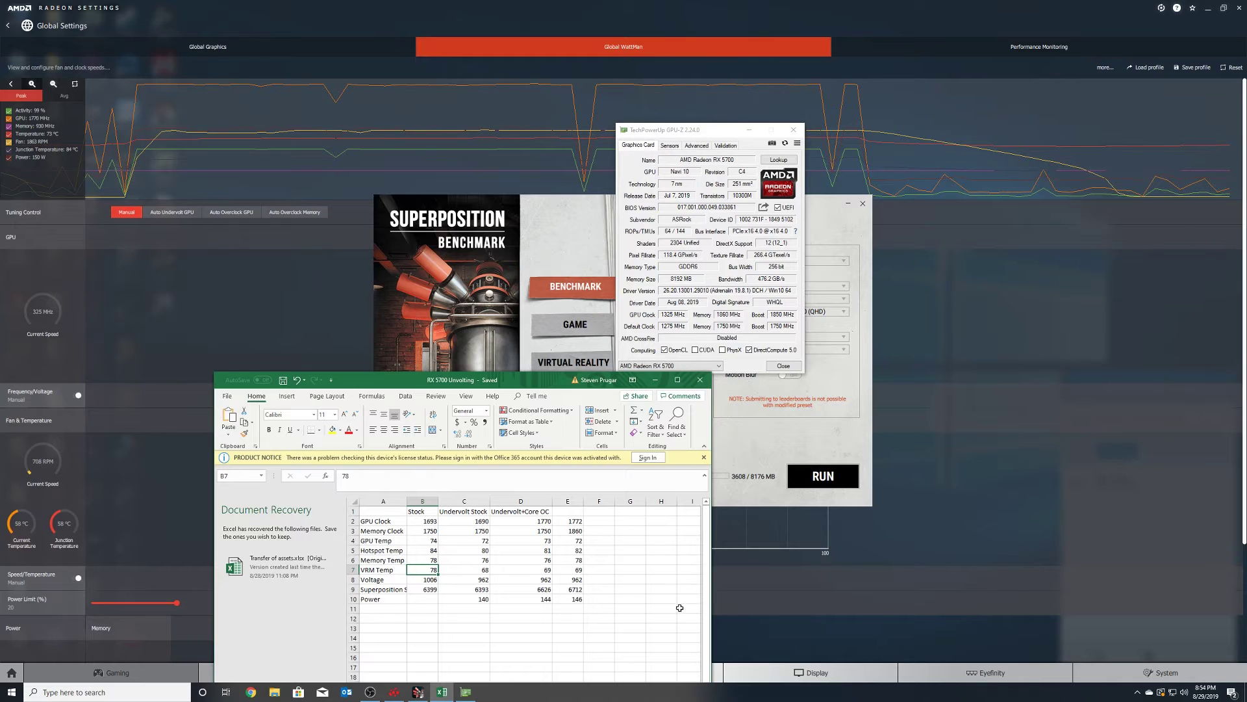
pyautogui.click(465, 692)
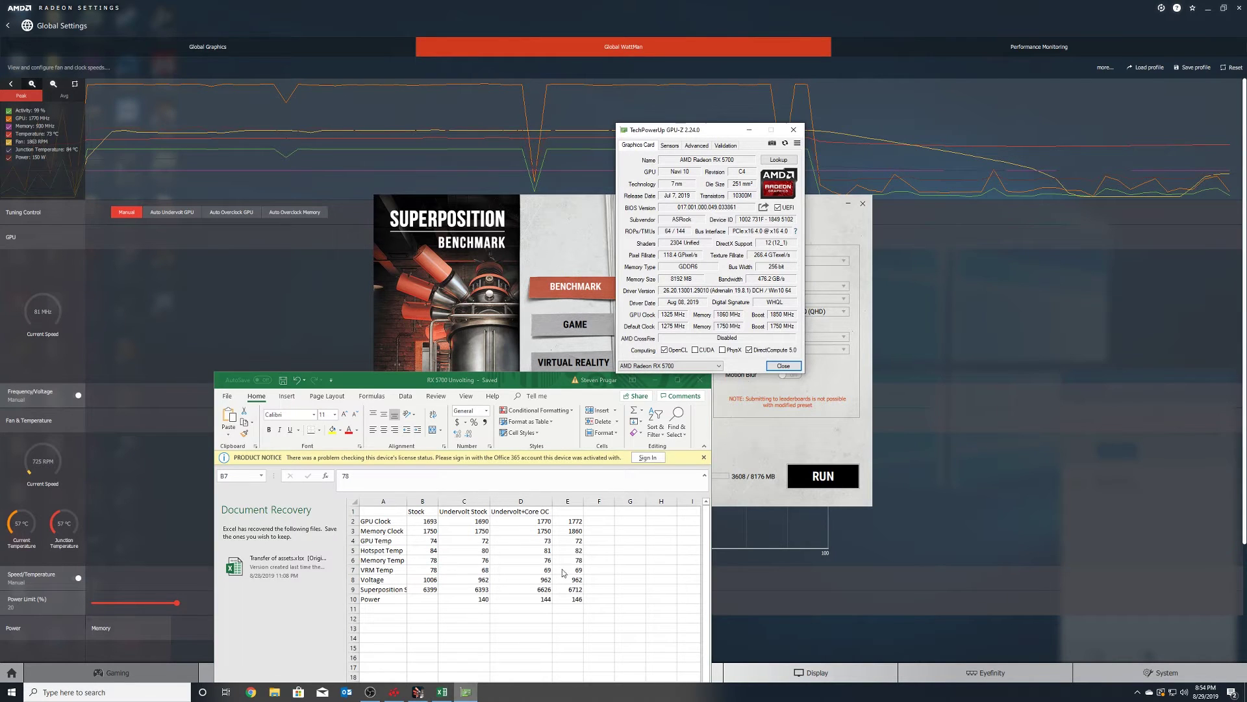
pyautogui.click(670, 145)
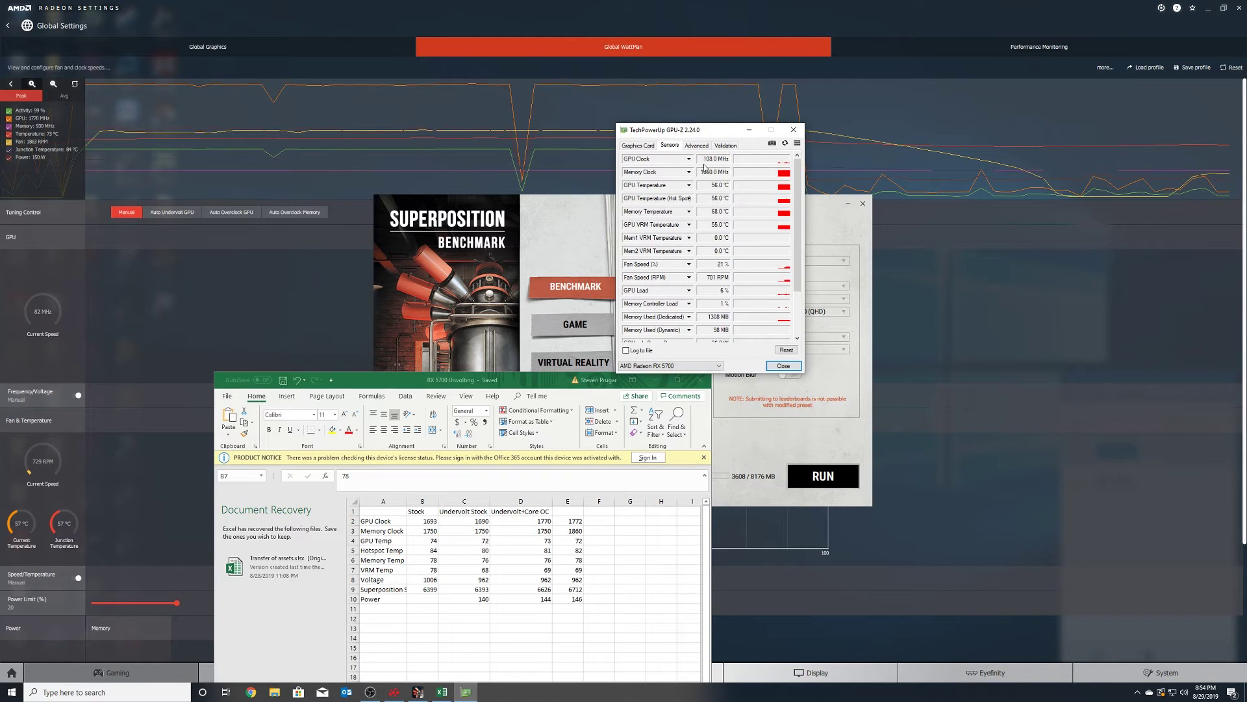
# Step: Set the GPU Clock and Memory Clock sensors in GPU-Z to show their highest reading
pyautogui.click(689, 158)
pyautogui.click(616, 220)
pyautogui.click(689, 172)
pyautogui.click(650, 234)
# Step: Set the GPU, hot spot, memory and GPU VRM temperature sensors to show their highest reading
pyautogui.click(689, 185)
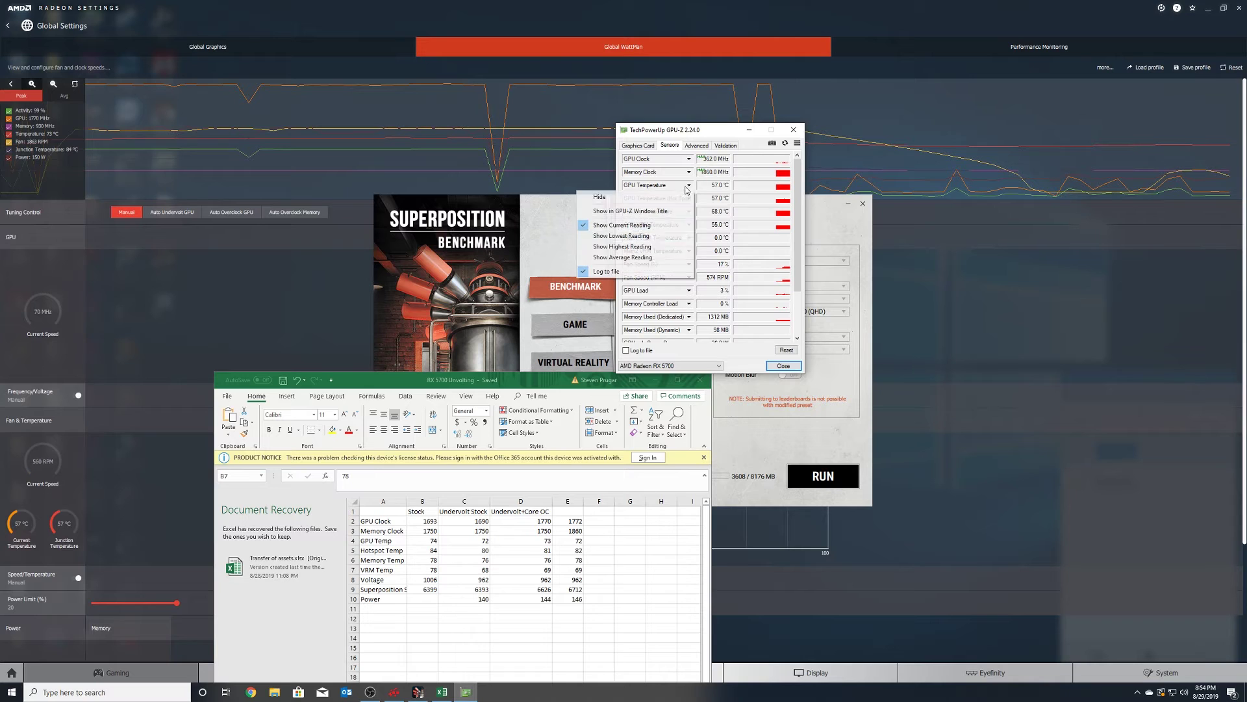
pyautogui.click(649, 246)
pyautogui.click(689, 197)
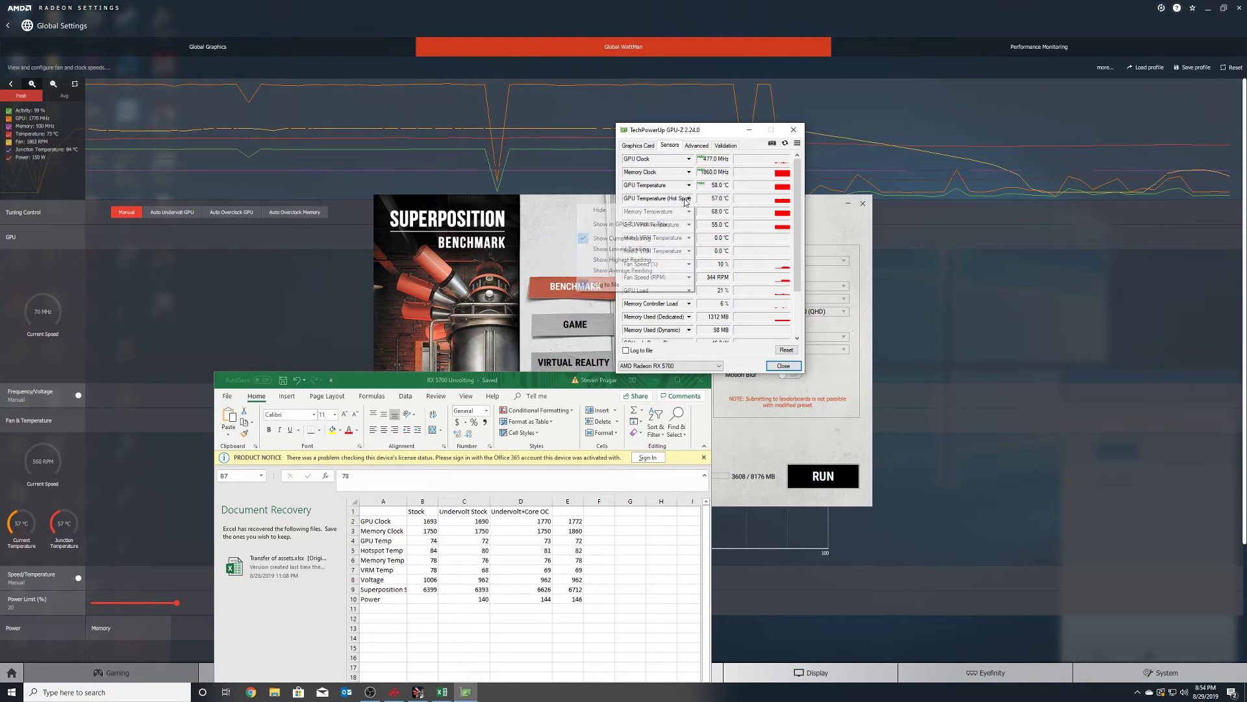
pyautogui.click(650, 259)
pyautogui.click(689, 212)
pyautogui.click(649, 273)
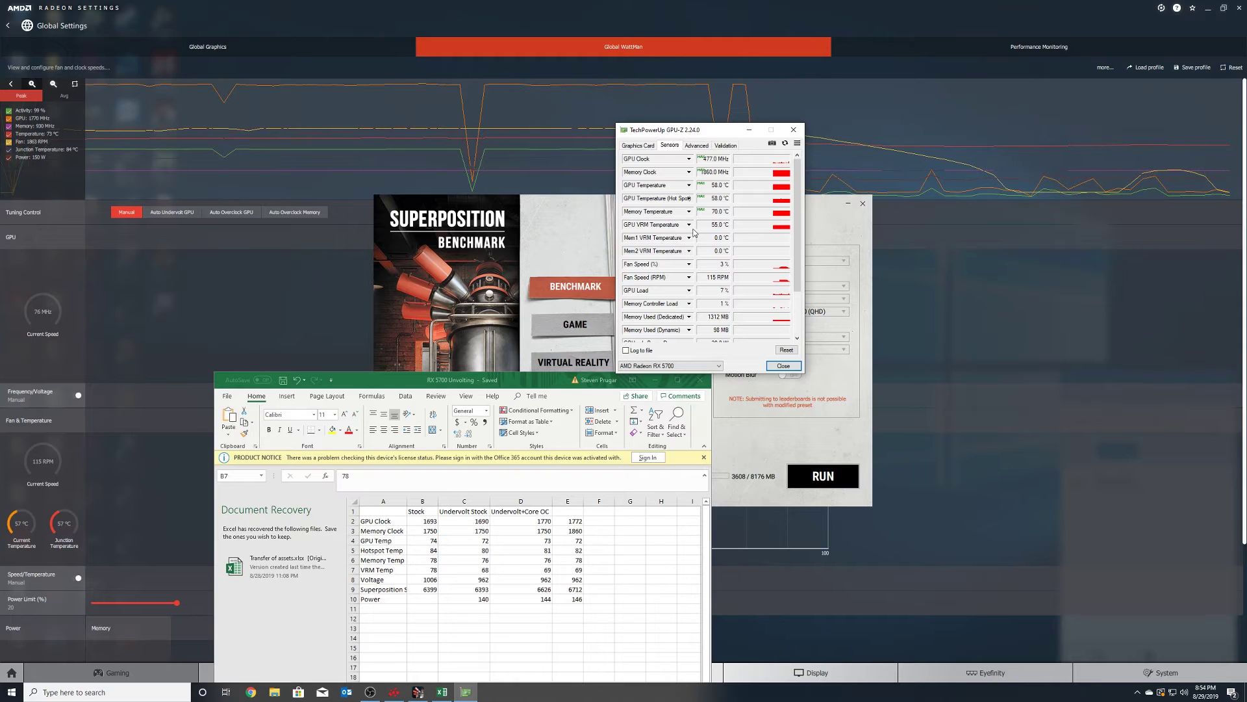
pyautogui.click(689, 224)
pyautogui.click(650, 286)
# Step: Set the GPU Voltage and GPU only Power Draw sensors to show their highest reading
pyautogui.scroll(-2, 681, 279)
pyautogui.scroll(-2, 684, 280)
pyautogui.click(688, 296)
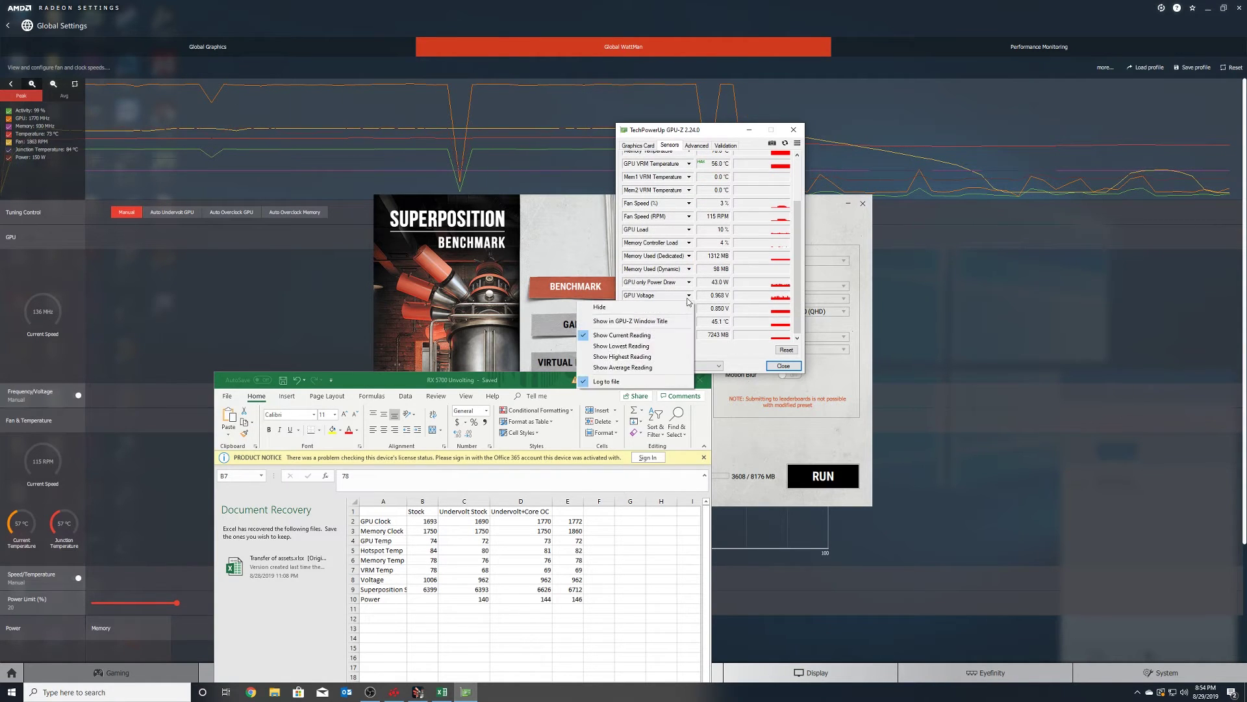
pyautogui.click(649, 358)
pyautogui.click(688, 282)
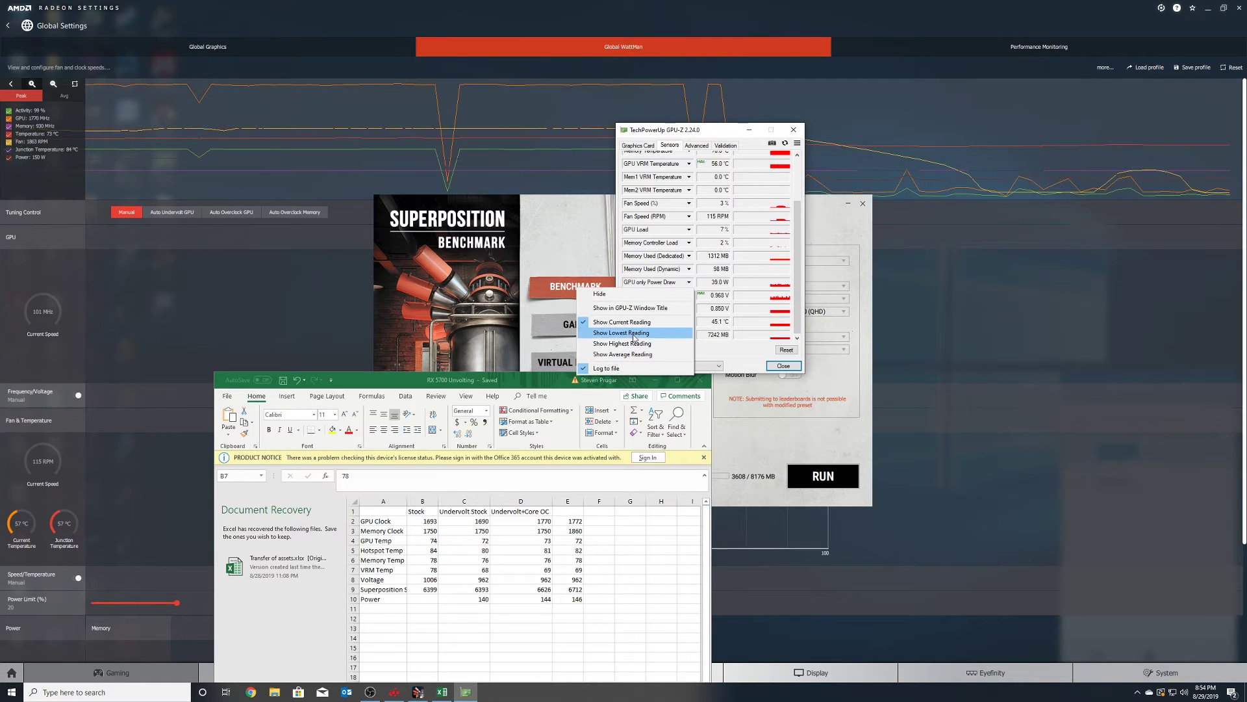
pyautogui.click(650, 344)
# Step: Move GPU-Z out of the way and run the Superposition benchmark with the custom 2560 × 1440 settings
pyautogui.scroll(1, 701, 210)
pyautogui.scroll(3, 702, 210)
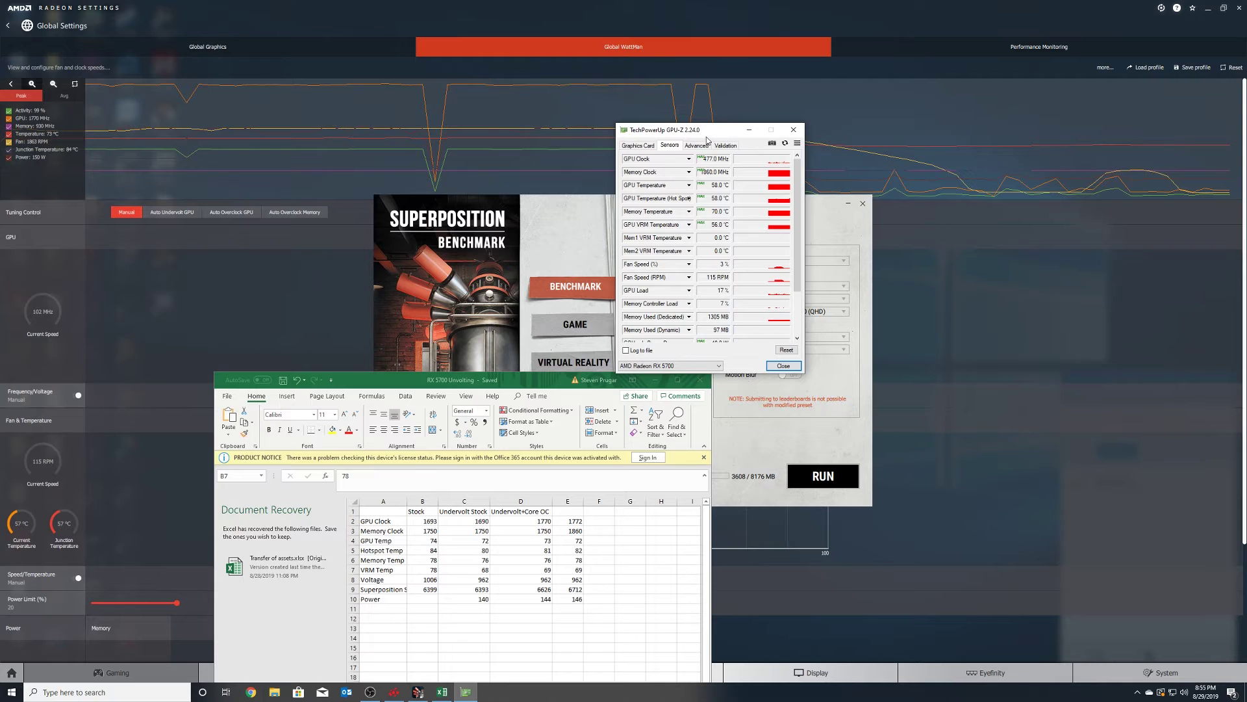
pyautogui.moveTo(714, 135); pyautogui.dragTo(1246, 135)
pyautogui.click(823, 476)
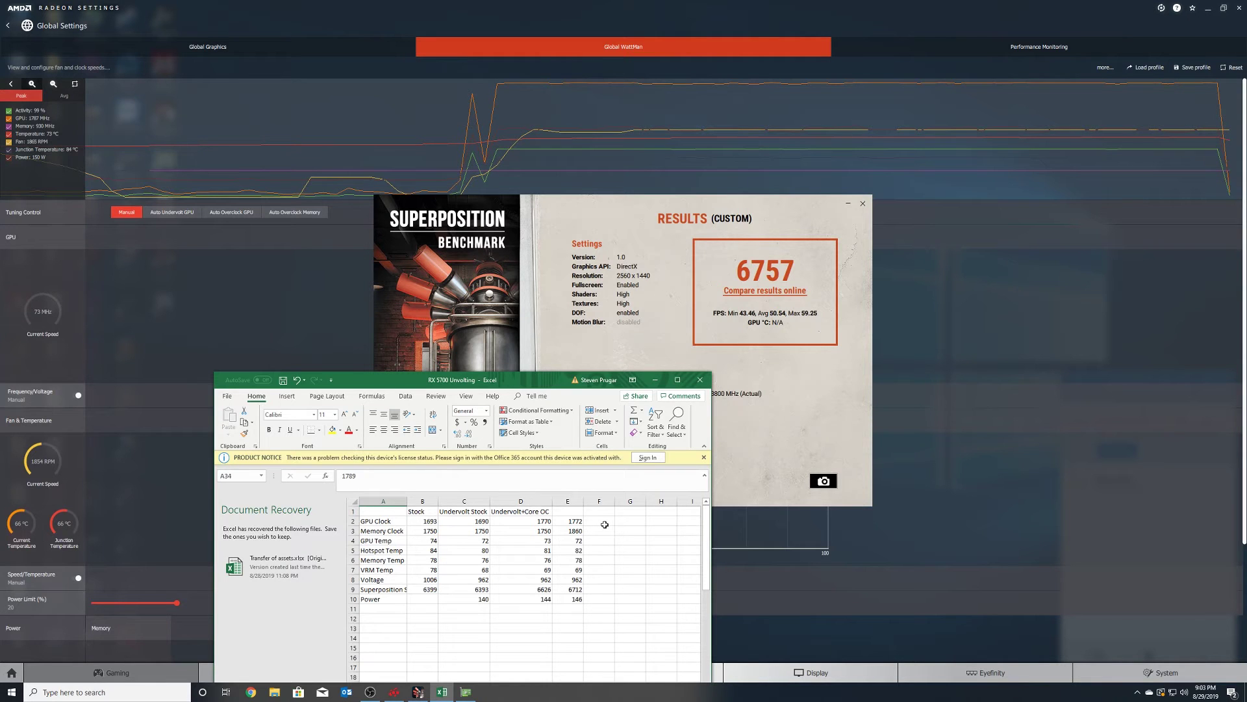
# Step: Bring GPU-Z beside the sheet and enter the GPU clock 1790 in F2 and the memory clock 1860 in F3
pyautogui.click(605, 523)
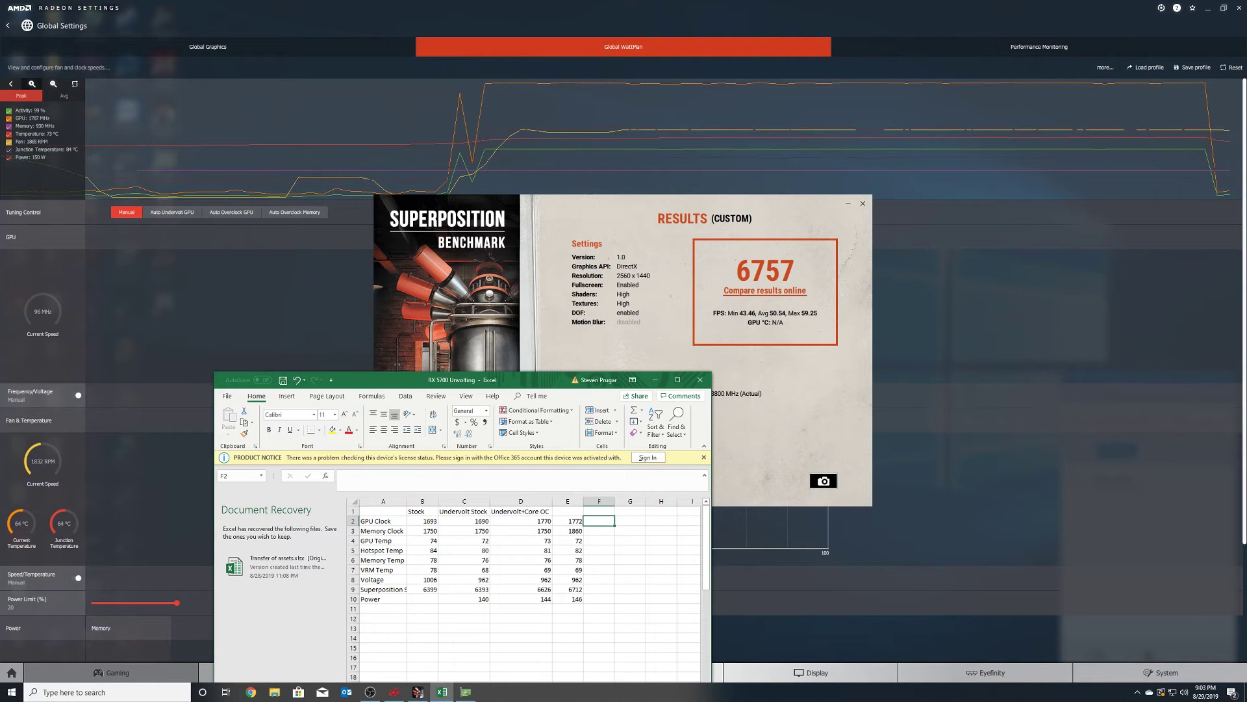
pyautogui.click(466, 692)
pyautogui.moveTo(861, 274); pyautogui.dragTo(972, 185)
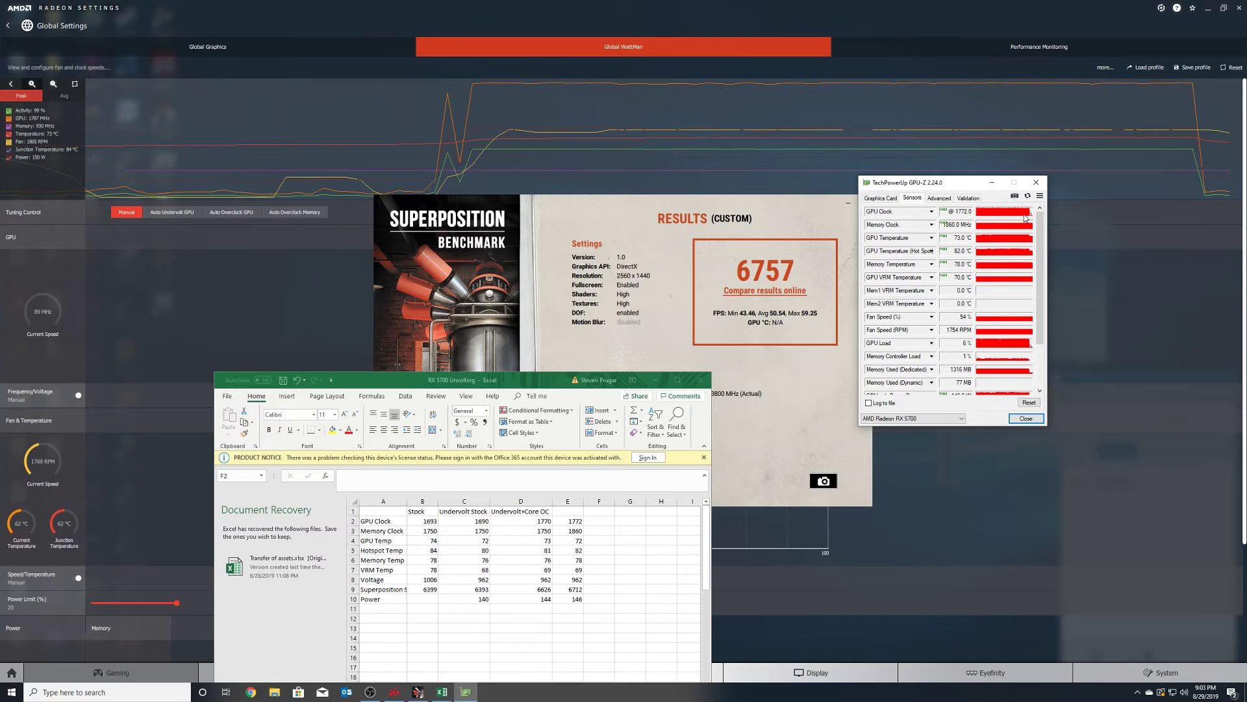
pyautogui.moveTo(1173, 97)
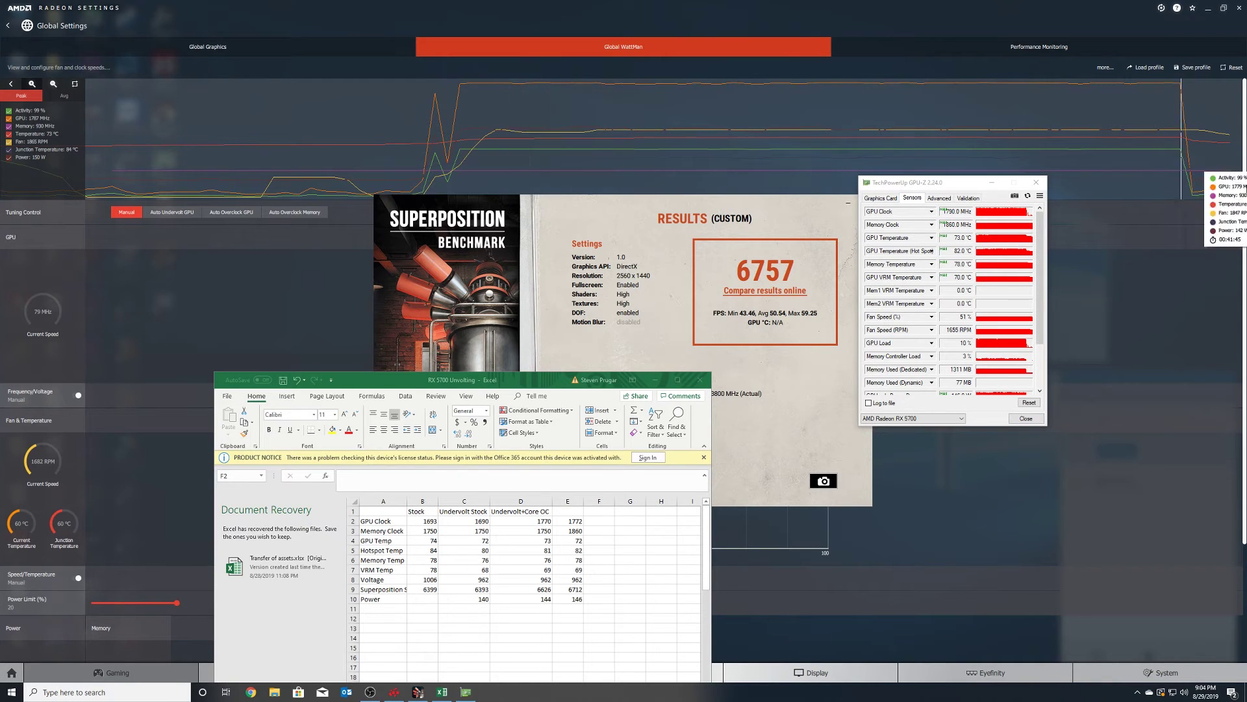
pyautogui.click(609, 519)
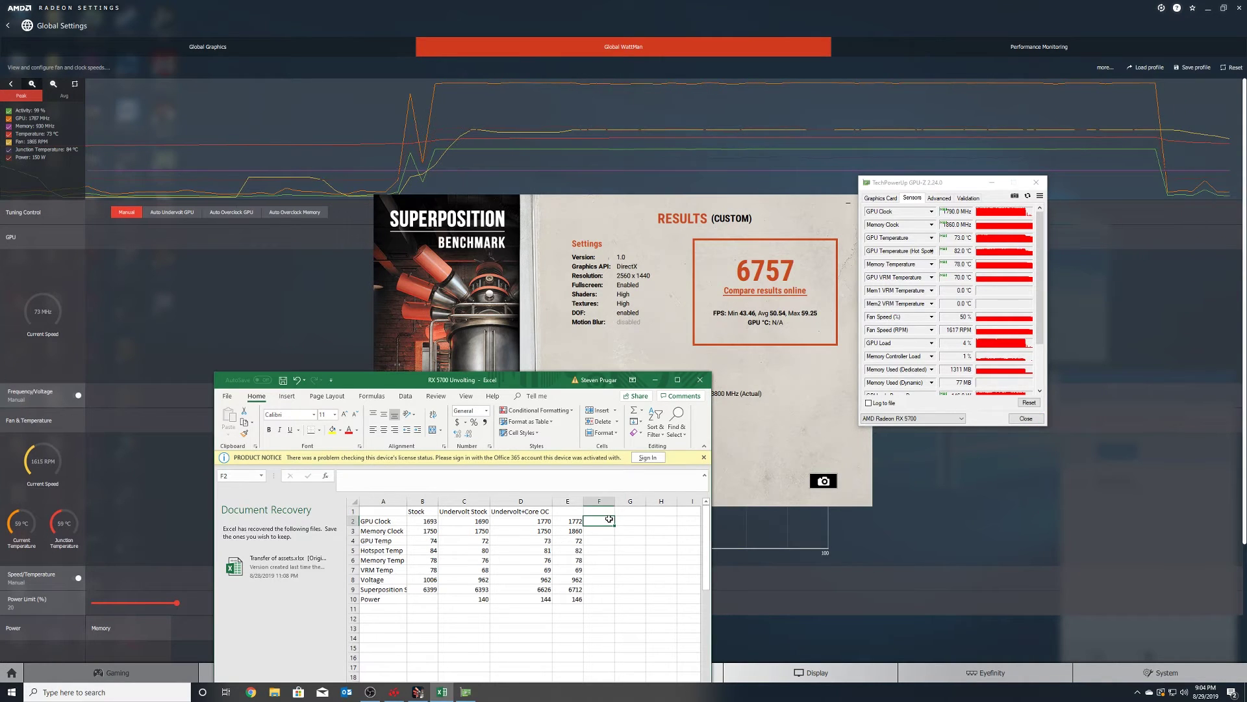
pyautogui.write('1790')
pyautogui.press('Return')
pyautogui.write('41')
pyautogui.write('60')
pyautogui.press('Return')
# Step: Enter the temperatures in F4 to F7: GPU 73, hotspot 82, memory 78 and VRM 70
pyautogui.write('73')
pyautogui.press('Return')
pyautogui.write('82')
pyautogui.press('Return')
pyautogui.write('78')
pyautogui.press('Return')
pyautogui.write('70')
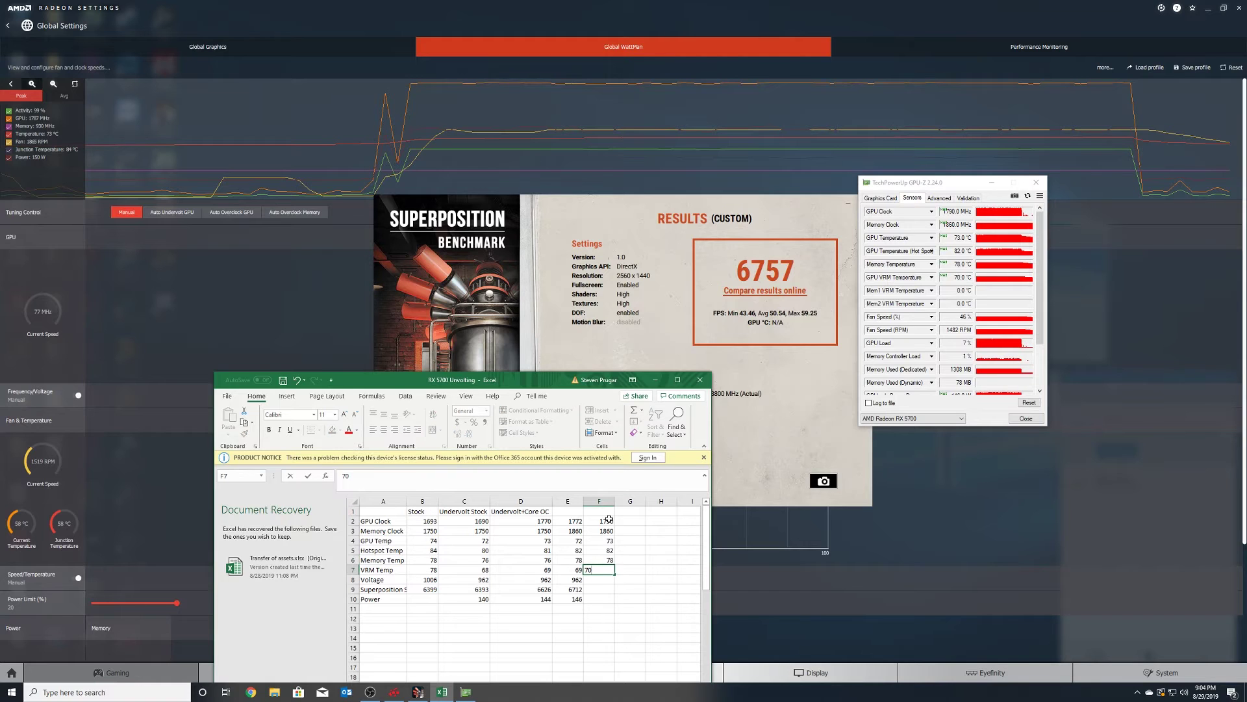
pyautogui.press('Return')
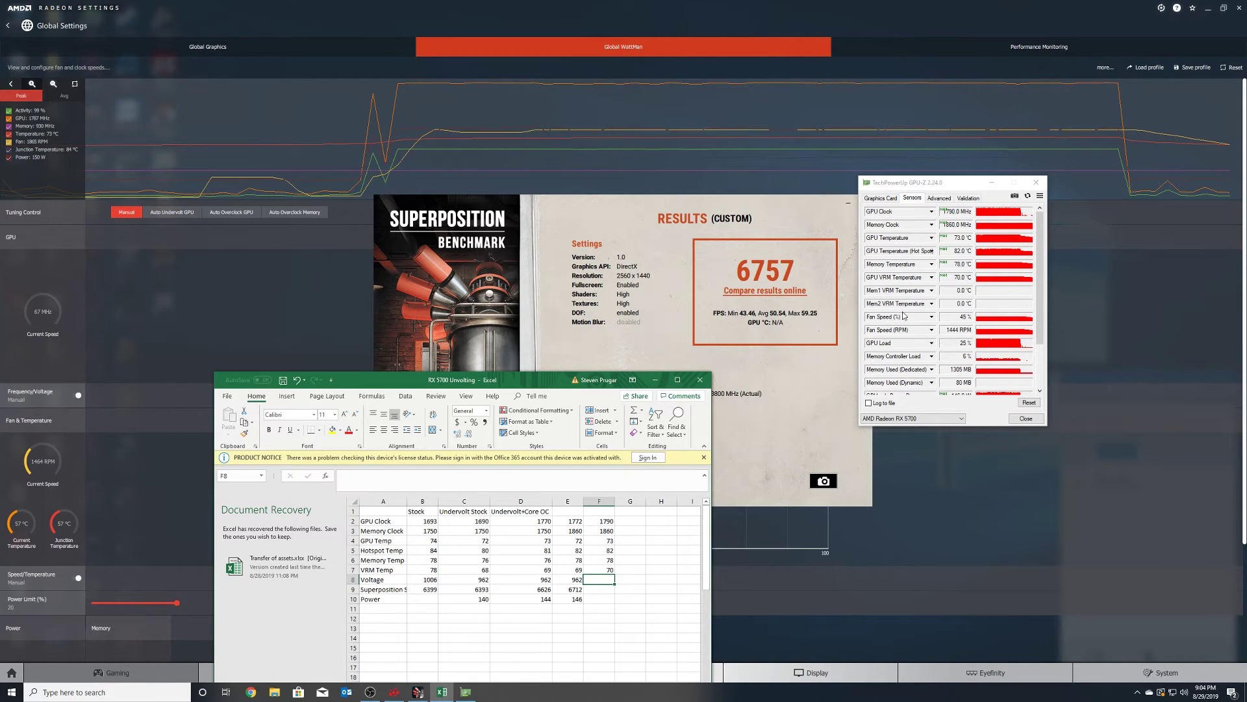
# Step: Complete column F with the voltage 962, the Superposition score 6757 and the power 146
pyautogui.scroll(-1, 893, 328)
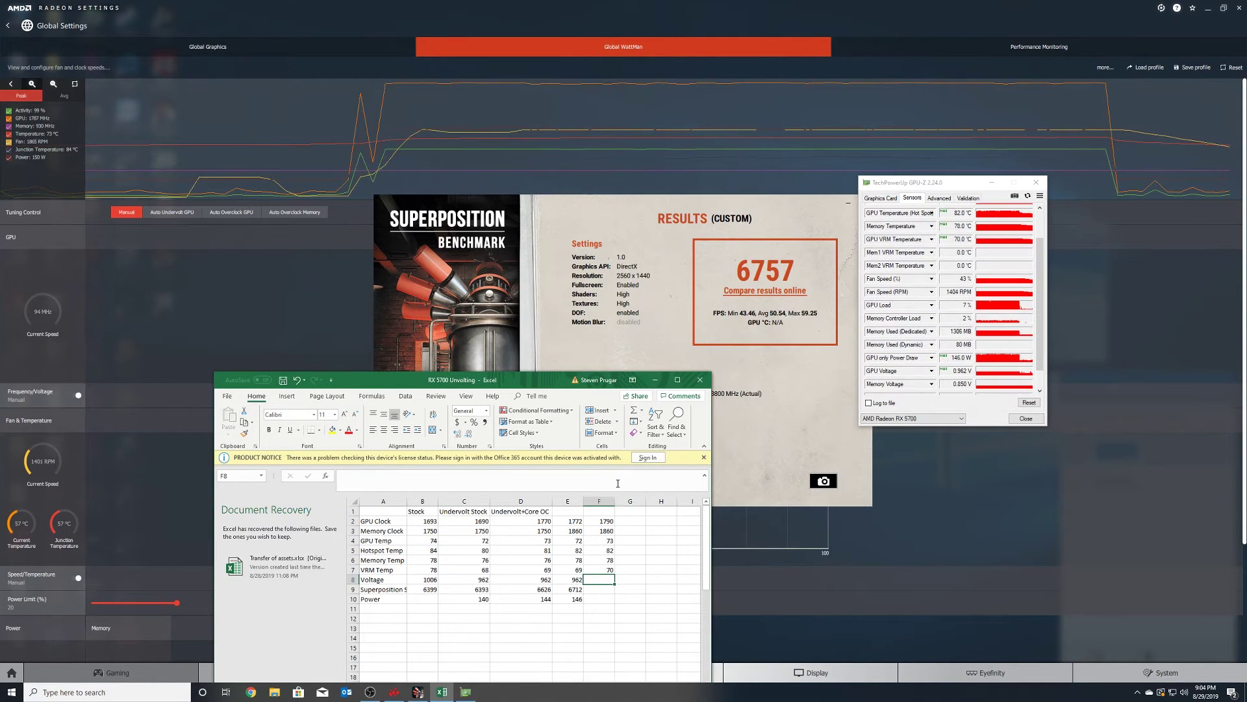
pyautogui.write('962')
pyautogui.press('Return')
pyautogui.write('5757')
pyautogui.press('Return')
pyautogui.write('146')
pyautogui.press('Return')
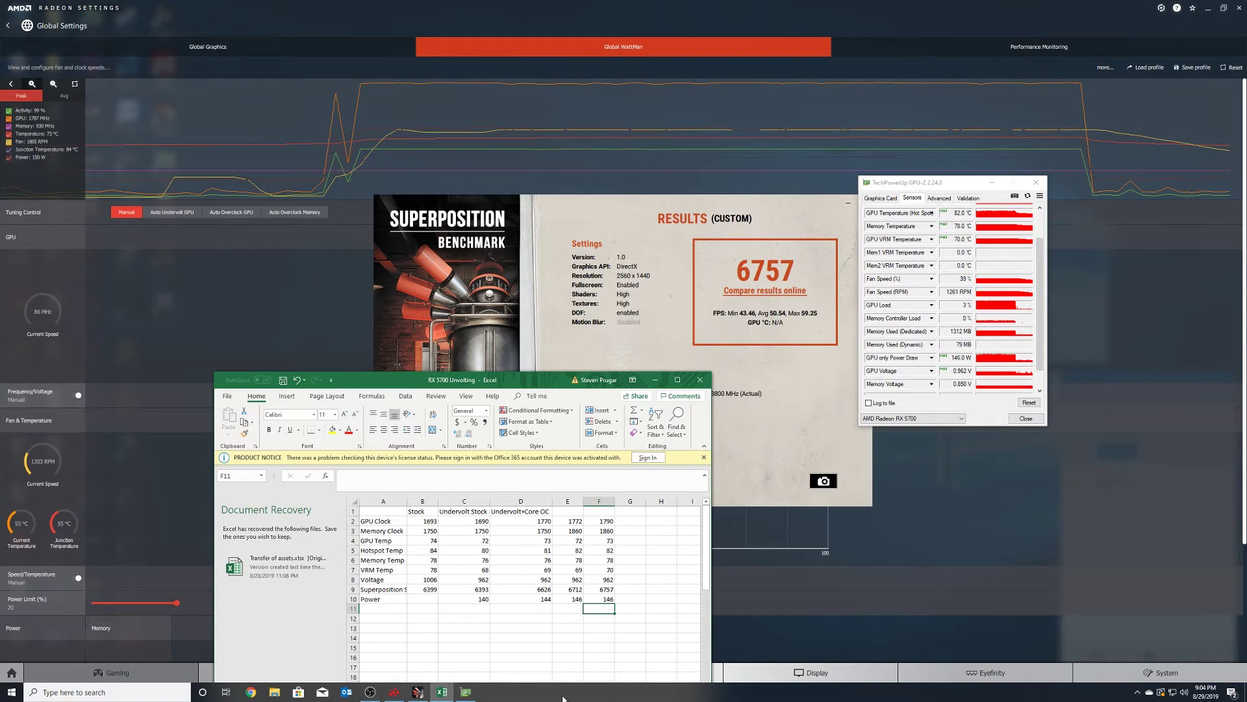
# Step: Return to Radeon Settings, raise the voltage of the curve's 1850 MHz point slightly and apply the WattMan settings
pyautogui.click(1096, 432)
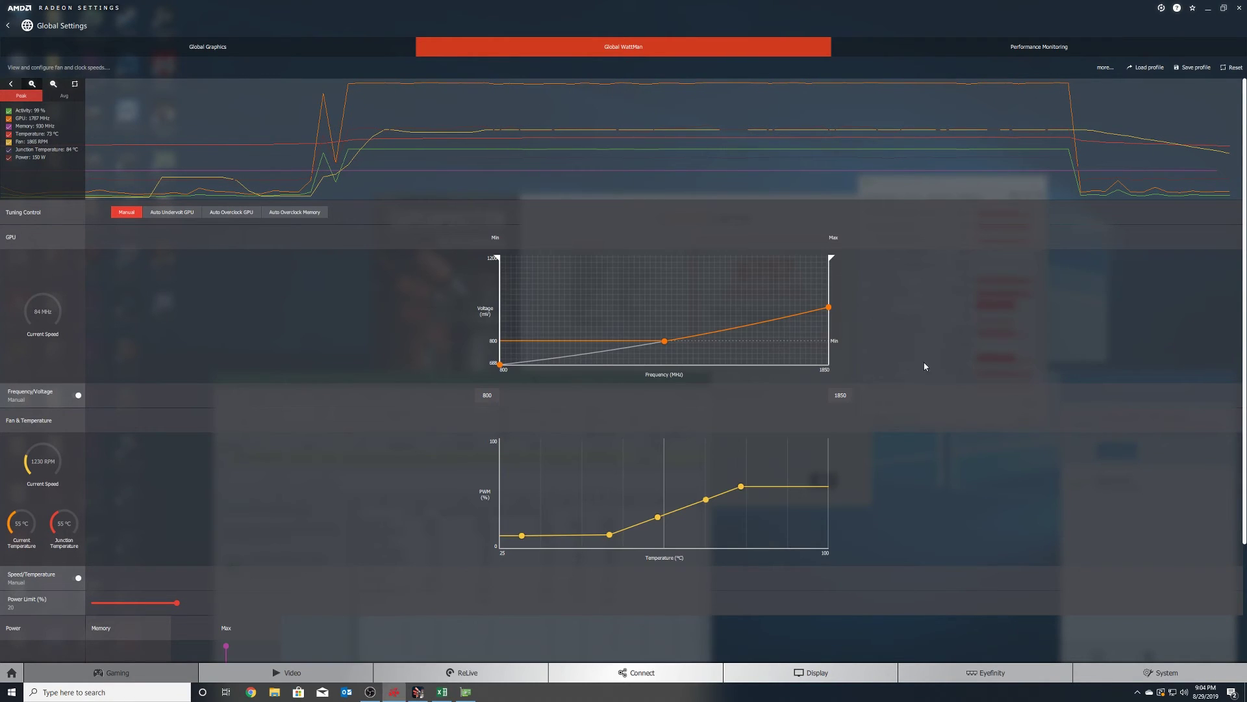
pyautogui.moveTo(832, 308)
pyautogui.moveTo(832, 309); pyautogui.dragTo(829, 296)
pyautogui.click(1173, 65)
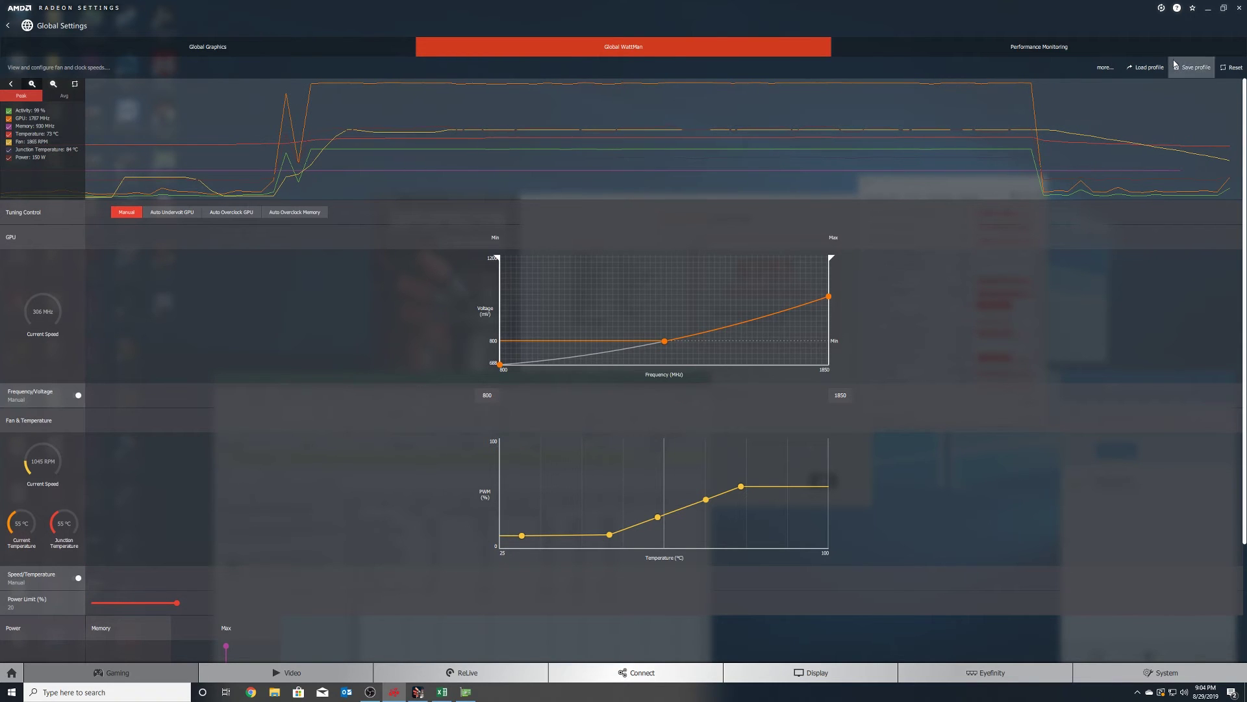
# Step: Bring up Superposition and restart GPU-Z to begin a fresh set of sensor readings
pyautogui.moveTo(465, 692)
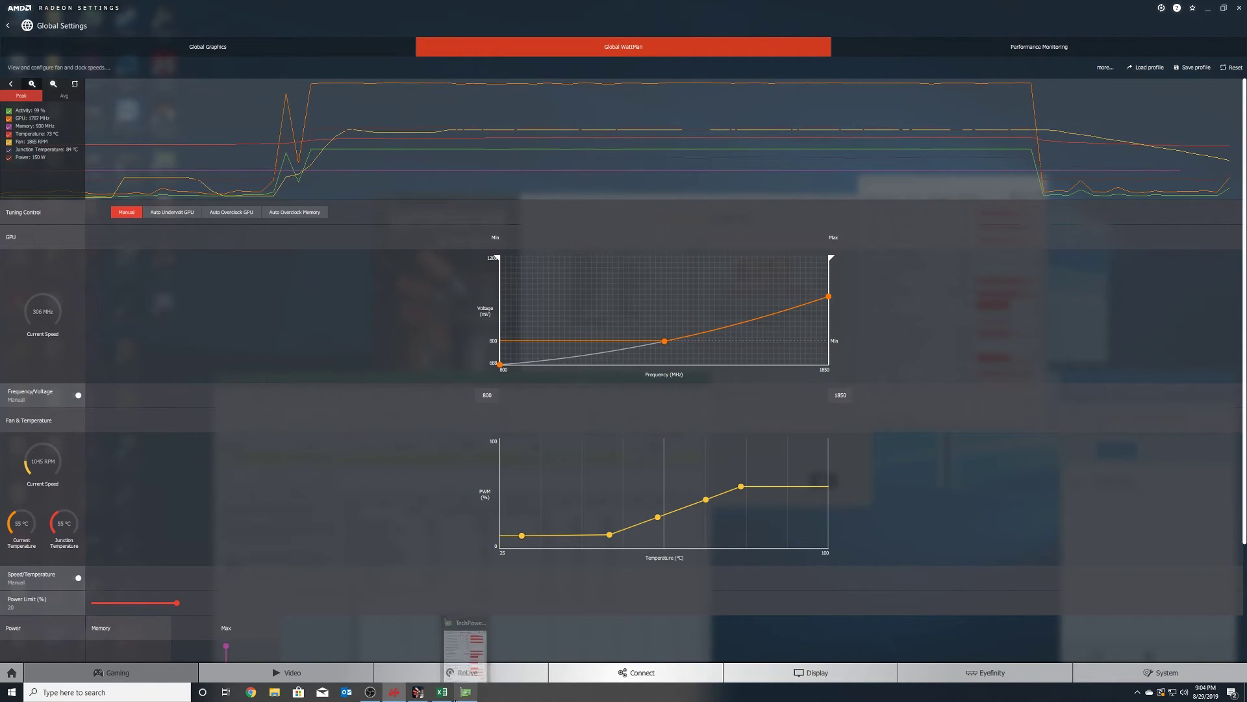
pyautogui.click(417, 692)
pyautogui.click(465, 692)
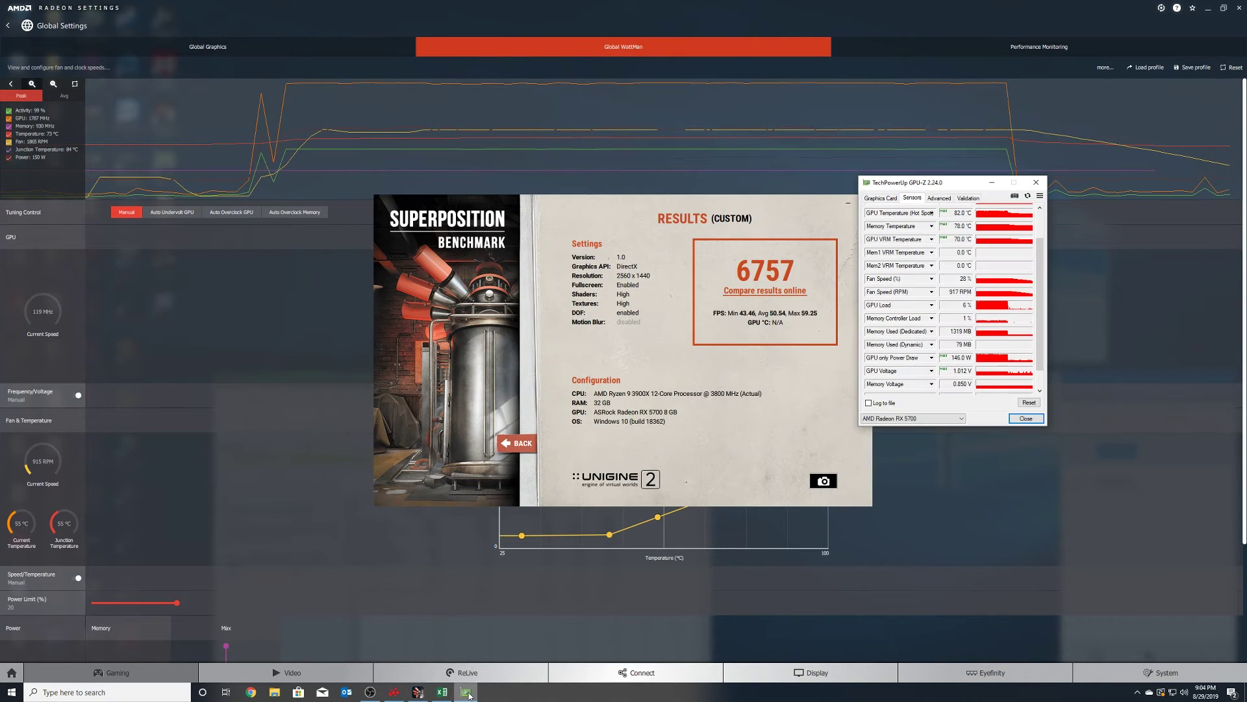
pyautogui.scroll(1, 1017, 208)
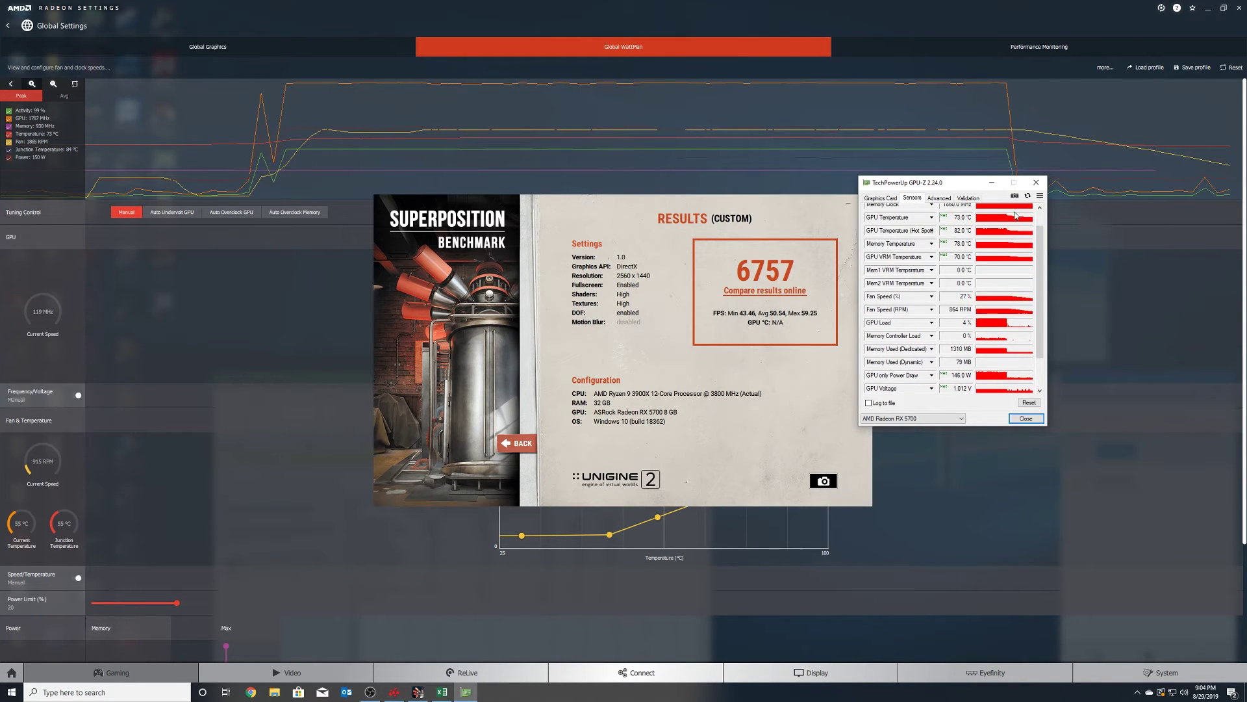
pyautogui.click(1036, 182)
pyautogui.click(40, 689)
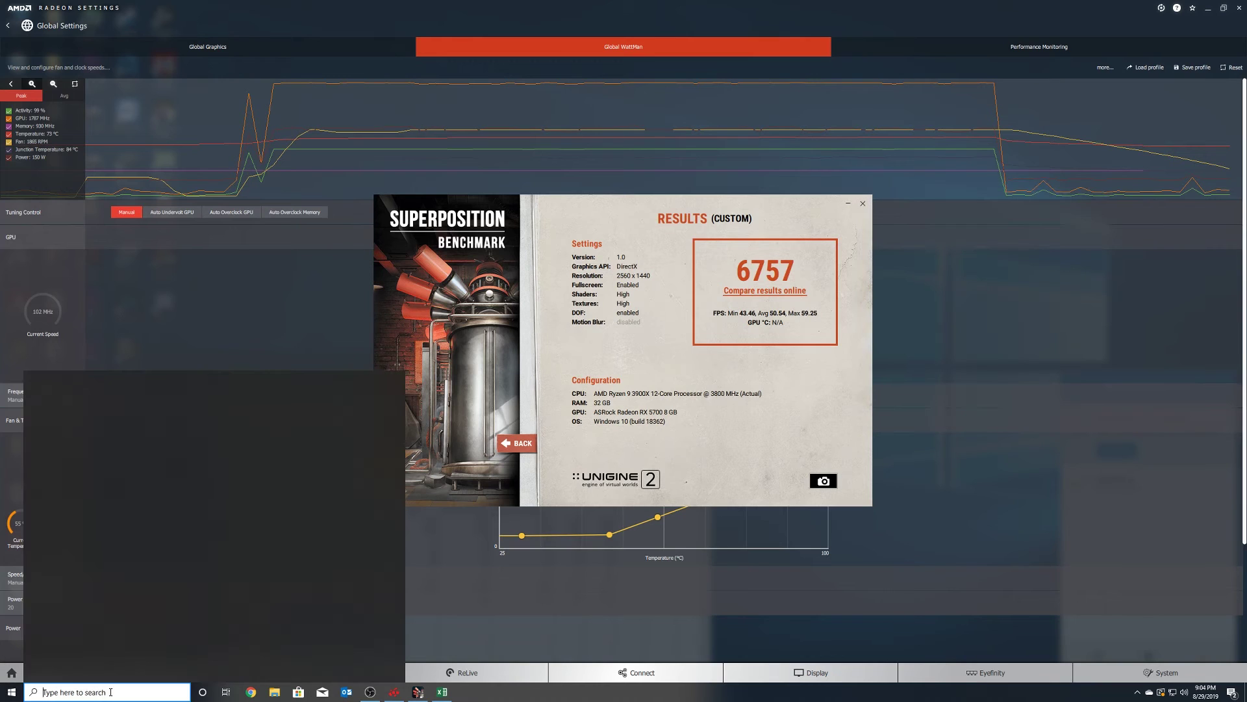
pyautogui.write('gpu-z')
pyautogui.press('Return')
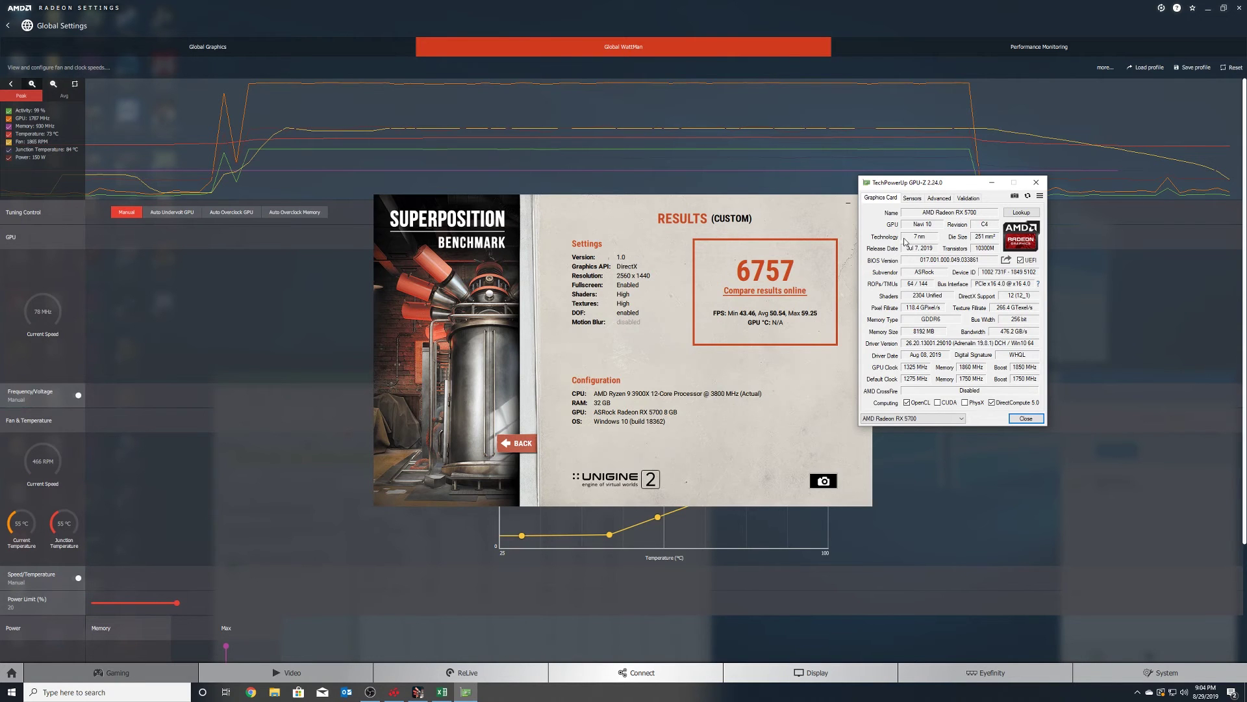
# Step: Show the sensor readings in GPU-Z and set GPU Clock to its highest reading
pyautogui.click(913, 198)
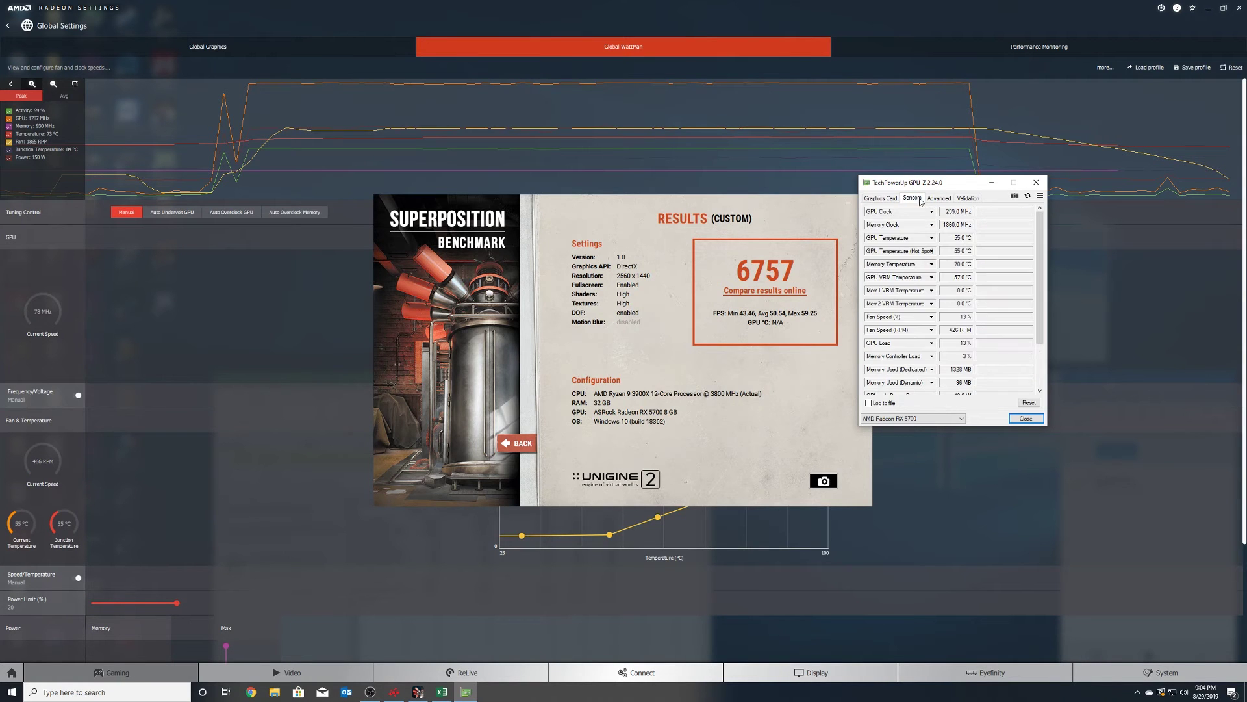
pyautogui.click(932, 212)
pyautogui.click(879, 273)
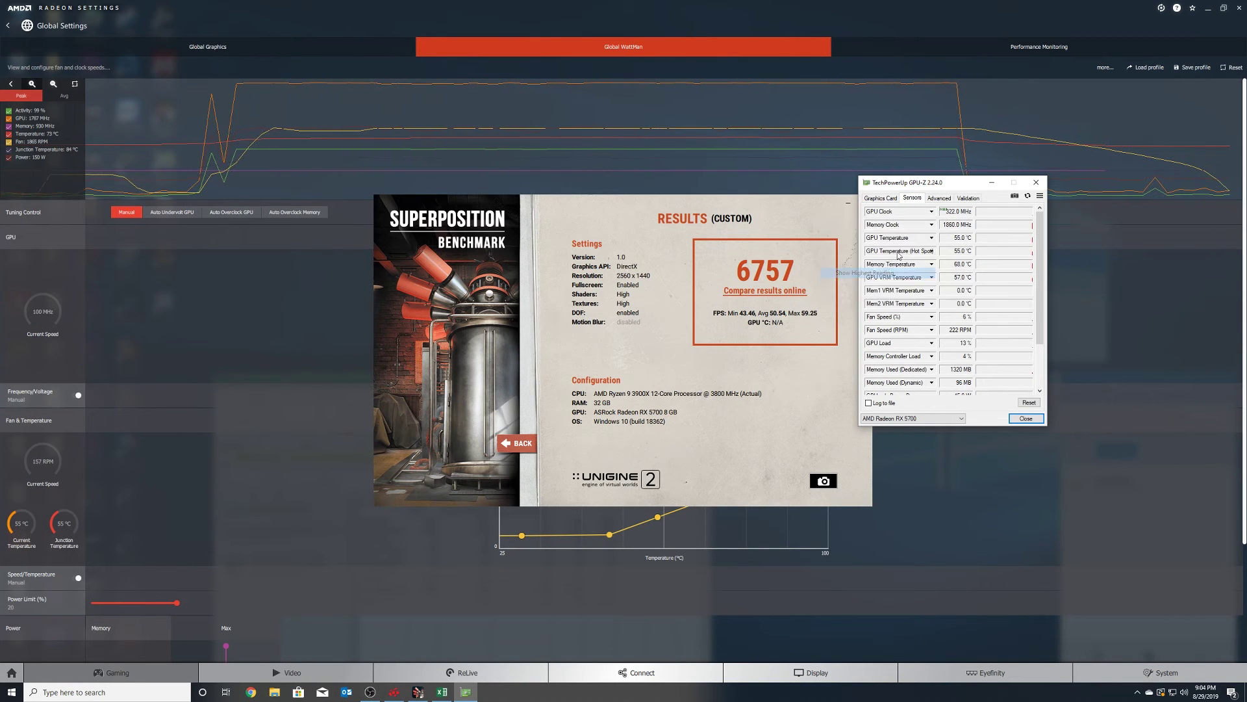
# Step: Set Memory Clock, GPU Temperature, Hot Spot, Memory Temperature and GPU VRM Temperature in GPU-Z to show their highest readings
pyautogui.click(932, 225)
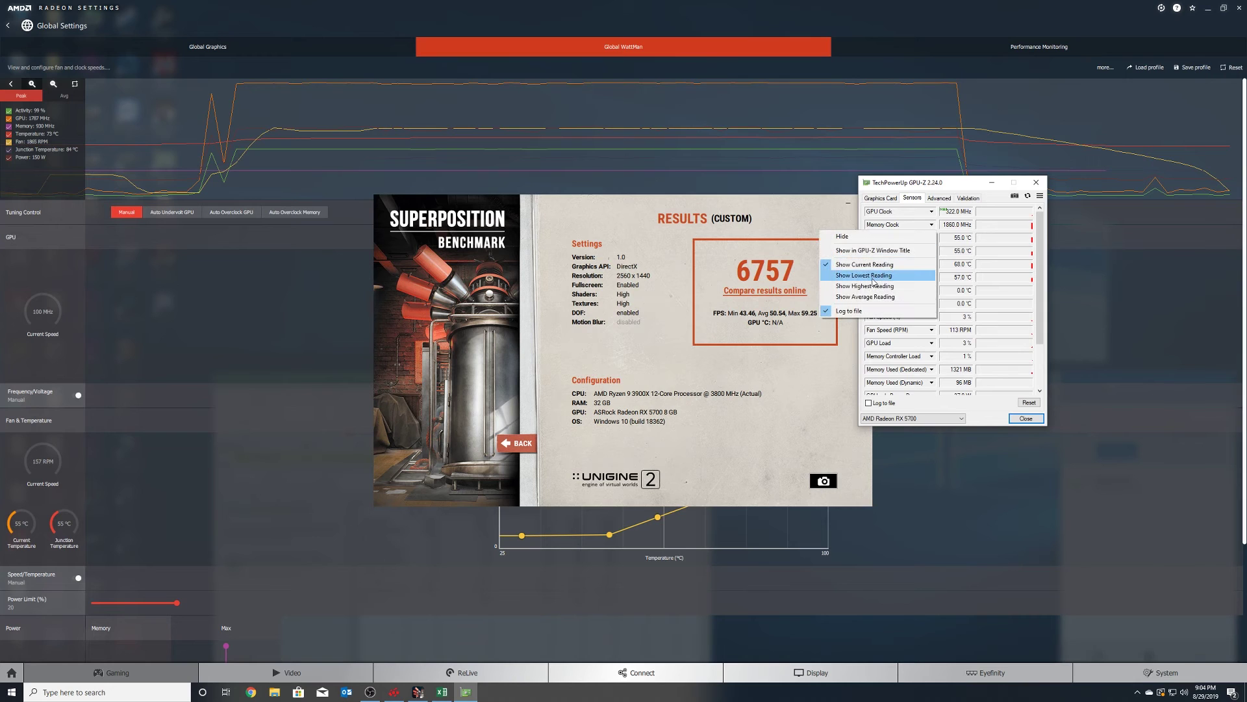
pyautogui.click(871, 287)
pyautogui.click(932, 238)
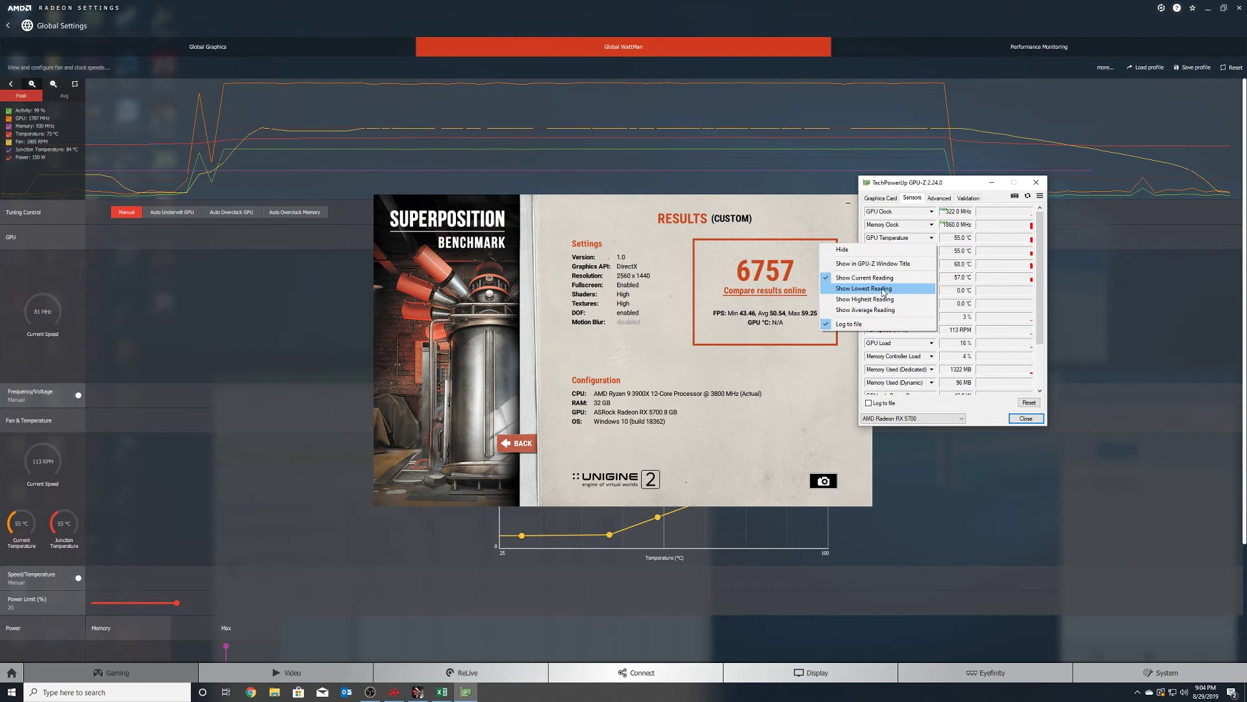
pyautogui.click(875, 300)
pyautogui.click(932, 252)
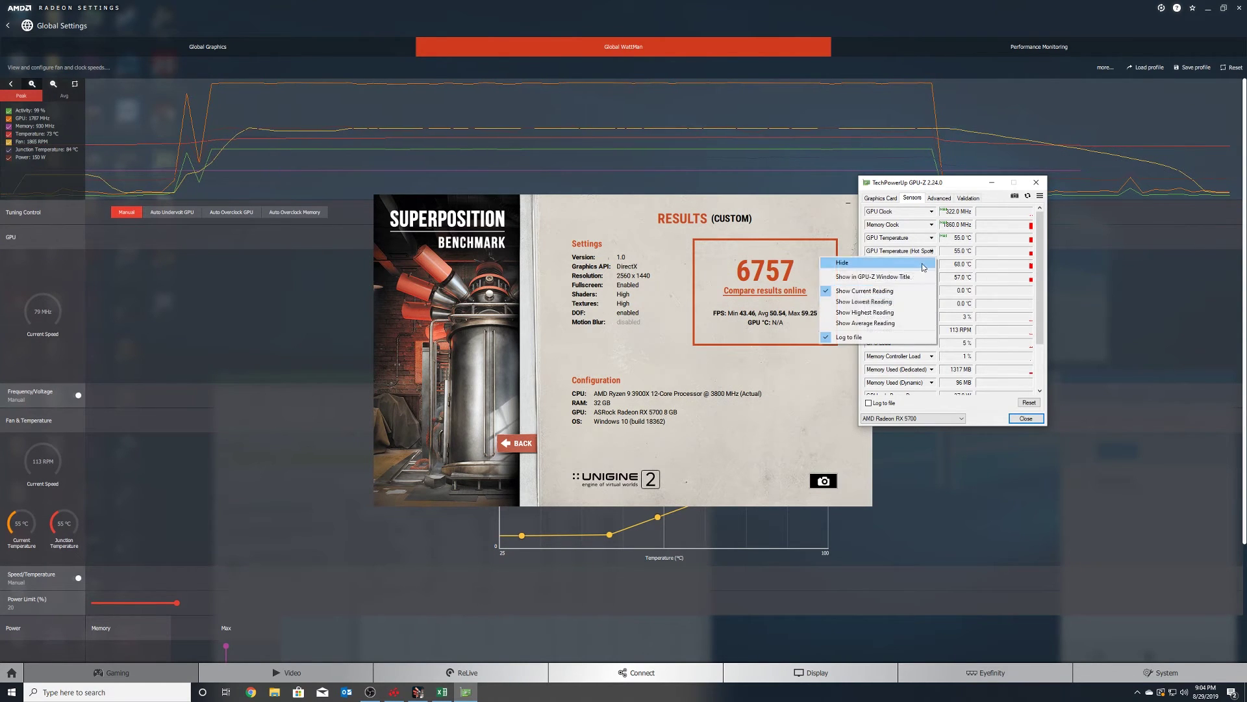
pyautogui.click(875, 312)
pyautogui.click(930, 265)
pyautogui.click(875, 326)
pyautogui.click(931, 278)
pyautogui.click(901, 338)
# Step: Set GPU Voltage and GPU only Power Draw to show their highest readings
pyautogui.scroll(-2, 919, 348)
pyautogui.click(932, 356)
pyautogui.click(893, 417)
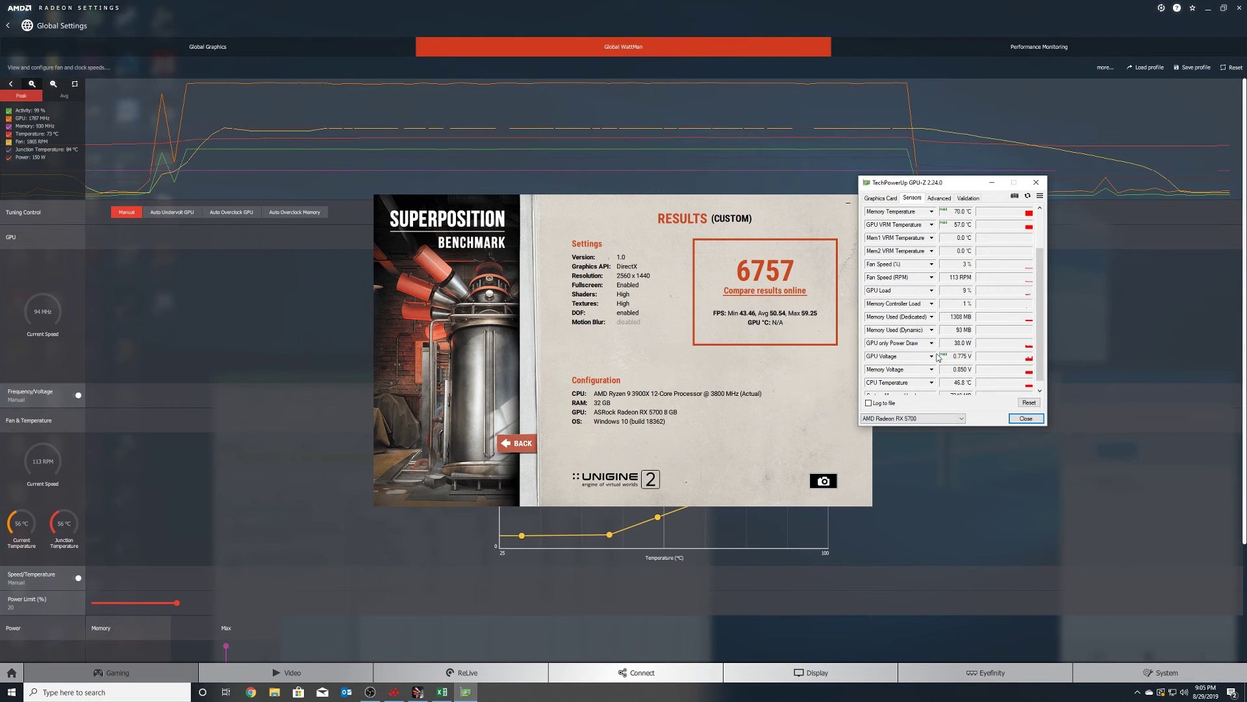
pyautogui.click(932, 343)
pyautogui.click(884, 404)
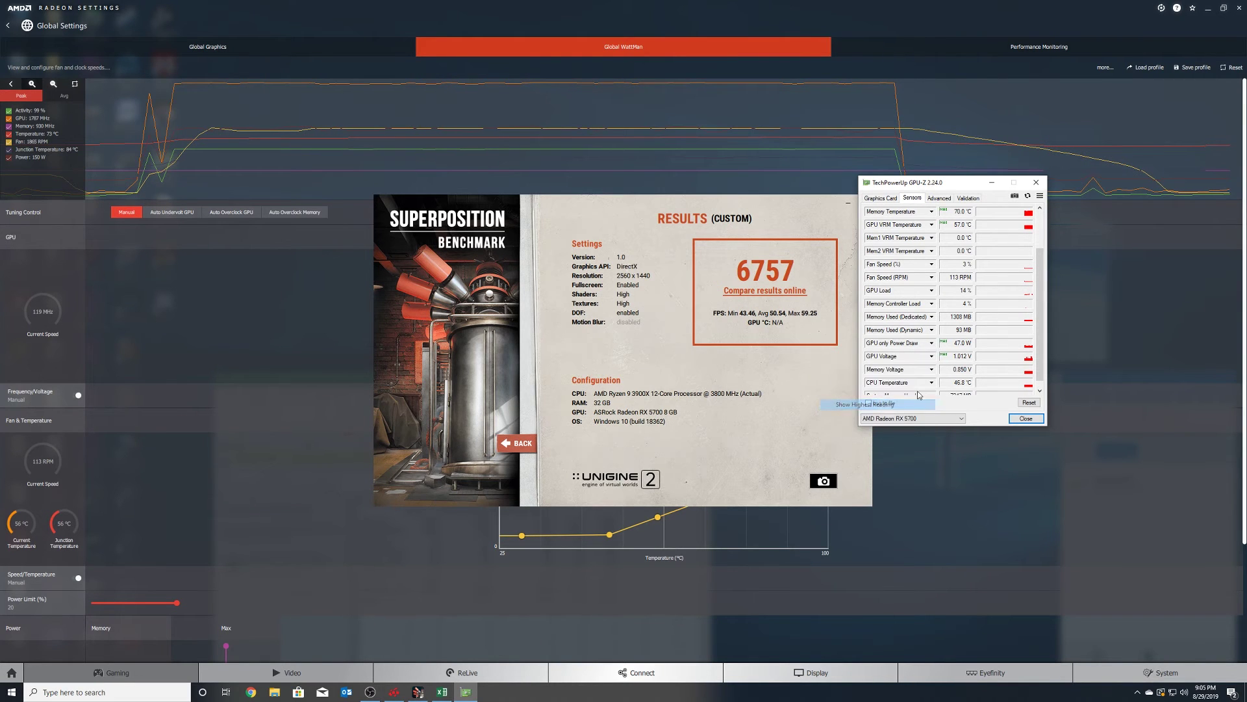
# Step: Move GPU-Z out of the way and run the Superposition benchmark again with the same custom 2560 × 1440 settings
pyautogui.moveTo(958, 186); pyautogui.dragTo(0, 201)
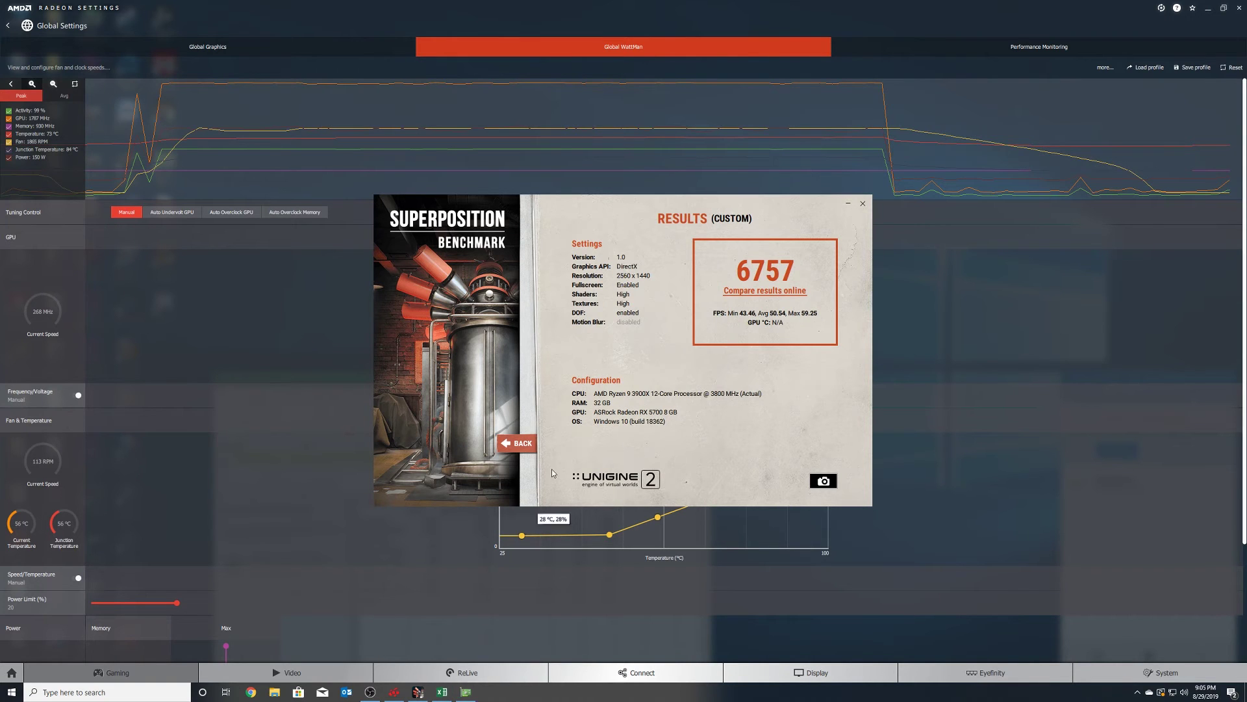
pyautogui.click(516, 443)
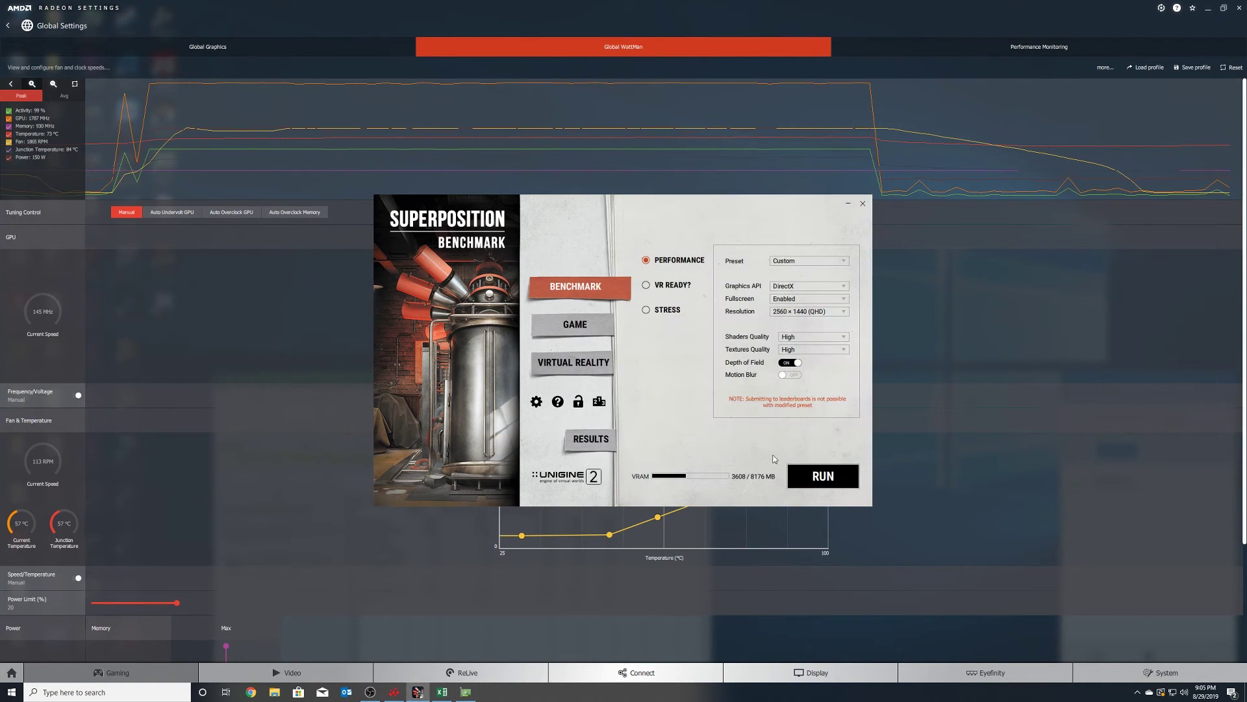
pyautogui.click(829, 482)
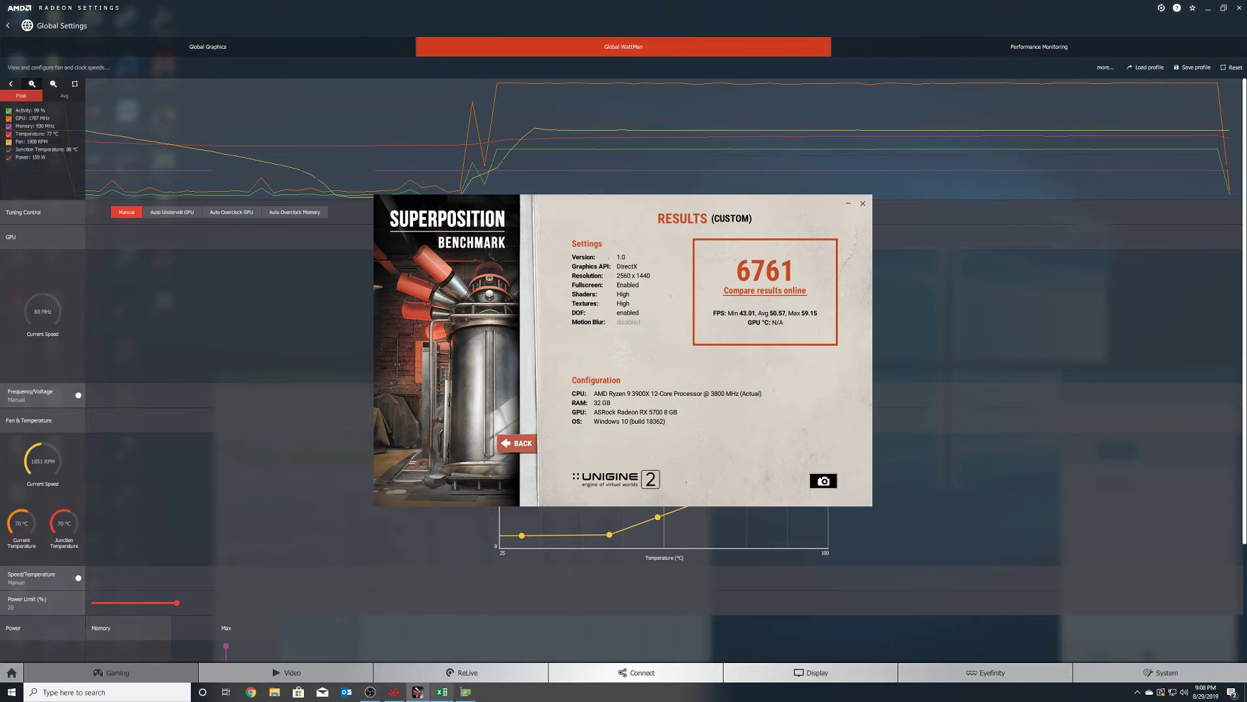
# Step: Bring up Excel beside GPU-Z and log GPU Clock 1788 and Memory Clock 1860 in column G
pyautogui.click(442, 692)
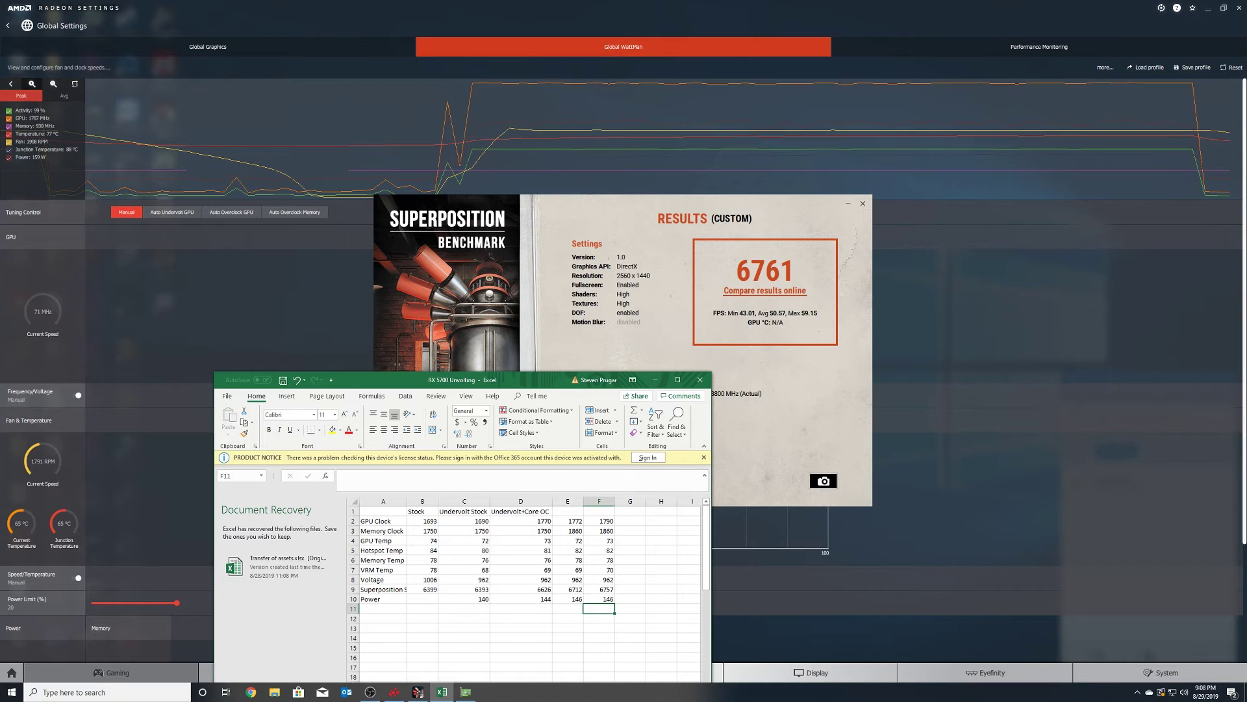
pyautogui.click(466, 692)
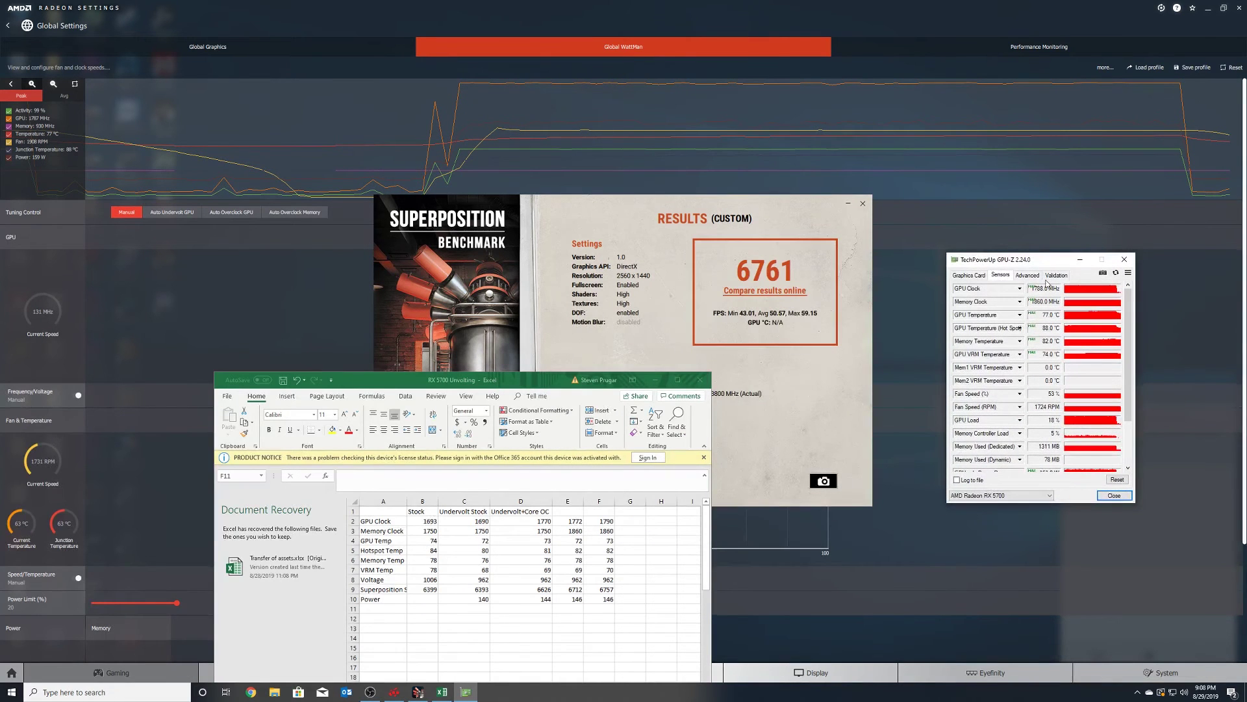
pyautogui.click(630, 527)
pyautogui.click(624, 520)
pyautogui.write('0')
pyautogui.write('1')
pyautogui.write('788')
pyautogui.press('Return')
pyautogui.write('18')
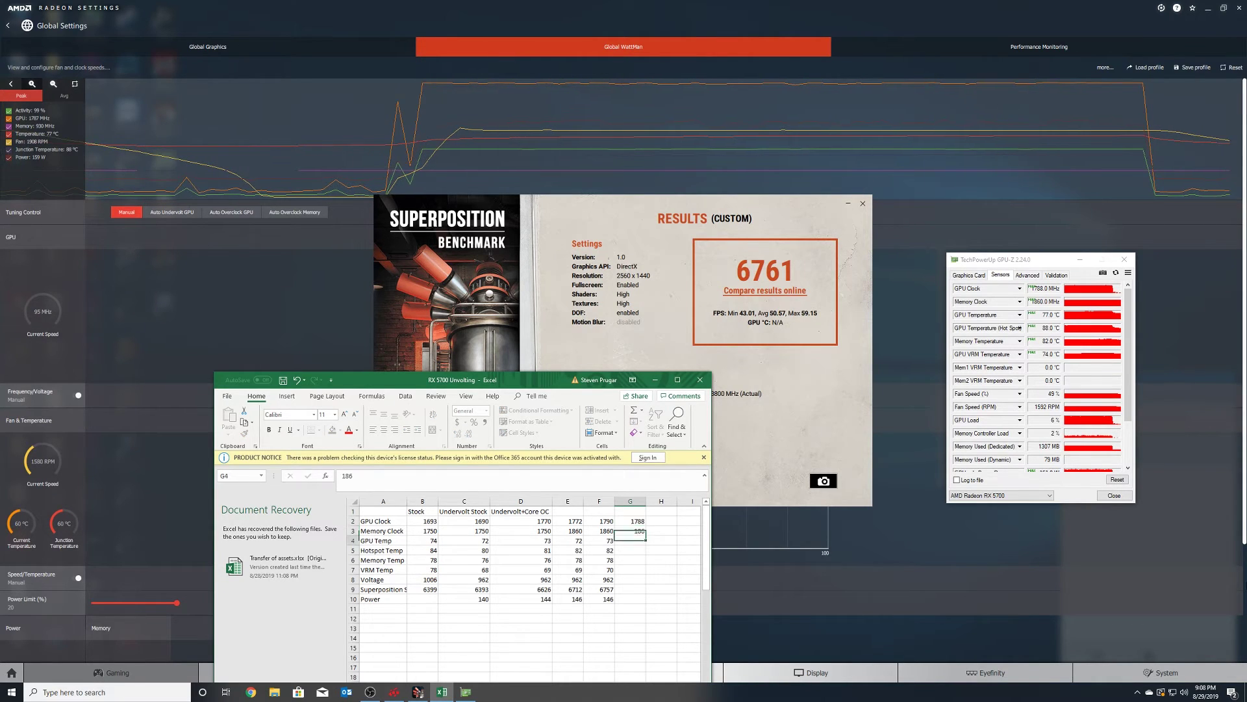
pyautogui.write('60')
pyautogui.press('Return')
# Step: Enter GPU temp 76, hotspot temp 88, memory temp 82 and VRM temp 74 in column G
pyautogui.write('76')
pyautogui.press('Return')
pyautogui.write('88')
pyautogui.press('Return')
pyautogui.write('82')
pyautogui.press('Return')
pyautogui.write('7')
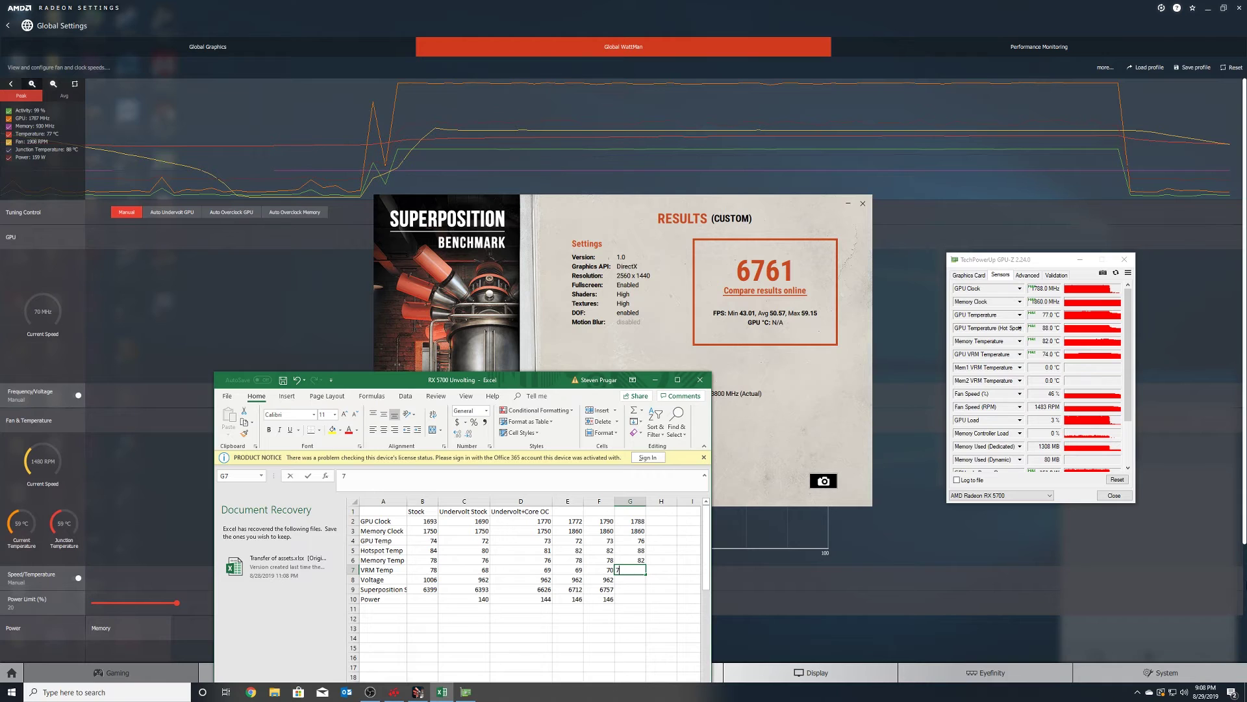
pyautogui.write('4')
pyautogui.press('Return')
# Step: Complete column G with the voltage 1012, the Superposition score 6761 and the power 161
pyautogui.scroll(-2, 1020, 328)
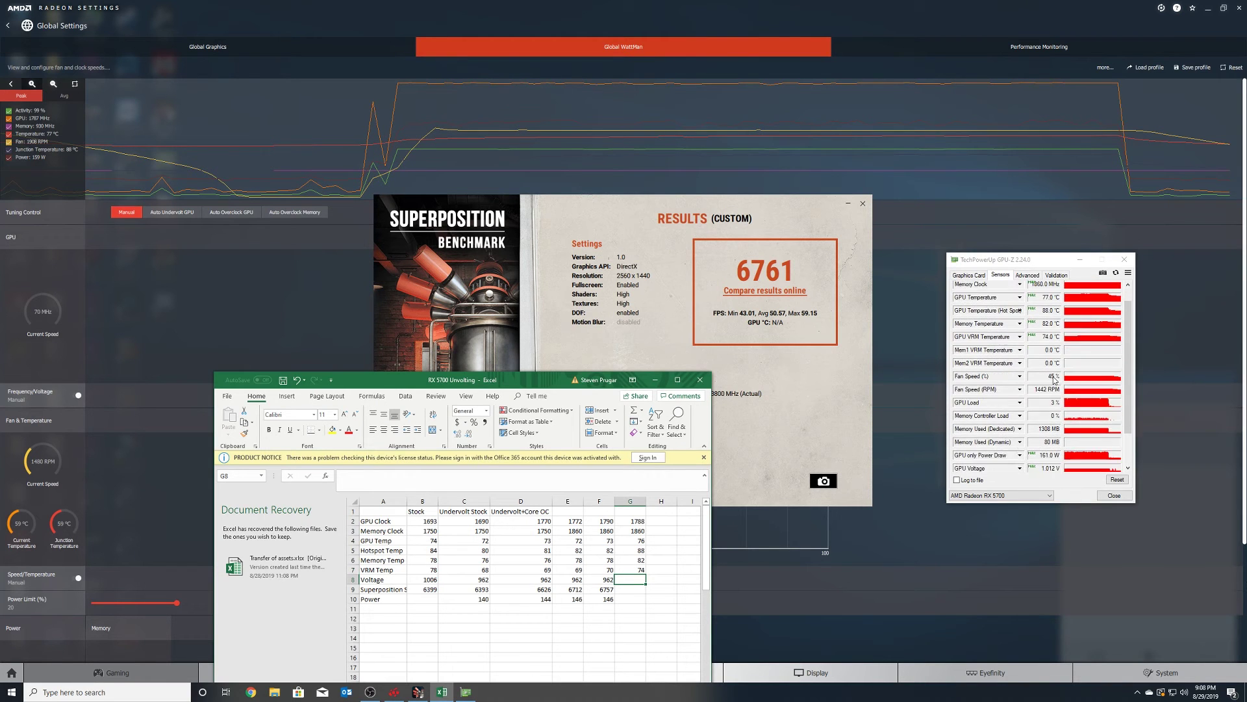
pyautogui.write('1012')
pyautogui.press('Return')
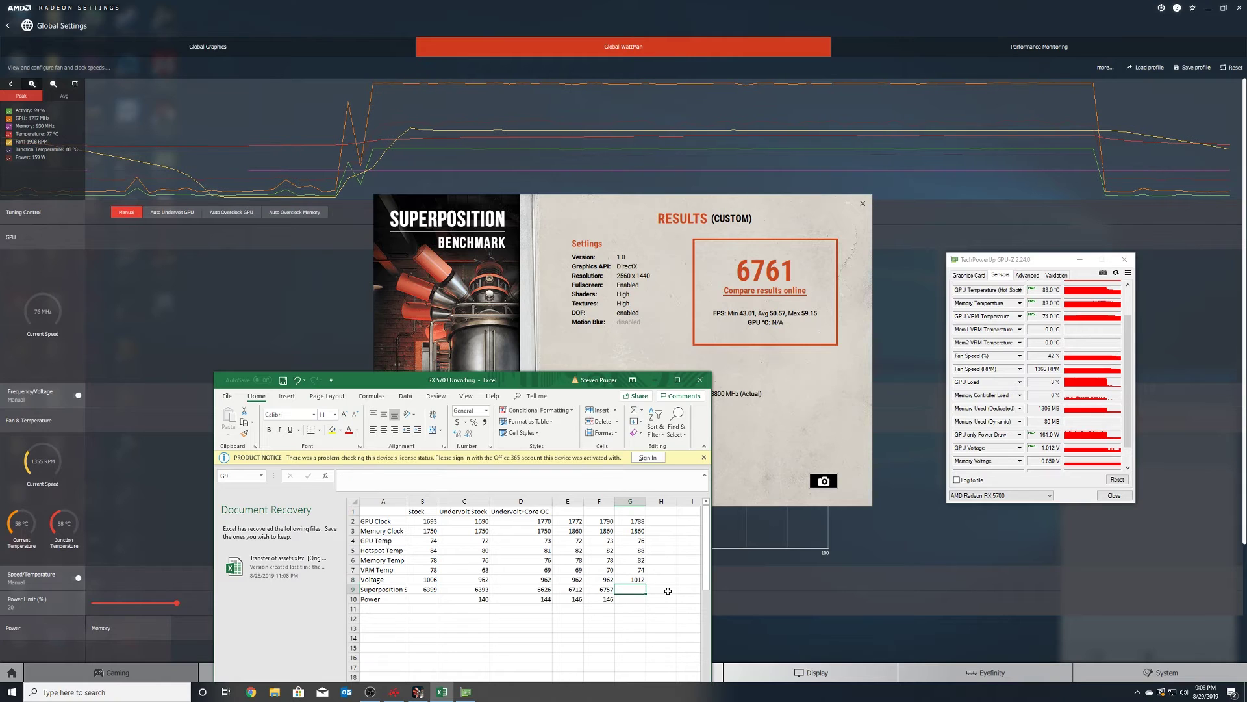
pyautogui.write('6')
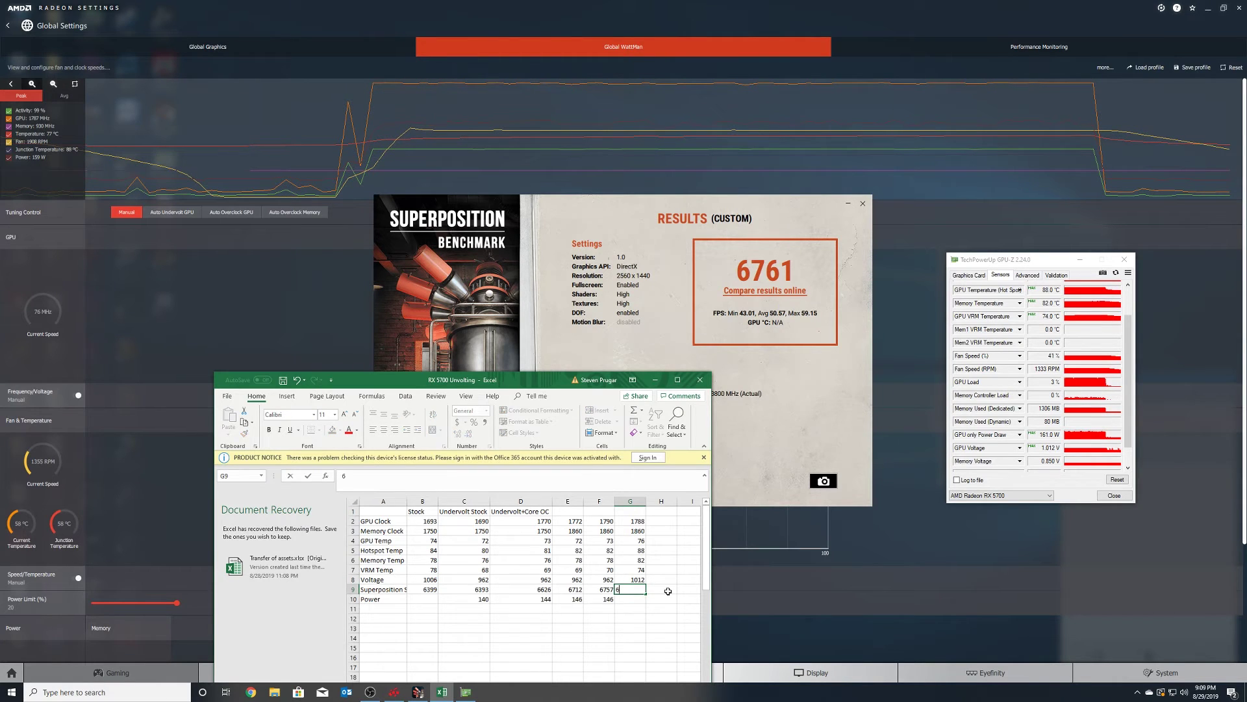
pyautogui.write('761')
pyautogui.press('Return')
pyautogui.write('1')
pyautogui.press('Return')
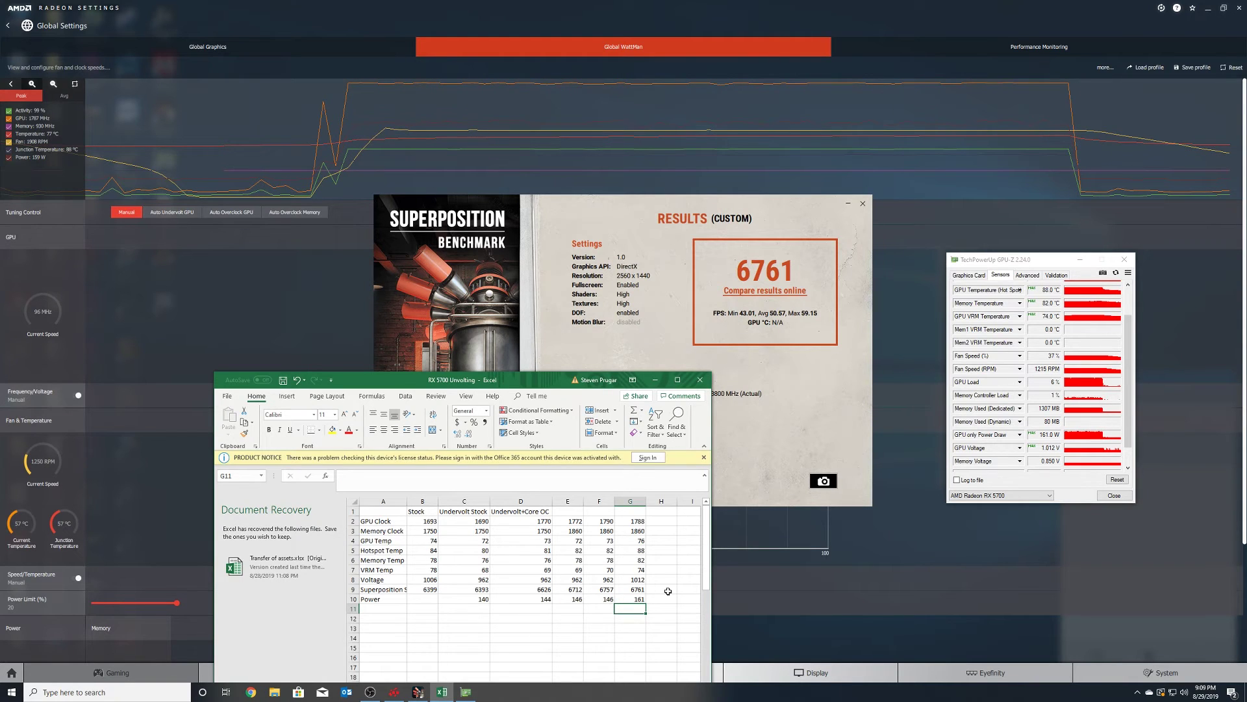
# Step: Return to Radeon Settings, raise the voltage of the curve's 1850 MHz point further and apply the WattMan settings
pyautogui.click(908, 254)
pyautogui.moveTo(824, 307)
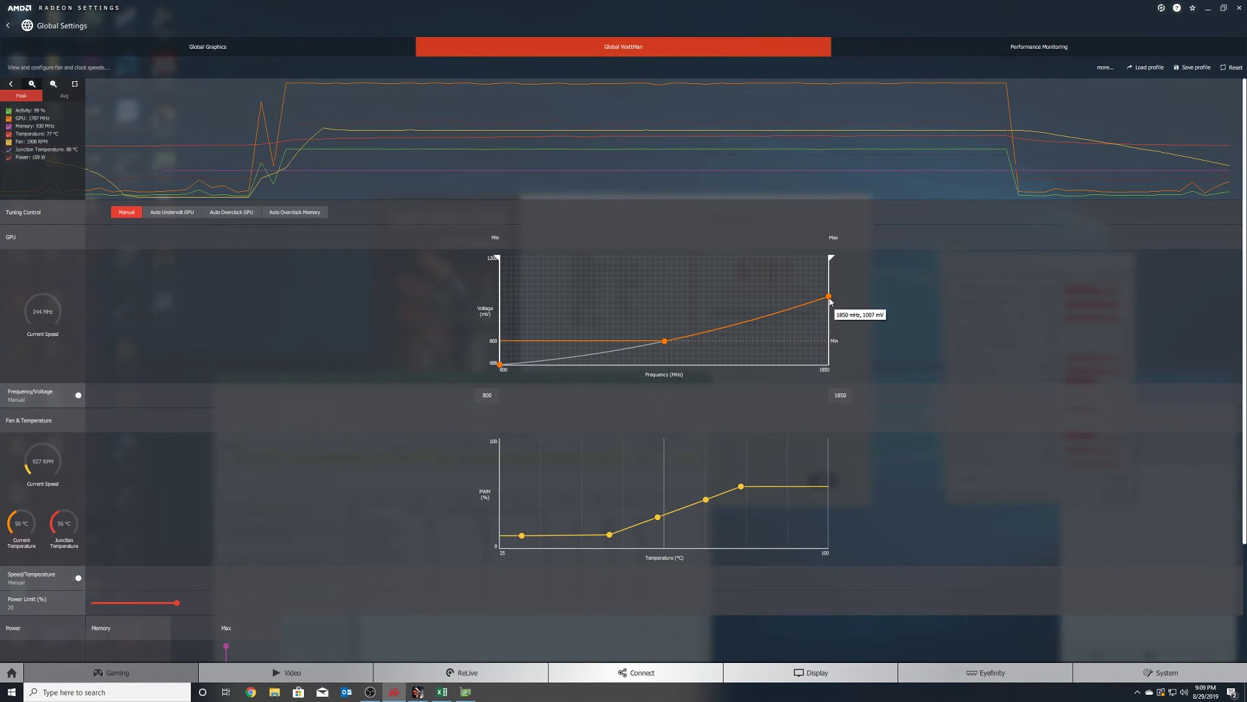
pyautogui.moveTo(828, 300); pyautogui.dragTo(826, 288)
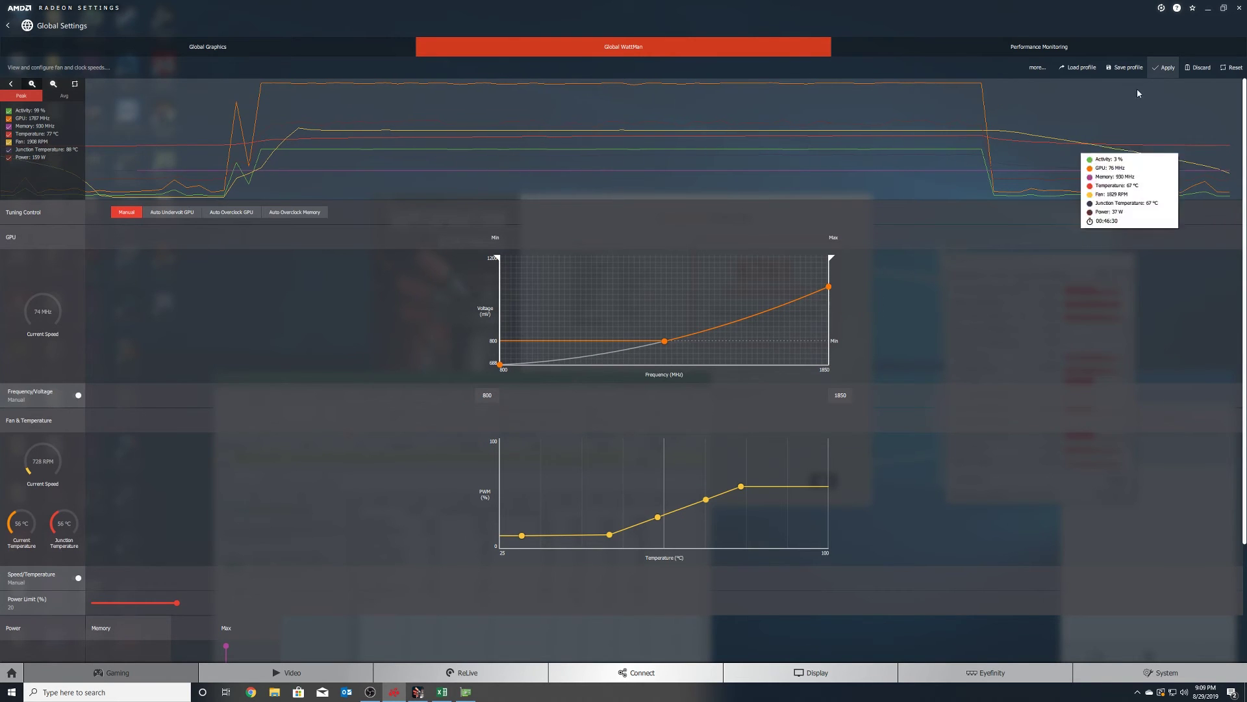
pyautogui.click(1164, 70)
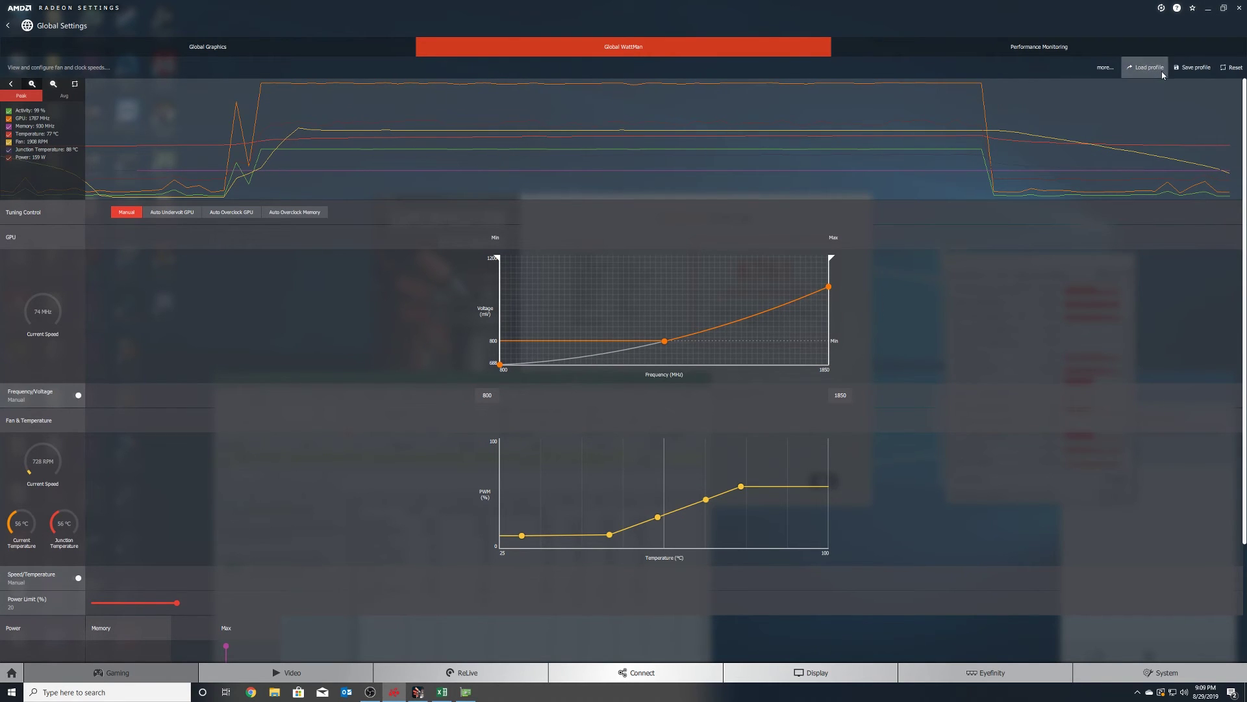
# Step: Close and relaunch GPU-Z to start fresh readings, and show its sensors
pyautogui.click(466, 692)
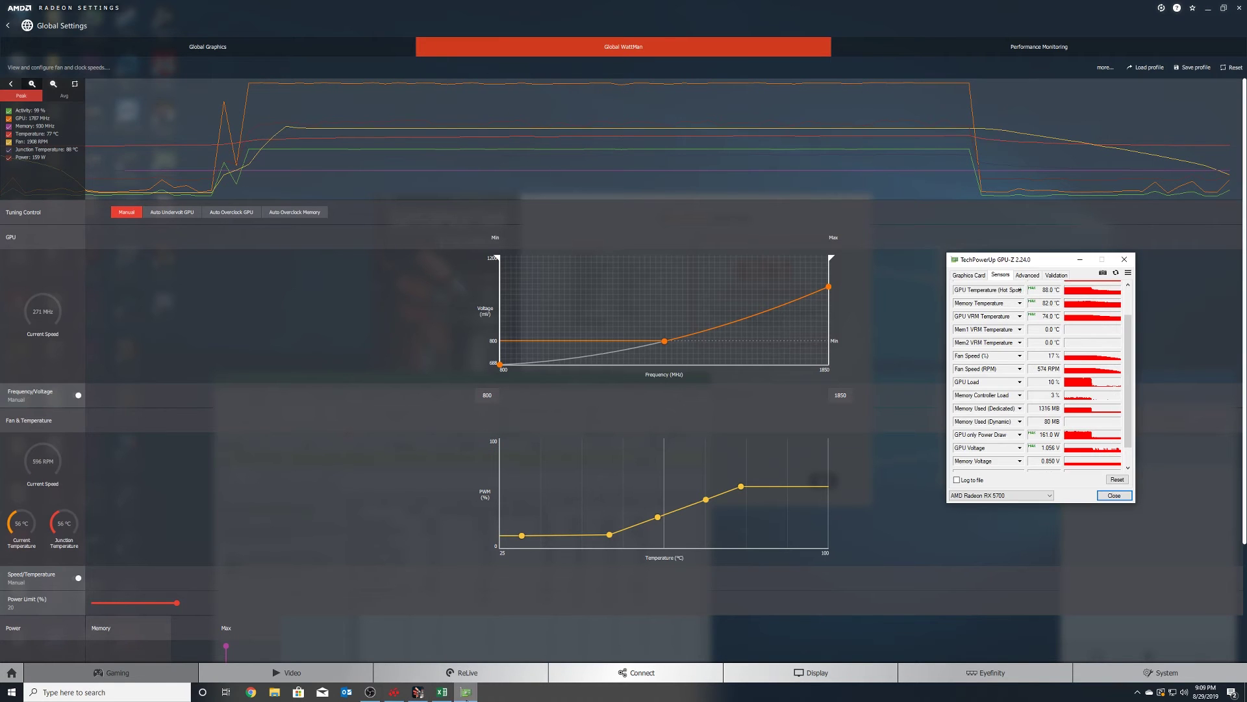
pyautogui.click(1124, 259)
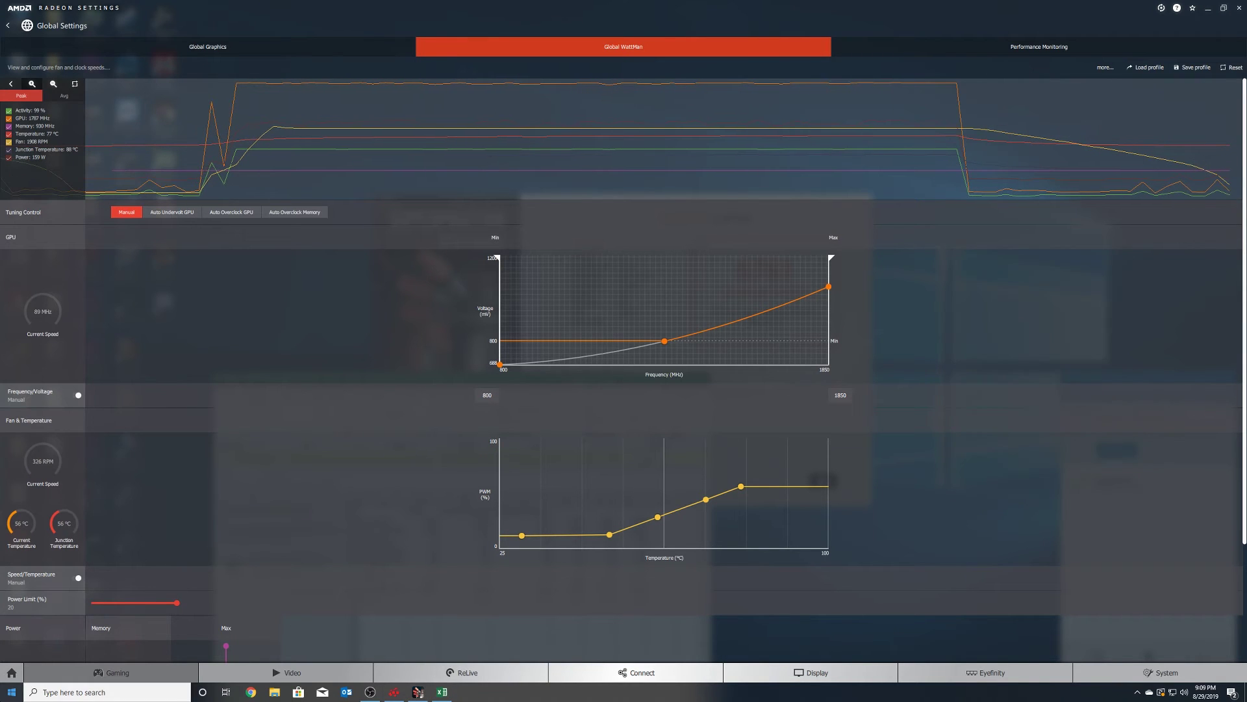
pyautogui.click(128, 692)
pyautogui.write('gpu-z')
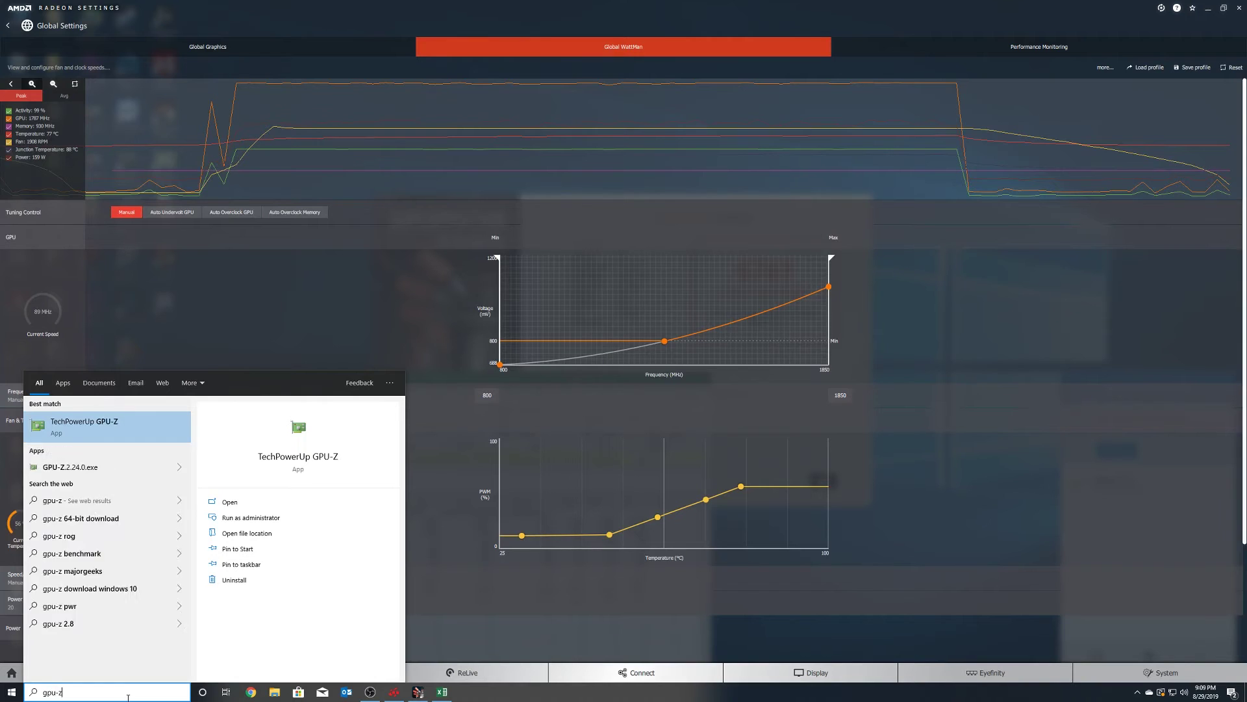
pyautogui.press('Return')
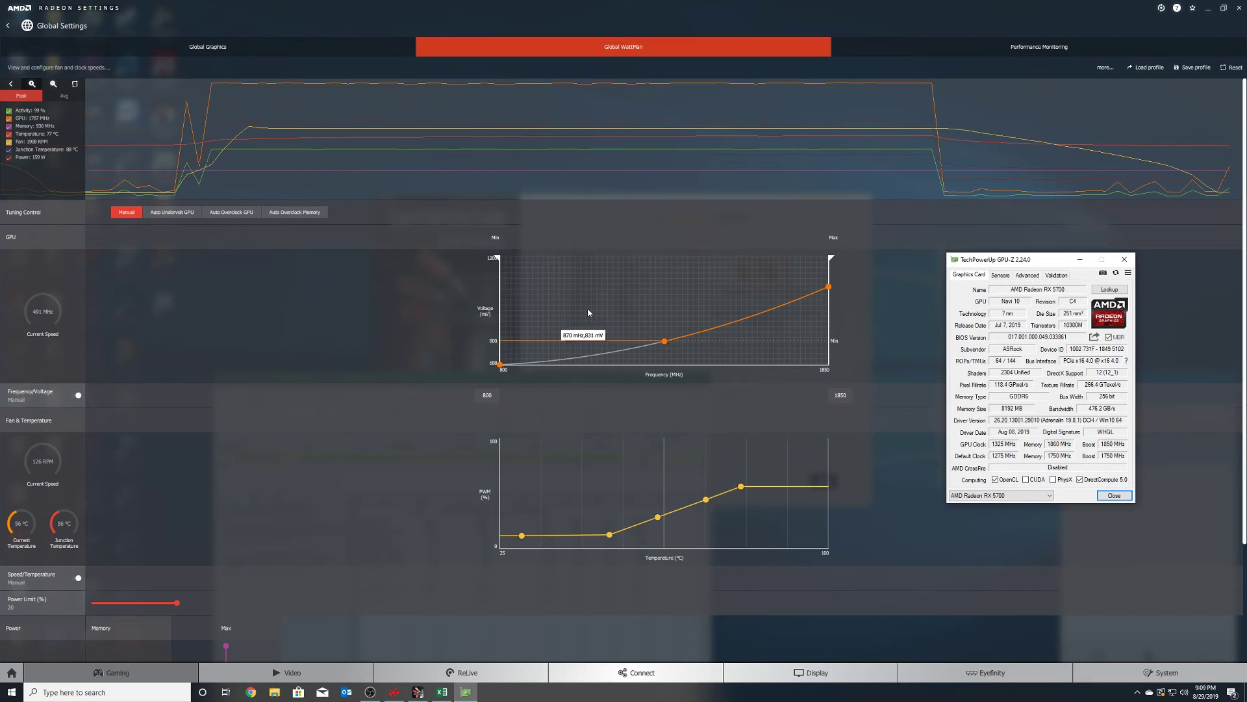
pyautogui.click(1000, 277)
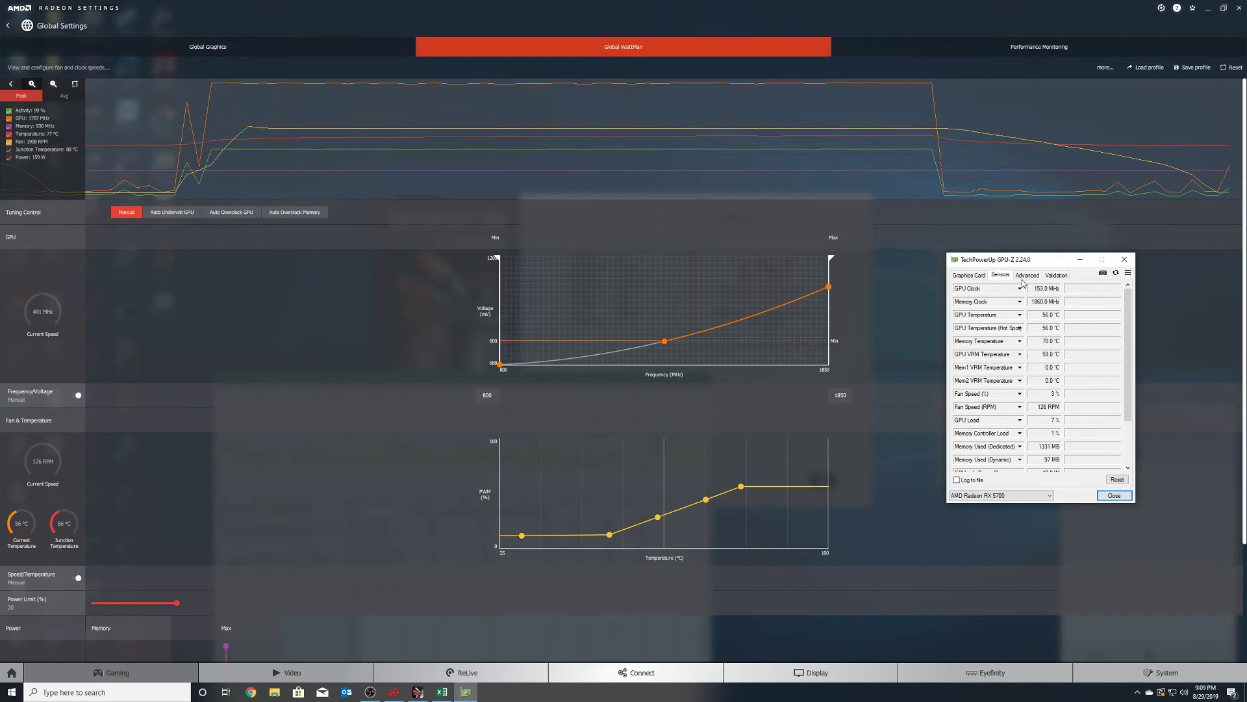
# Step: Set GPU Clock, Memory Clock and the GPU, Hot Spot, Memory and GPU VRM temperatures to show their highest readings
pyautogui.click(1020, 287)
pyautogui.click(962, 349)
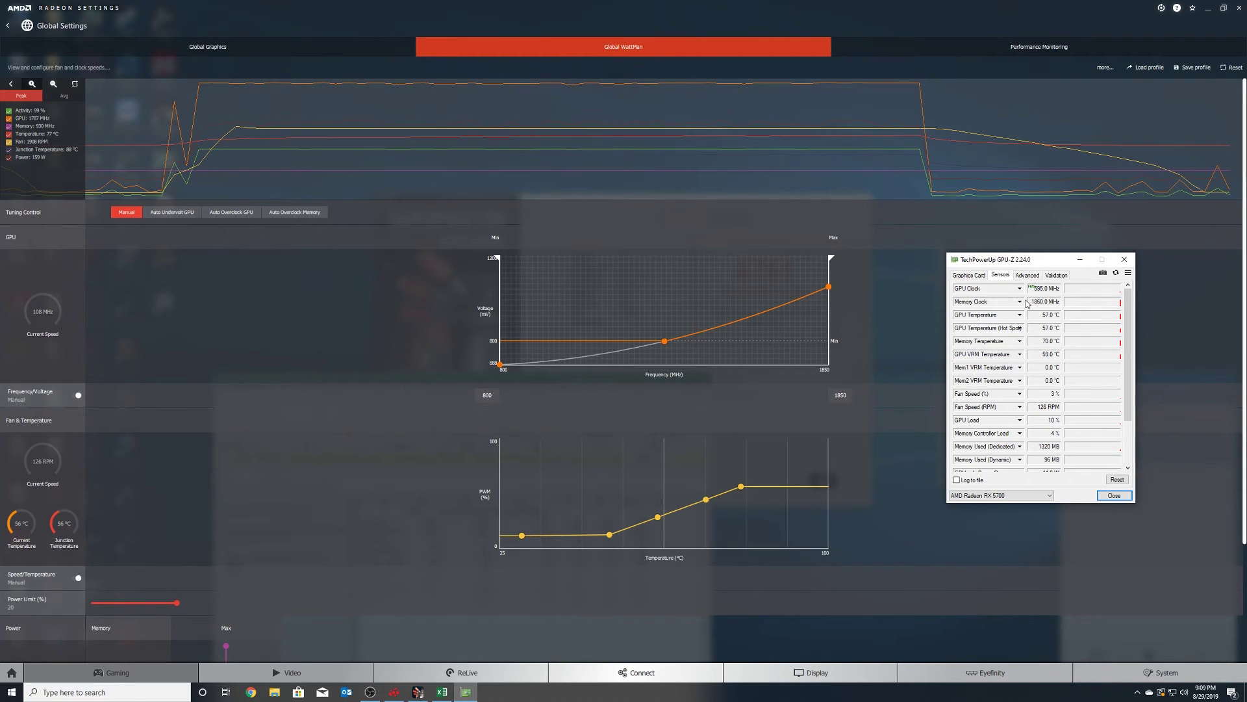
pyautogui.click(1015, 305)
pyautogui.click(965, 362)
pyautogui.click(1017, 314)
pyautogui.click(966, 376)
pyautogui.click(1020, 328)
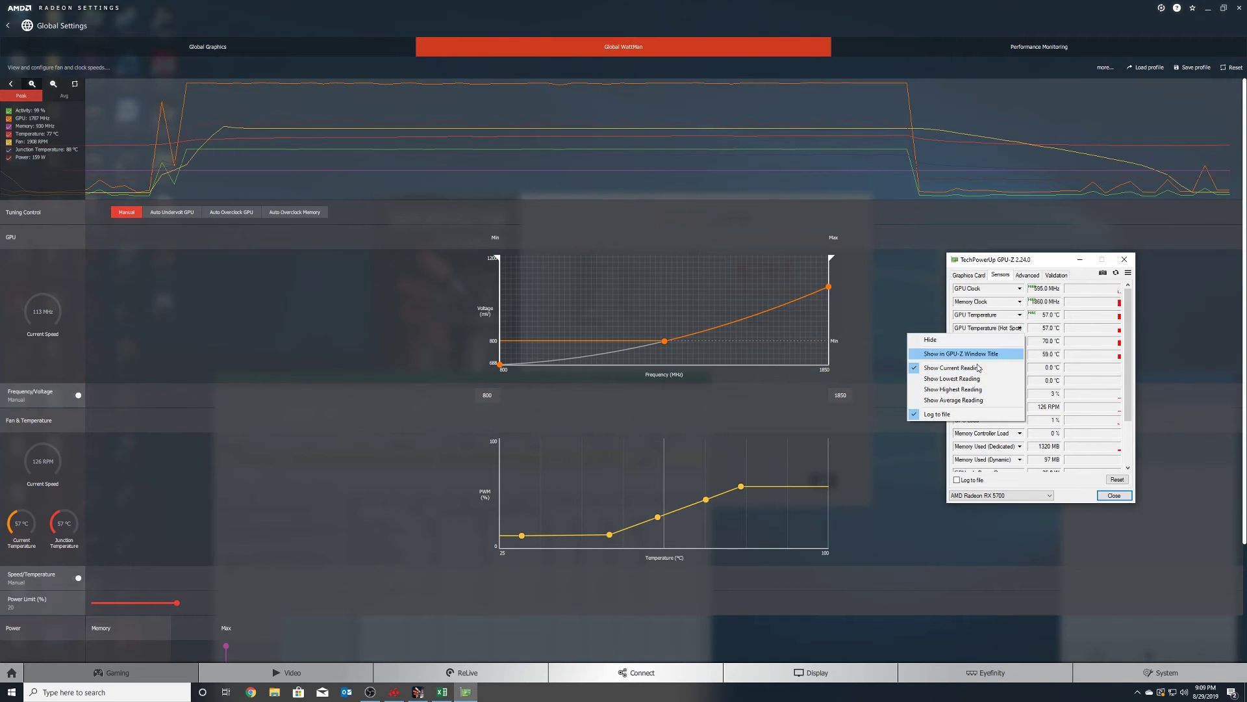
pyautogui.click(966, 389)
pyautogui.click(1019, 340)
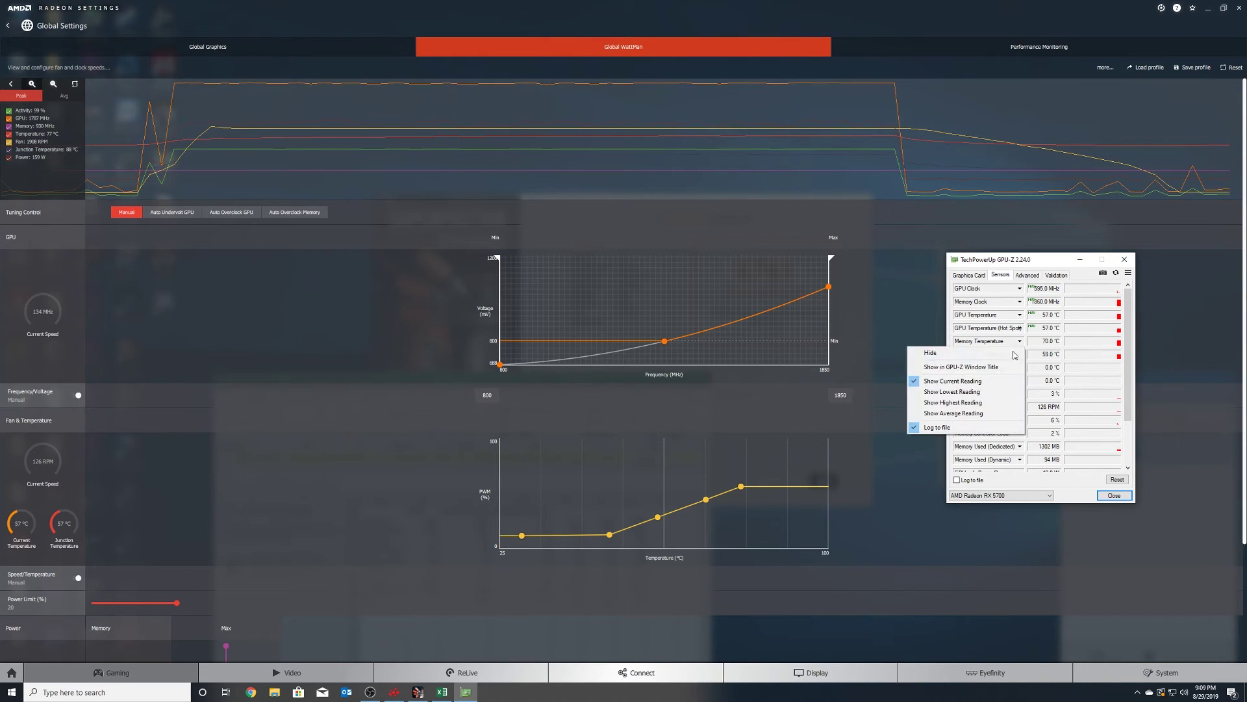
pyautogui.click(968, 403)
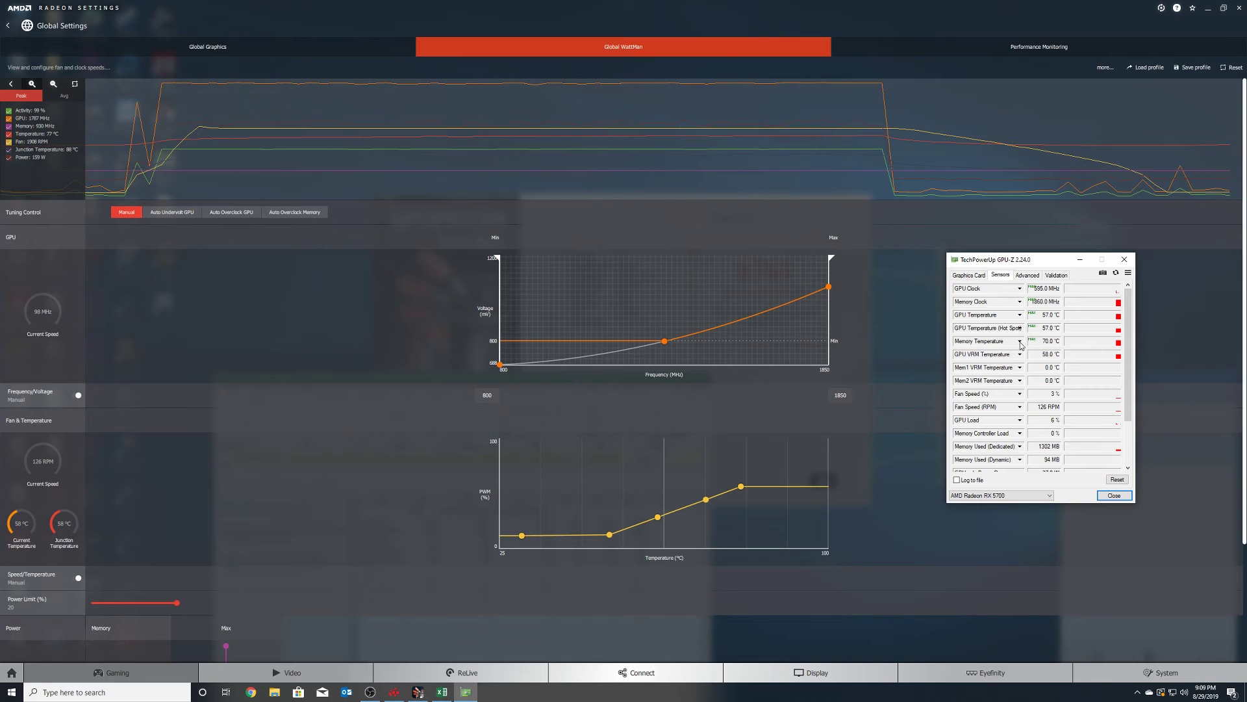
pyautogui.click(1020, 360)
pyautogui.click(968, 402)
# Step: Set GPU Voltage and GPU only Power Draw to their highest readings and minimize GPU-Z
pyautogui.scroll(-1, 998, 420)
pyautogui.scroll(-1, 997, 419)
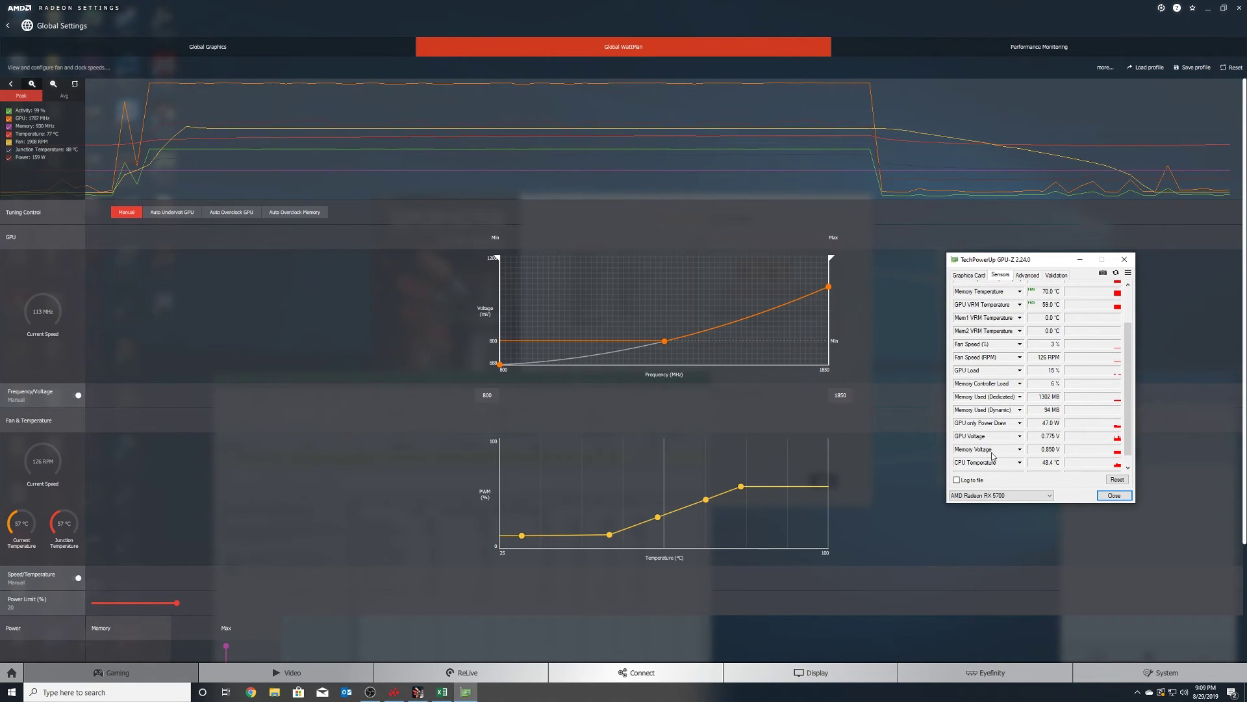
pyautogui.click(1019, 436)
pyautogui.click(968, 497)
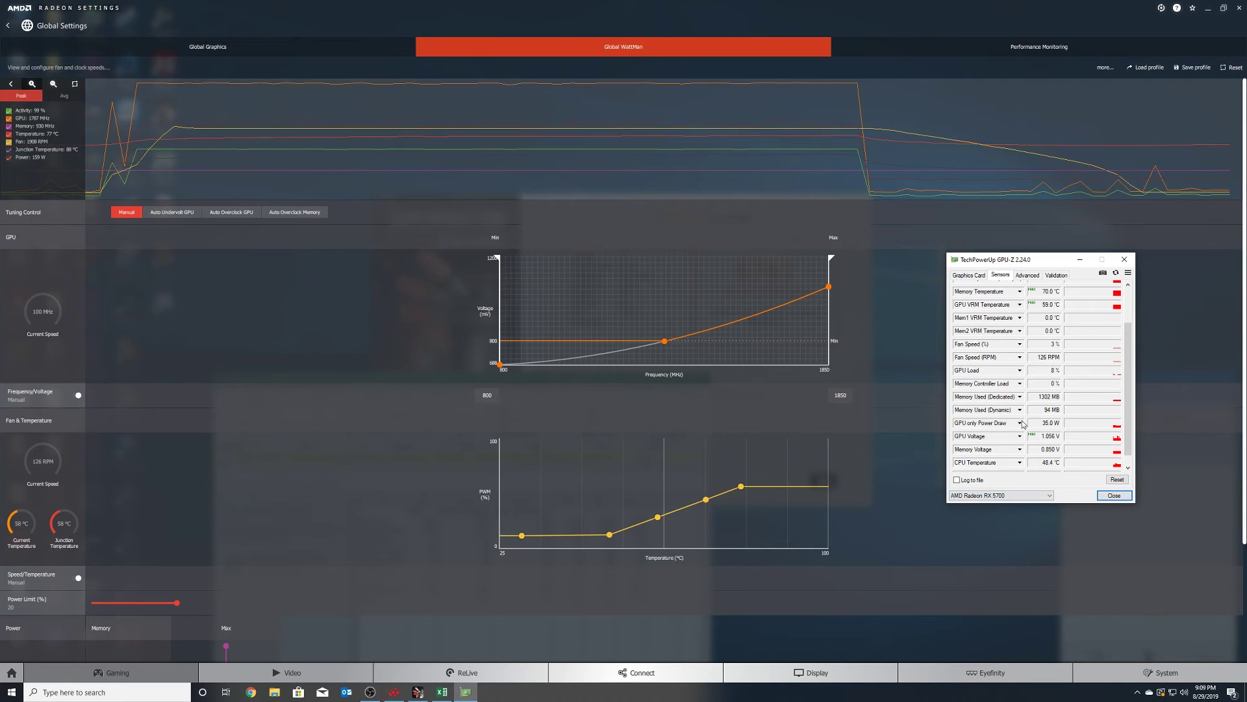
pyautogui.click(1019, 423)
pyautogui.click(975, 484)
pyautogui.scroll(2, 1020, 375)
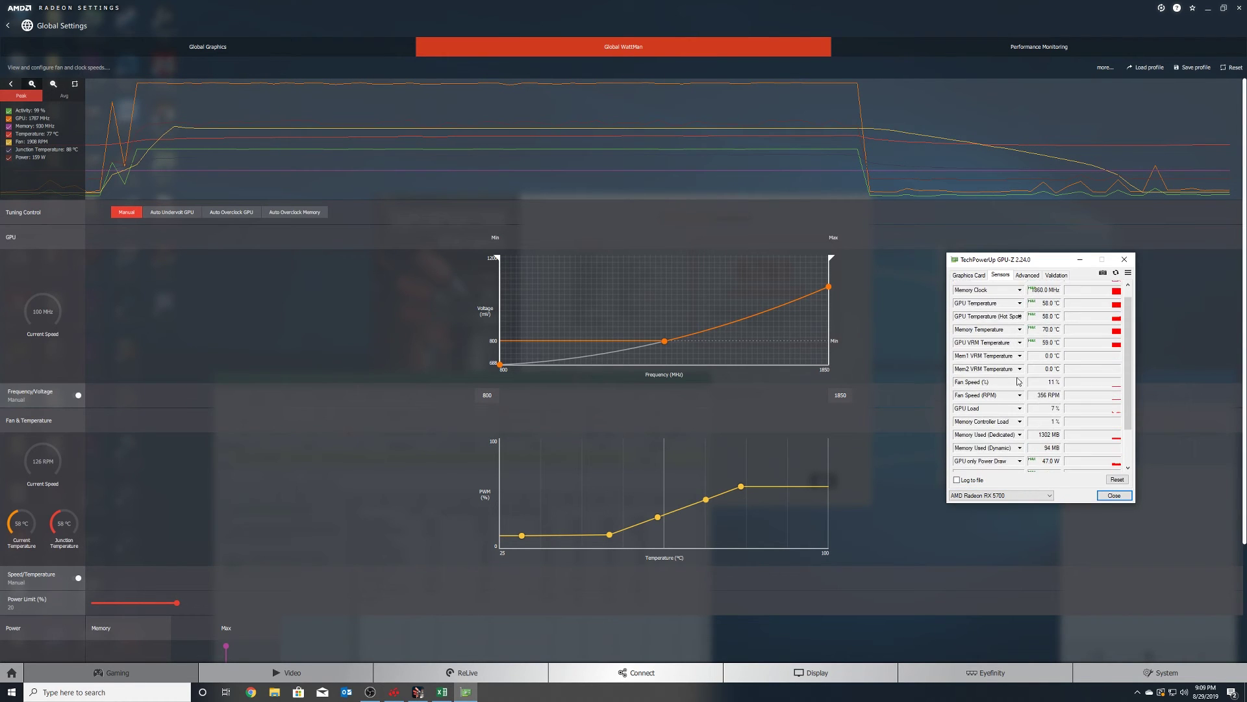
pyautogui.click(1080, 259)
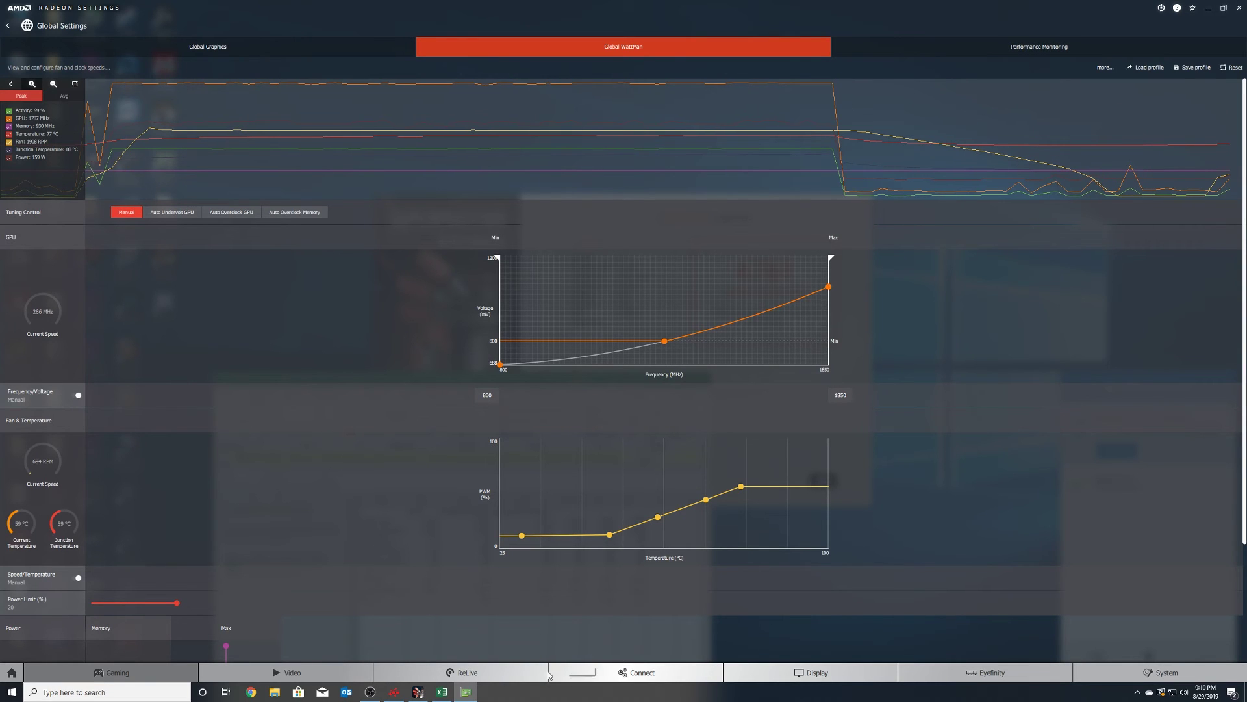
# Step: Switch to Superposition, leave the previous results and run the custom benchmark again
pyautogui.click(418, 693)
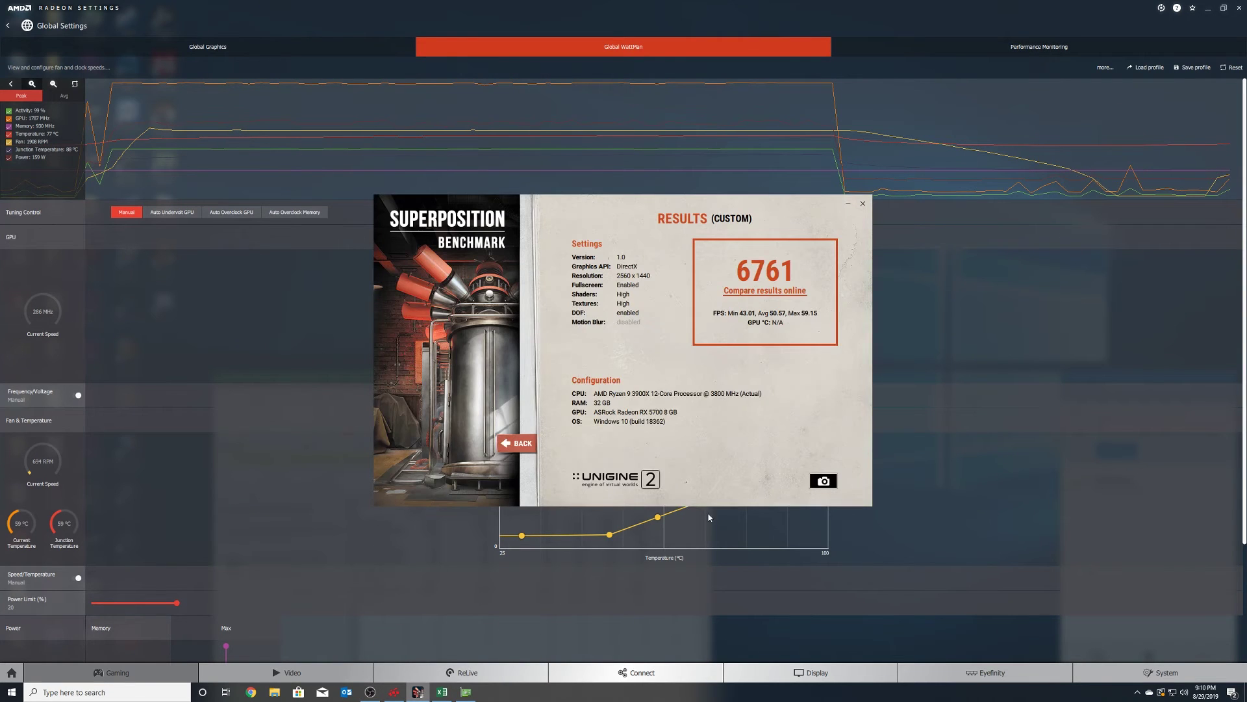
pyautogui.click(518, 443)
pyautogui.click(813, 484)
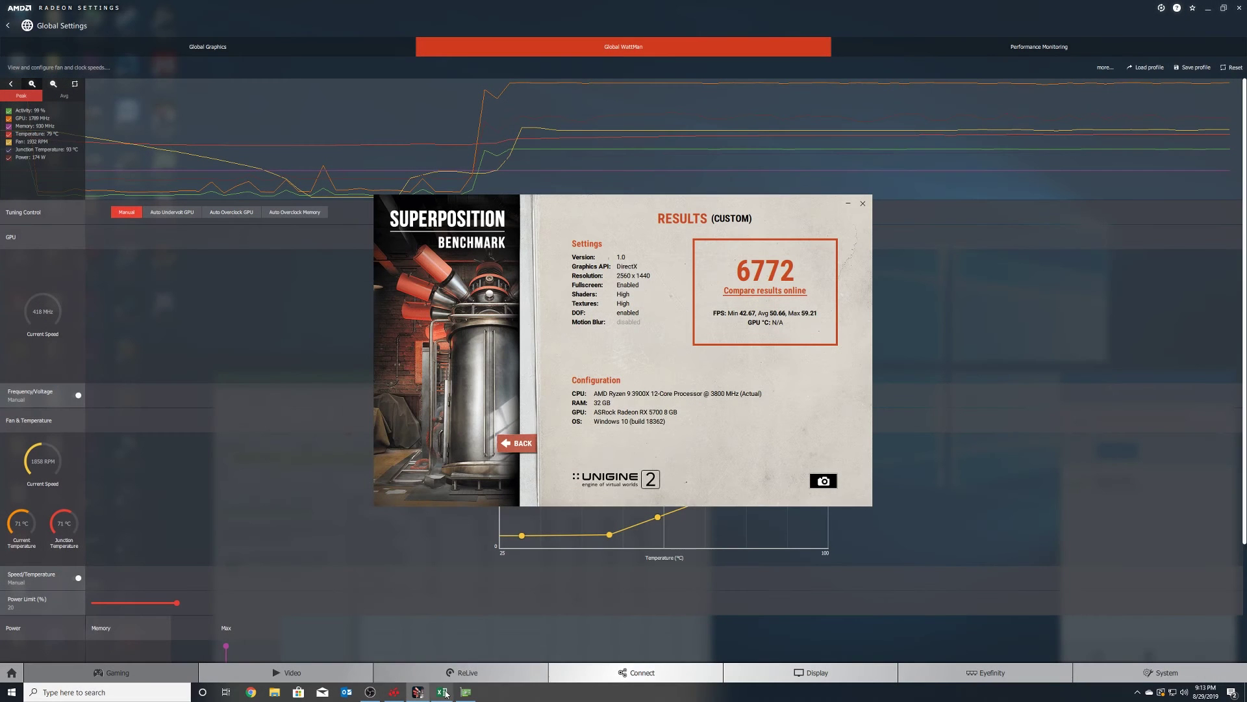
# Step: Bring up the Excel log and GPU-Z beside the Superposition results and review the highest sensor readings through GPU Voltage
pyautogui.click(442, 691)
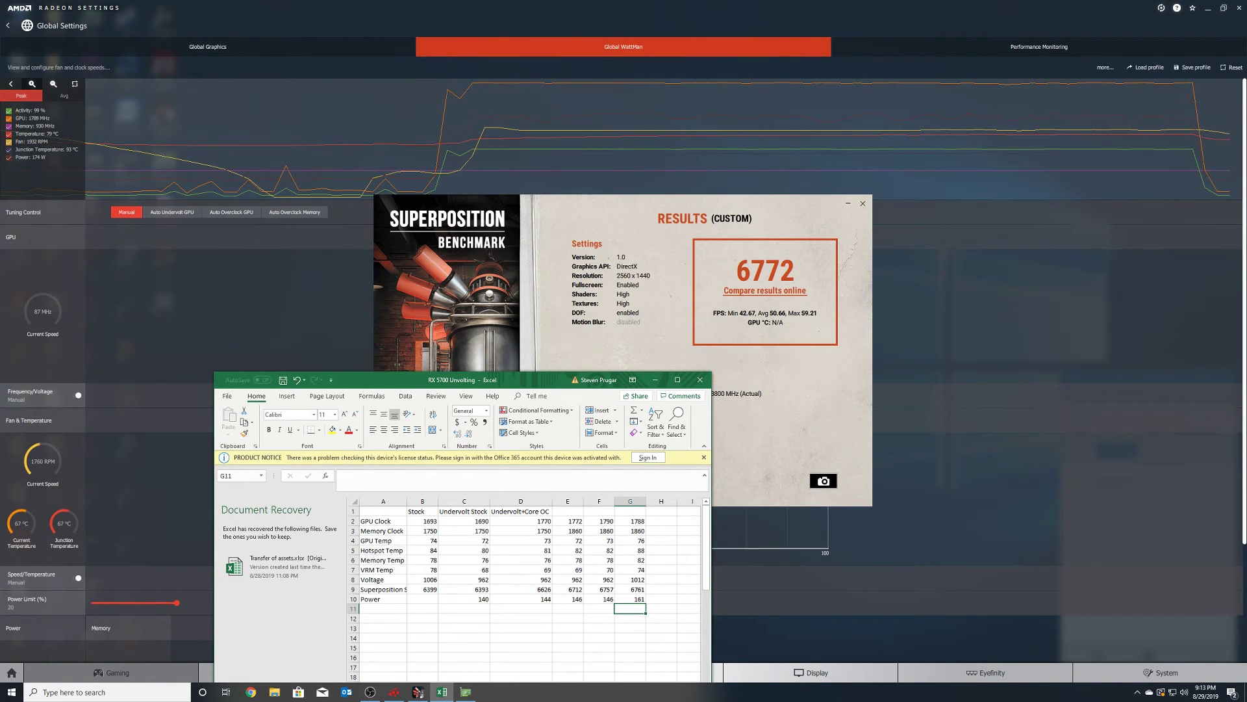
pyautogui.moveTo(567, 386); pyautogui.dragTo(1025, 221)
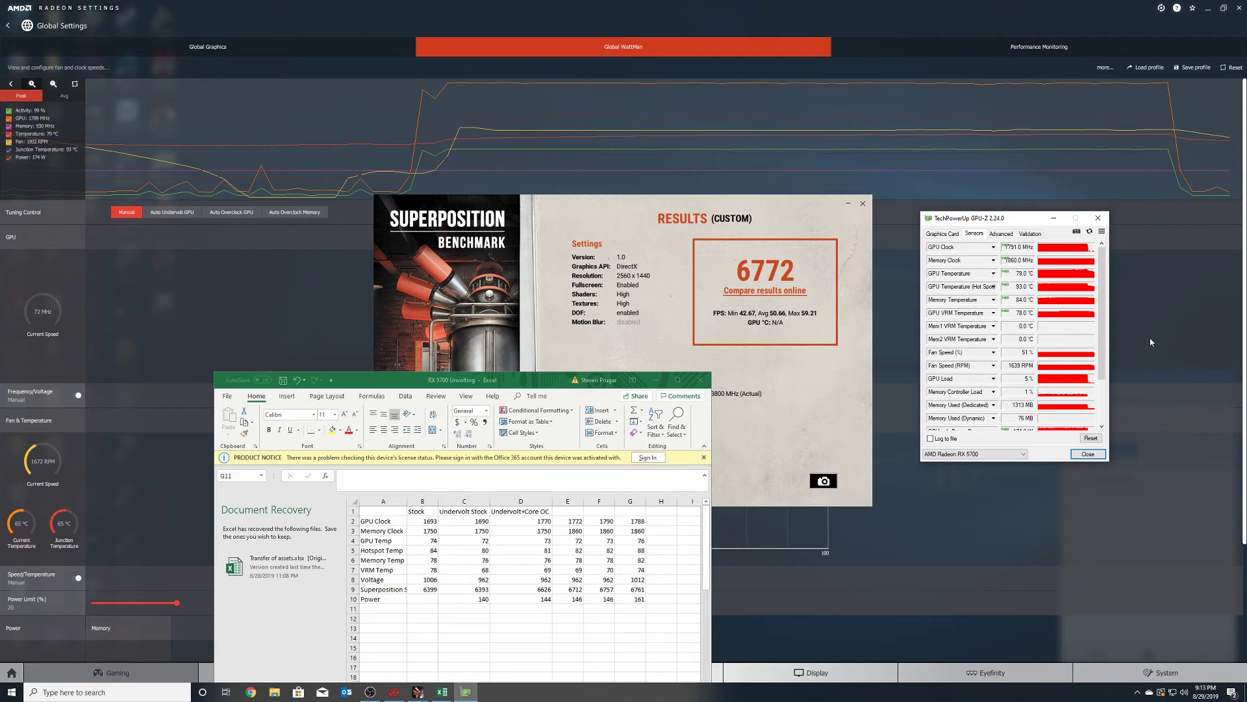
pyautogui.scroll(-1, 1084, 335)
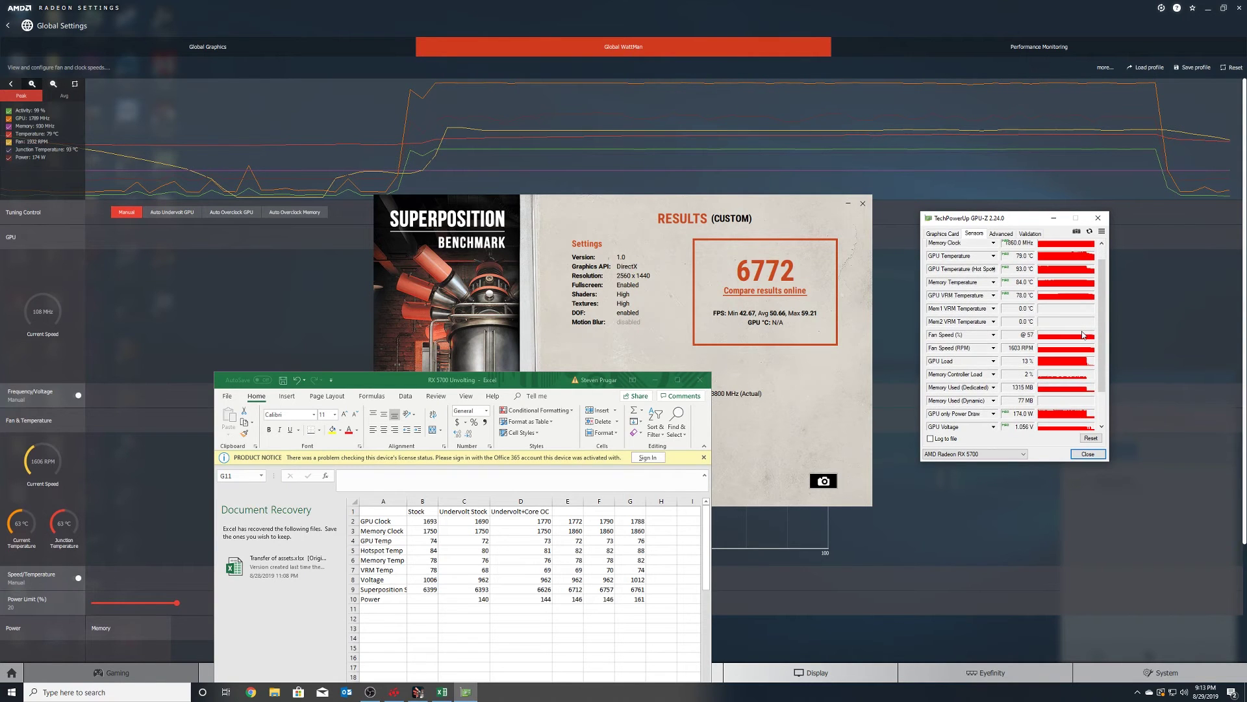
pyautogui.scroll(1, 1084, 335)
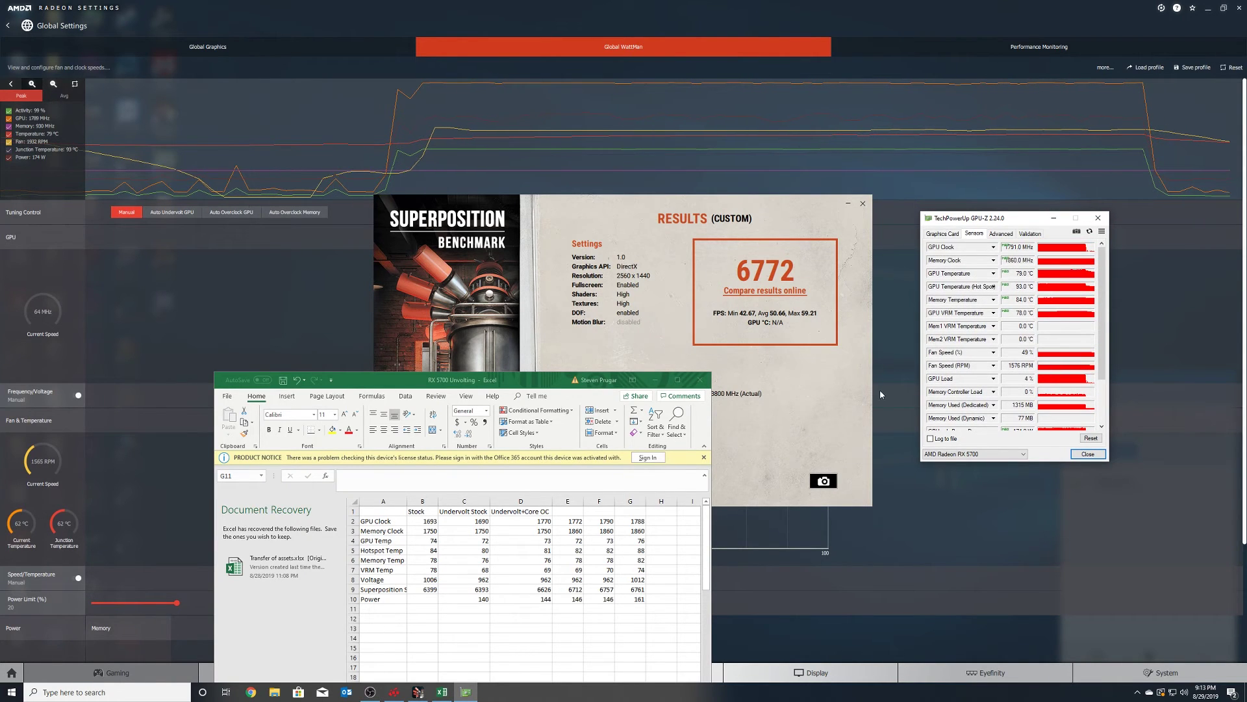
# Step: In column H of the Excel log, enter GPU Clock 1791 and Memory Clock 1860 for the latest run
pyautogui.click(661, 521)
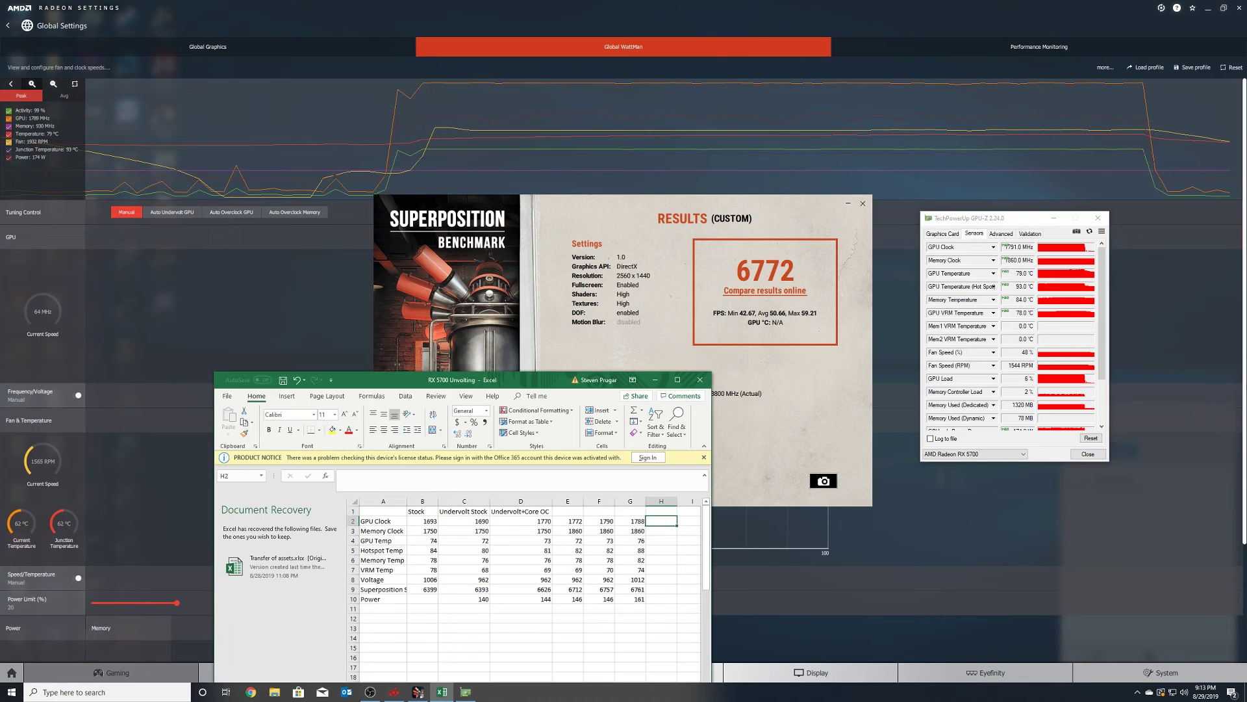
pyautogui.write('1791')
pyautogui.press('Return')
pyautogui.write('1860')
pyautogui.press('Return')
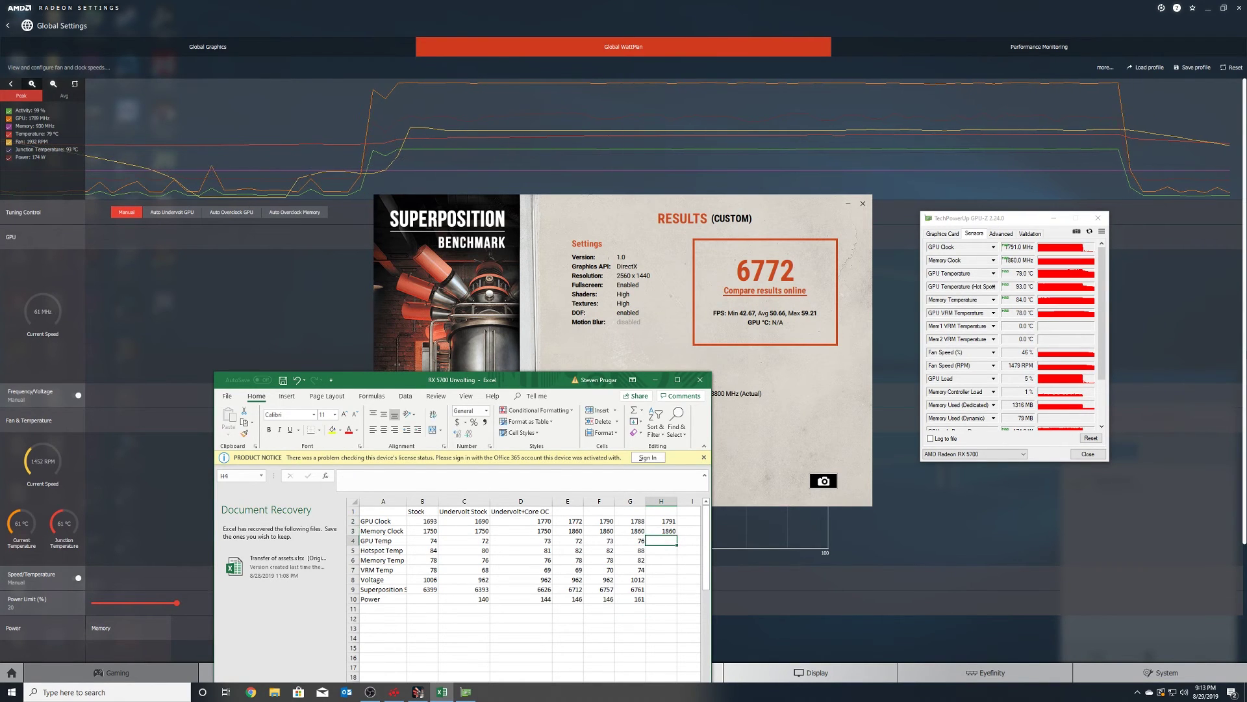
# Step: Enter the latest run's temperatures in column H: GPU 79, Hotspot 93, Memory 84 and VRM 78
pyautogui.write('79')
pyautogui.press('Return')
pyautogui.write('93')
pyautogui.press('Return')
pyautogui.write('84')
pyautogui.press('Return')
pyautogui.write('78')
pyautogui.press('Return')
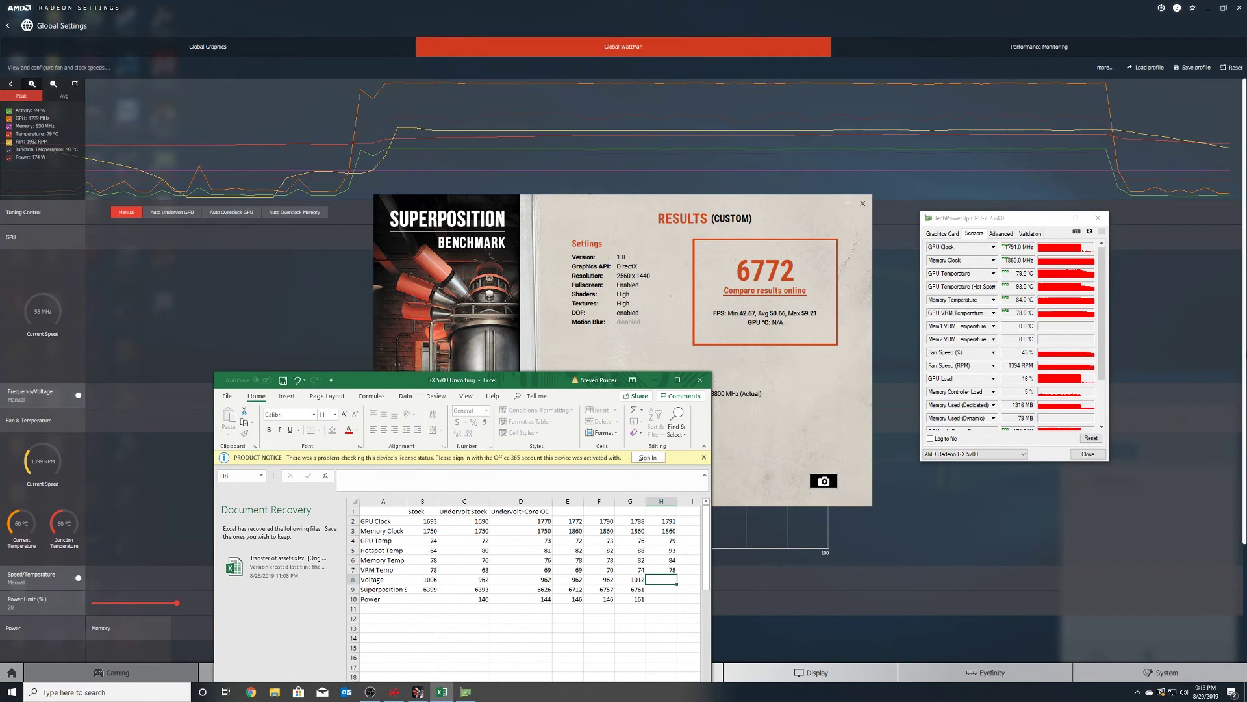
# Step: Complete column H with Voltage 1056, Superposition score 6772 and Power 174
pyautogui.write('1056')
pyautogui.press('Return')
pyautogui.write('6772')
pyautogui.press('Return')
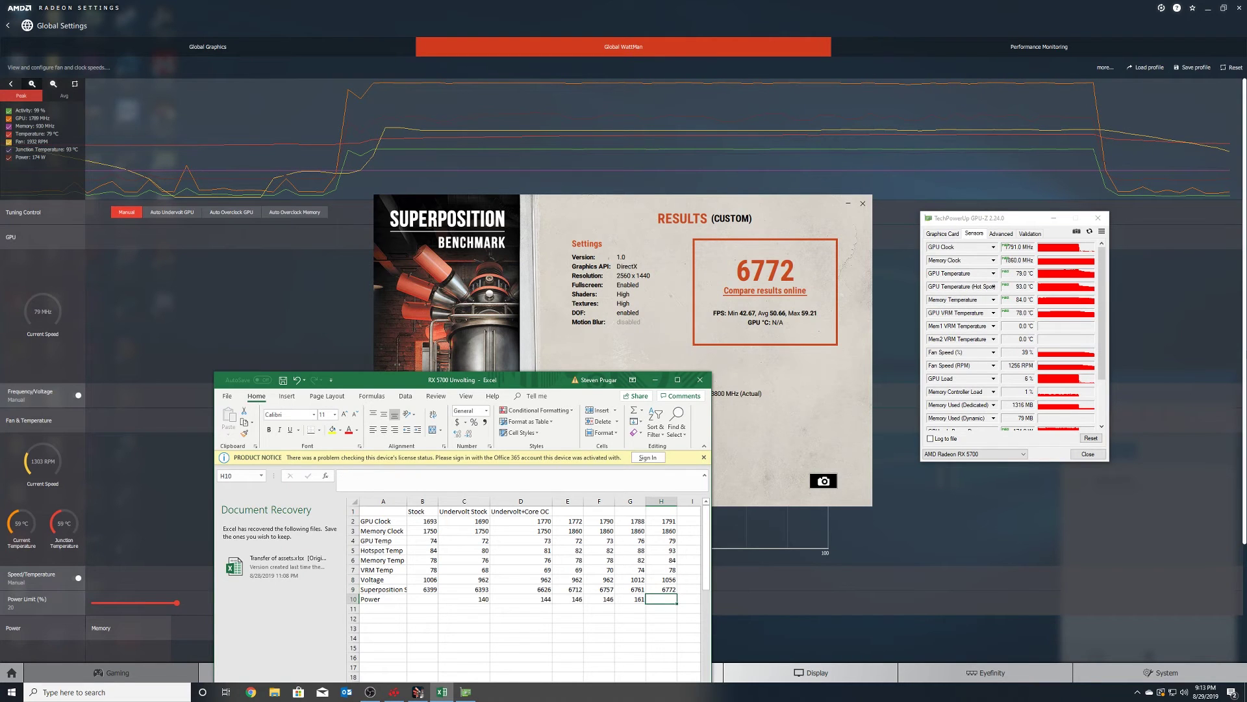
pyautogui.write('174')
pyautogui.press('Return')
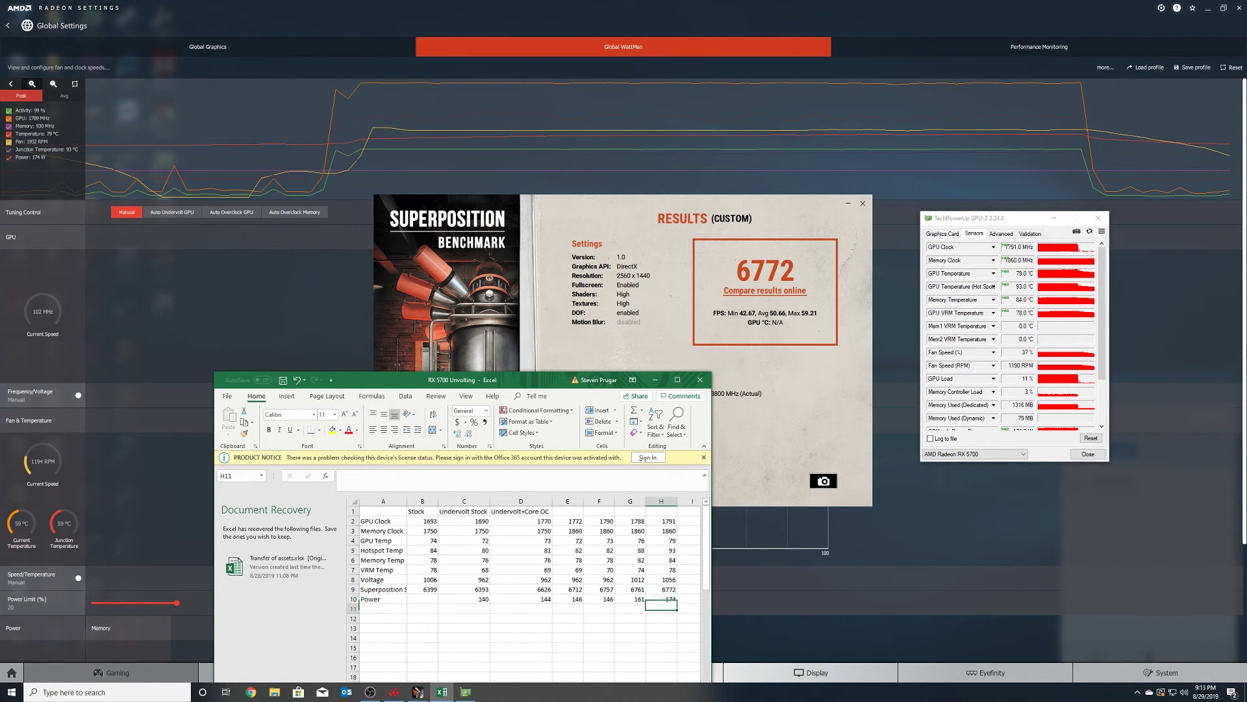
# Step: In H30, divide the overvolted run's Superposition score by the undervolted 1850 MHz core and 930 MHz memory score with =H27/F27
pyautogui.scroll(-3, 1008, 388)
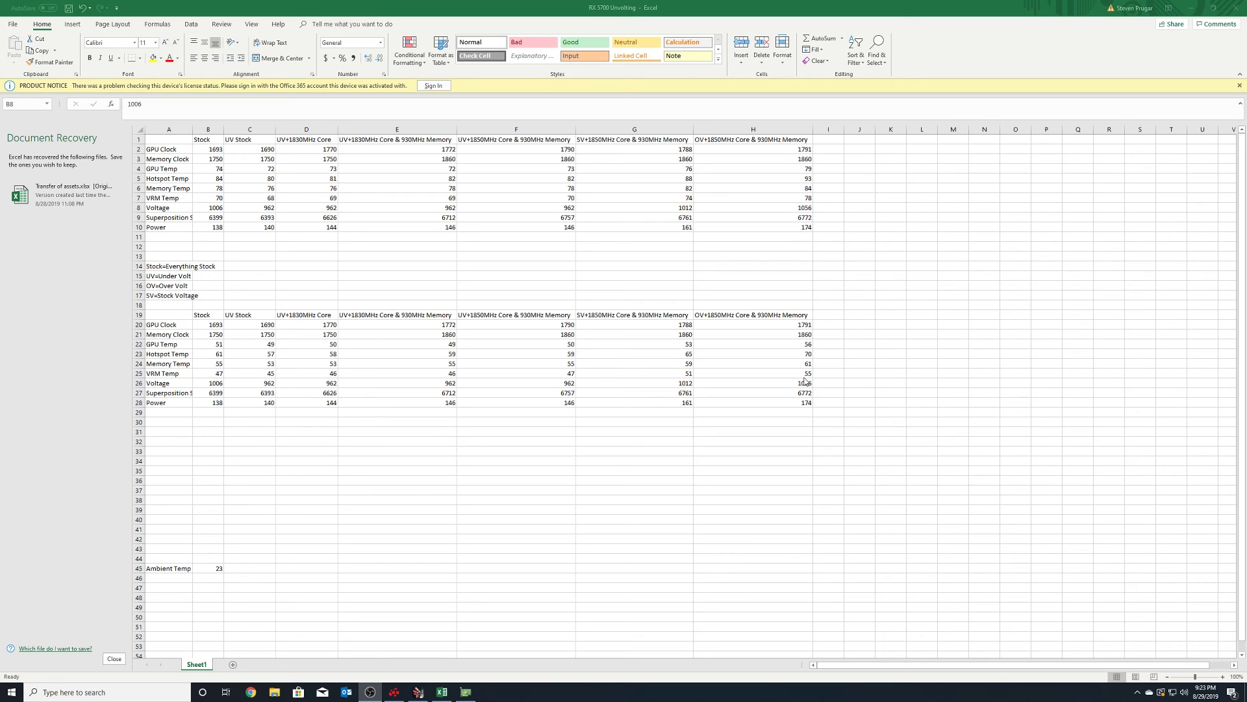
pyautogui.click(758, 421)
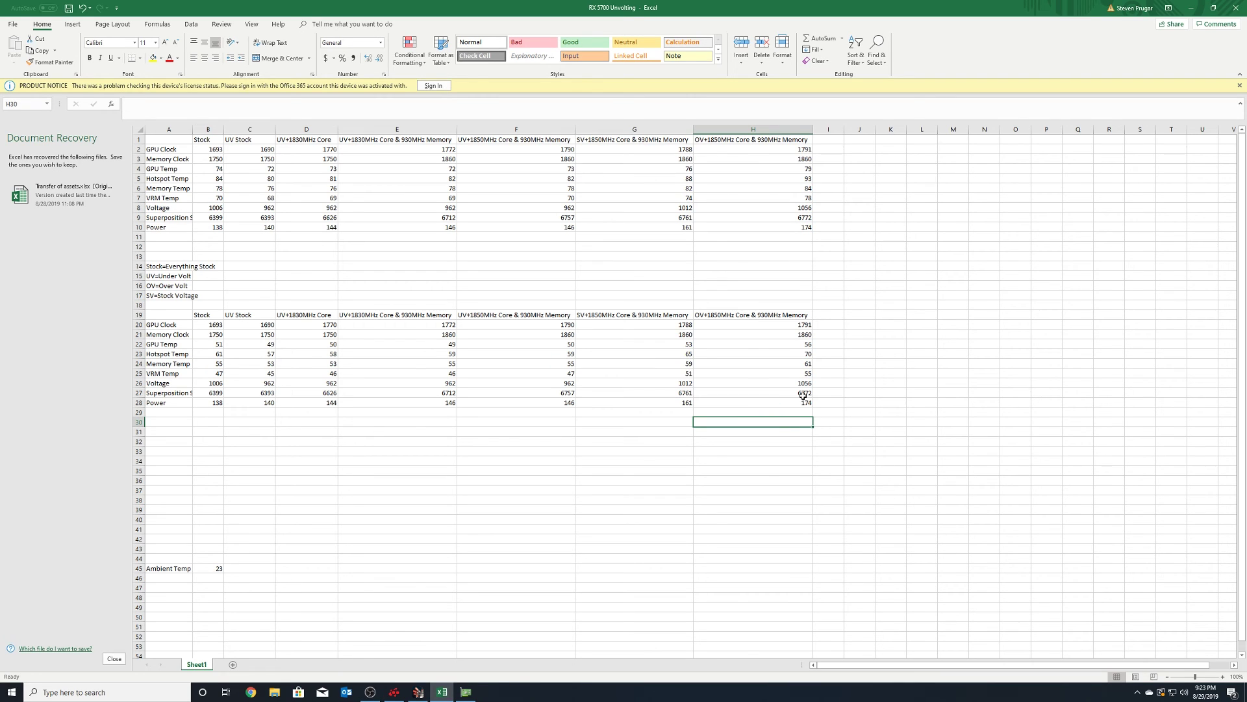
pyautogui.write('=')
pyautogui.click(803, 393)
pyautogui.write('/')
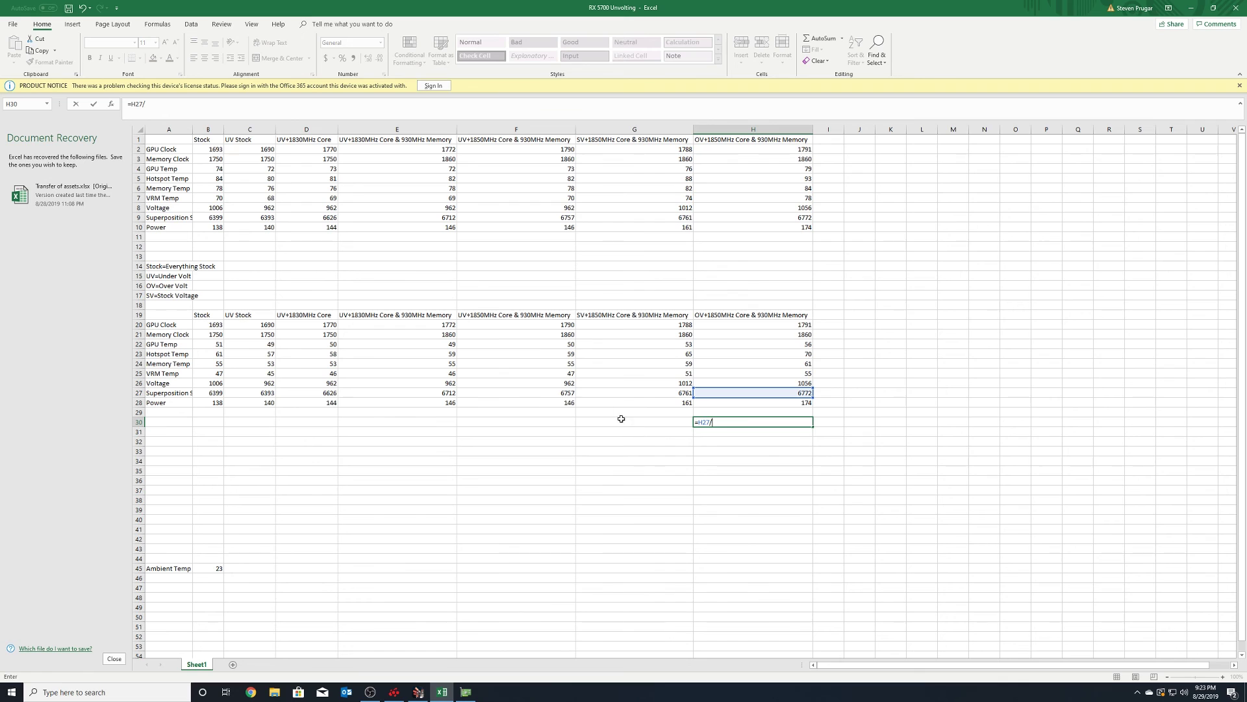
pyautogui.press('Return')
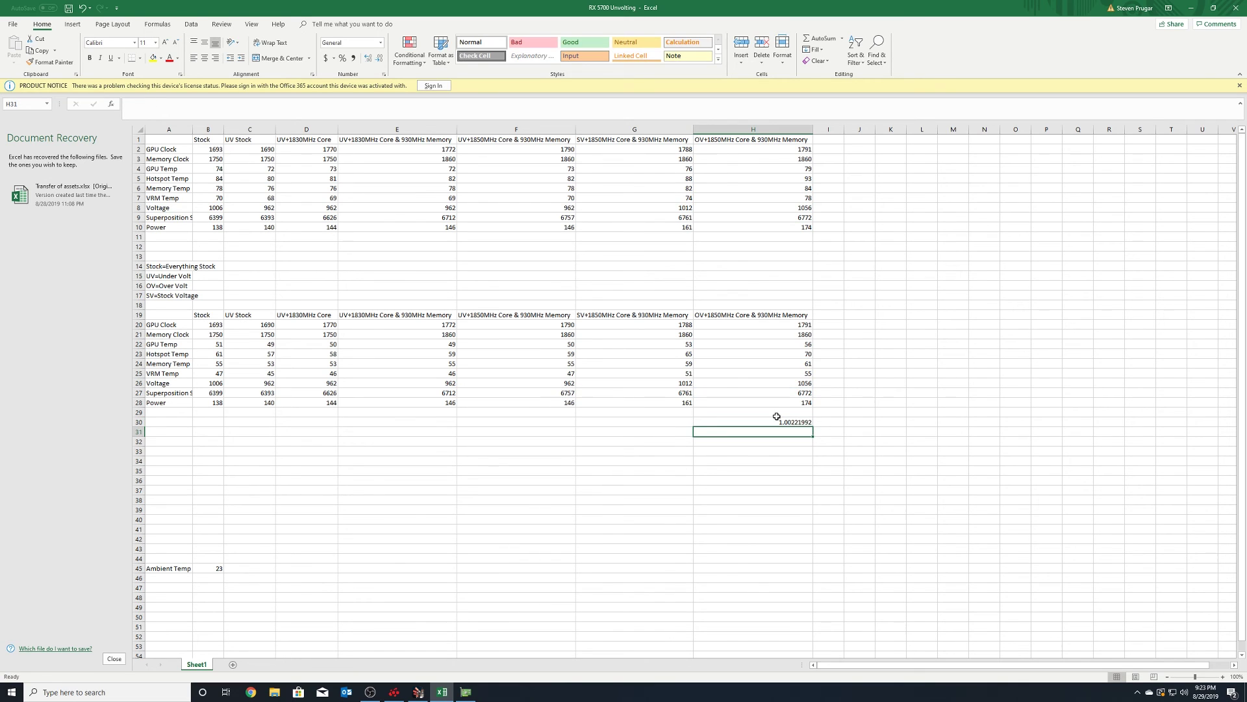
# Step: Format the score ratio in H30 as a percentage with two decimal places
pyautogui.click(803, 423)
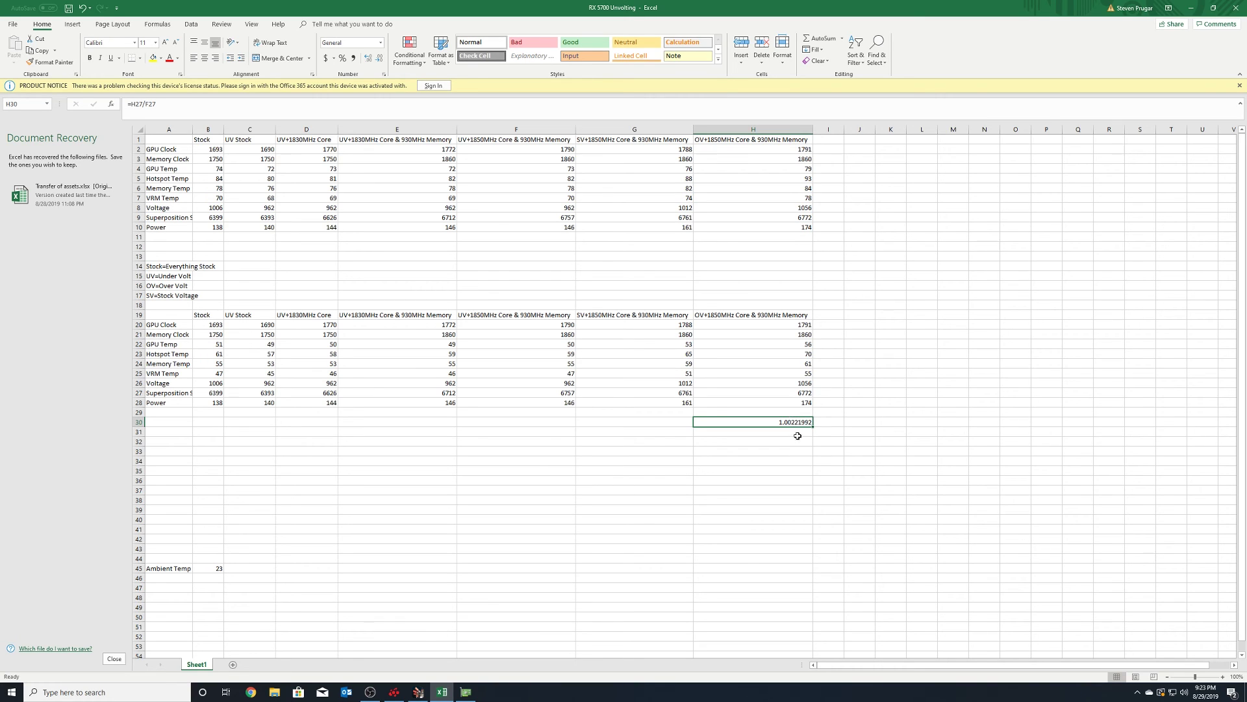
pyautogui.click(343, 57)
pyautogui.click(368, 58)
pyautogui.click(368, 59)
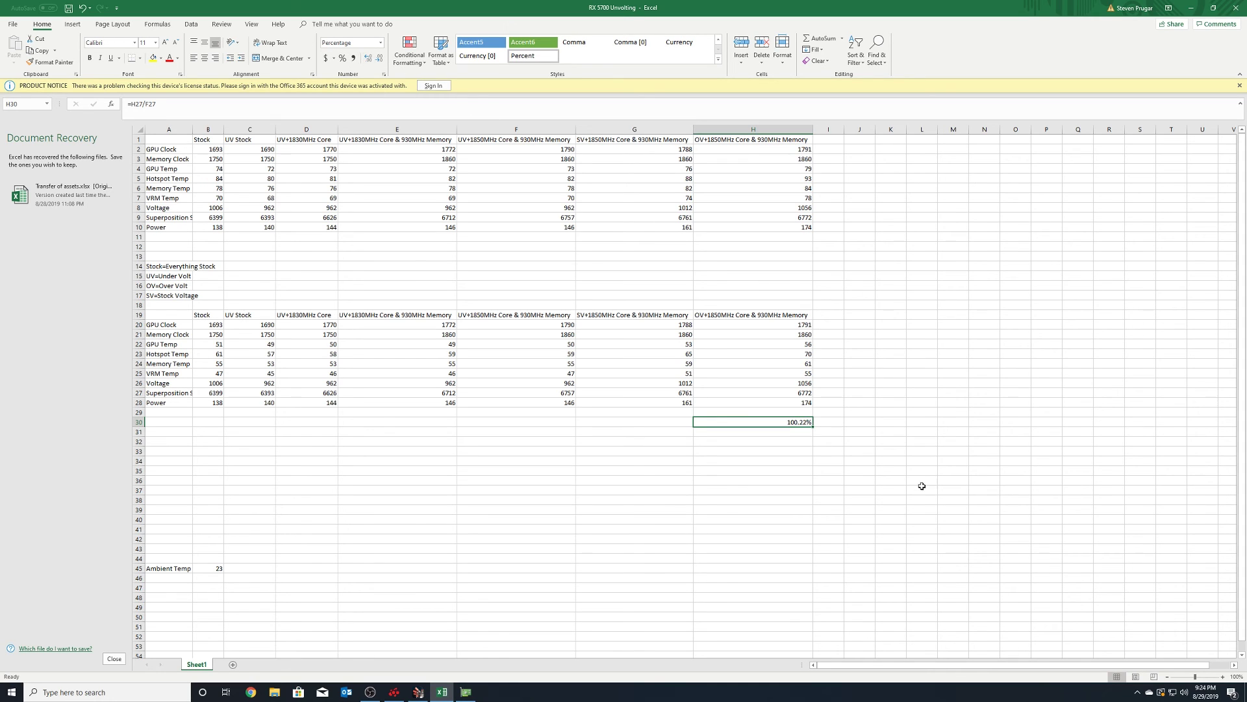